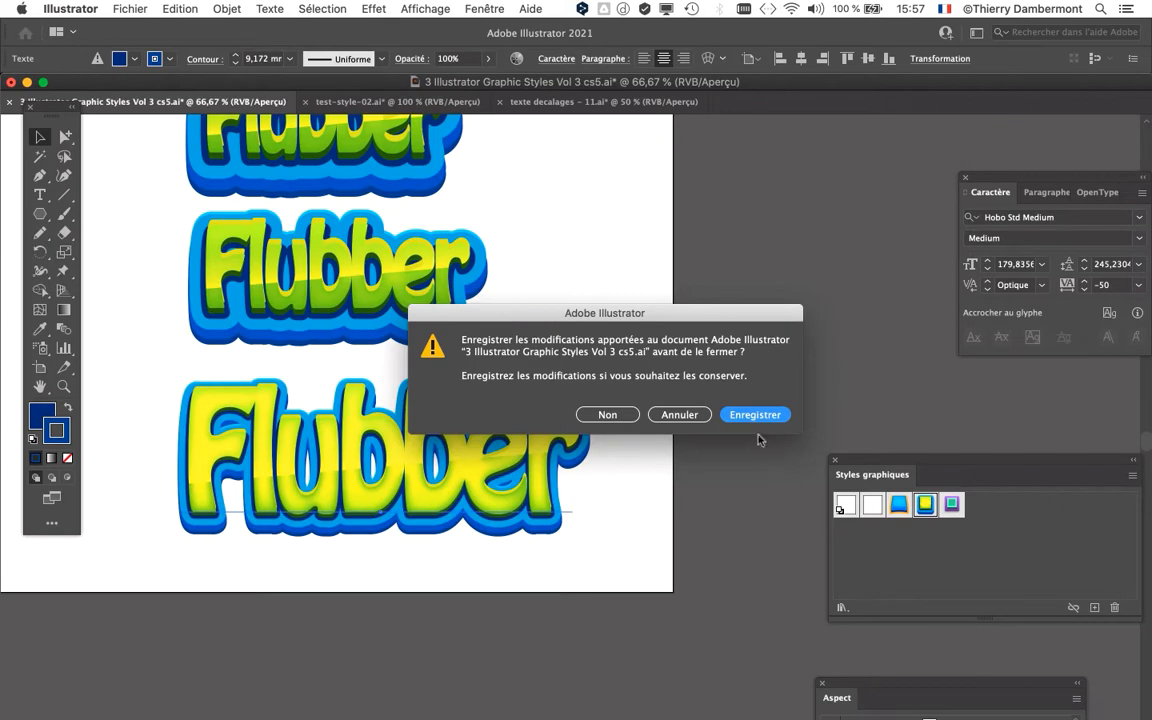
Save the changes to the three open documents as they are closed.
click(758, 417)
click(759, 409)
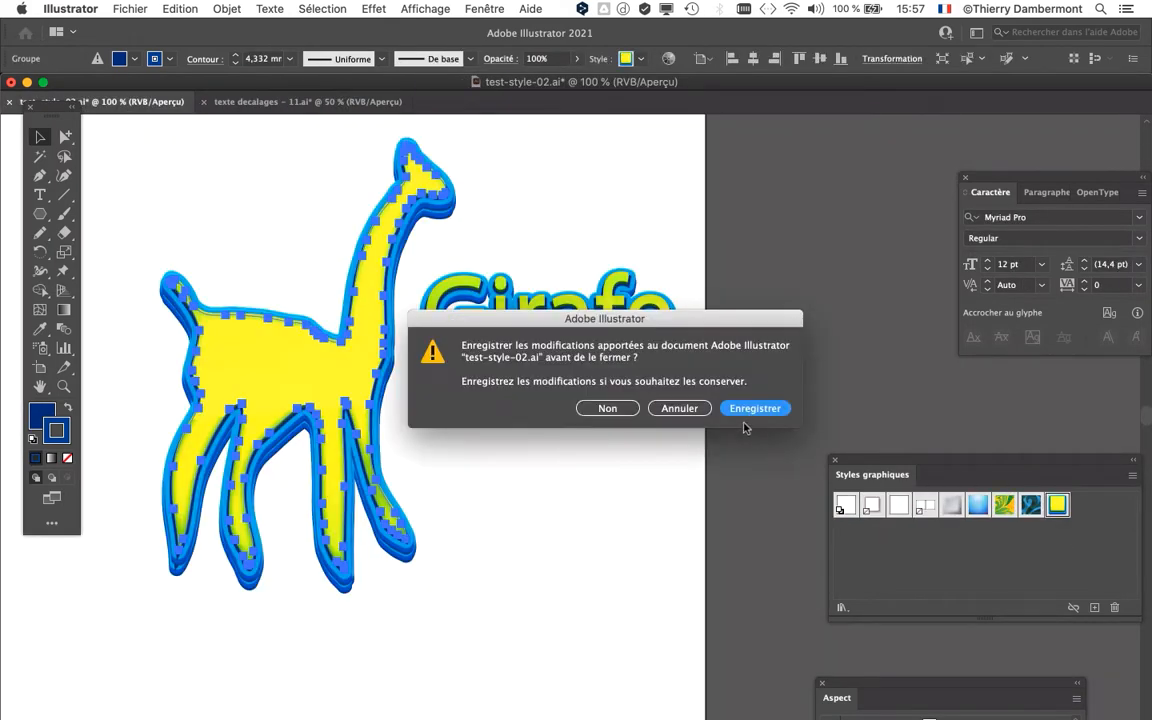
click(755, 410)
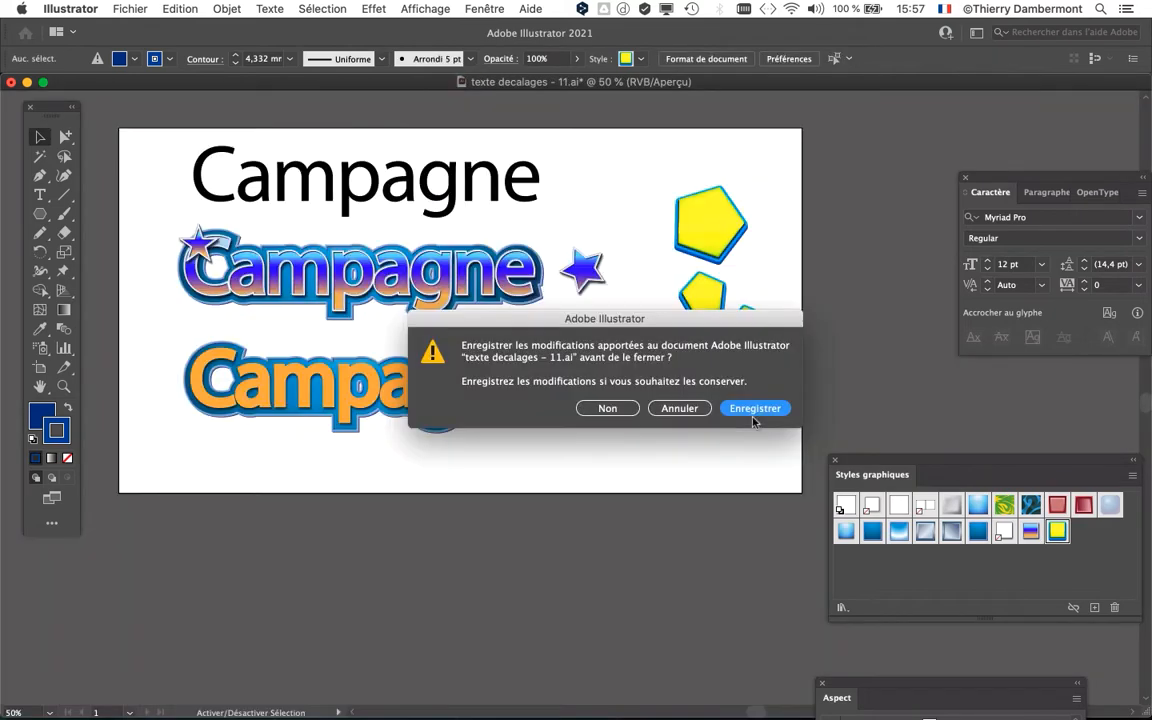
click(754, 412)
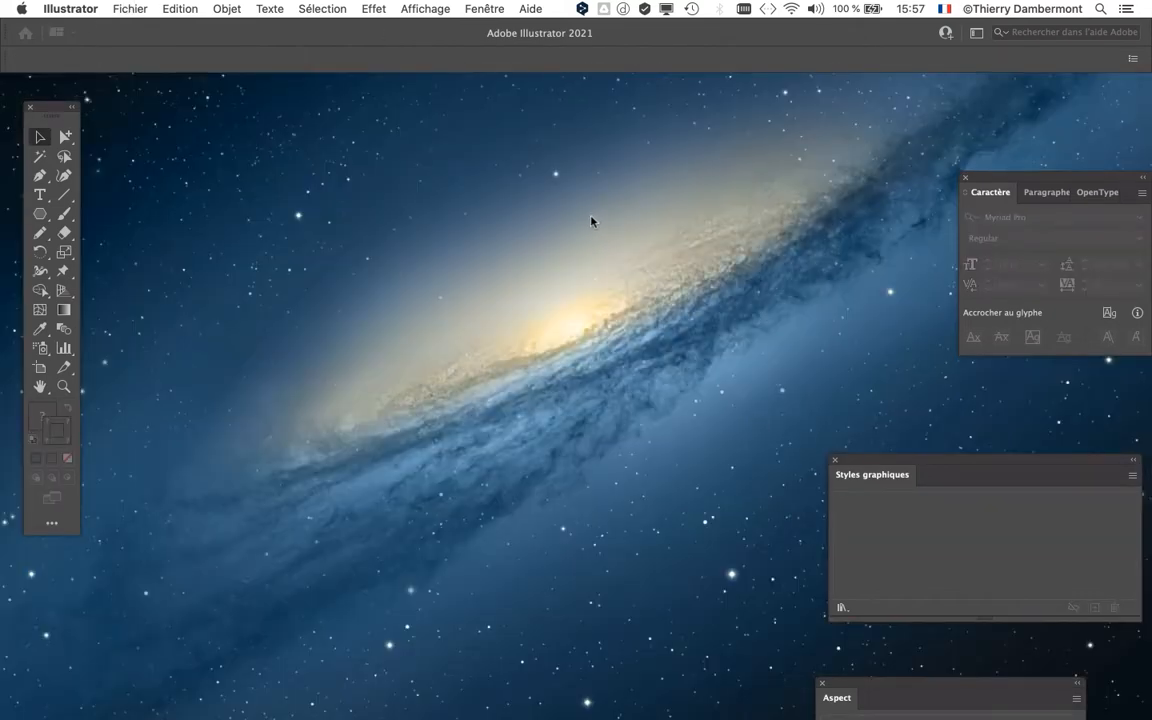
Create a new A4 print document in landscape orientation (297 x 210 mm) with the RGB colour mode.
click(128, 9)
click(120, 27)
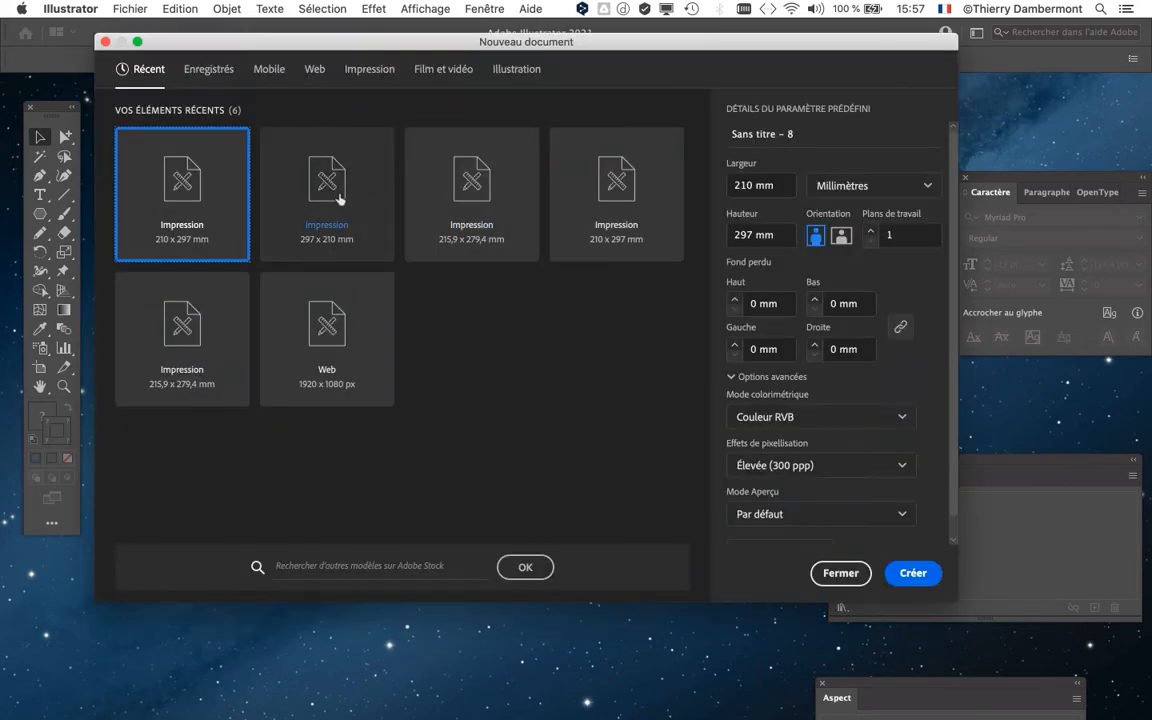
click(352, 200)
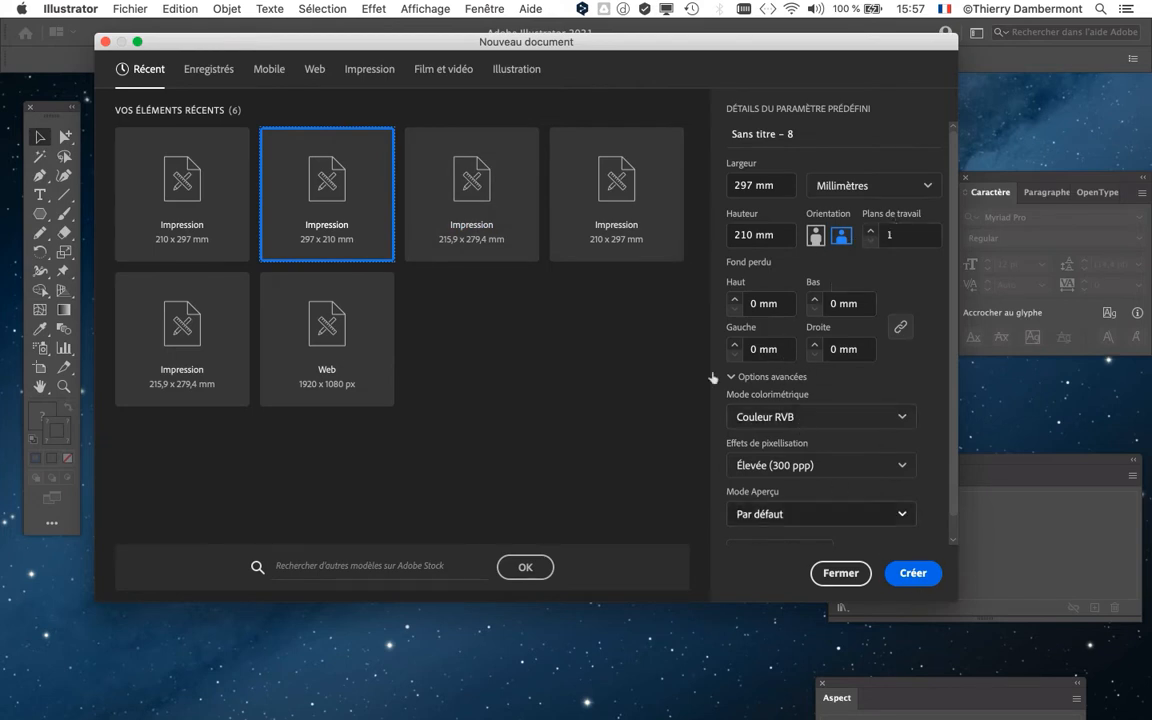
click(379, 74)
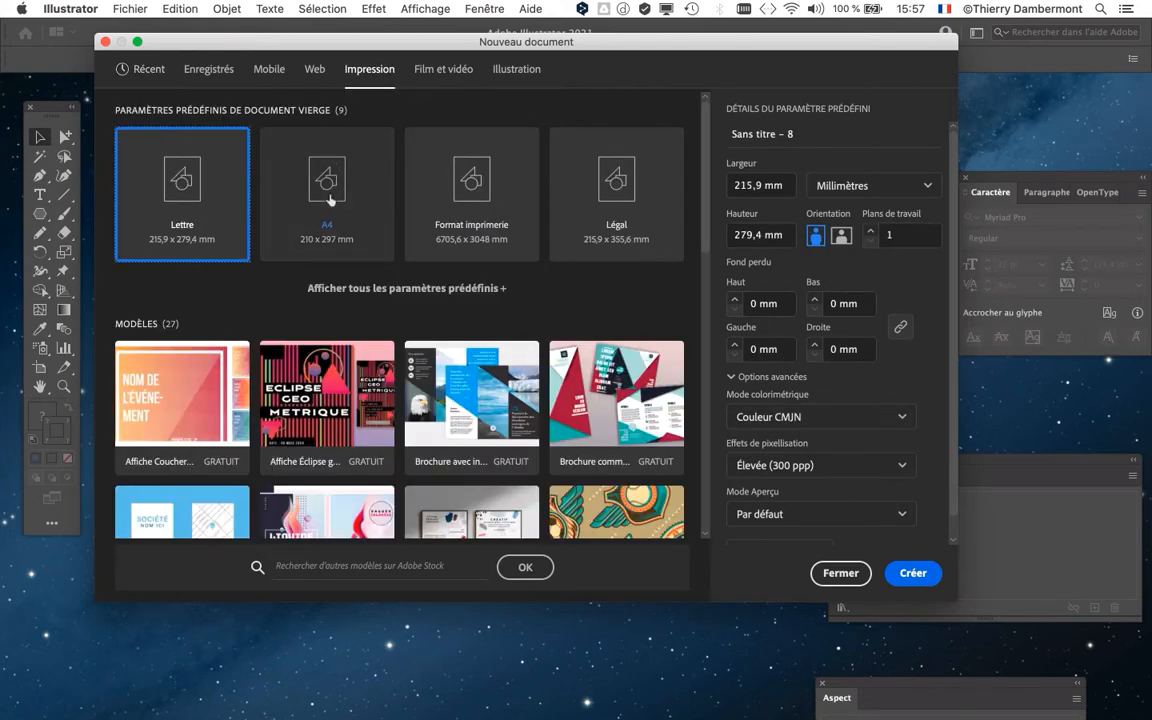
click(841, 234)
click(845, 418)
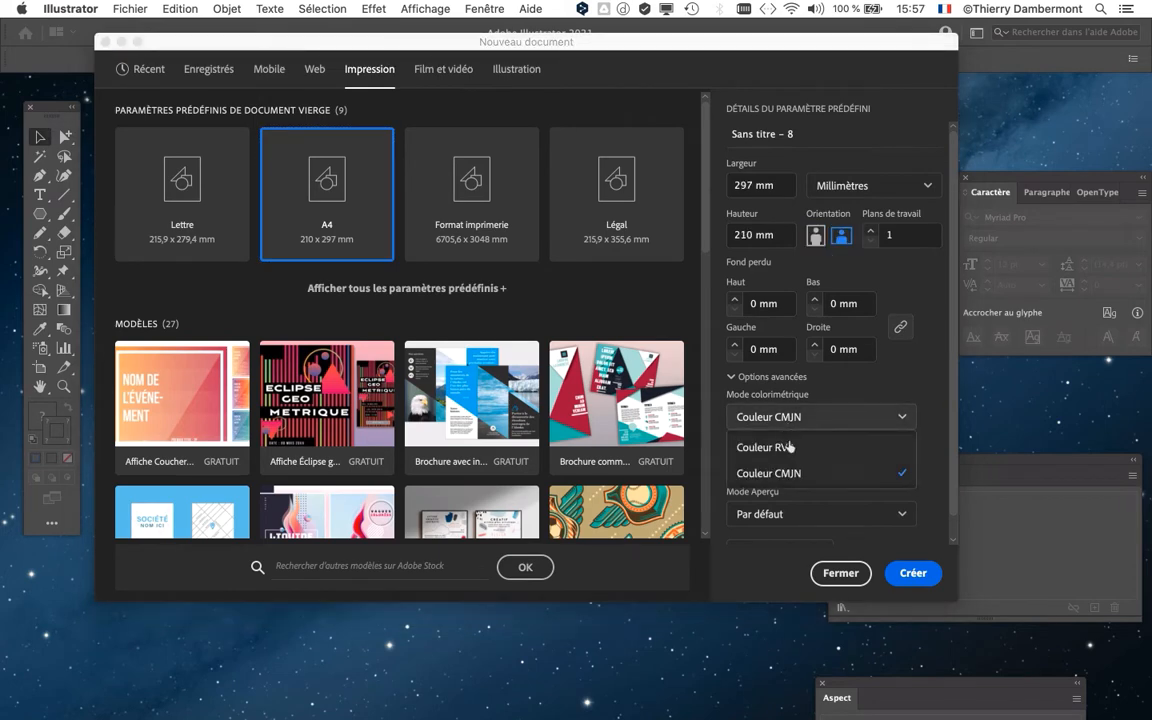
click(784, 442)
click(929, 578)
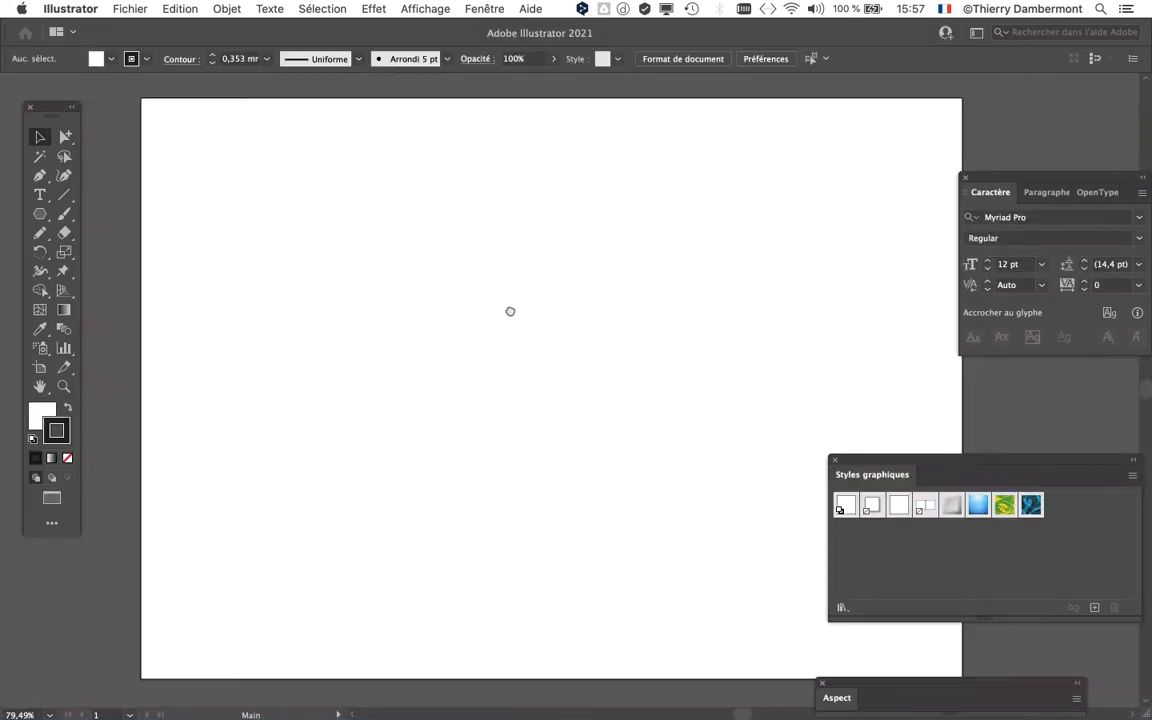
Add the point text "Lisboa" in the upper middle of the artboard and leave it selected as an object.
click(43, 196)
click(386, 289)
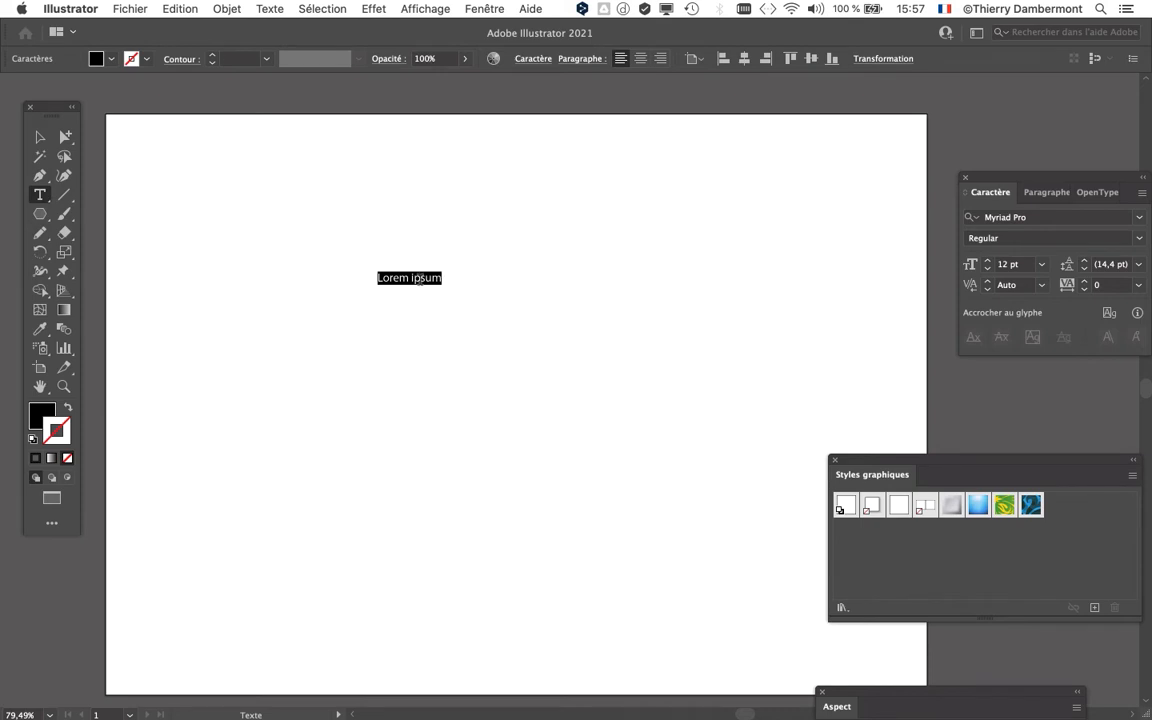
text(Lisboa)
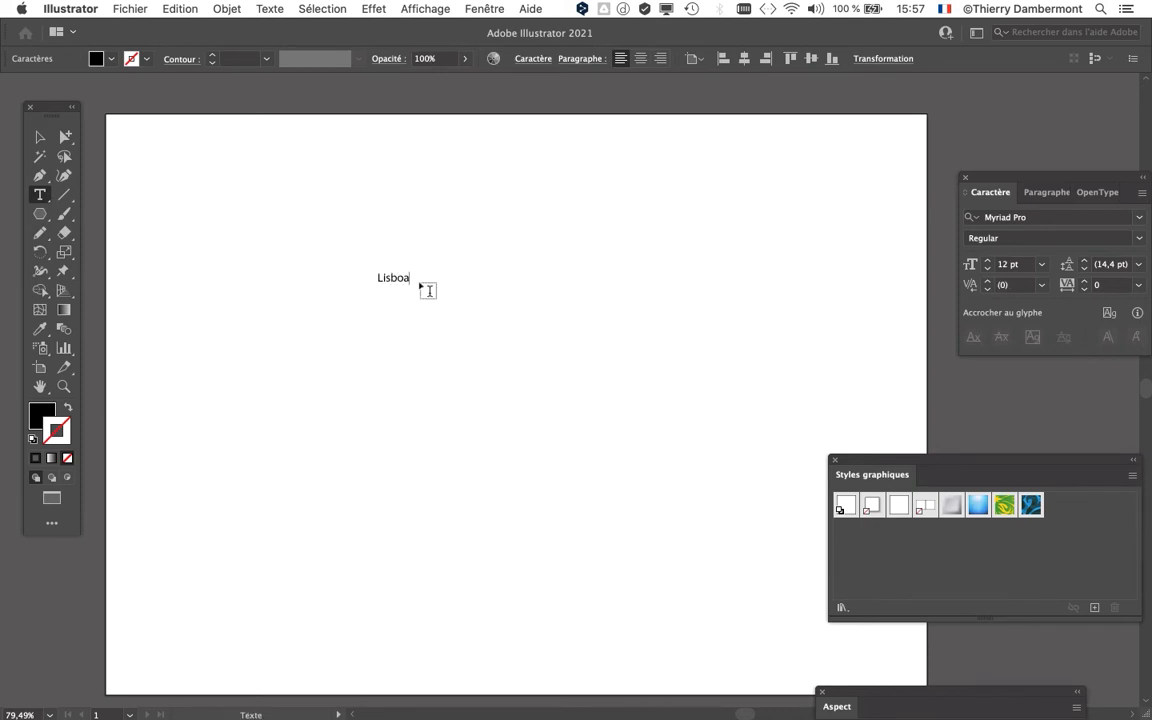
click(40, 137)
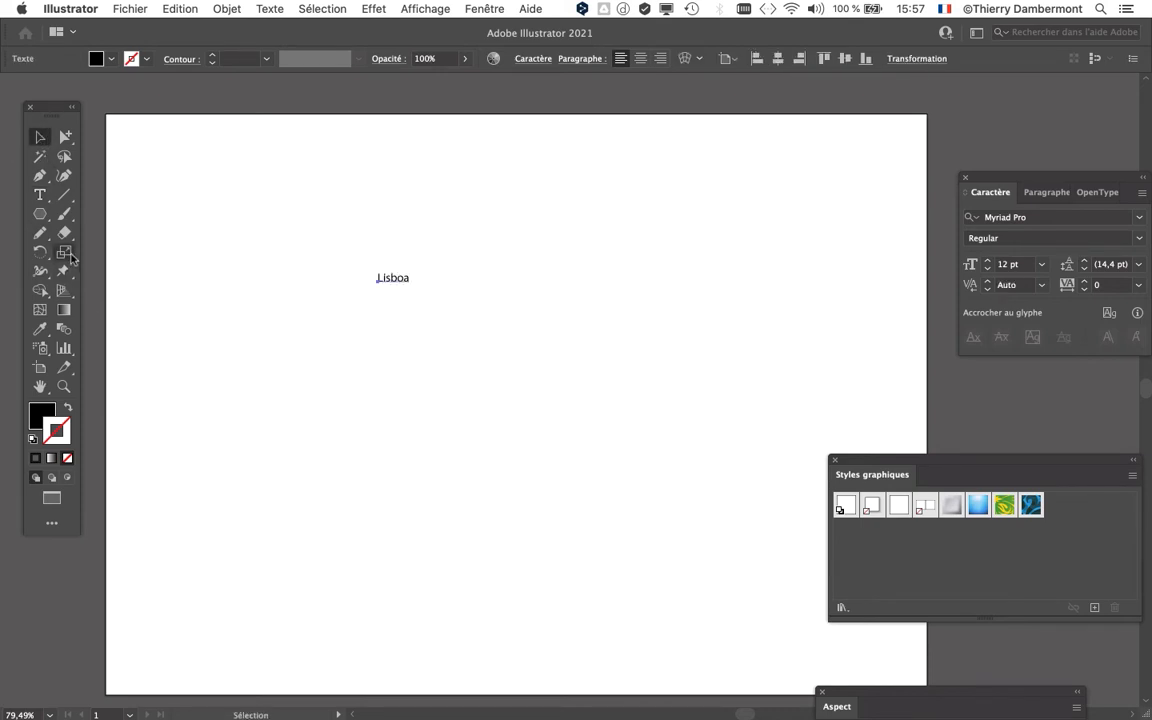
Try to enlarge the word Lisboa with Free Transform after applying the Puppet Warp tool to it.
click(64, 274)
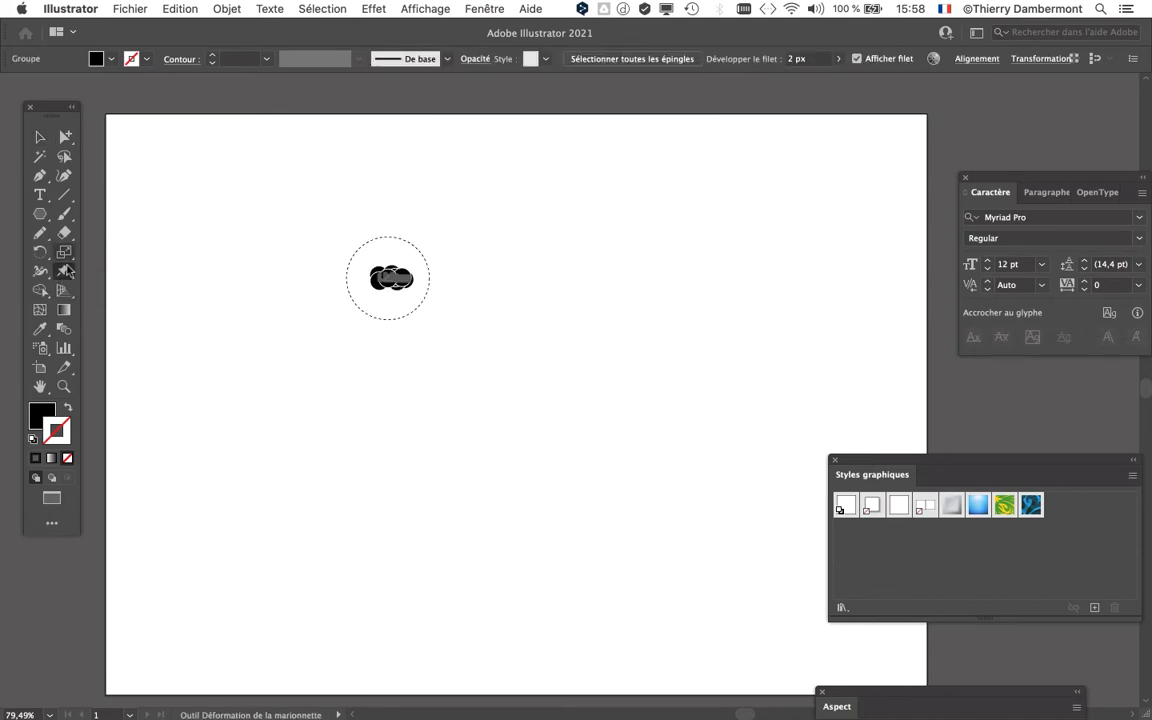
click(40, 139)
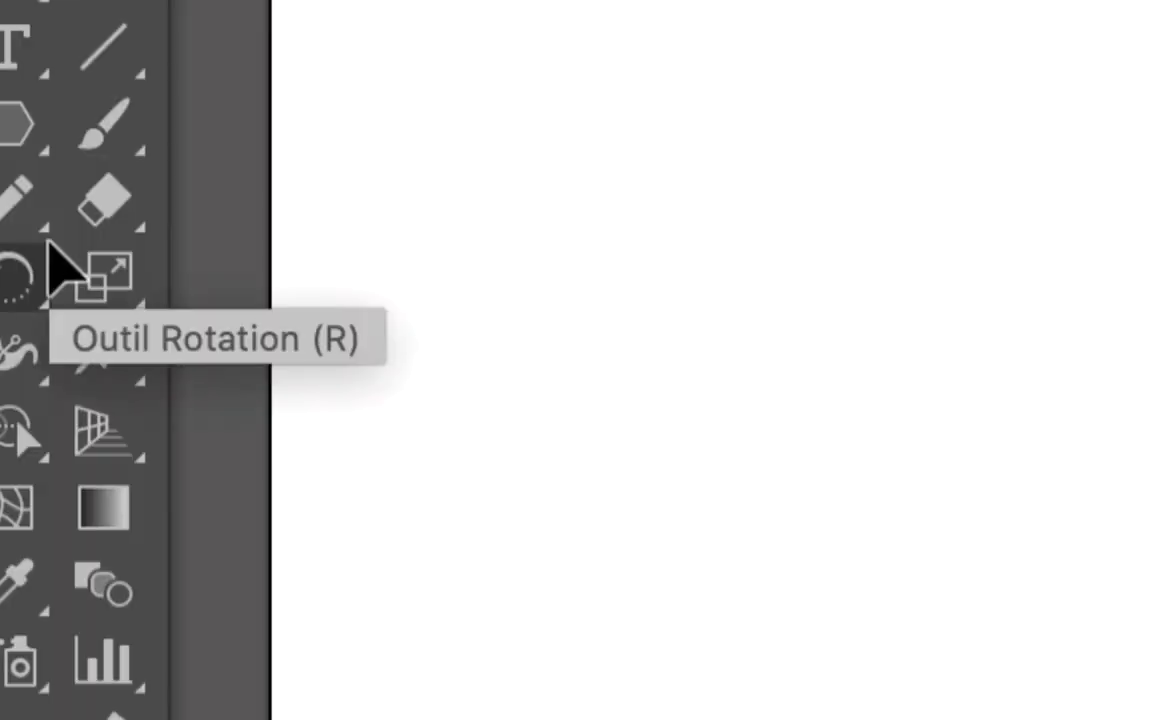
click(88, 352)
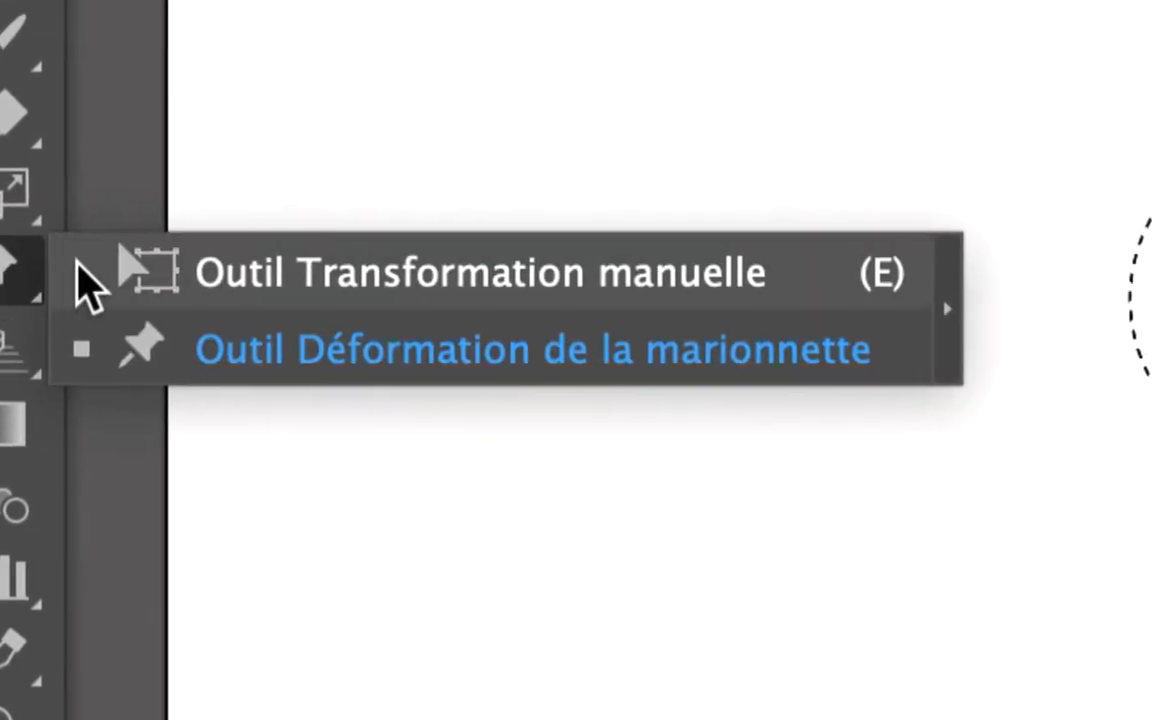
click(88, 285)
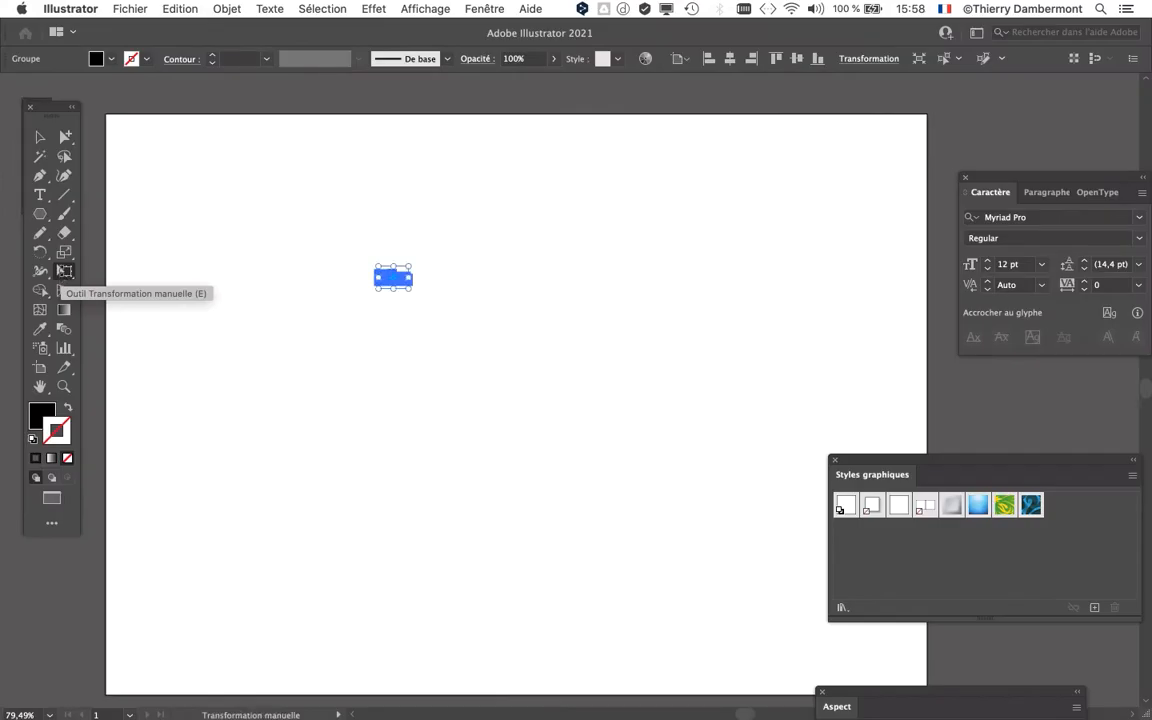
drag(410, 287, 668, 355)
drag(381, 273, 228, 232)
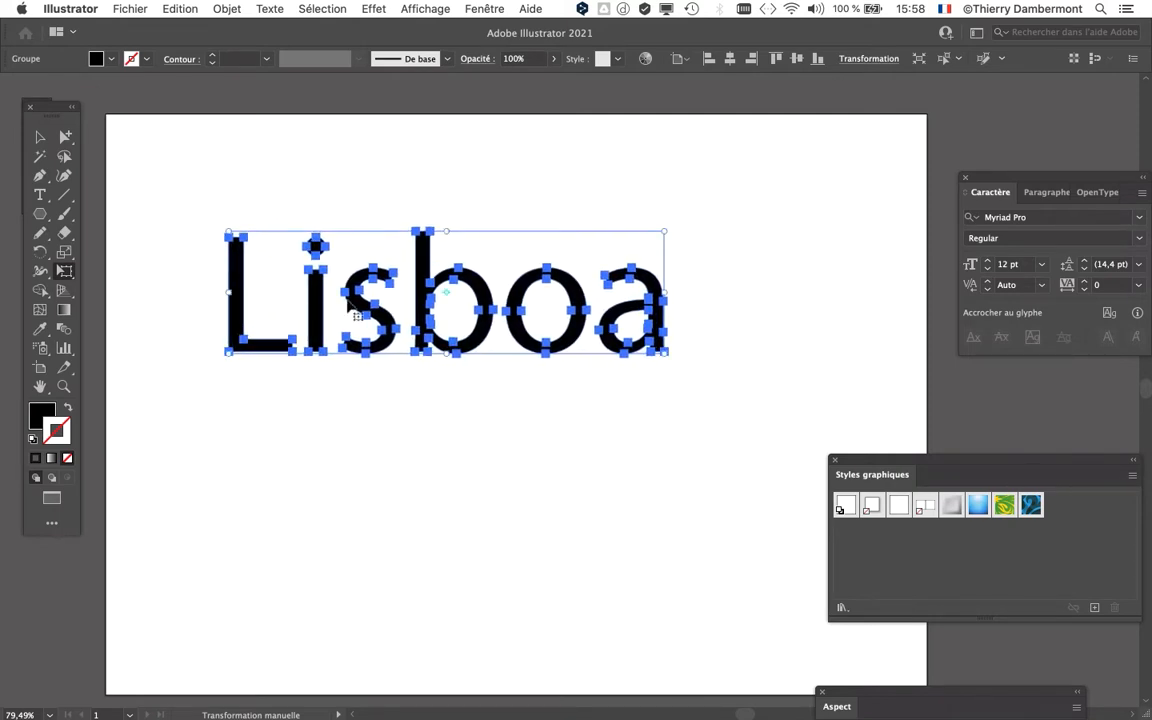
drag(667, 232, 746, 208)
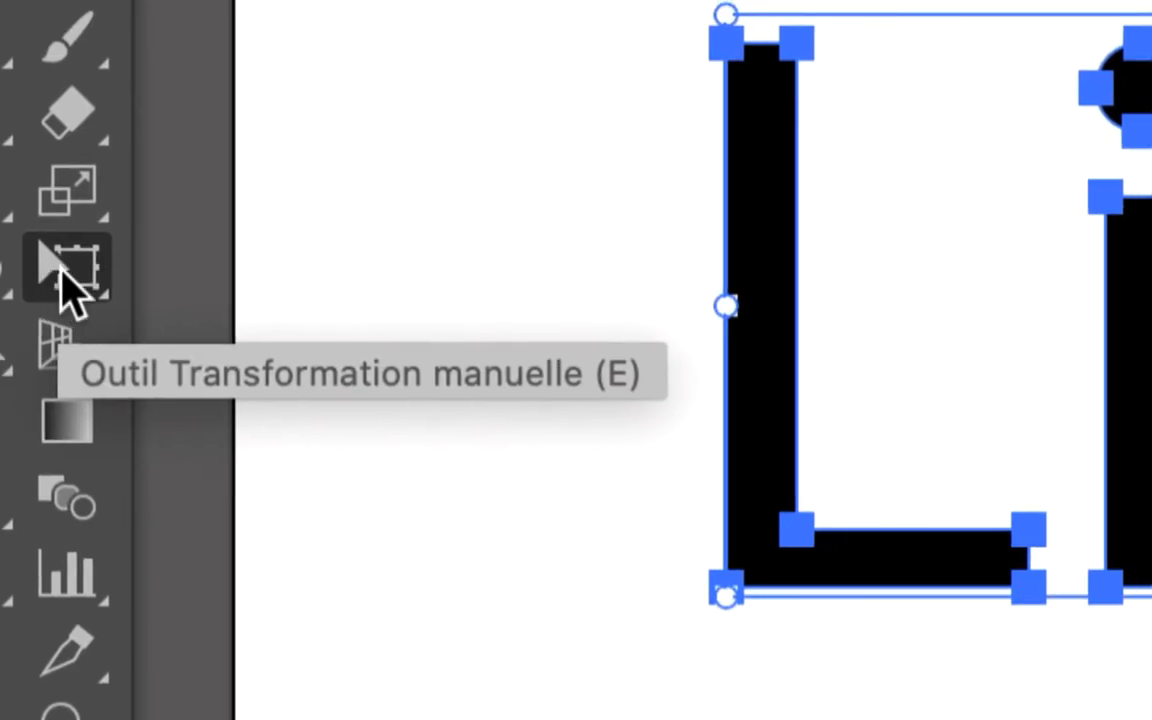
Undo the enlargement and the Puppet Warp conversion of Lisboa, keeping Free Transform active.
click(62, 270)
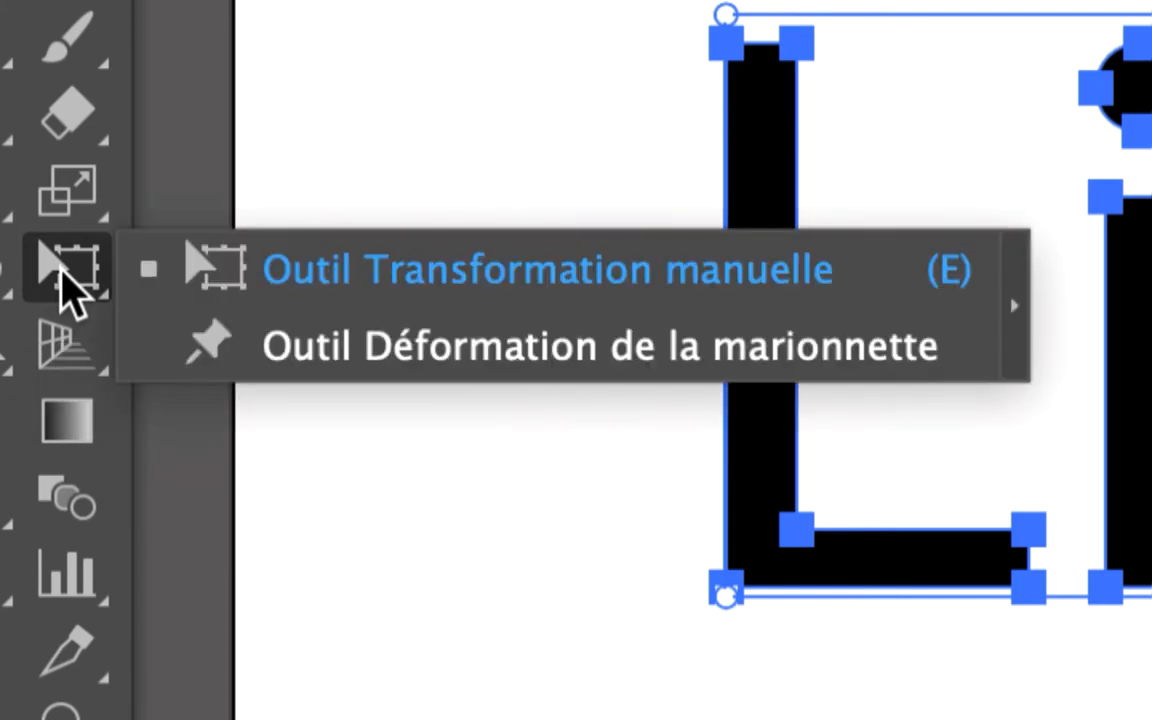
click(62, 272)
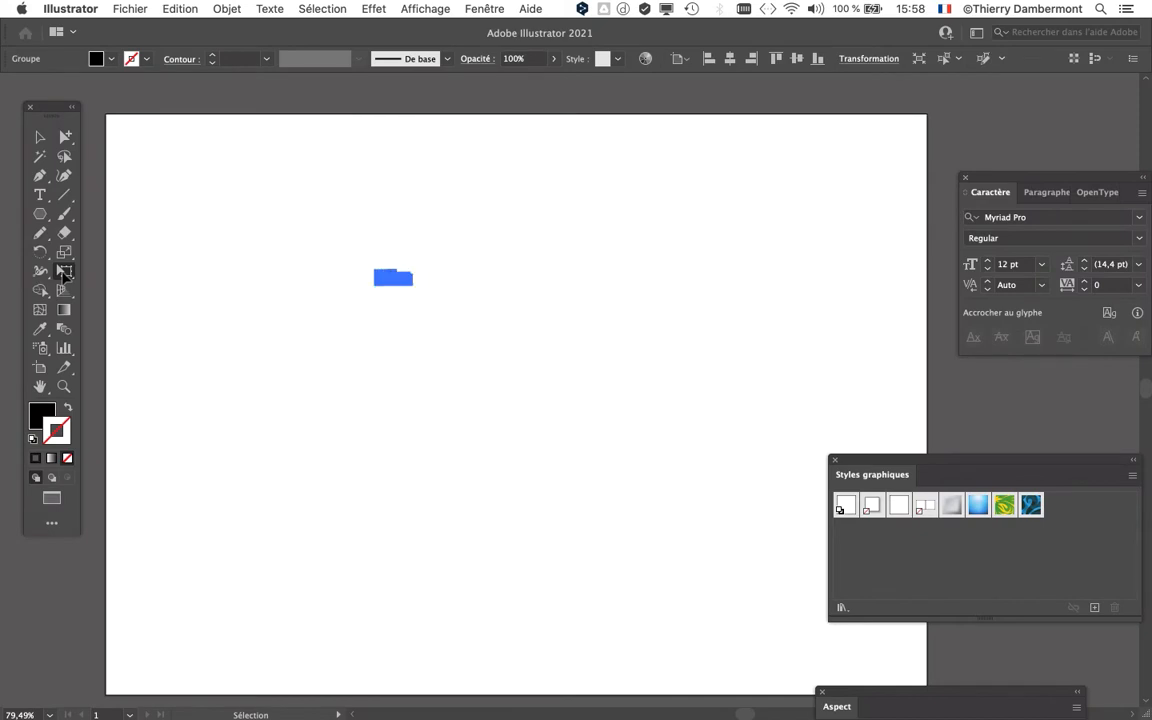
scroll(423, 318, up, 4)
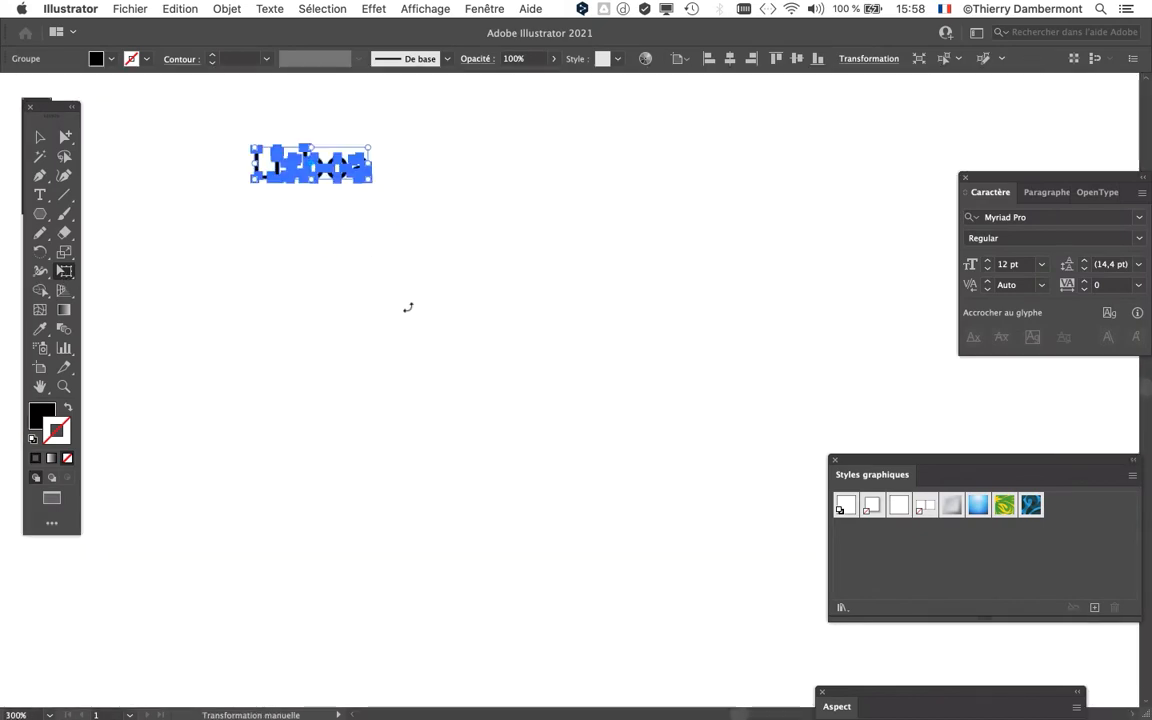
key(super+z)
scroll(302, 196, up, 2)
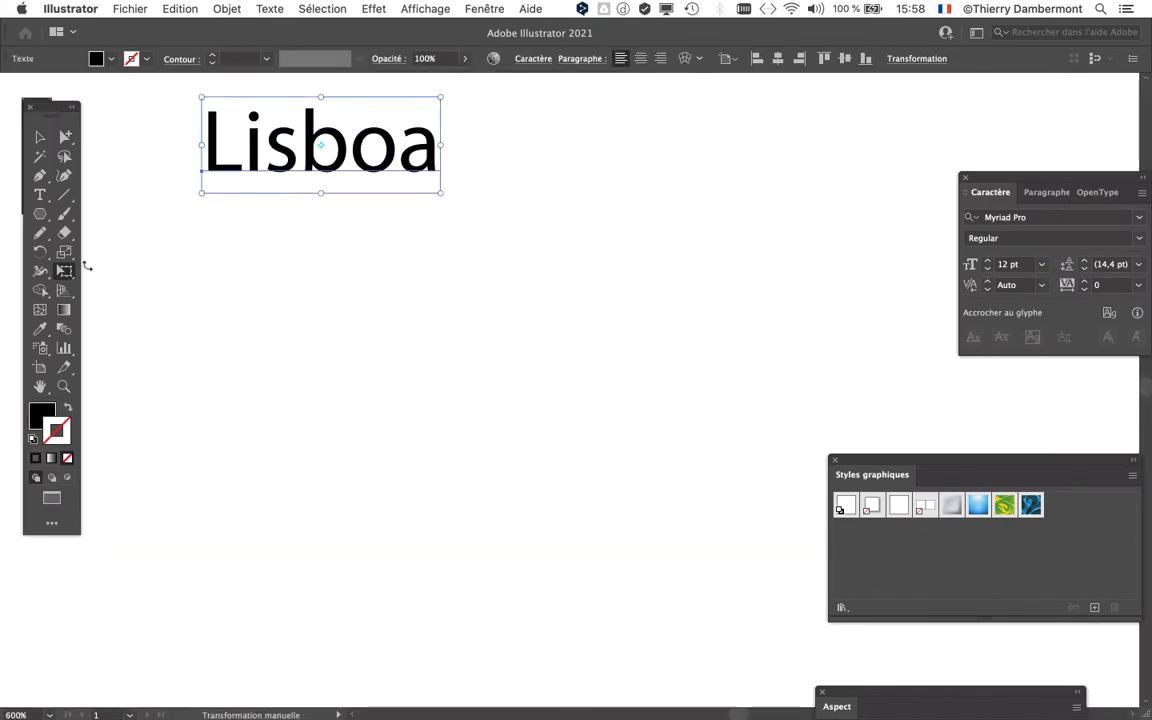
Scale the live Lisboa text with Free Transform to about 244 pt and position it across the upper half of the artboard.
scroll(392, 197, down, 6)
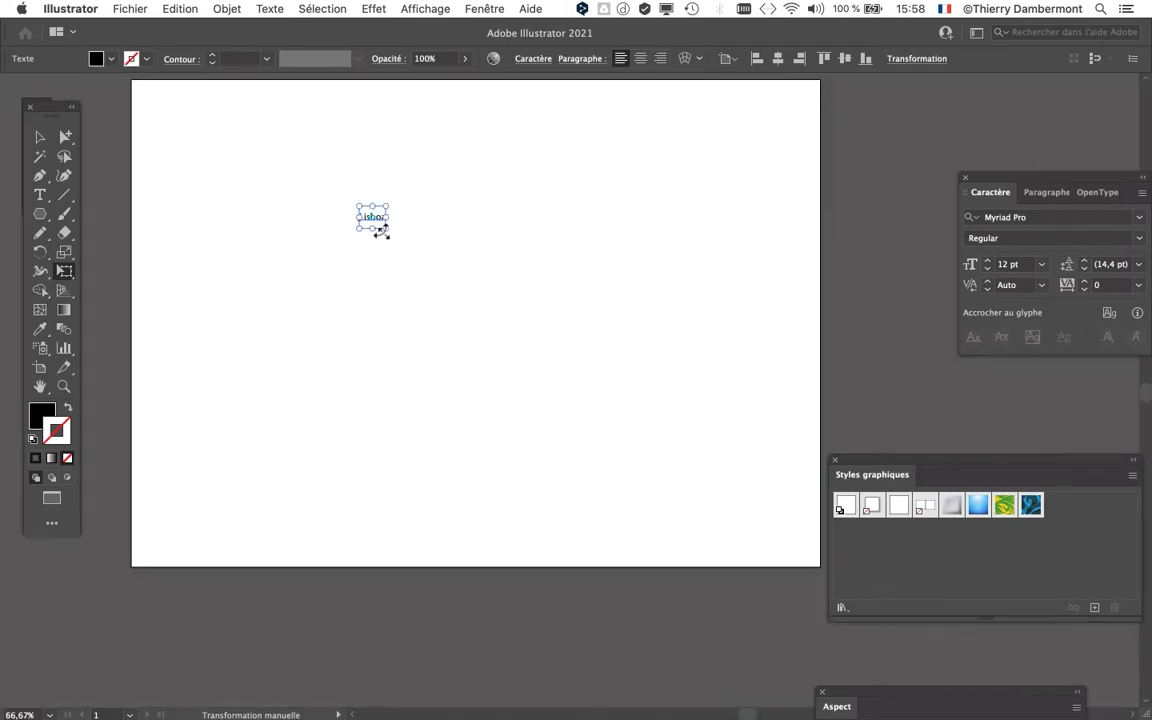
drag(385, 228, 682, 341)
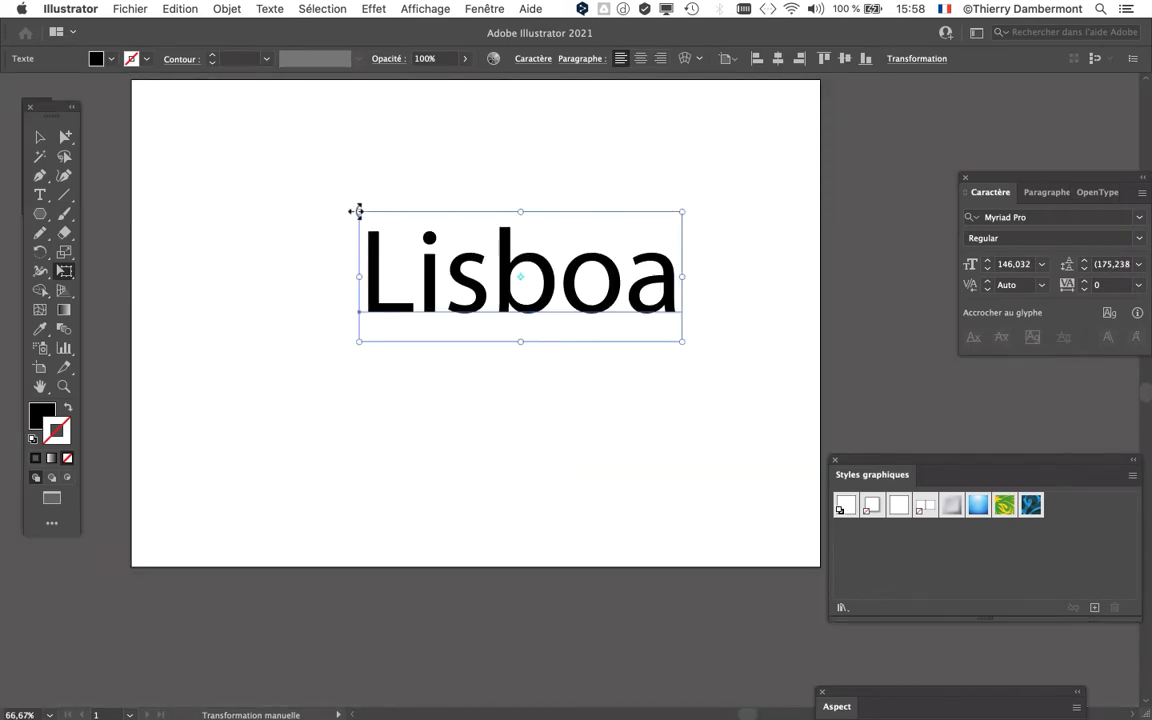
drag(359, 211, 188, 143)
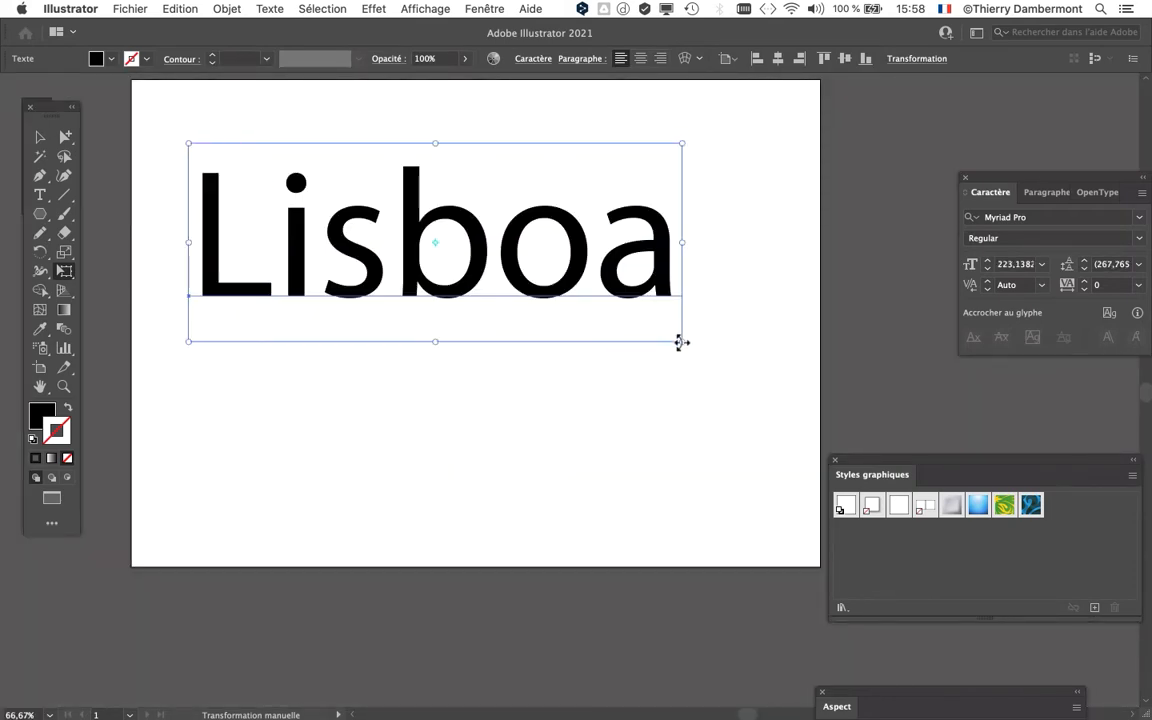
drag(682, 342, 728, 360)
drag(432, 265, 438, 279)
Set the Lisboa text's font style to Bold and remove its fill colour.
drag(984, 181, 791, 125)
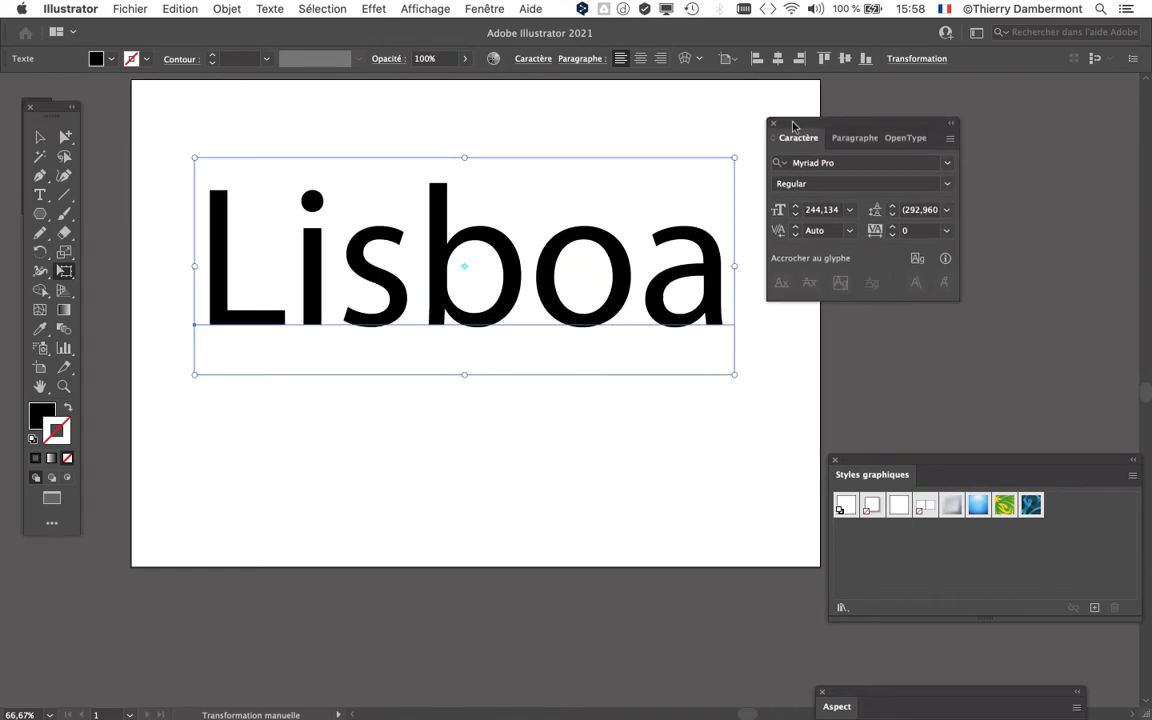
click(945, 182)
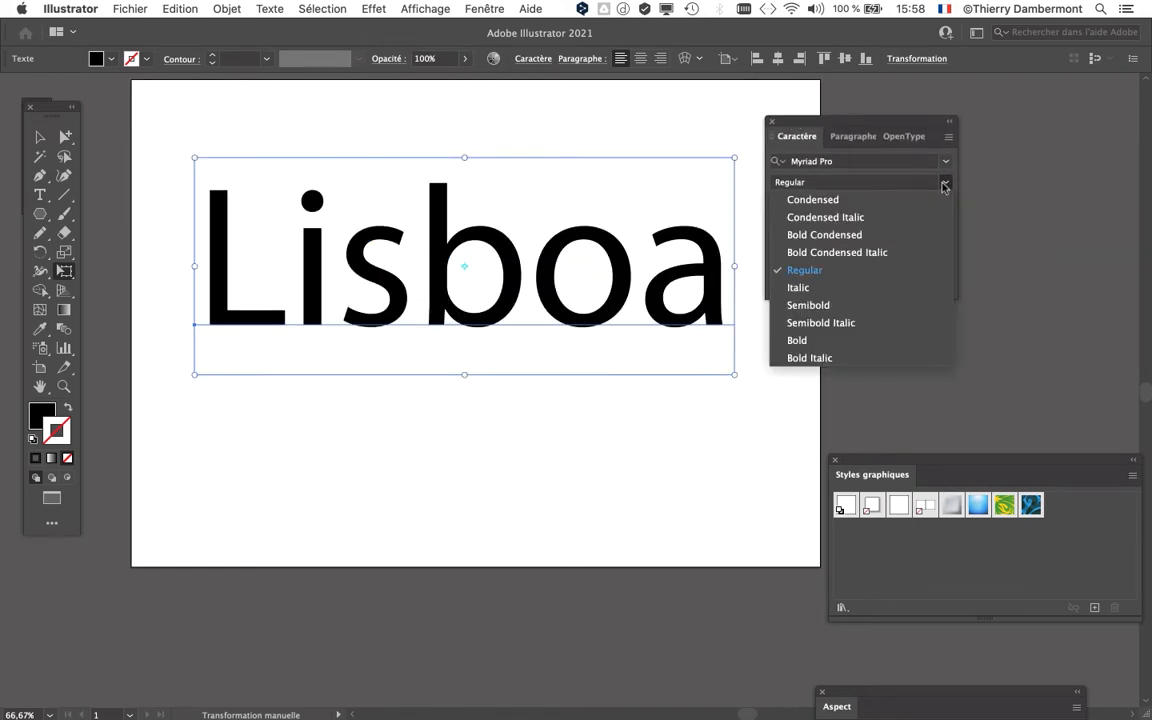
click(826, 341)
drag(800, 121, 939, 107)
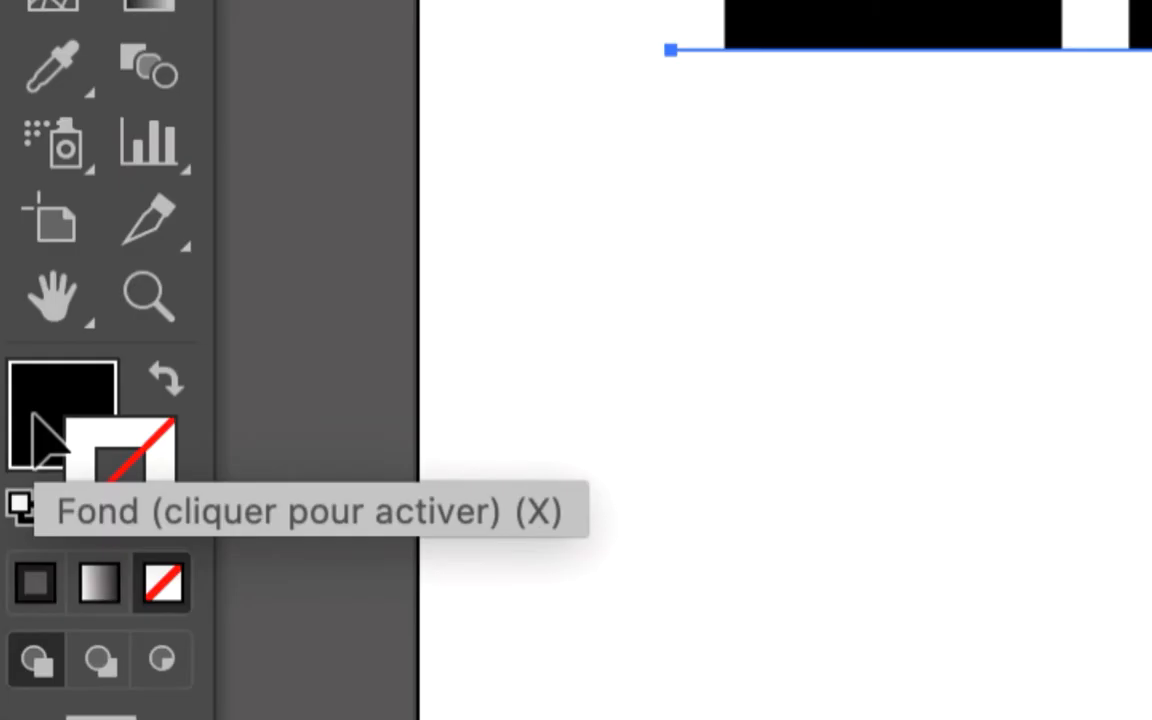
click(37, 420)
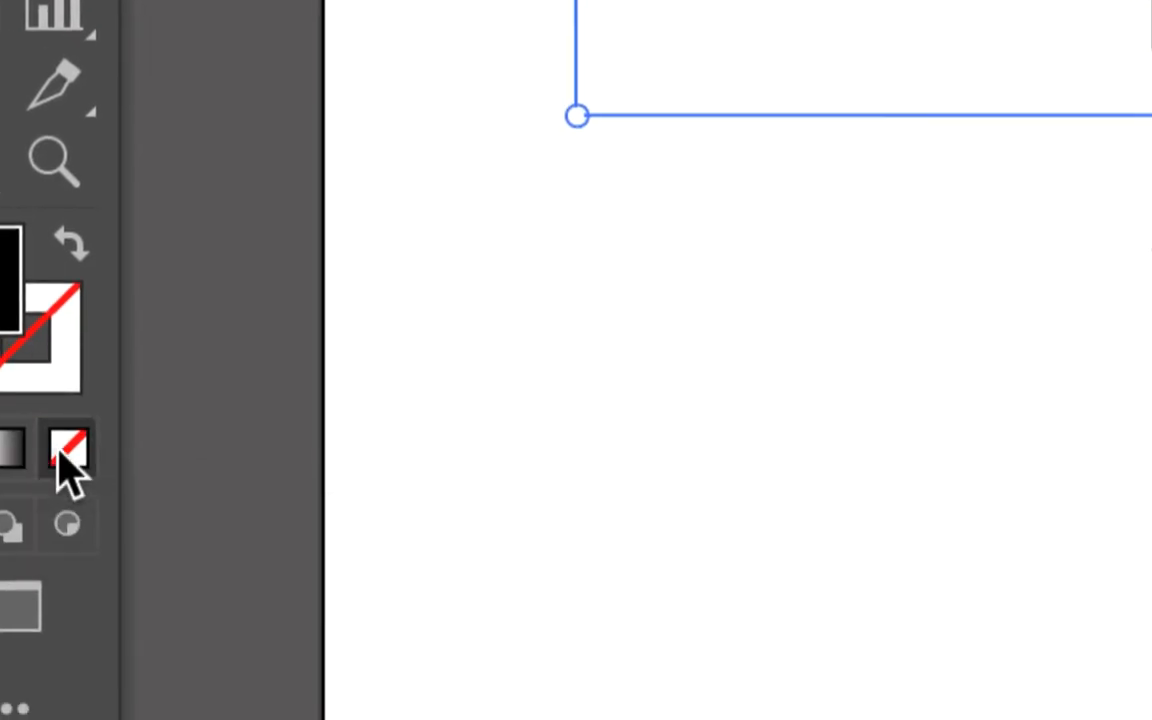
click(116, 470)
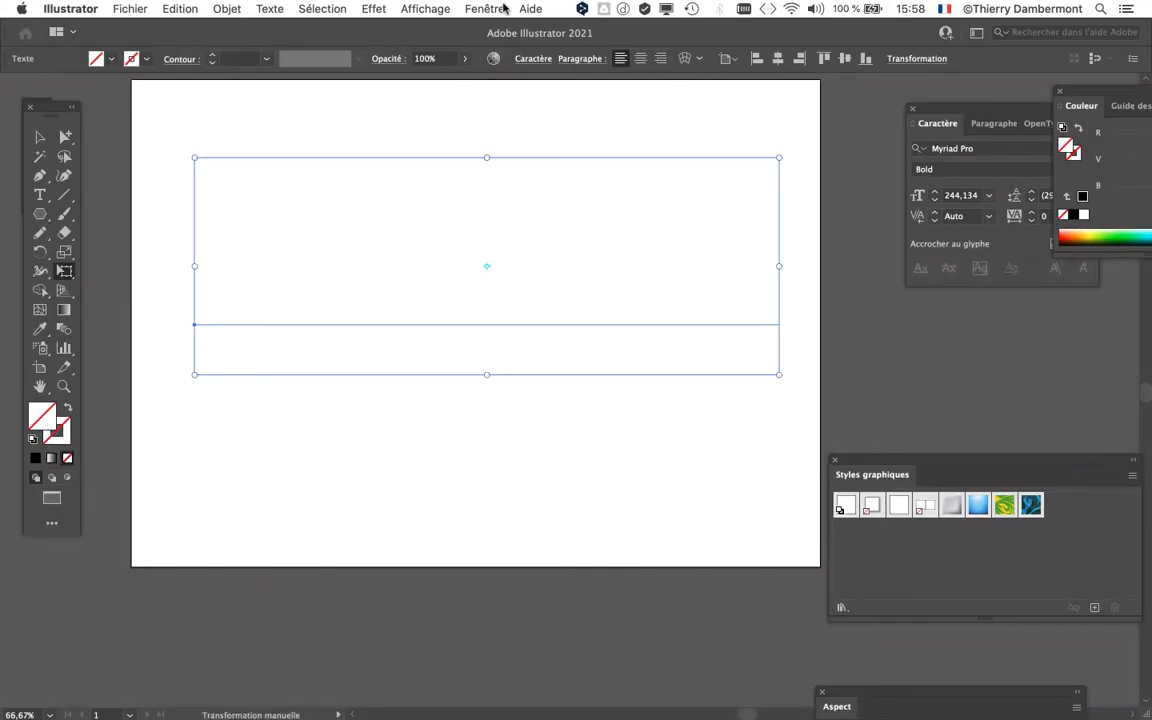
Expand the Appearance panel beside the text, make it more compact, and add a new fill to the Lisboa text object.
click(486, 9)
click(503, 5)
drag(857, 692, 758, 180)
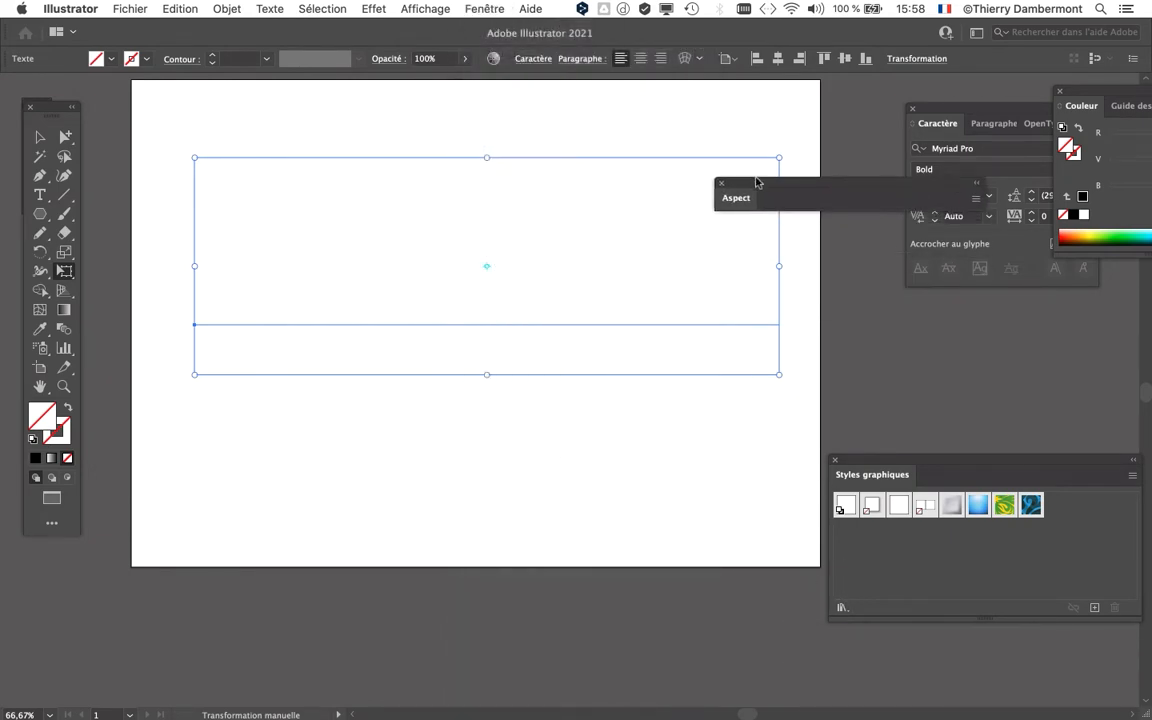
scroll(450, 226, right, 3)
click(740, 197)
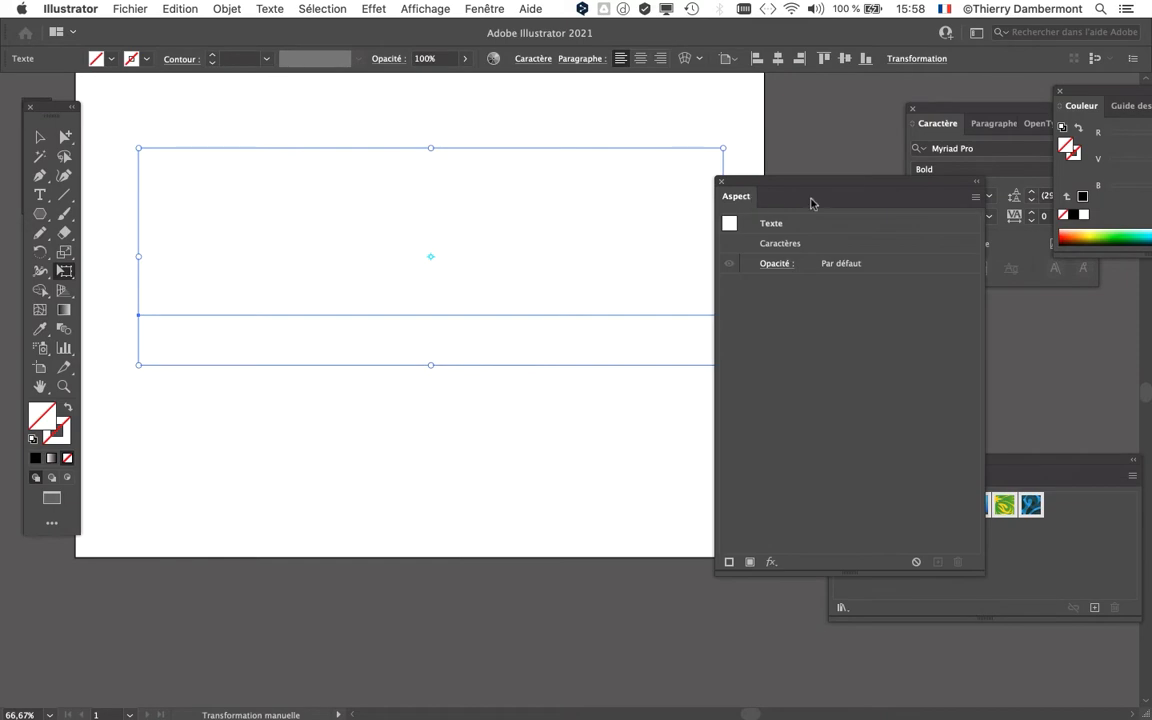
drag(890, 184, 764, 128)
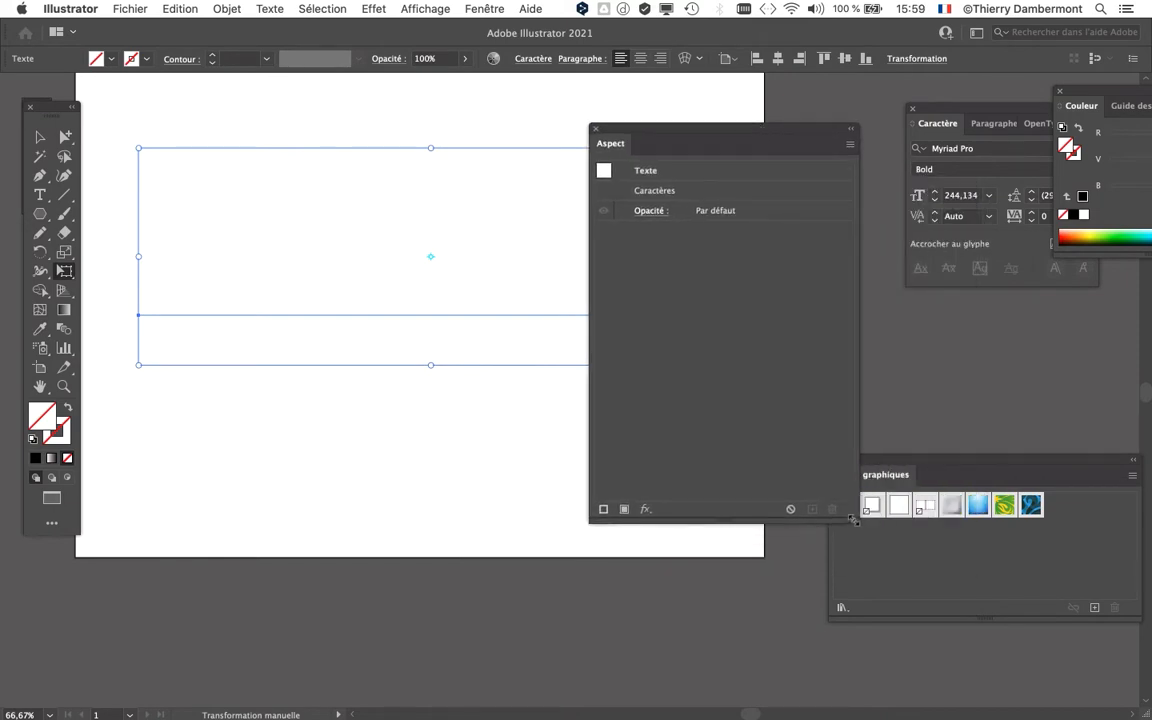
drag(853, 520, 821, 338)
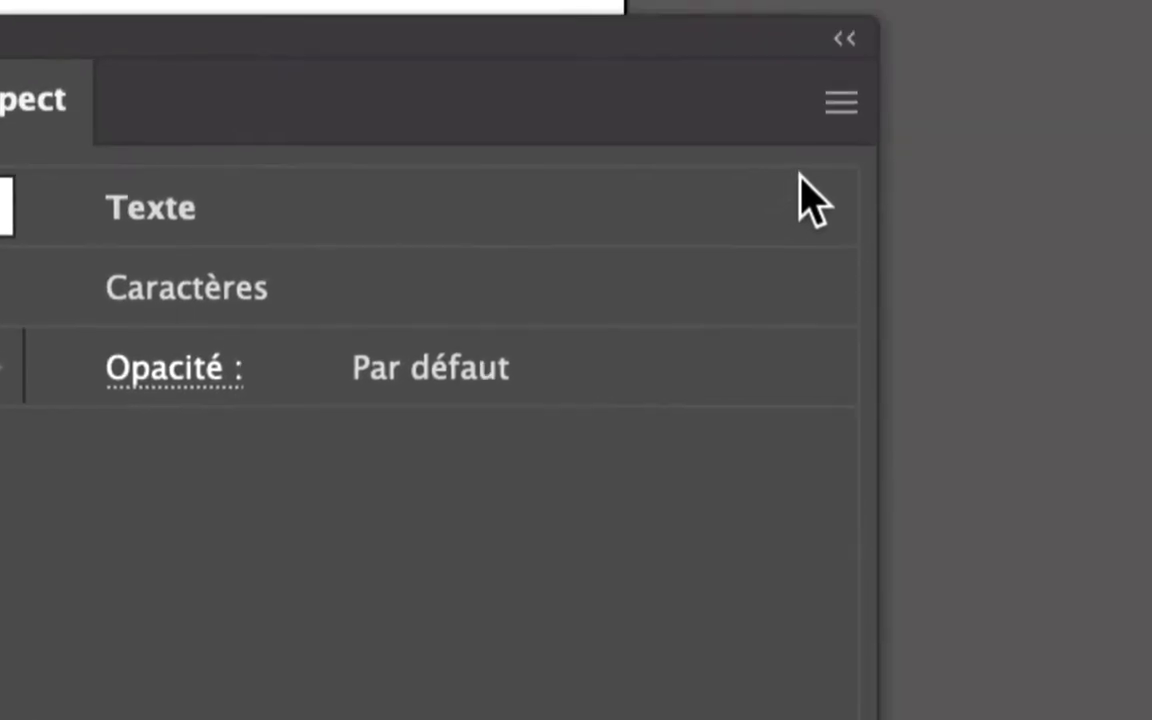
click(841, 102)
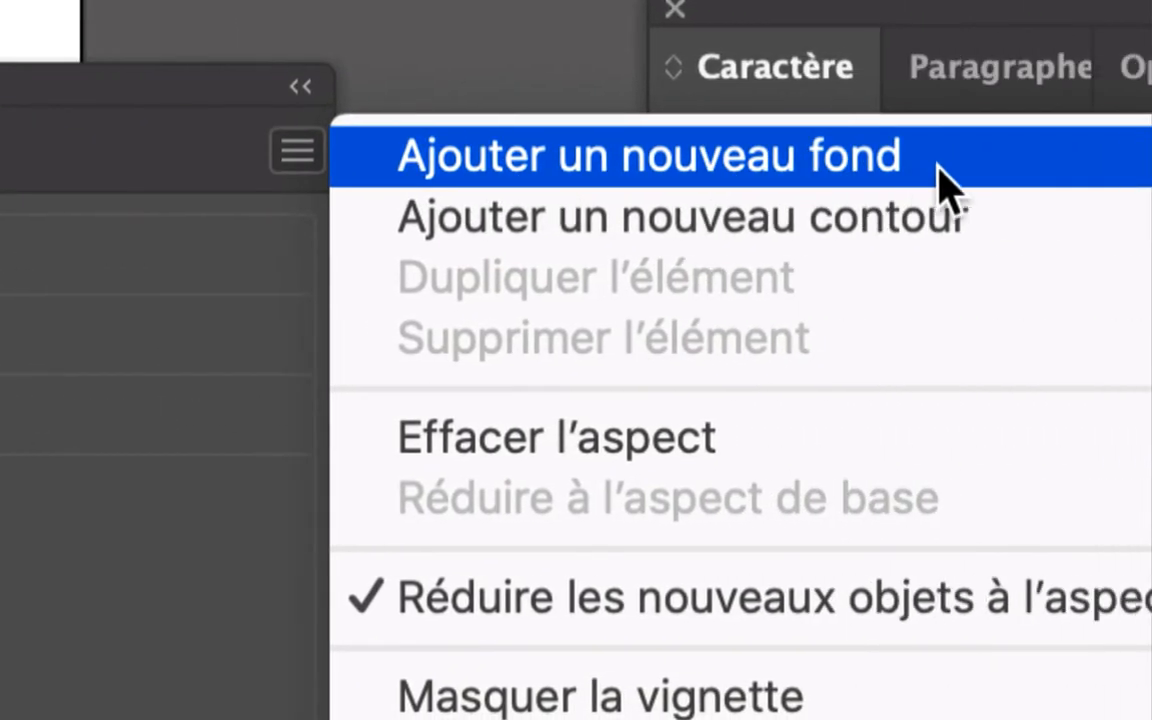
click(1100, 158)
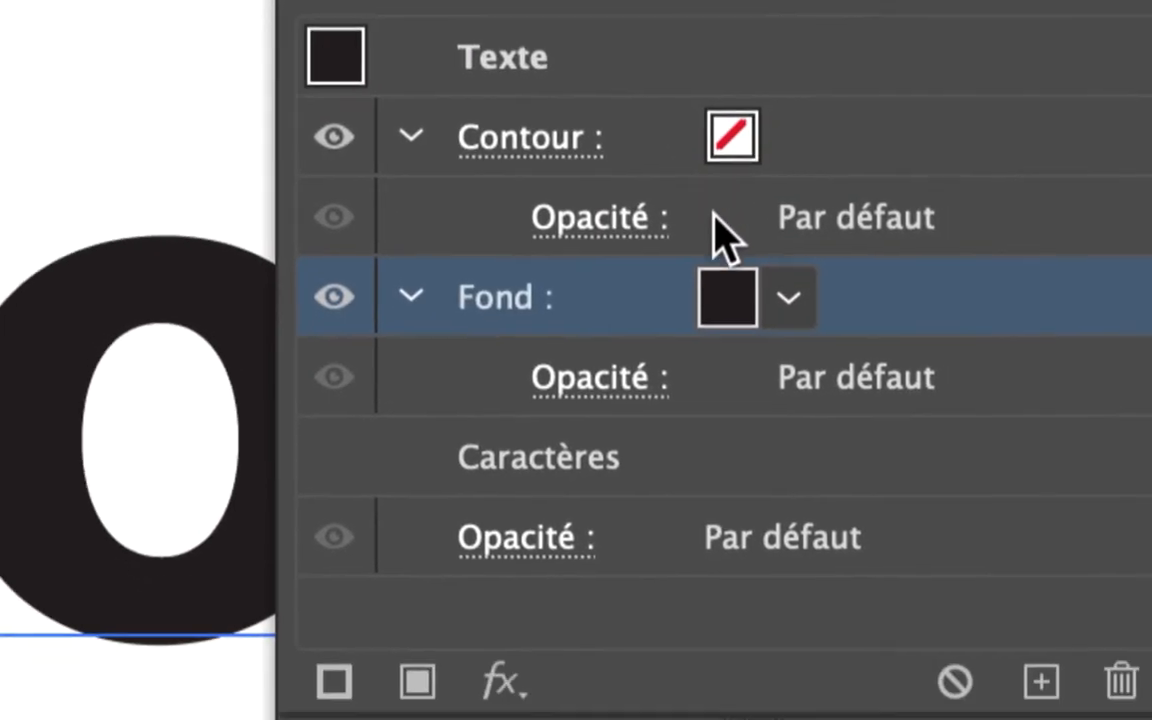
Colour the Lisboa text's new fill light tan brown from the swatches and make the Appearance panel more compact.
click(788, 297)
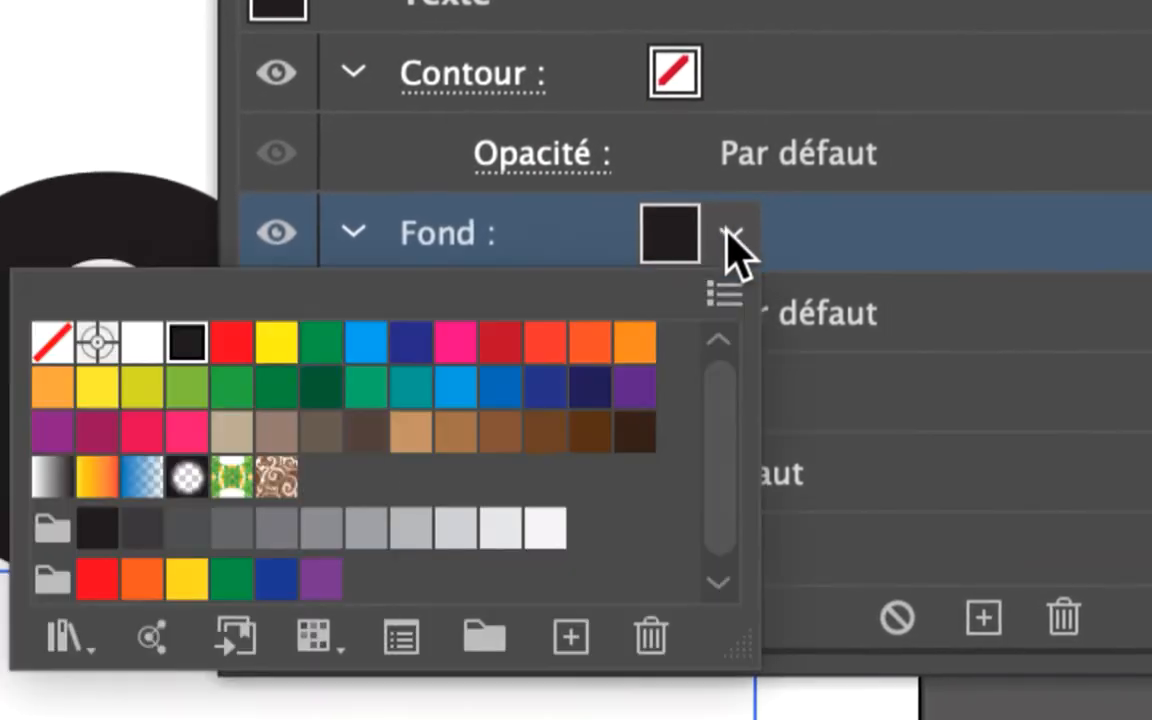
click(676, 274)
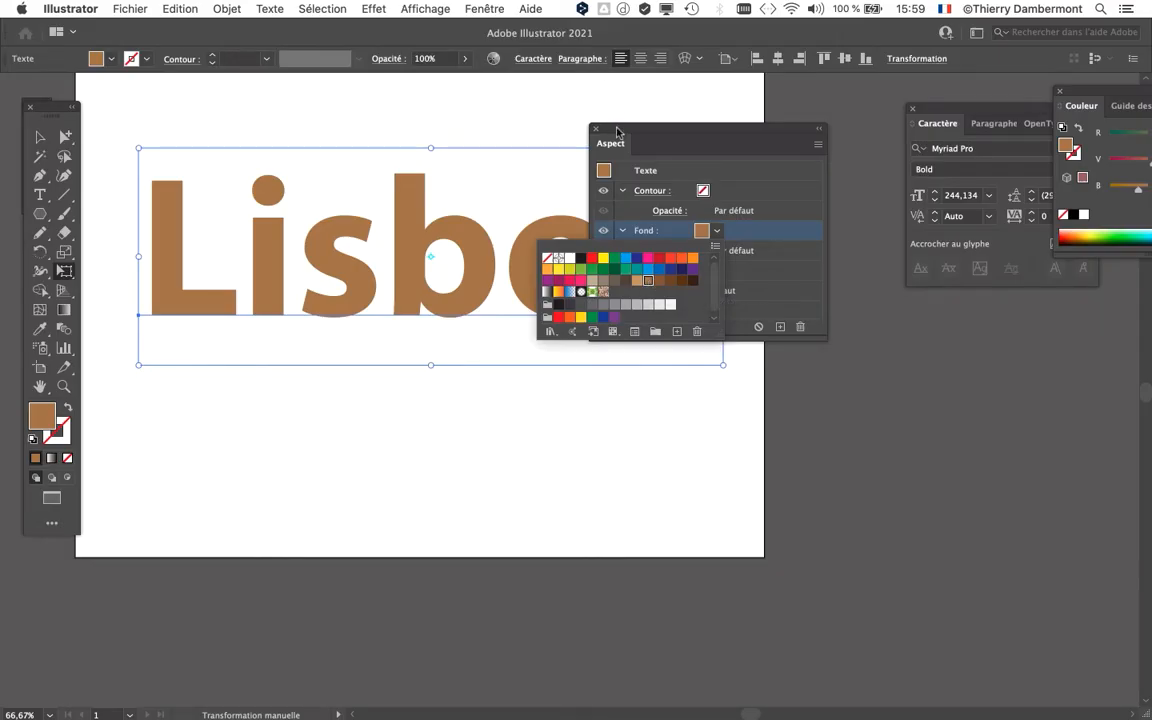
click(617, 131)
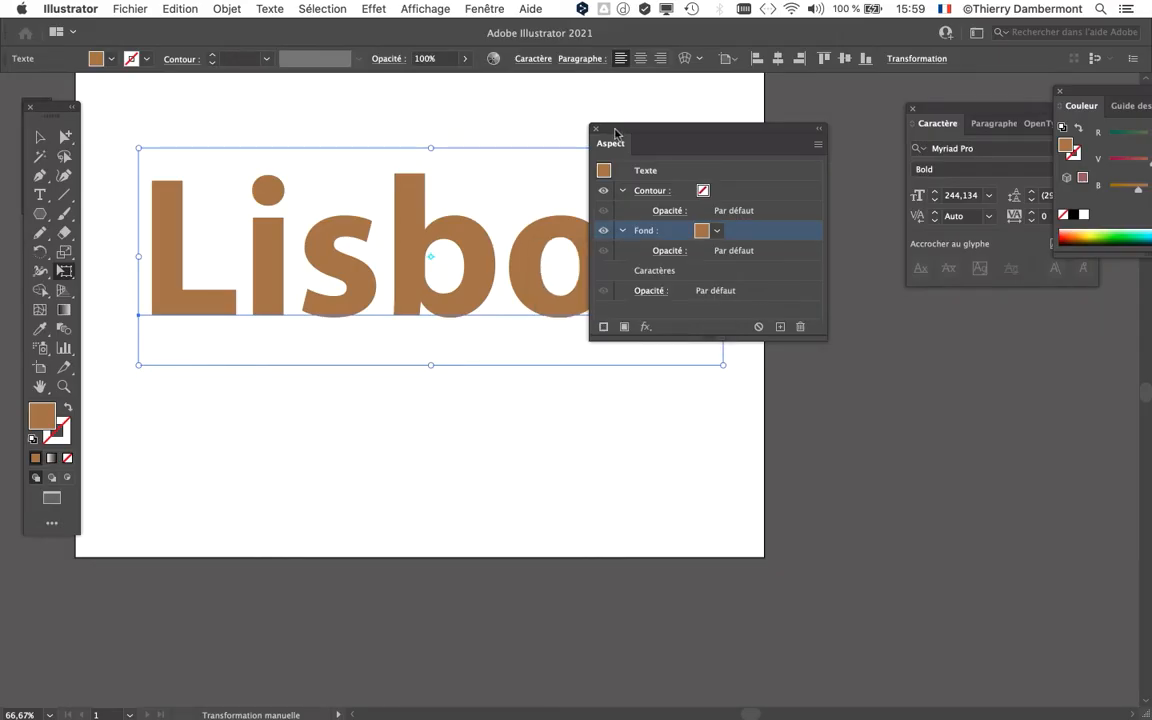
drag(825, 340, 809, 307)
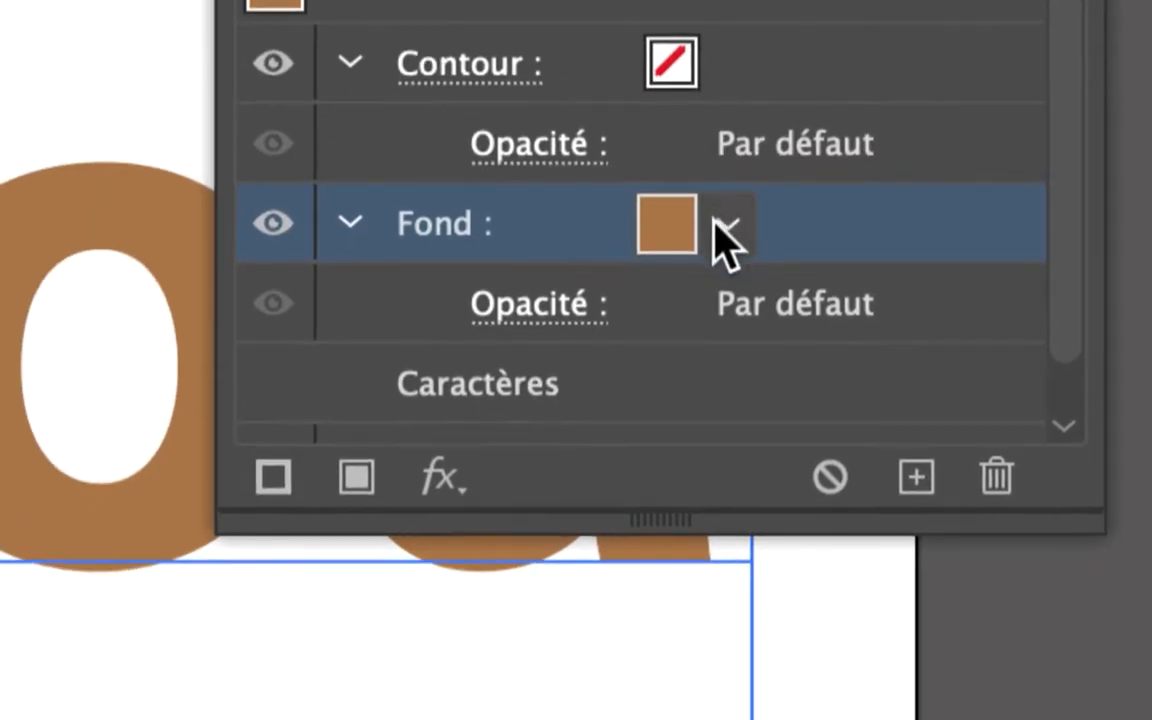
click(712, 336)
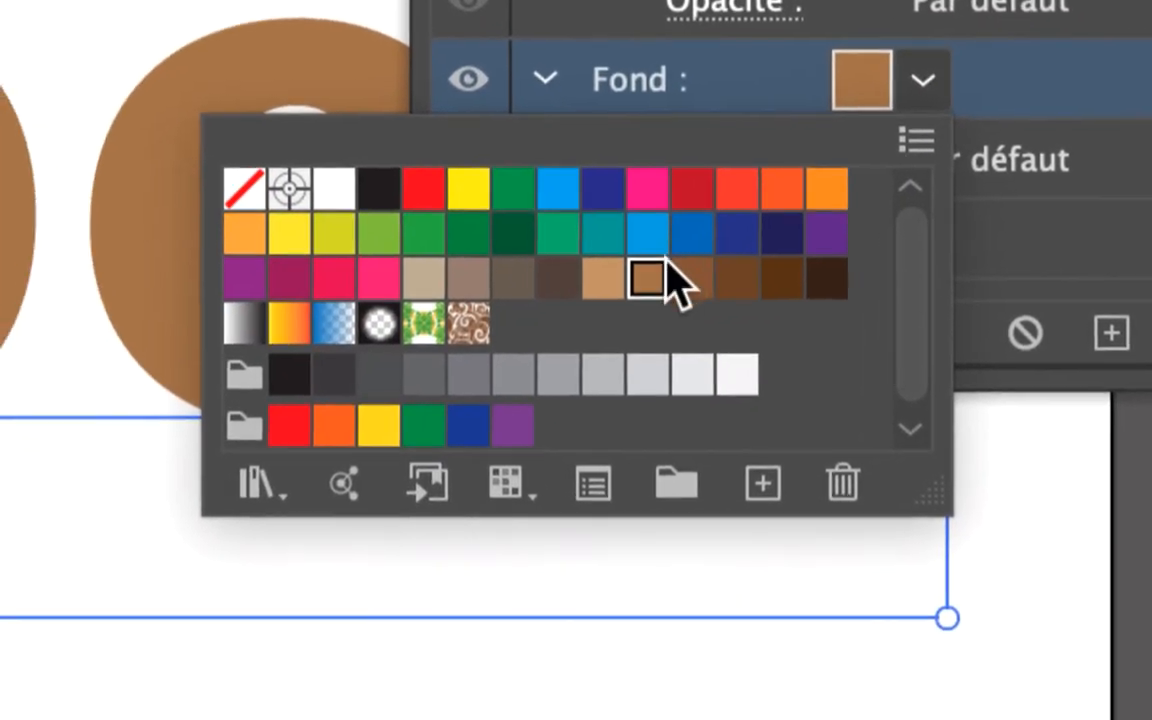
click(603, 278)
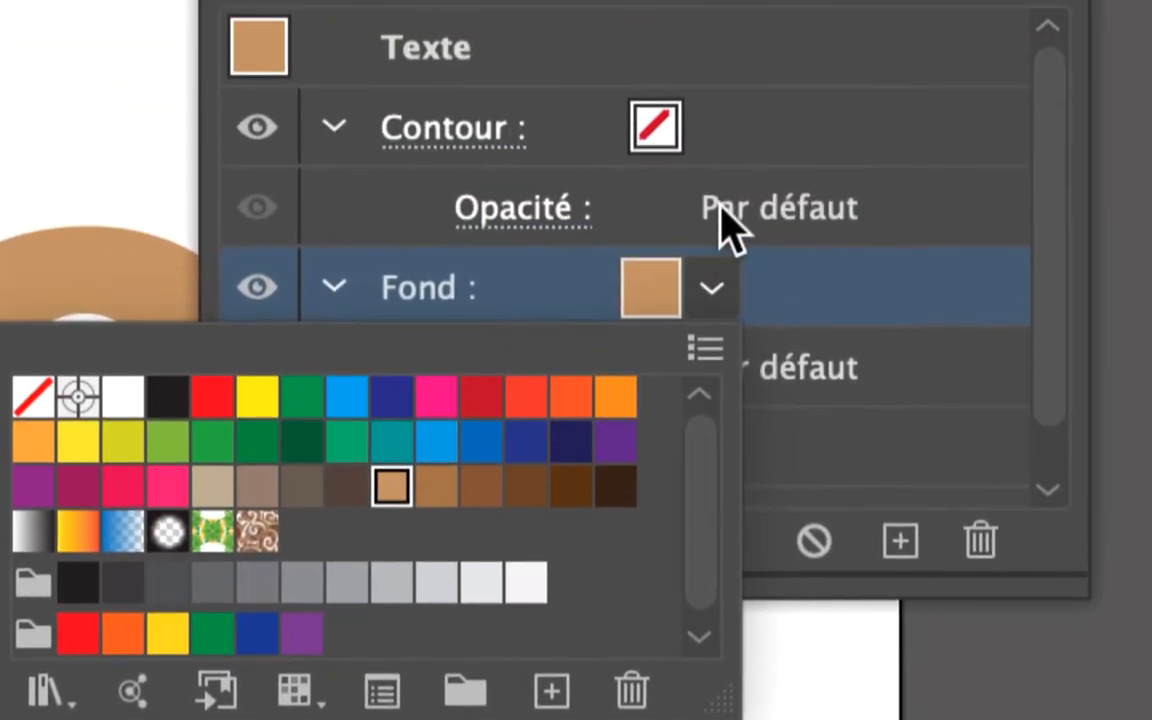
Give the Lisboa text a dark navy stroke with a weight of 1 mm.
click(715, 189)
click(714, 190)
click(722, 200)
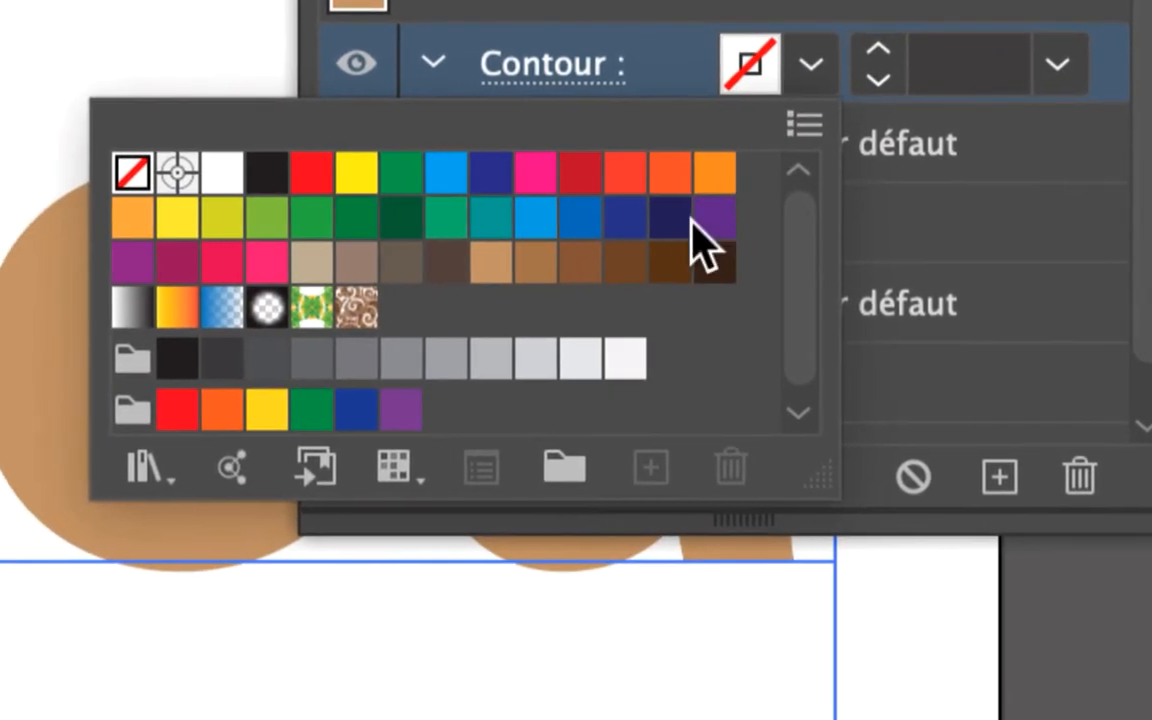
click(579, 345)
click(729, 192)
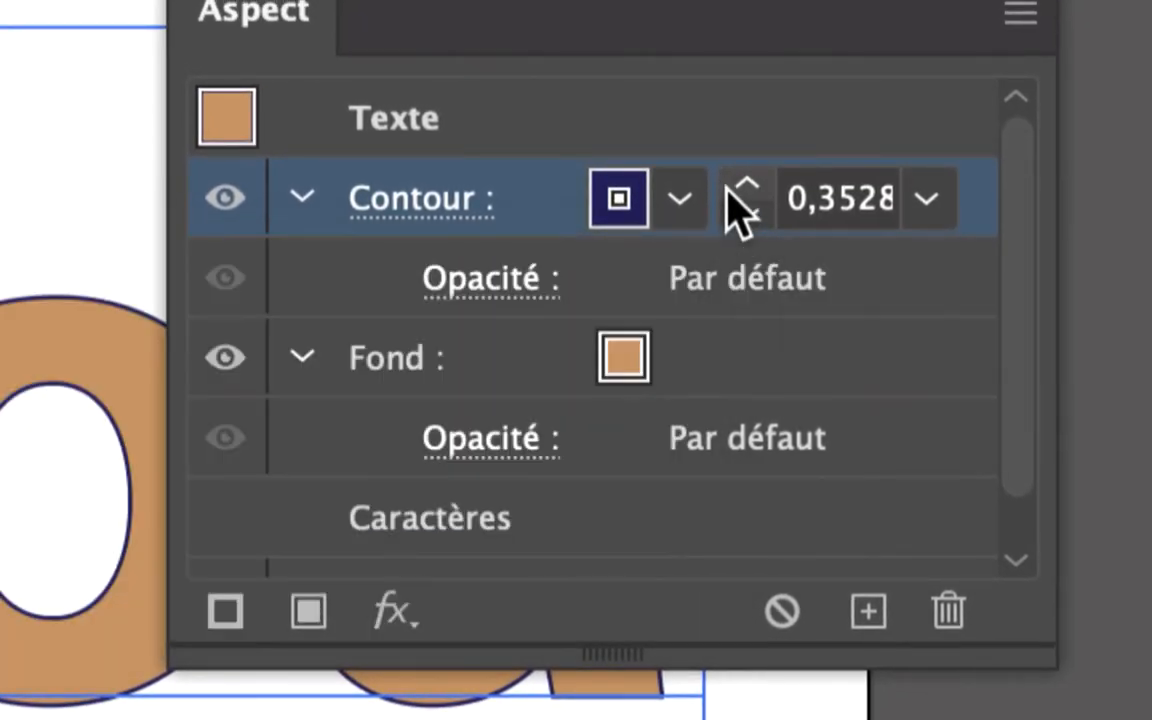
click(733, 192)
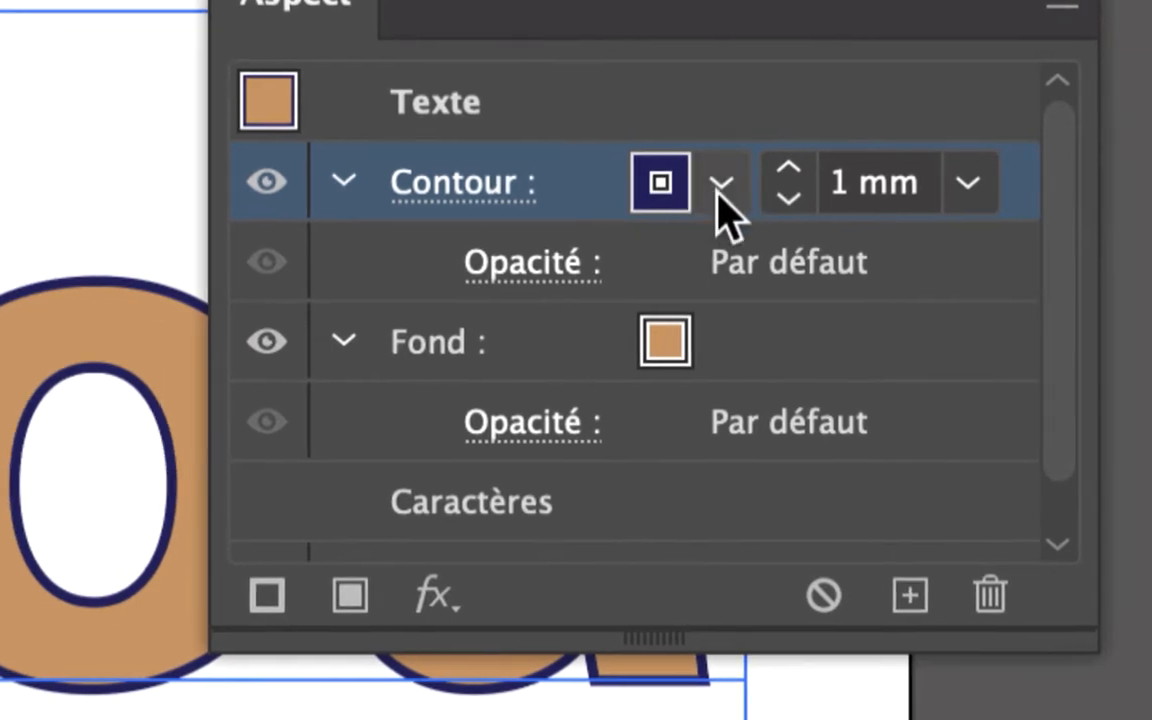
Change the Lisboa text's stroke colour to the medium blue swatch.
click(720, 192)
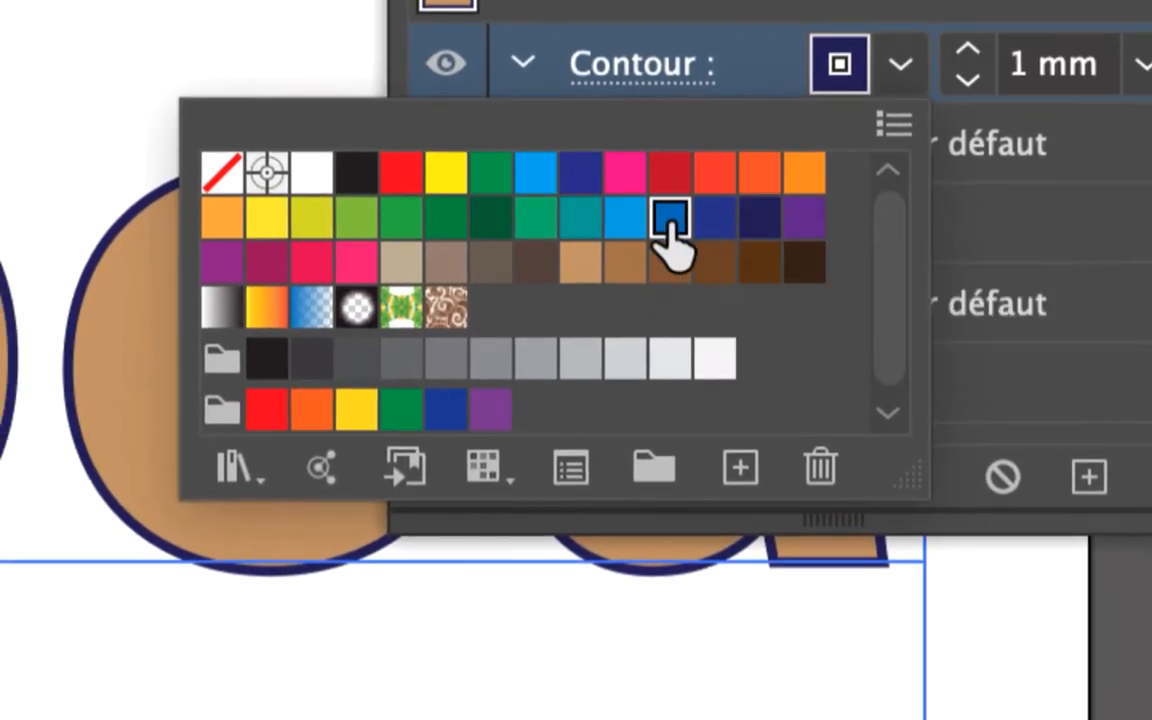
click(670, 218)
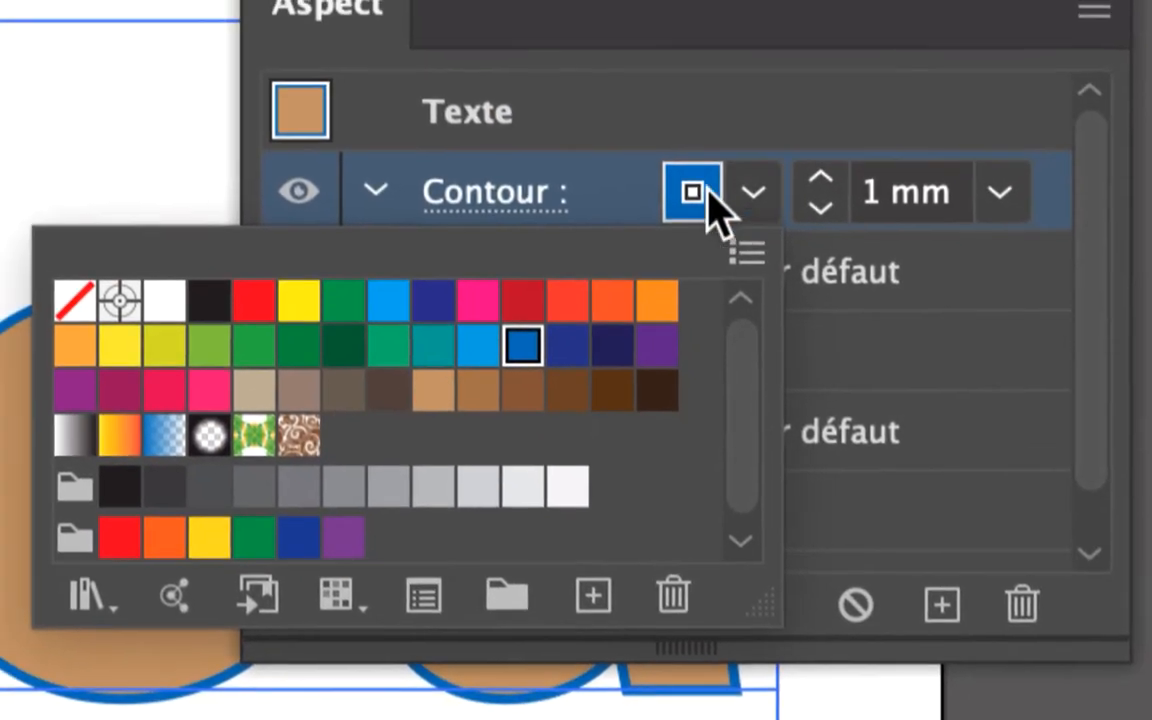
click(840, 64)
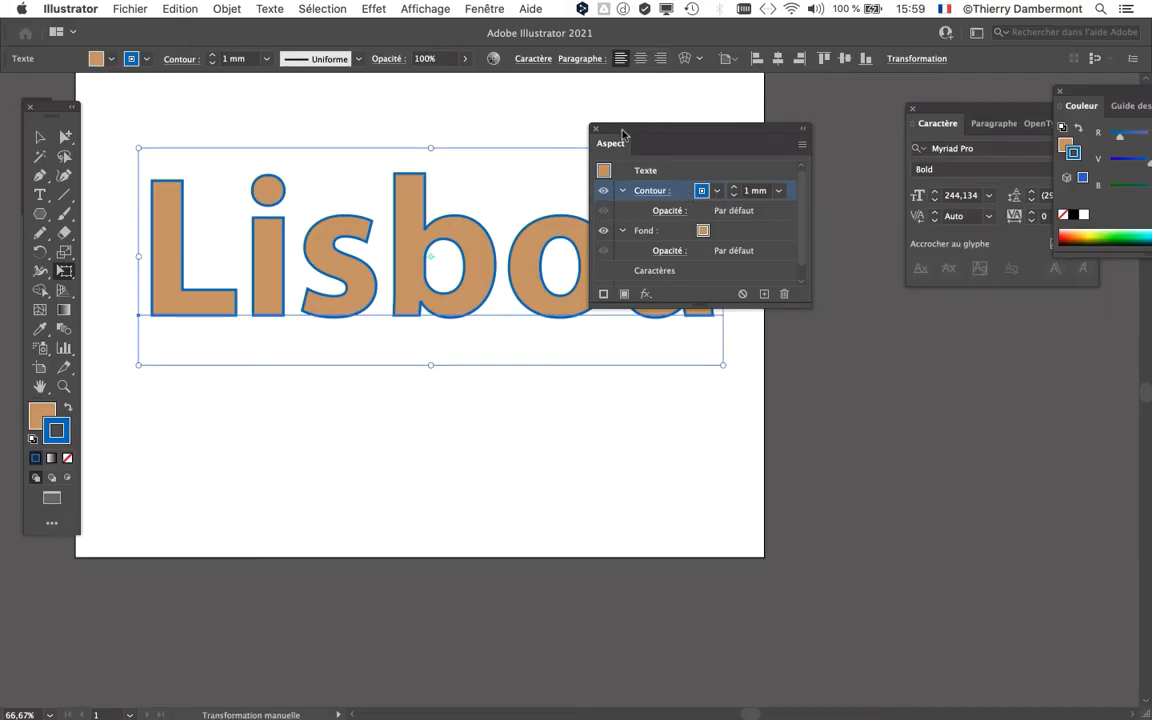
Move the Appearance panel clear of the text and lengthen it, activate the Selection tool, and place the Character and Color panels below the word.
drag(623, 133, 778, 110)
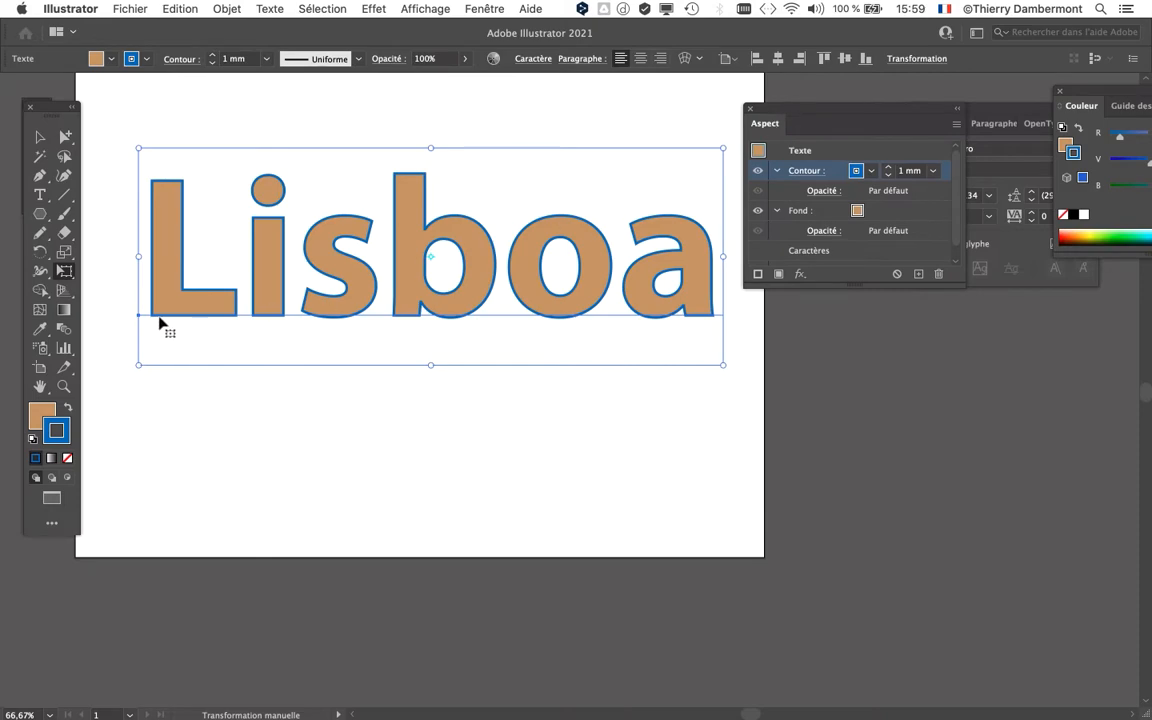
key(super)
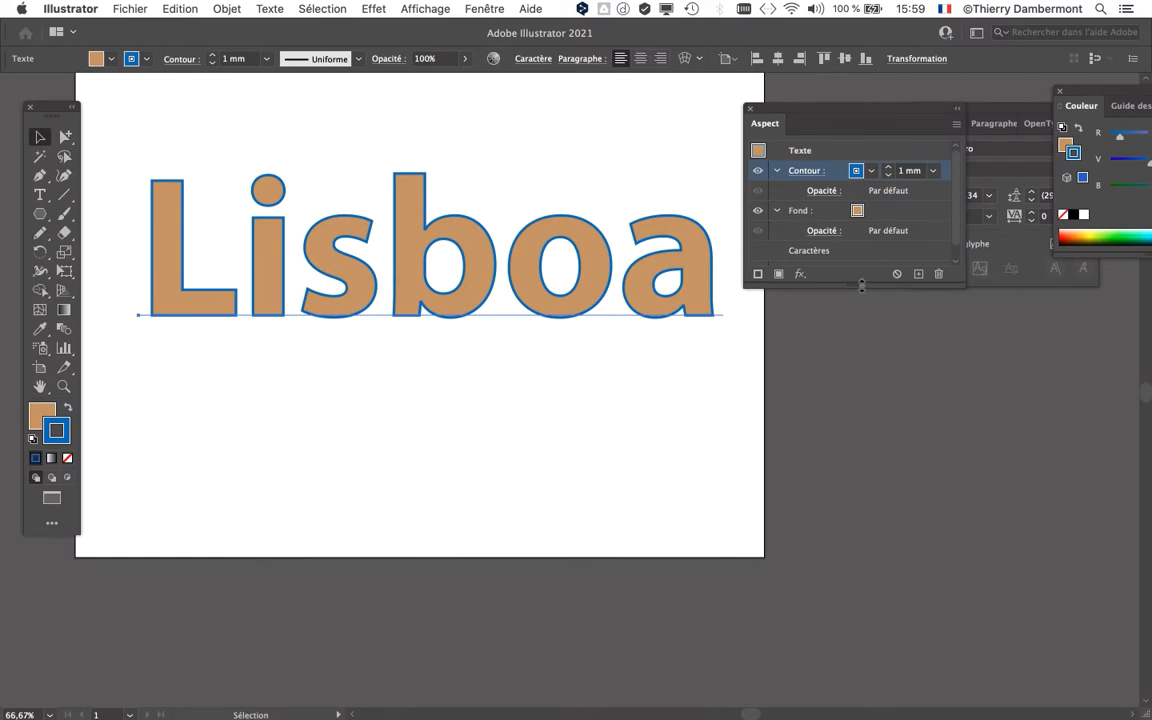
drag(861, 285, 858, 392)
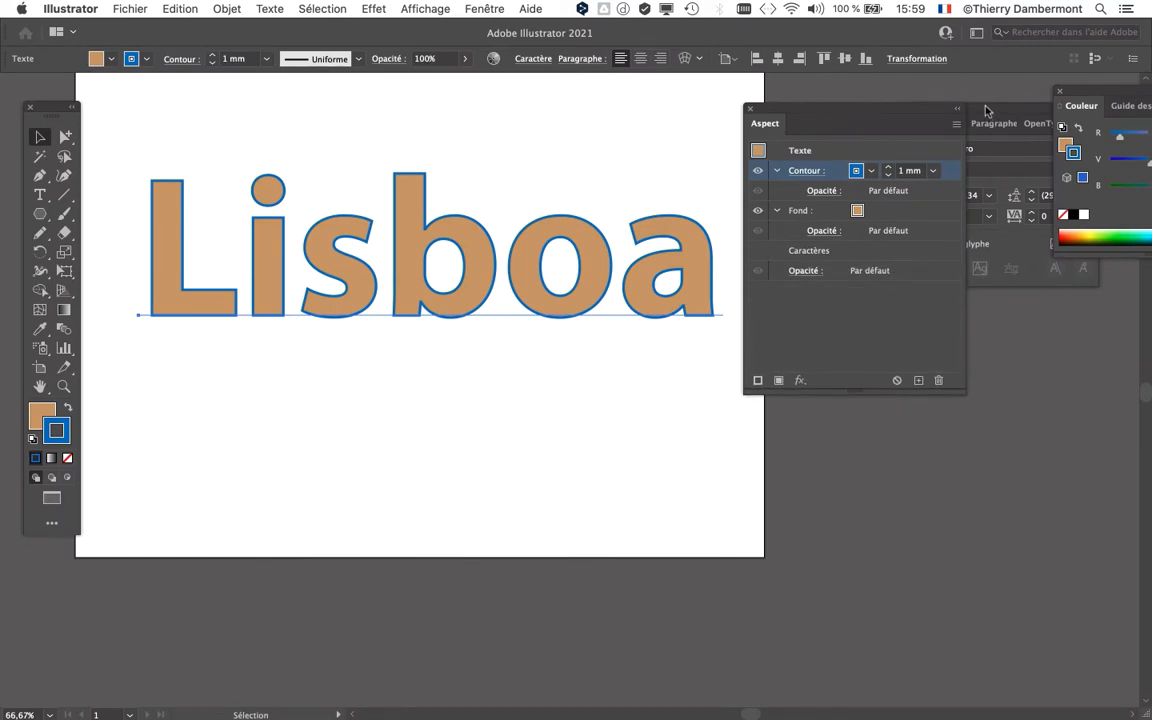
drag(950, 119, 284, 506)
drag(1117, 95, 469, 508)
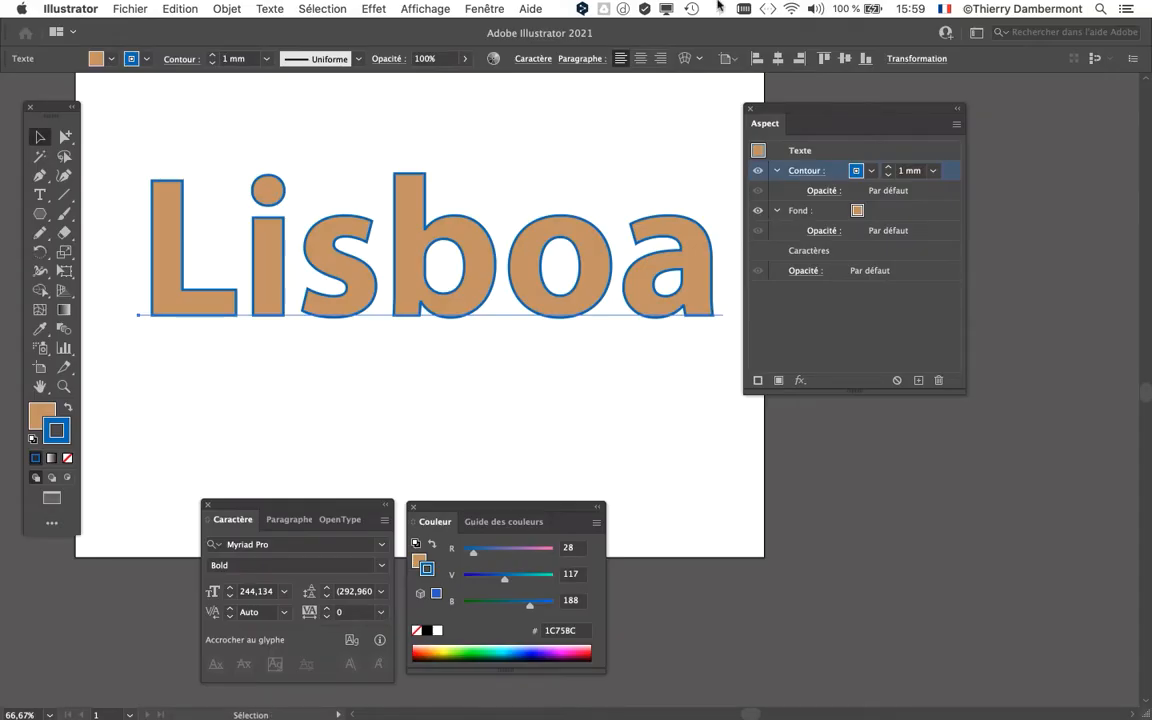
Apply an Offset Path (Décalage) effect of -2 mm to the blue stroke, keeping the Pointe join and limit of 4.
click(365, 8)
mouse_move(385, 229)
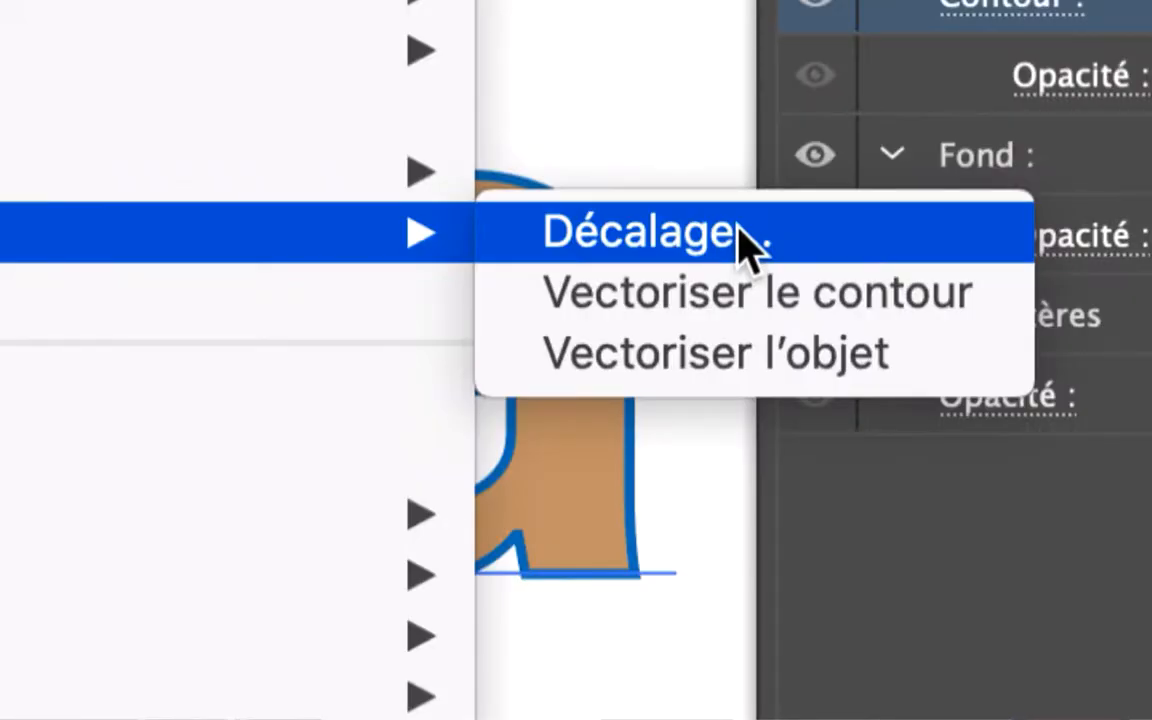
click(738, 228)
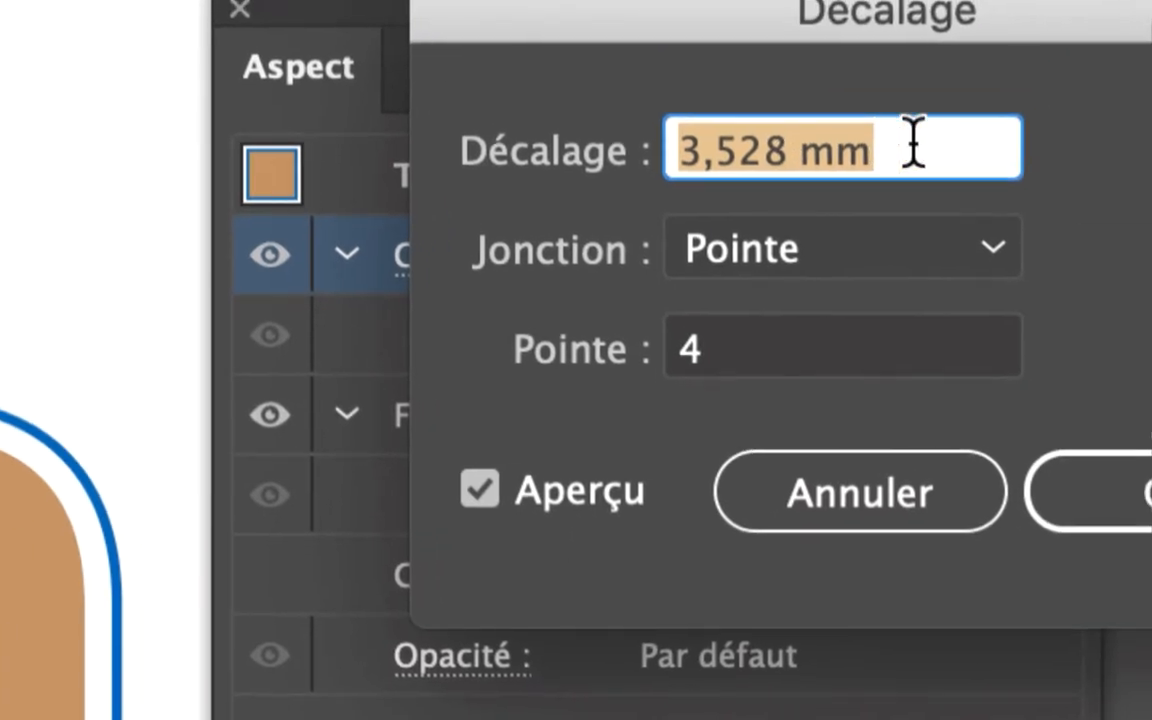
text(-)
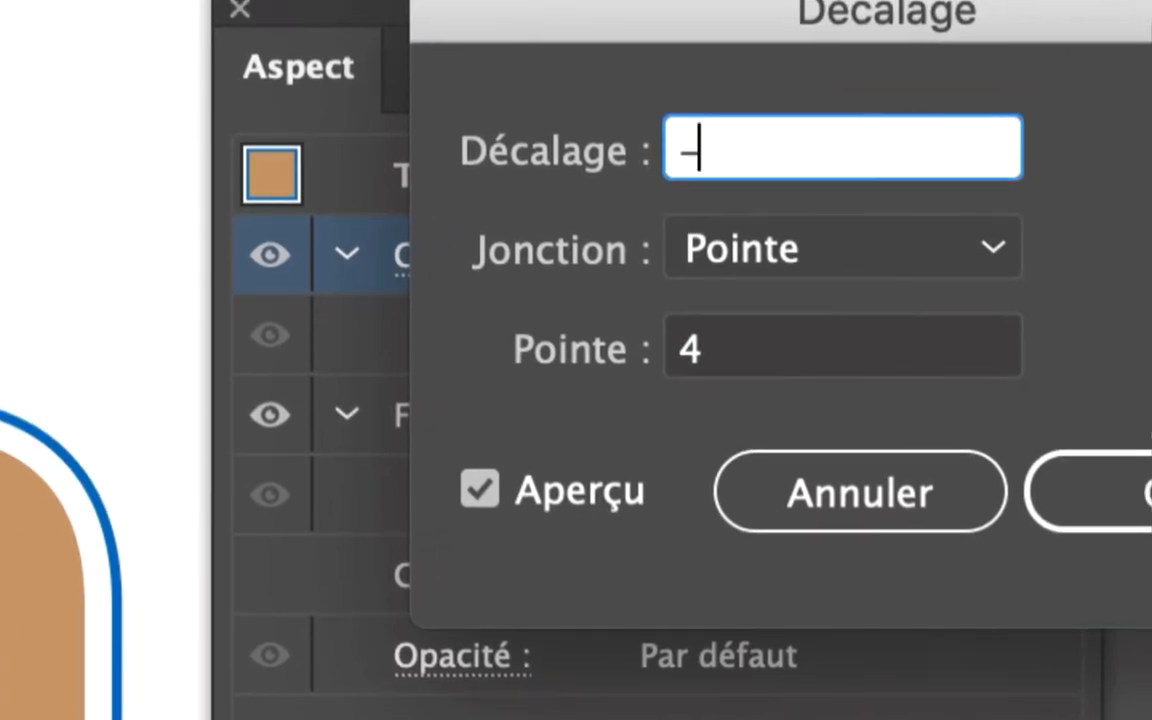
text(2)
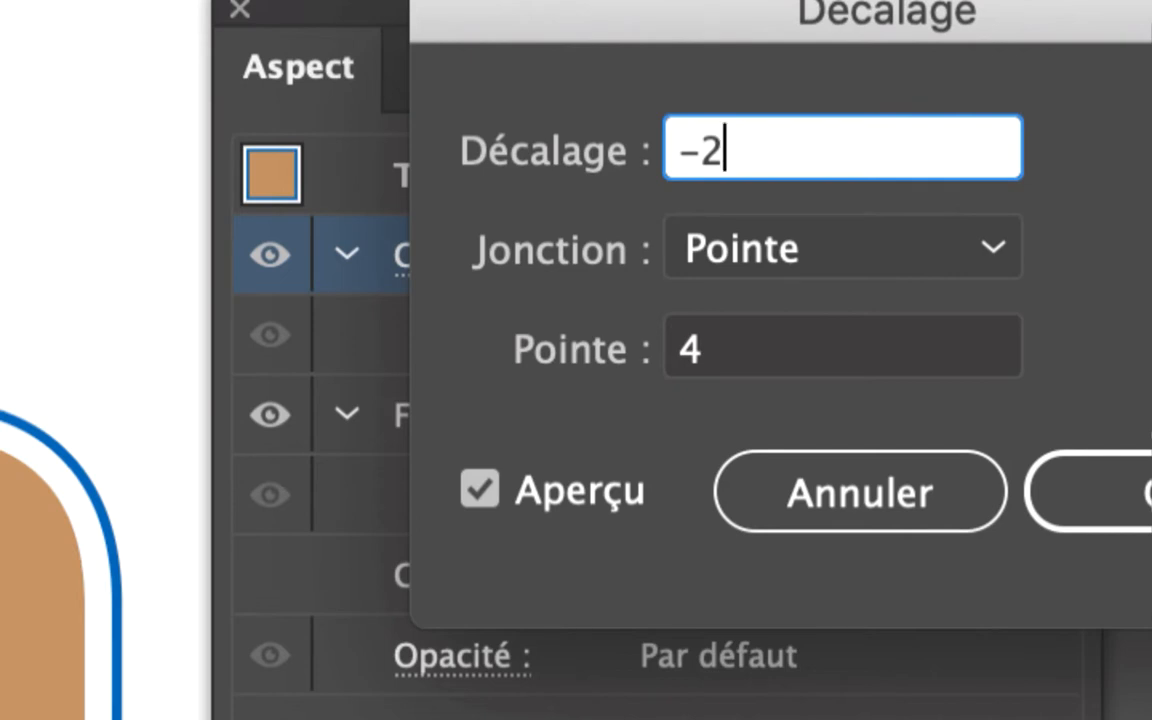
key(Tab)
key(Return)
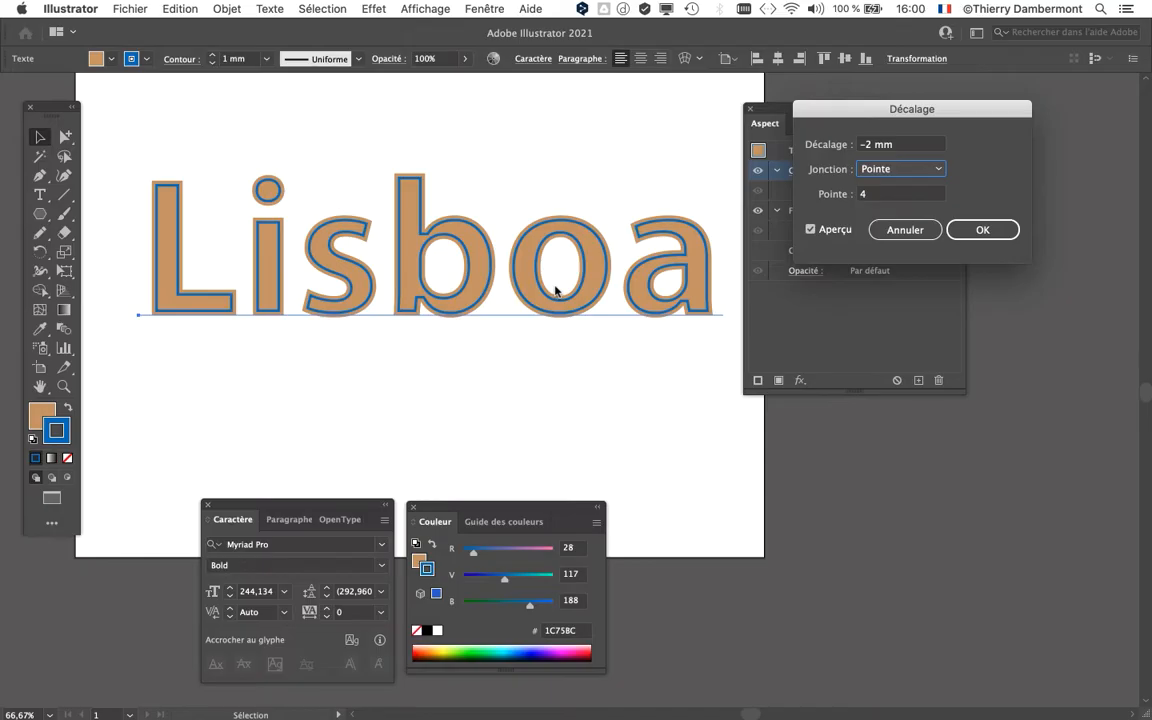
key(Return)
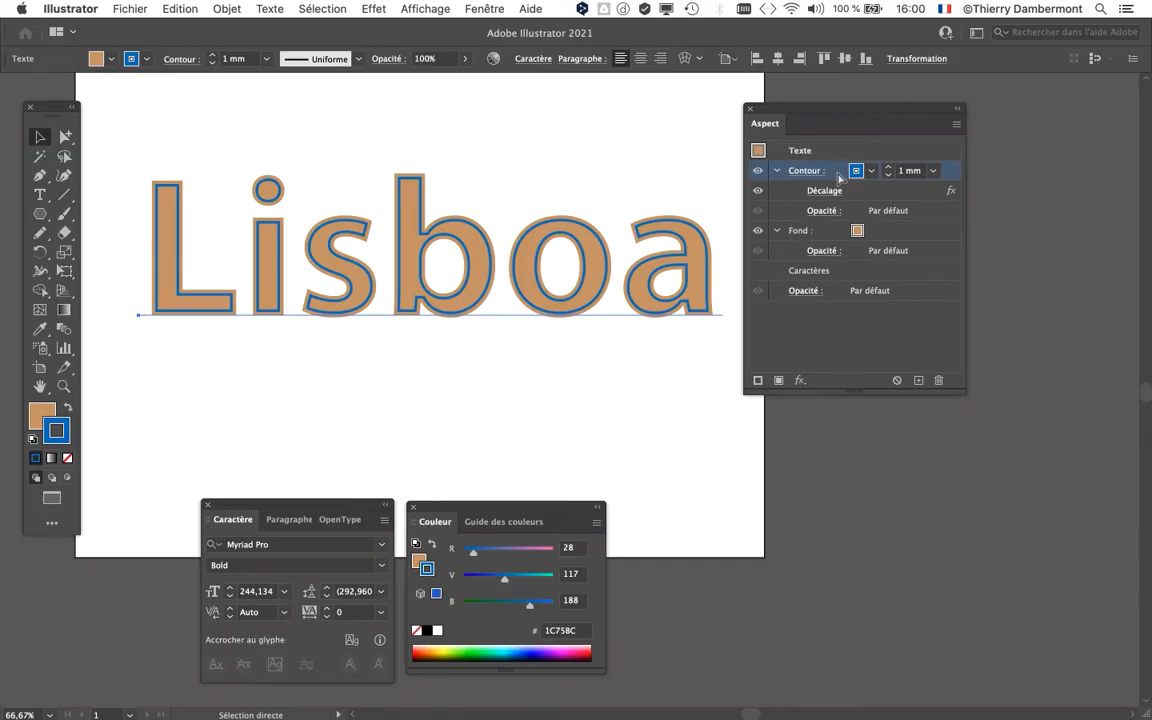
Add a drop shadow (Ombre portée) to the blue stroke in Produit mode with 75% opacity, 0,5 mm X offset, 1 mm Y offset and 0,5 mm blur.
click(374, 8)
mouse_move(420, 214)
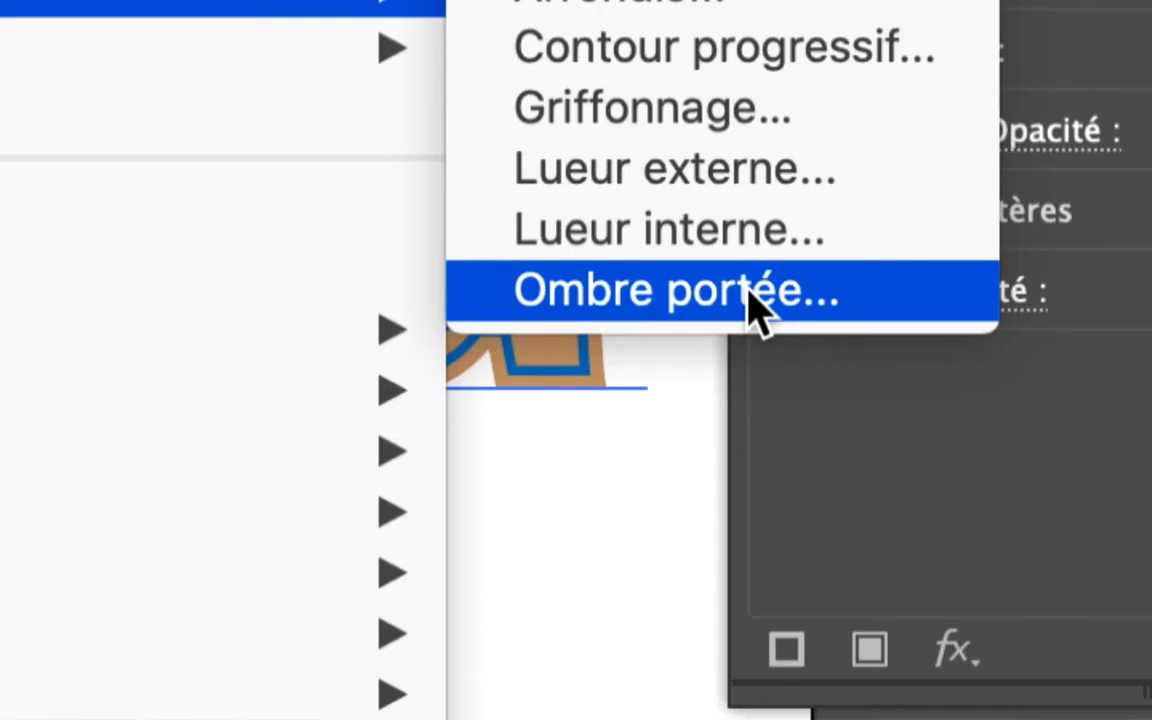
click(730, 290)
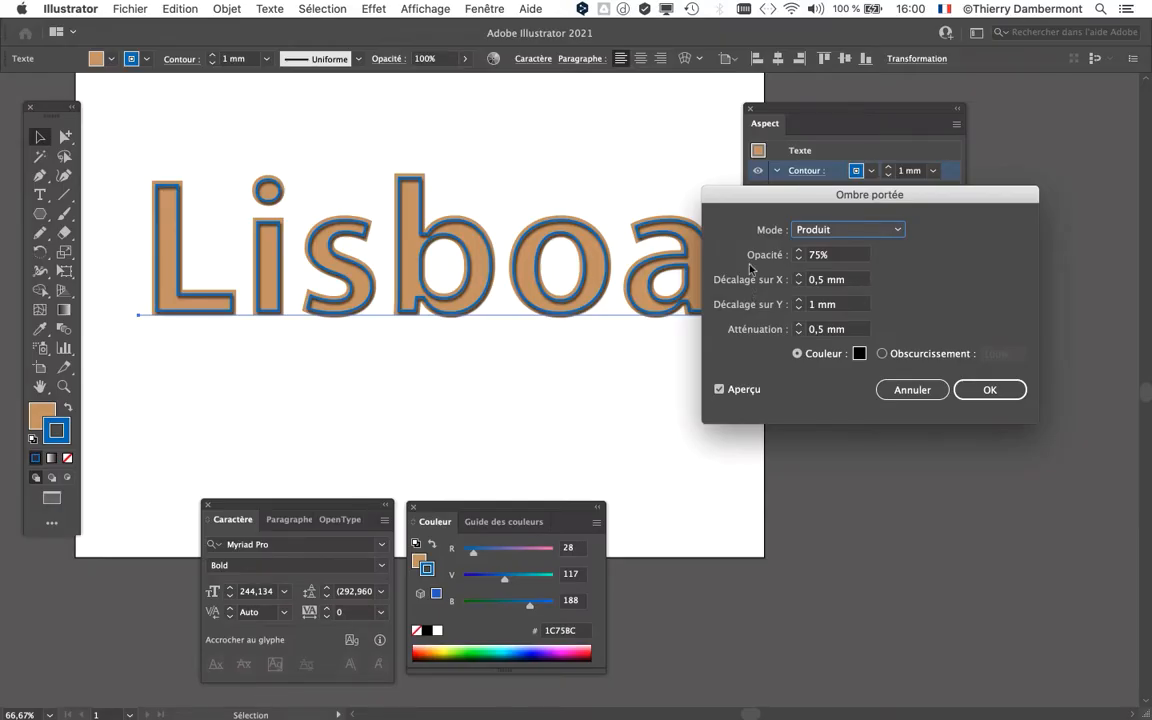
click(990, 389)
Edit the stroke's drop shadow, setting both the X offset and the blur (Atténuation) to 0,3 mm.
scroll(489, 270, up, 5)
scroll(497, 270, up, 3)
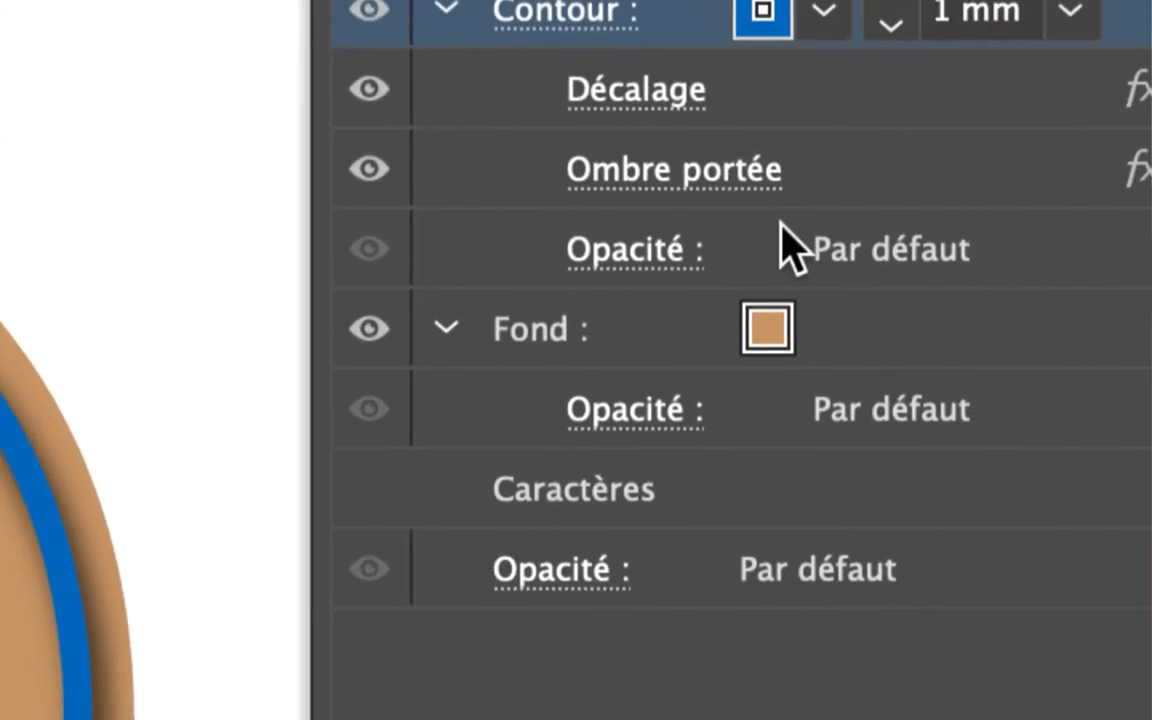
click(1125, 33)
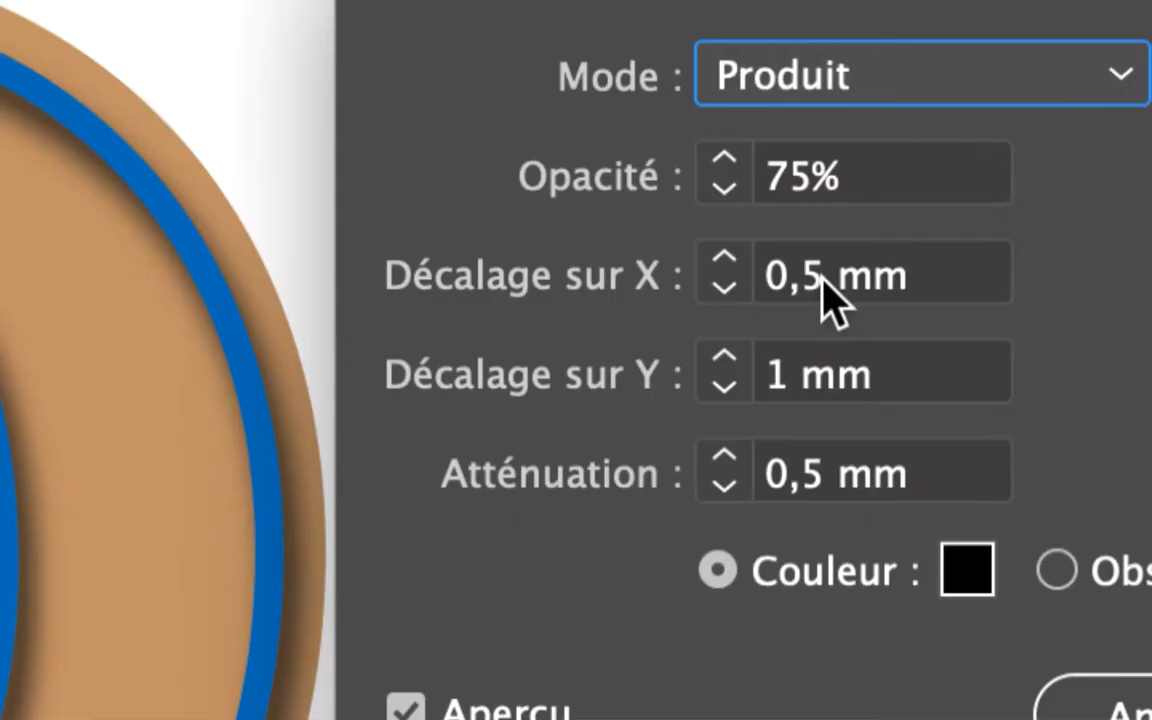
click(822, 280)
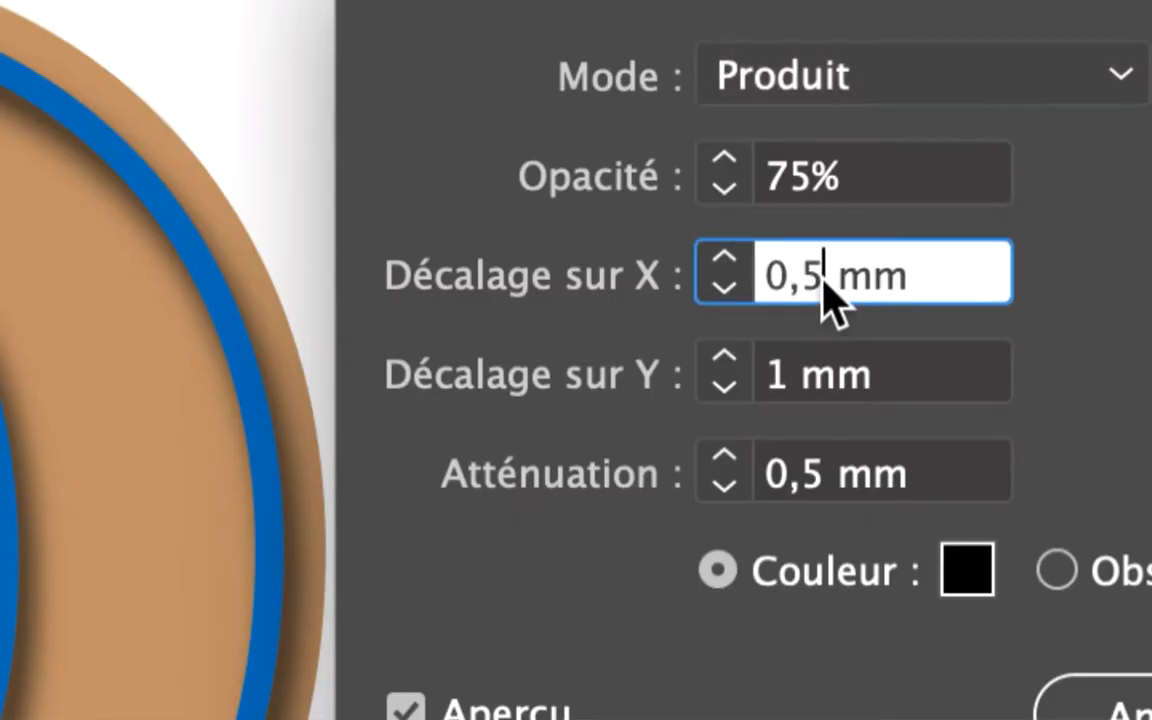
double_click(822, 282)
text(3)
key(Tab)
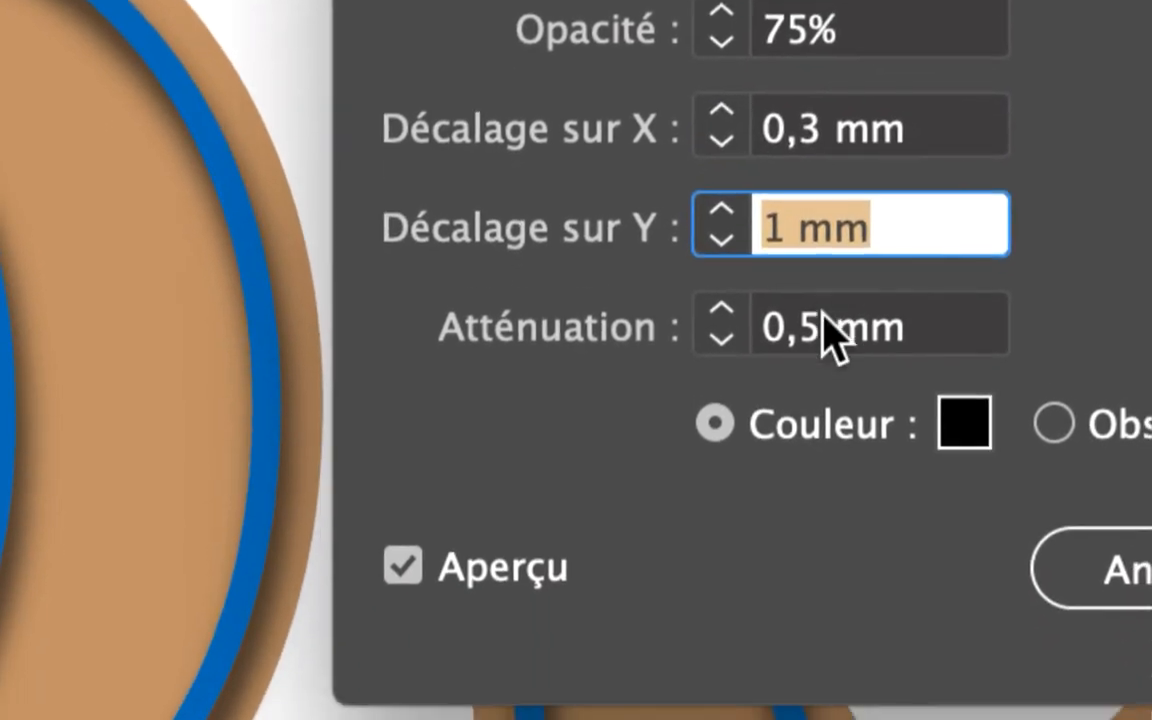
double_click(822, 318)
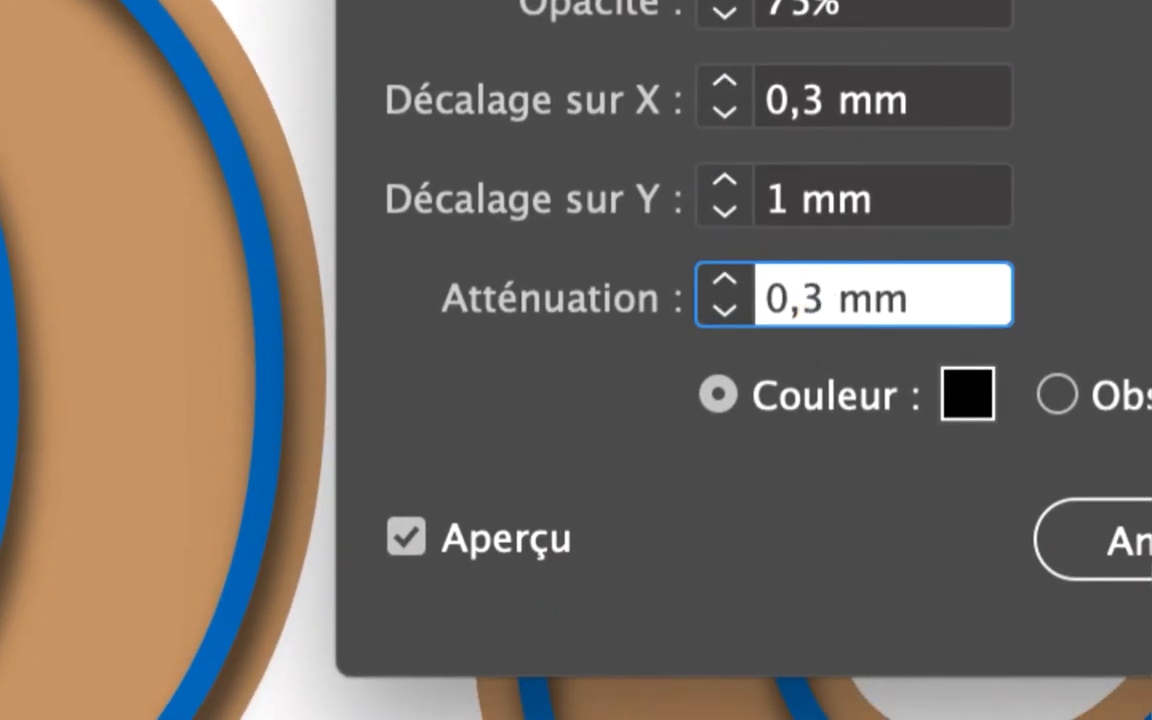
key(Tab)
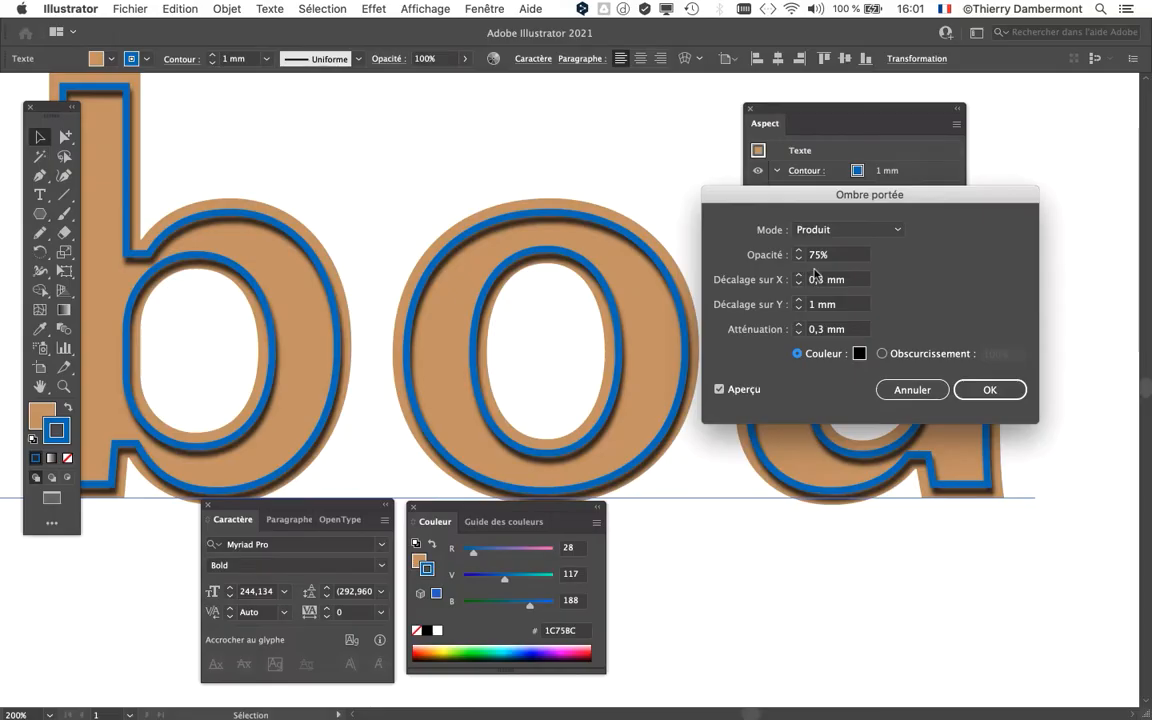
click(989, 390)
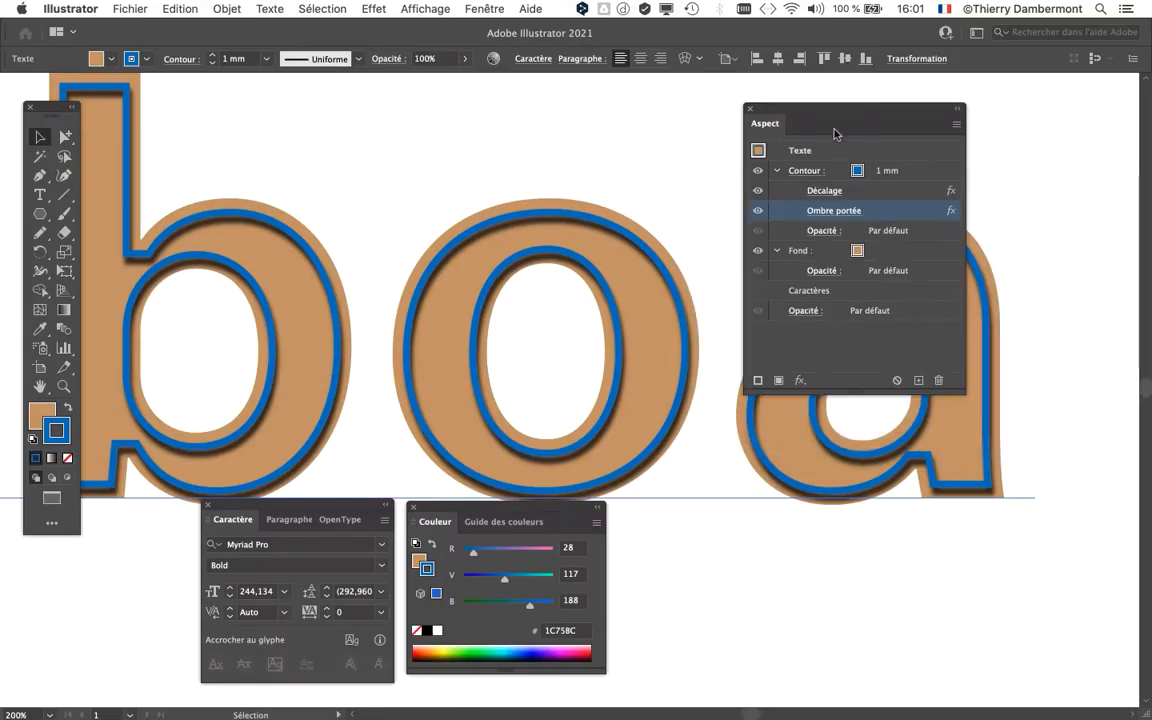
Duplicate the blue 1 mm stroke with its effects and remove the drop shadow (Ombre portée) from the upper copy.
drag(823, 115, 1037, 109)
drag(849, 304, 645, 223)
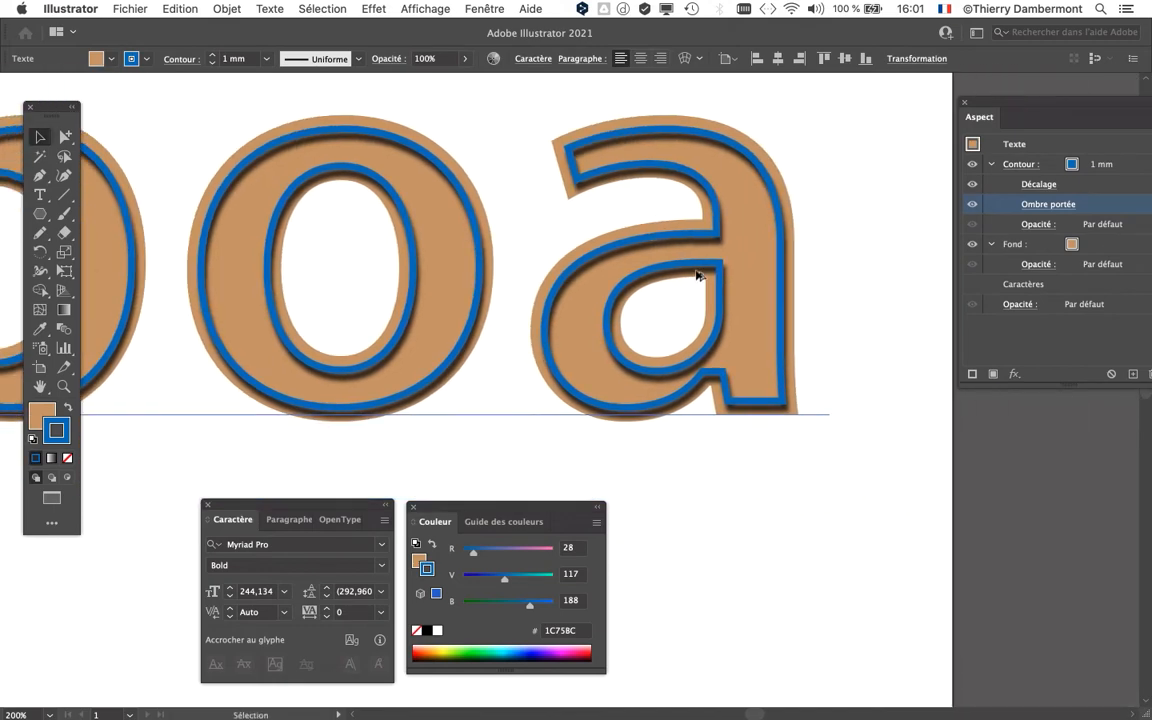
scroll(697, 274, up, 2)
scroll(697, 274, down, 1)
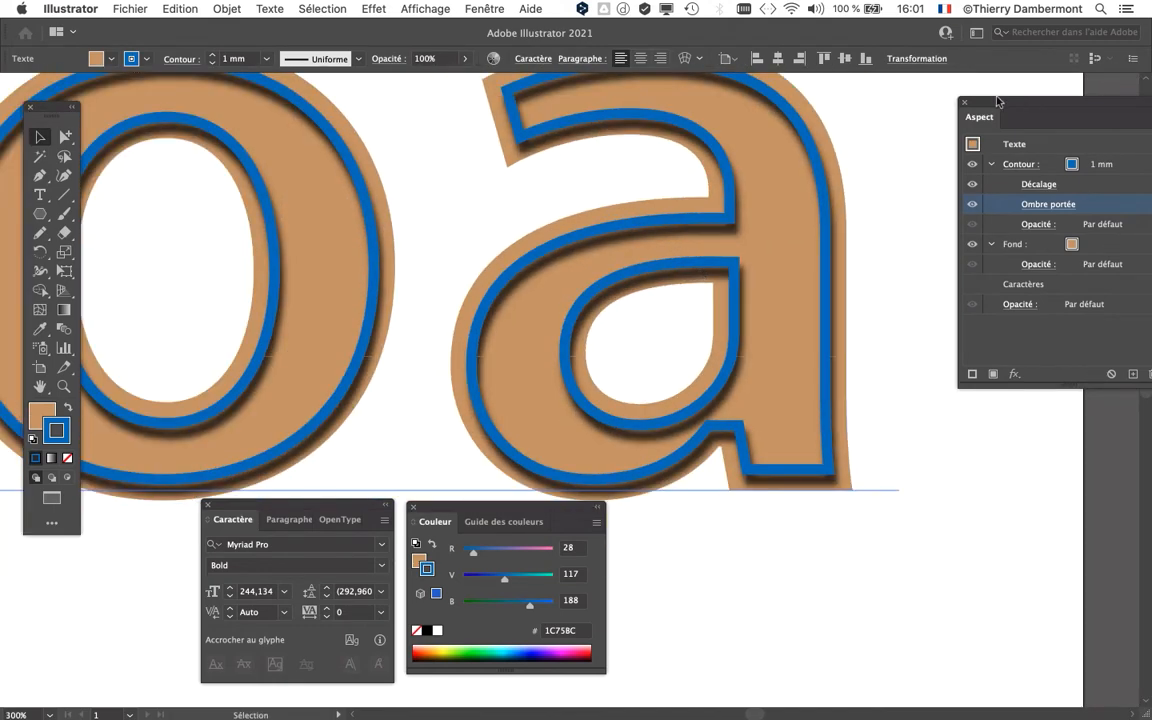
drag(997, 101, 783, 106)
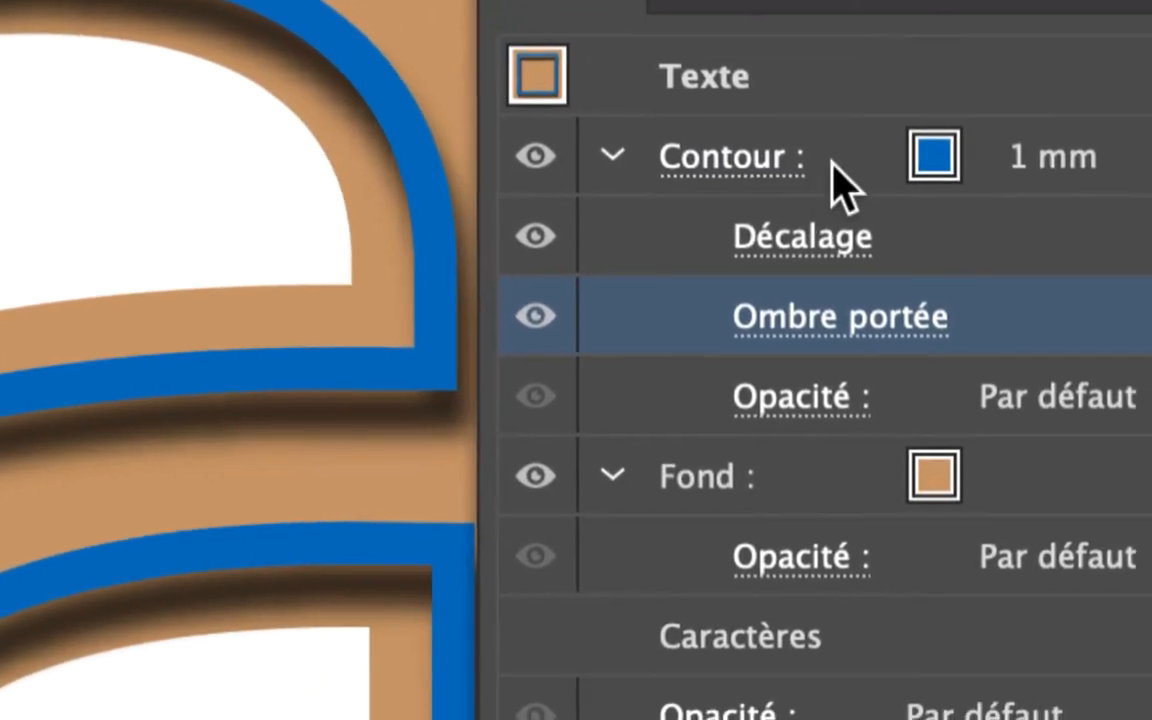
click(836, 170)
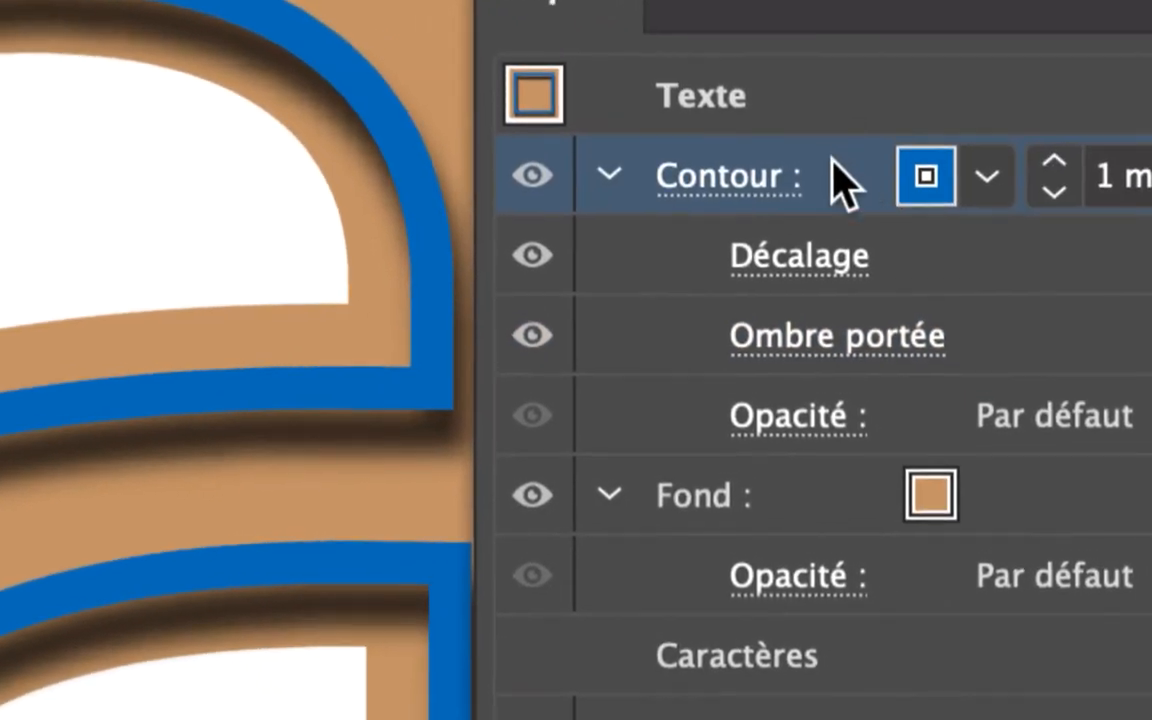
drag(840, 180, 901, 340)
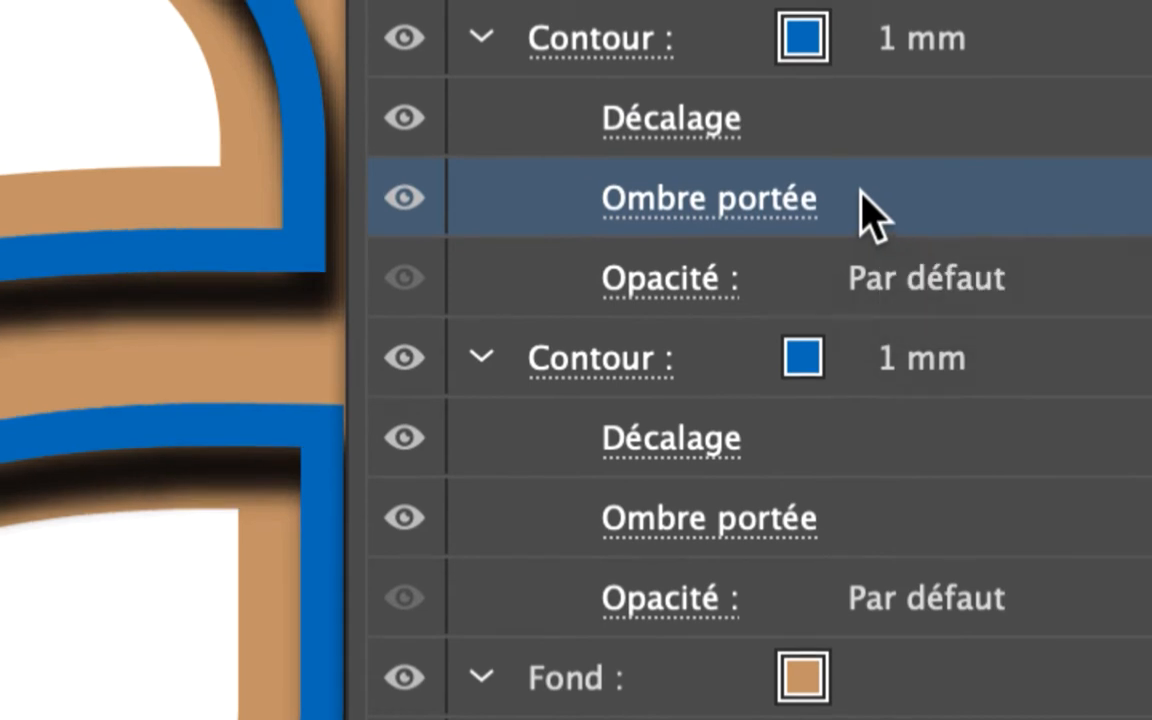
drag(875, 210, 912, 378)
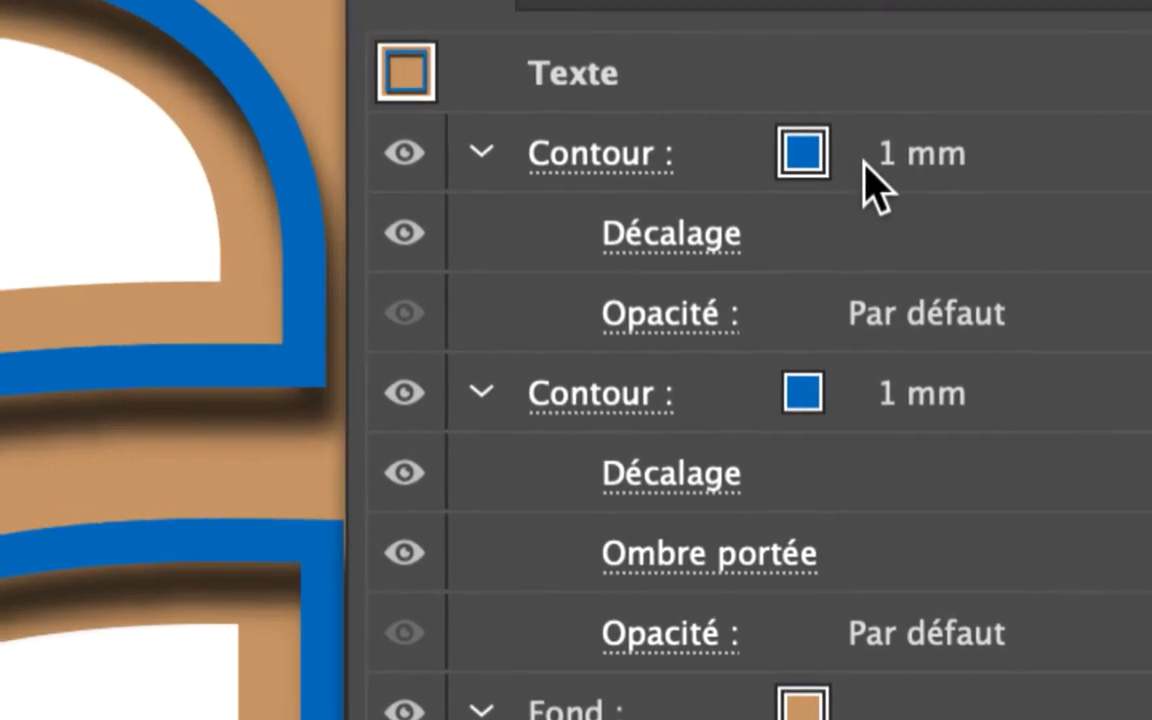
Set the upper stroke copy to 0,5 mm and color it with the light blue swatch.
click(868, 180)
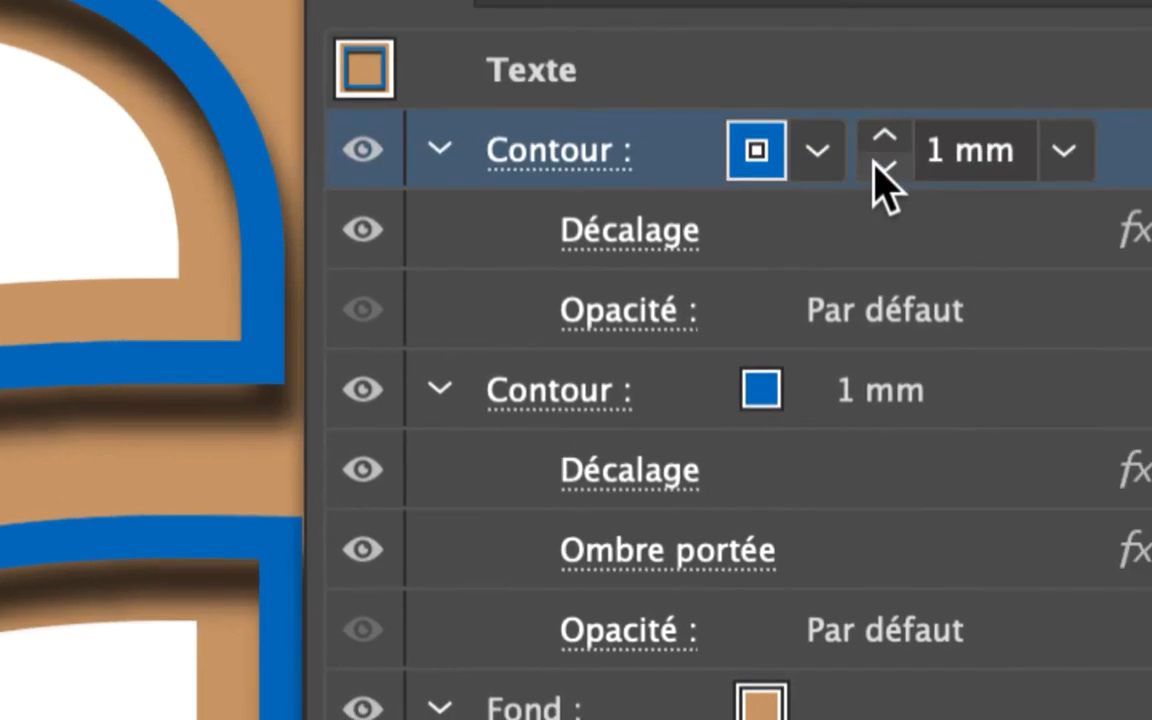
click(1108, 156)
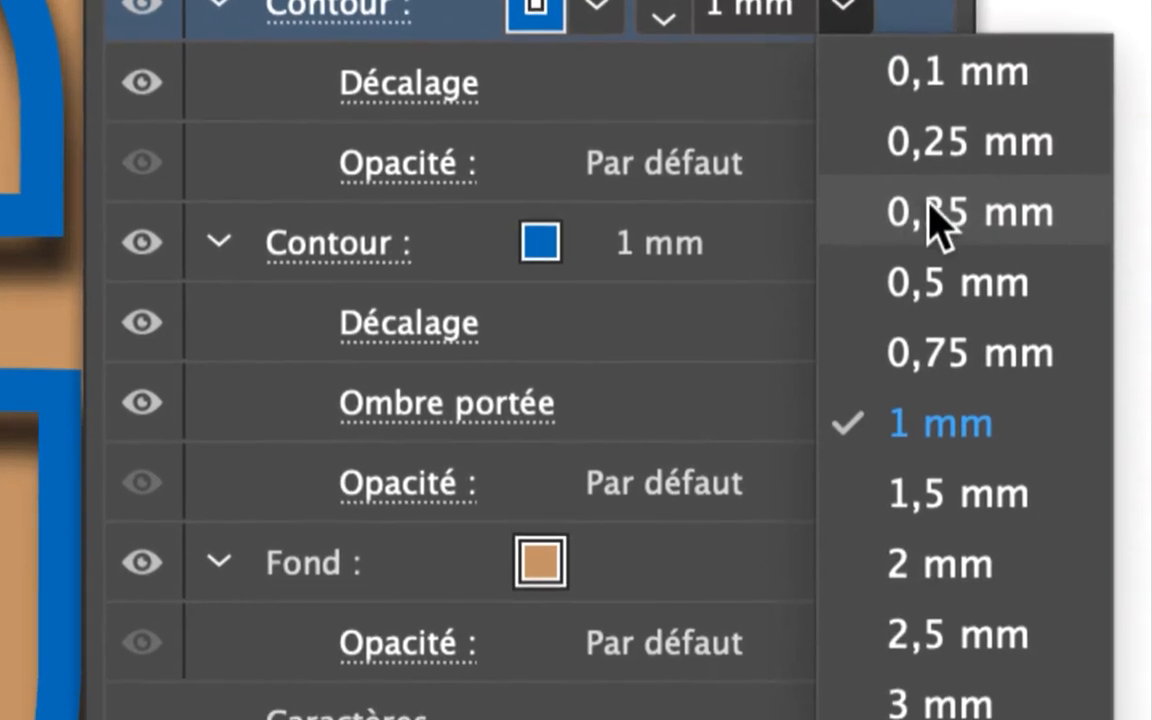
click(966, 349)
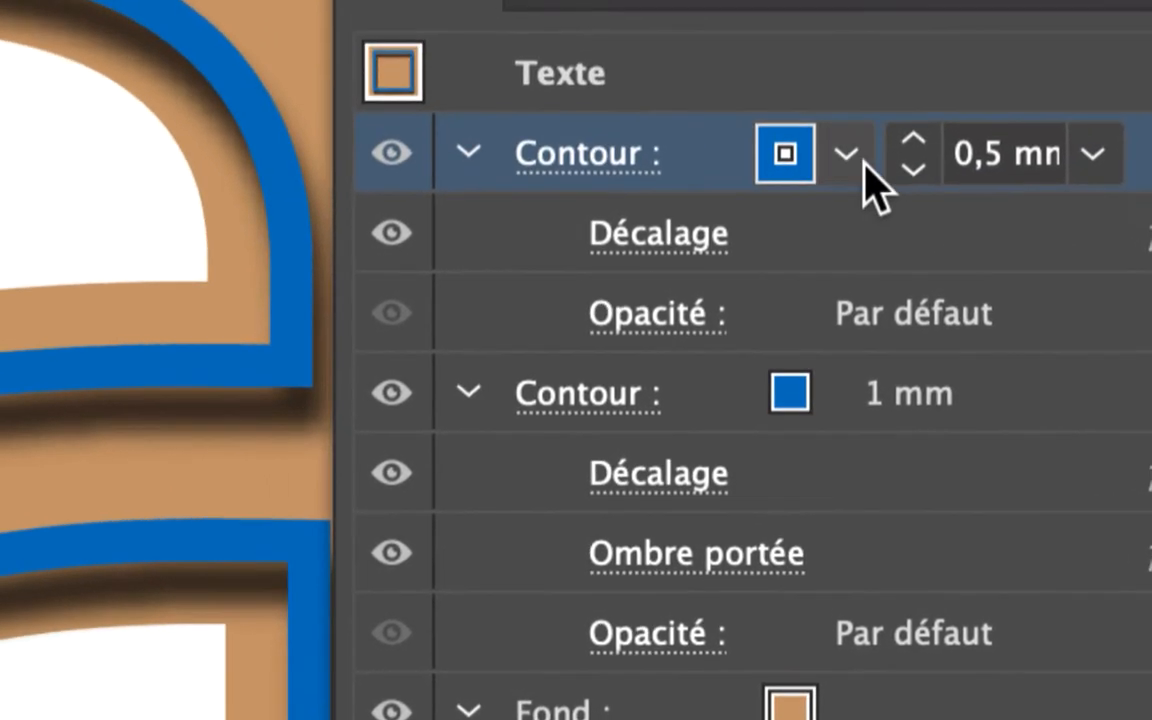
click(783, 100)
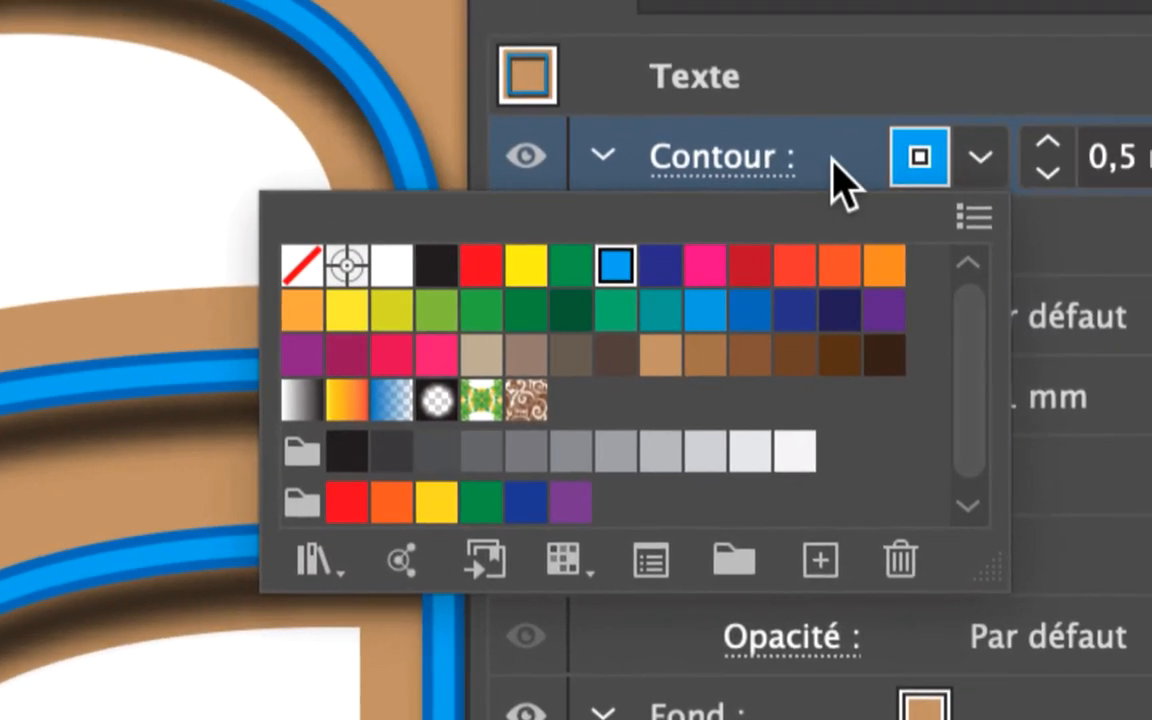
click(833, 168)
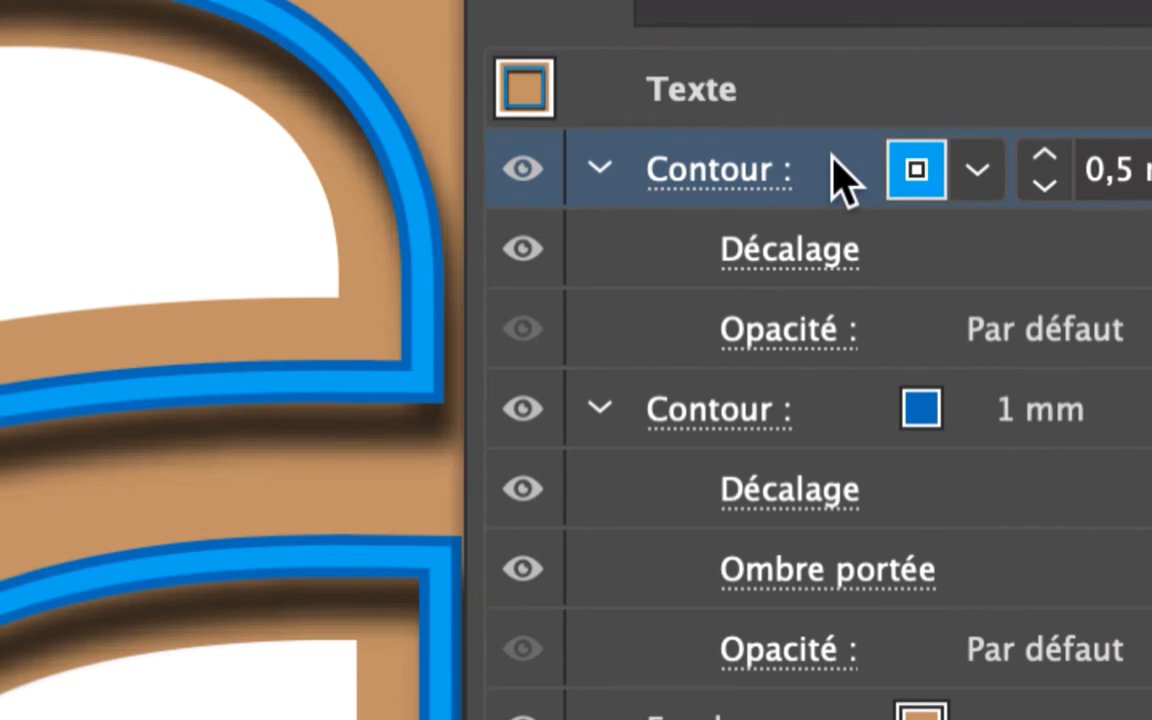
Duplicate the light blue 0,5 mm stroke, lengthen the Appearance panel, and set the top copy to 0,25 mm in near-white F1F2F2.
drag(835, 170, 902, 387)
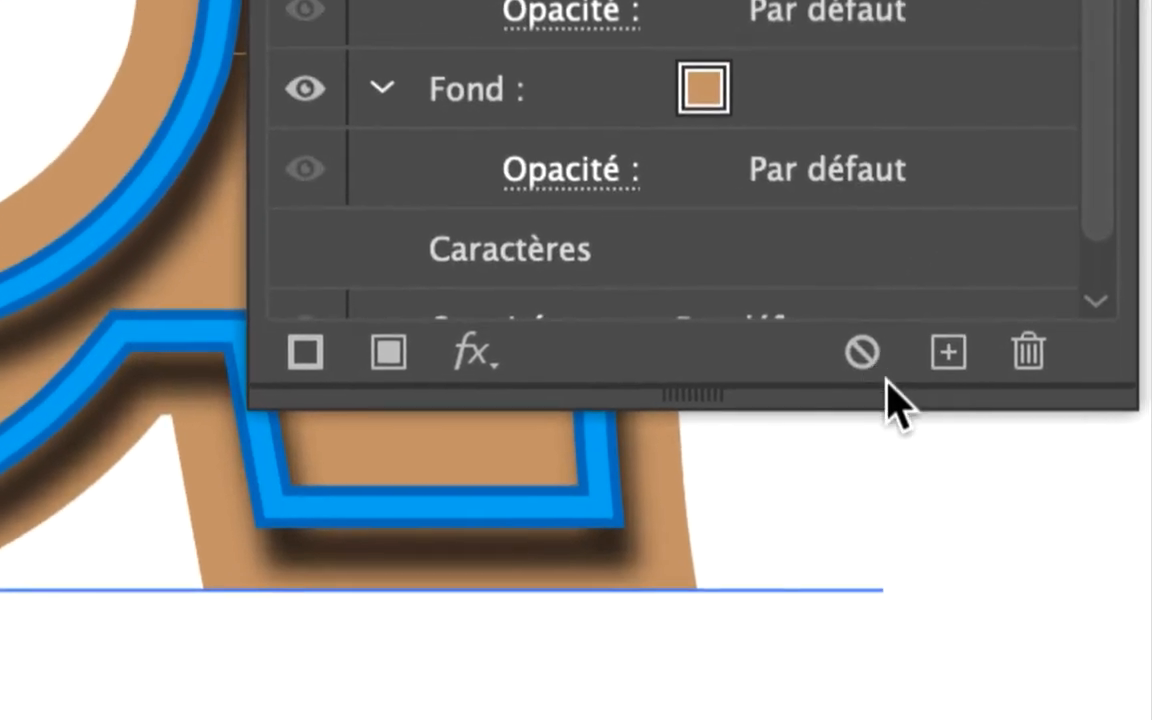
drag(830, 439, 841, 607)
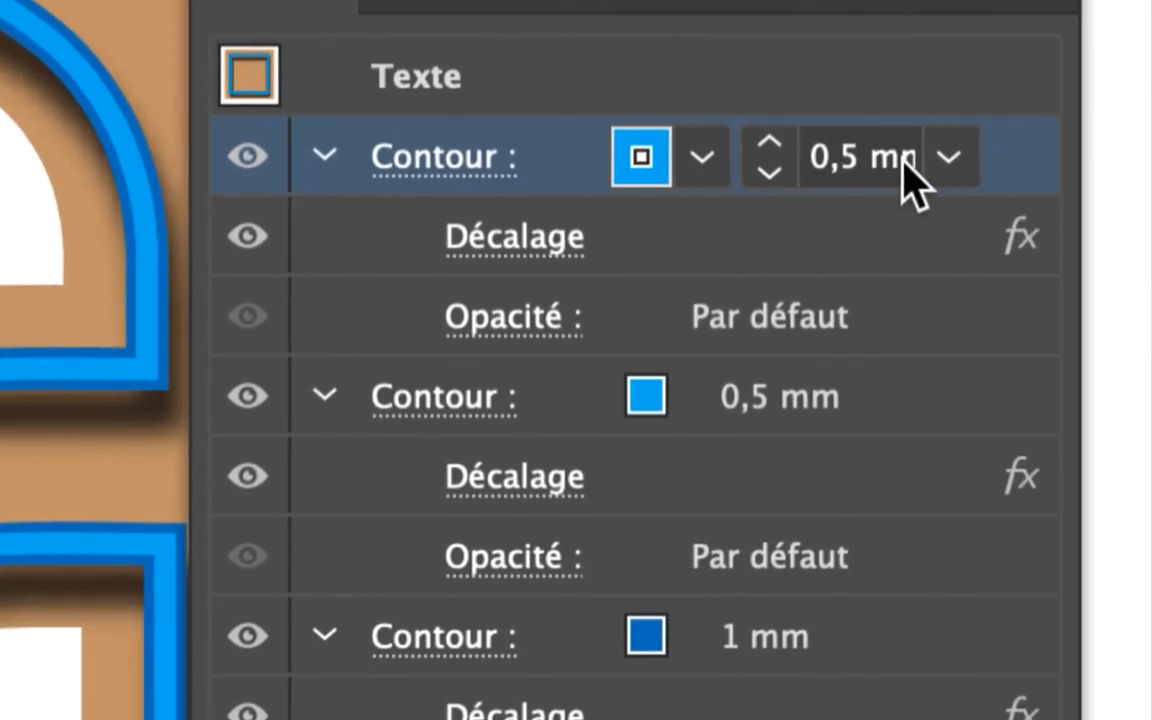
click(948, 160)
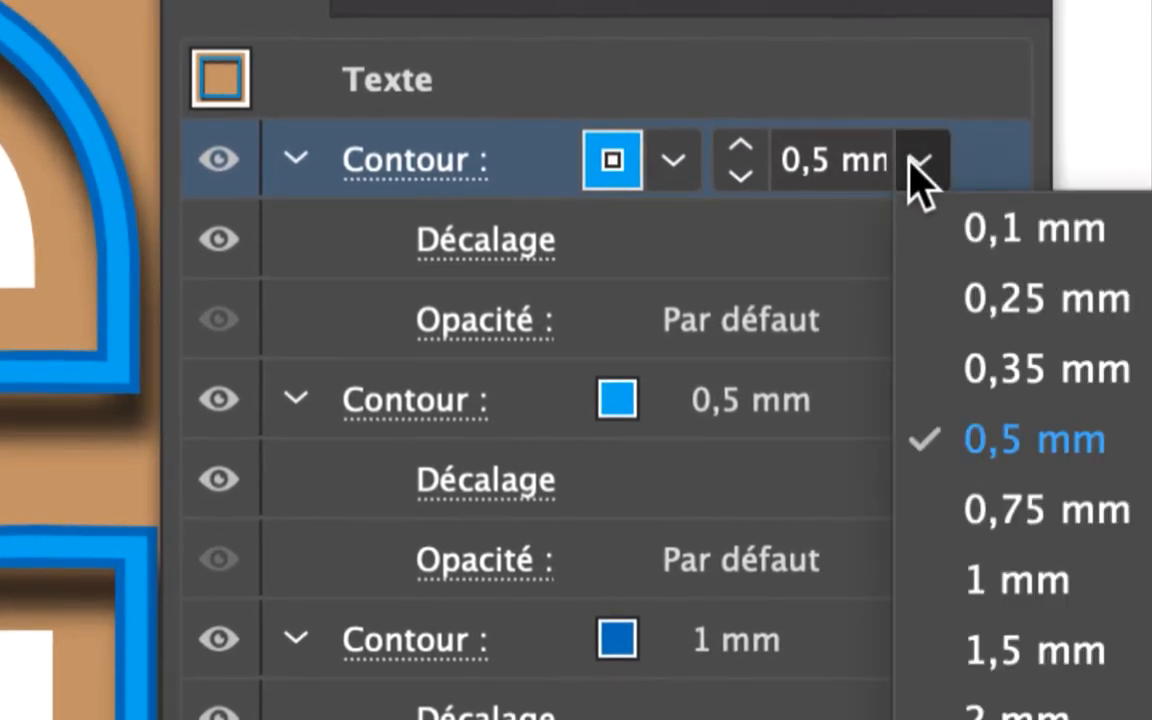
click(998, 326)
click(757, 102)
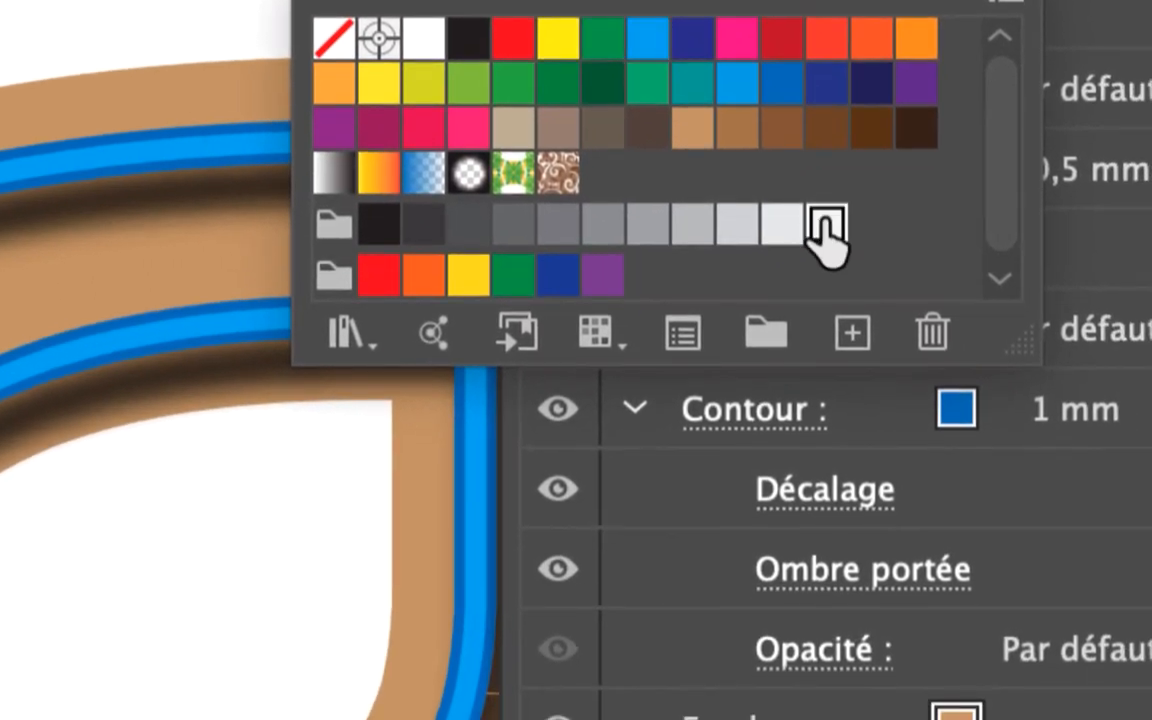
click(830, 241)
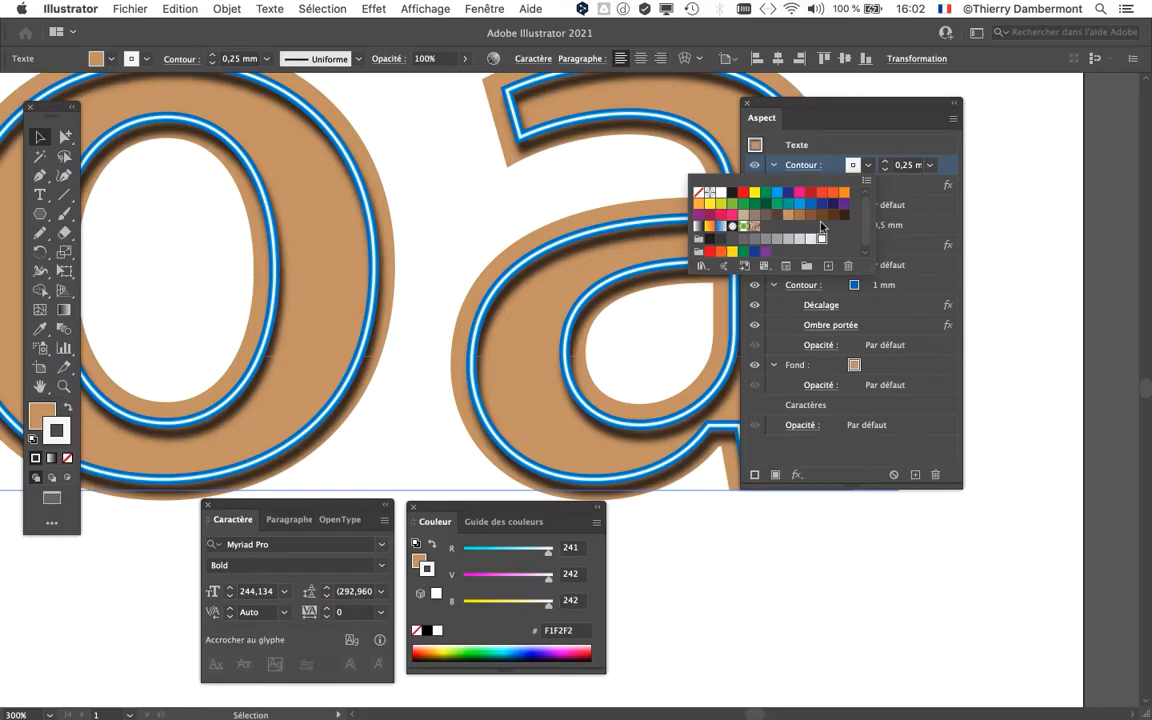
Close the swatches, move the Appearance panel clear of the letter "a", and lengthen it further.
click(807, 102)
drag(825, 103, 953, 92)
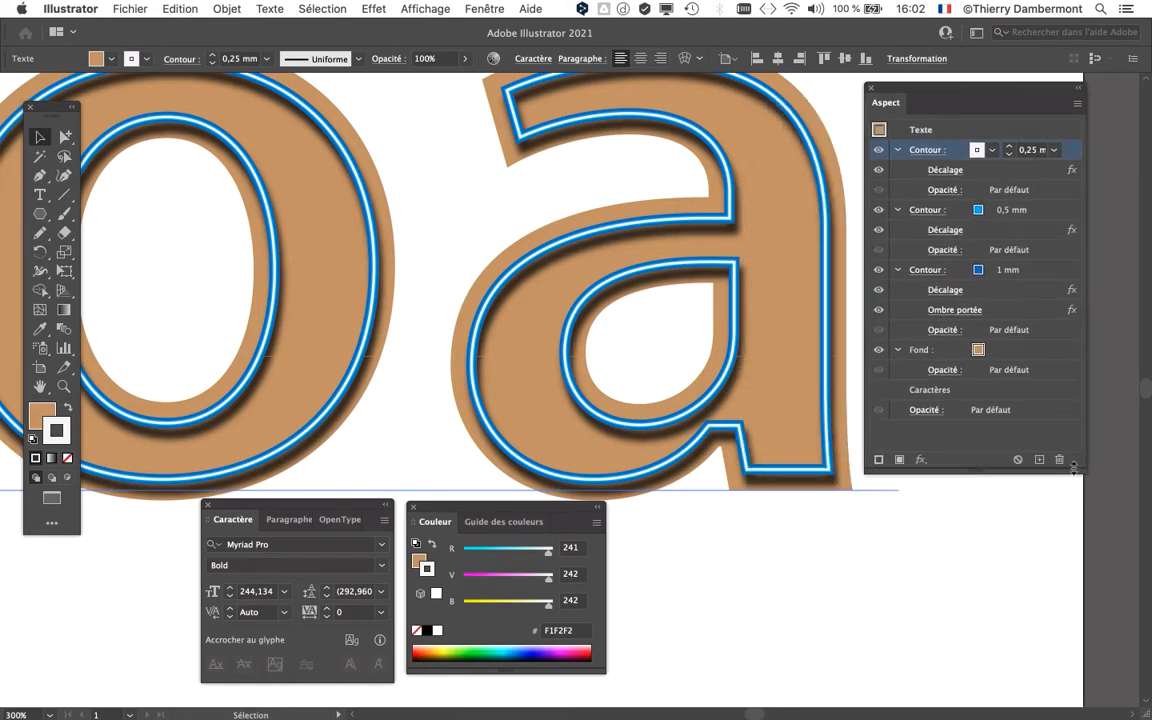
drag(1073, 467, 1077, 557)
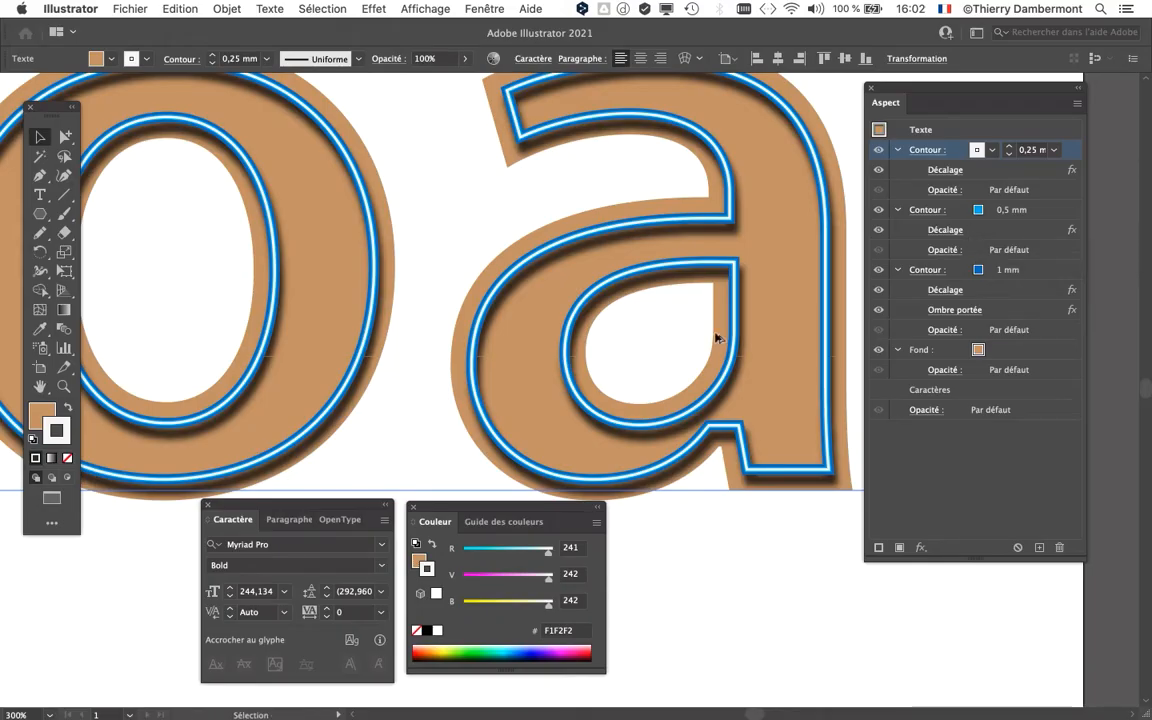
Edit the 1 mm blue stroke's drop shadow (Ombre portée), trying 50% opacity and settling on 60%.
scroll(717, 338, down, 1)
drag(656, 316, 548, 280)
scroll(577, 284, up, 2)
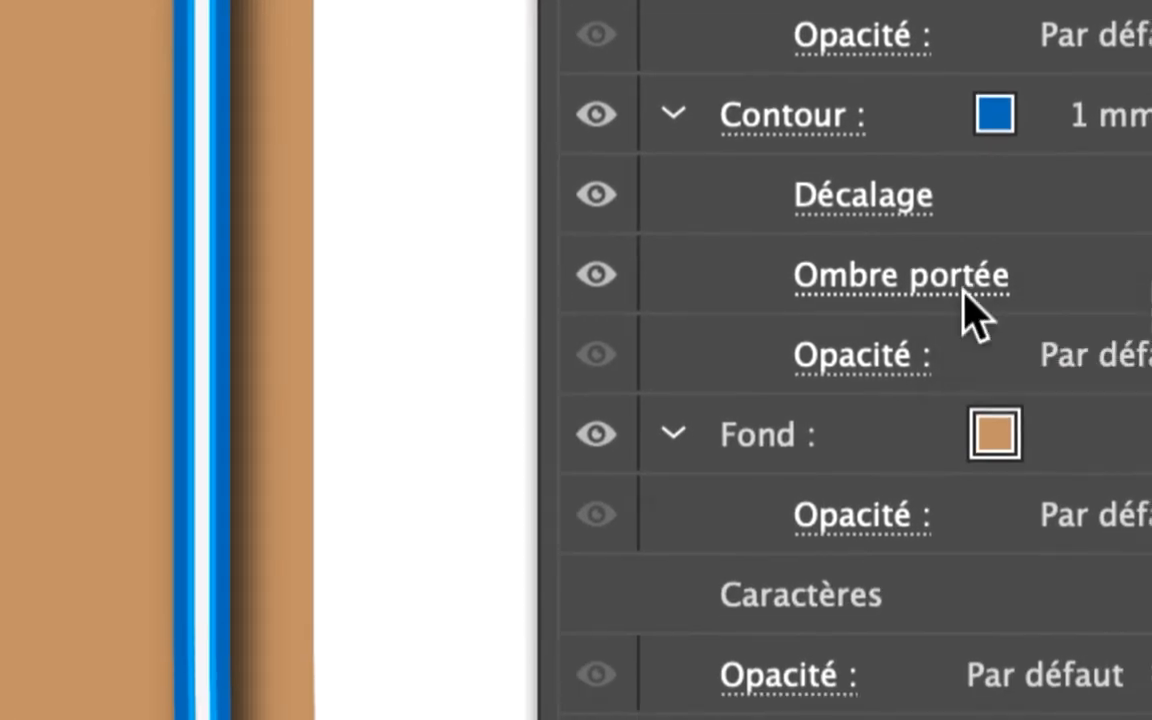
click(965, 292)
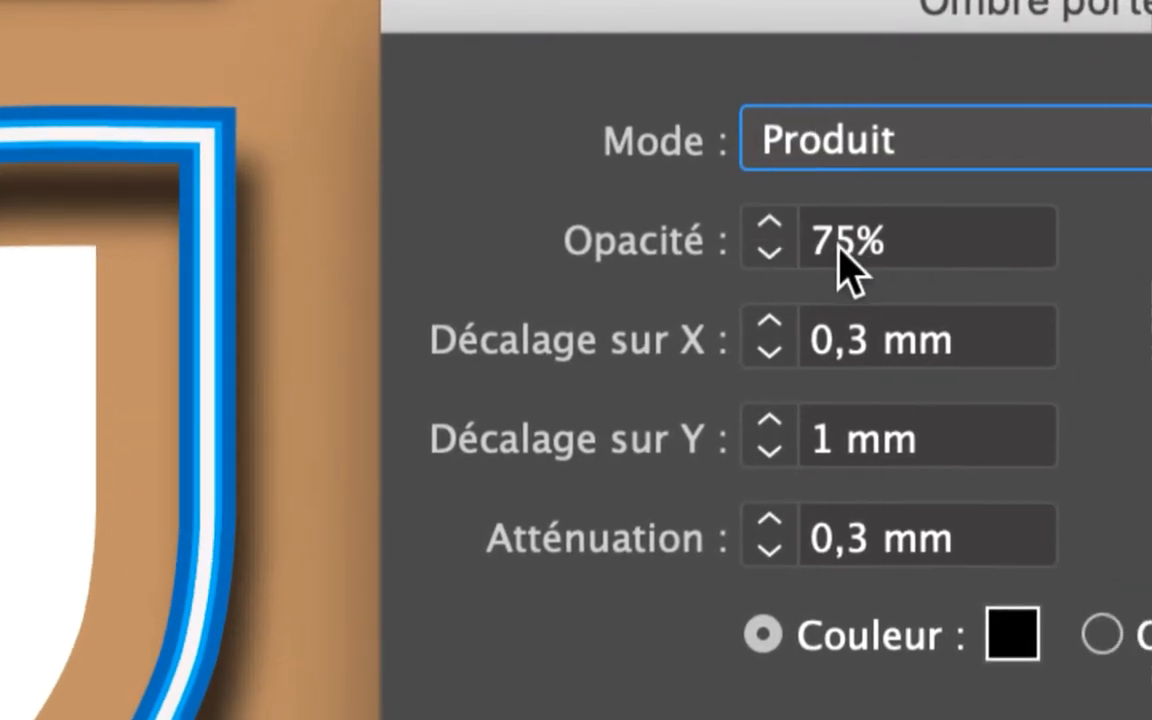
double_click(845, 262)
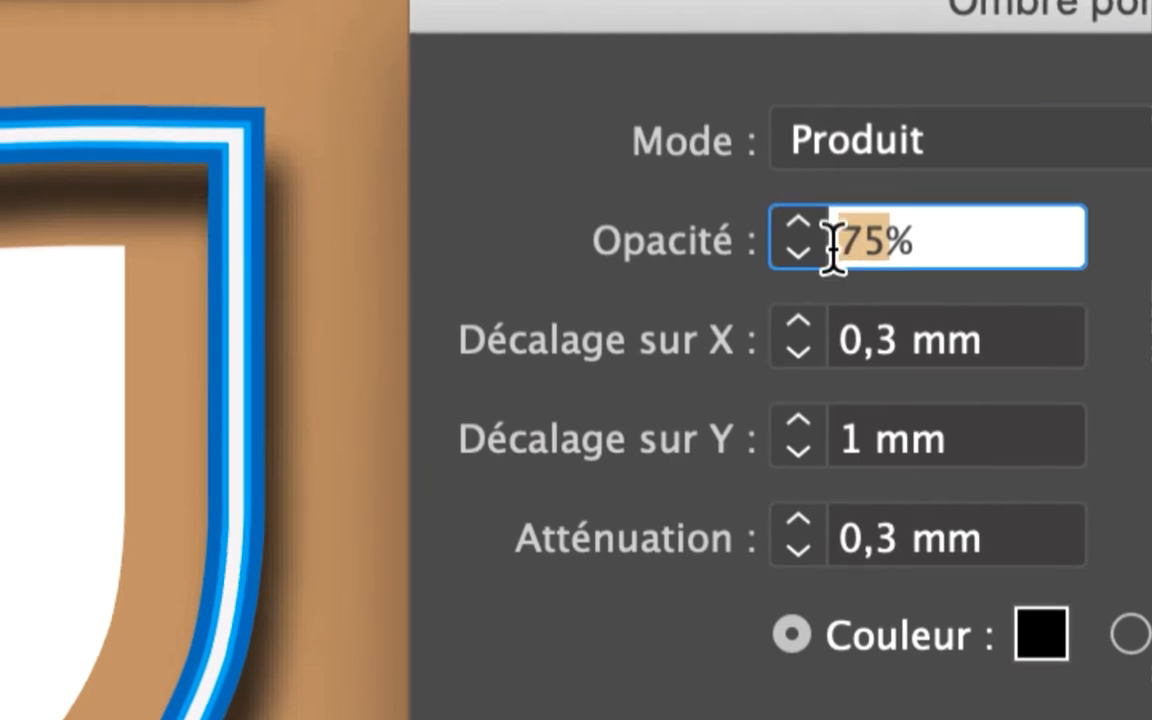
text(50)
key(Tab)
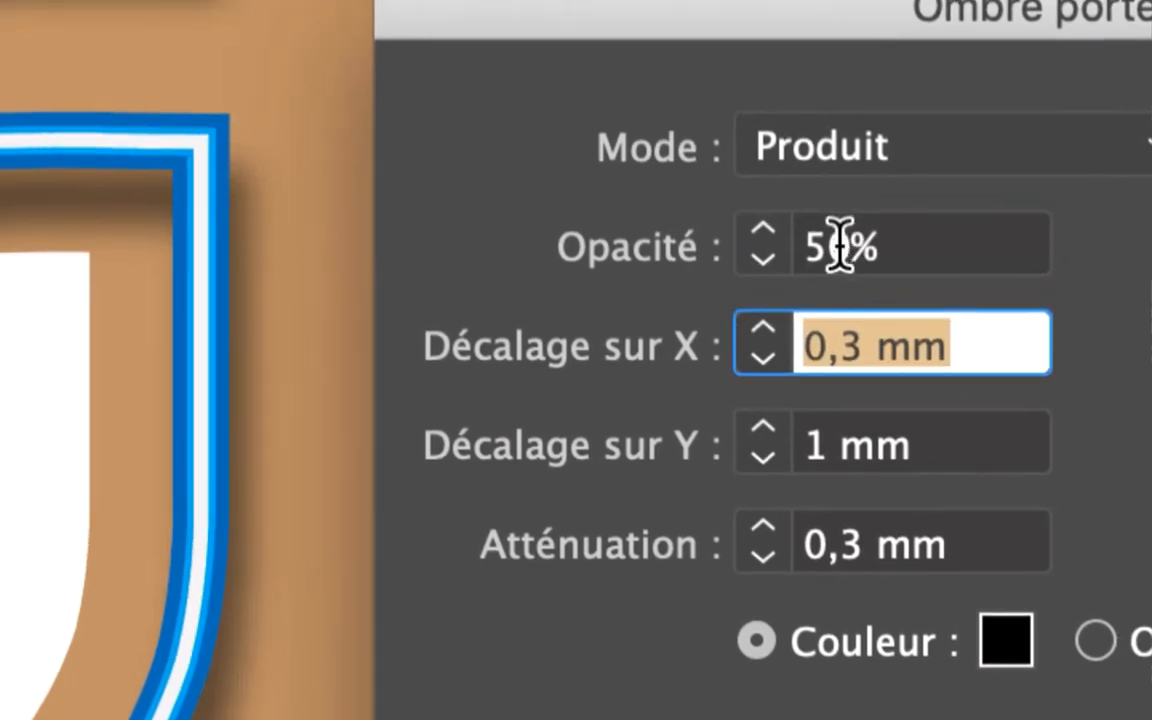
drag(855, 243, 838, 246)
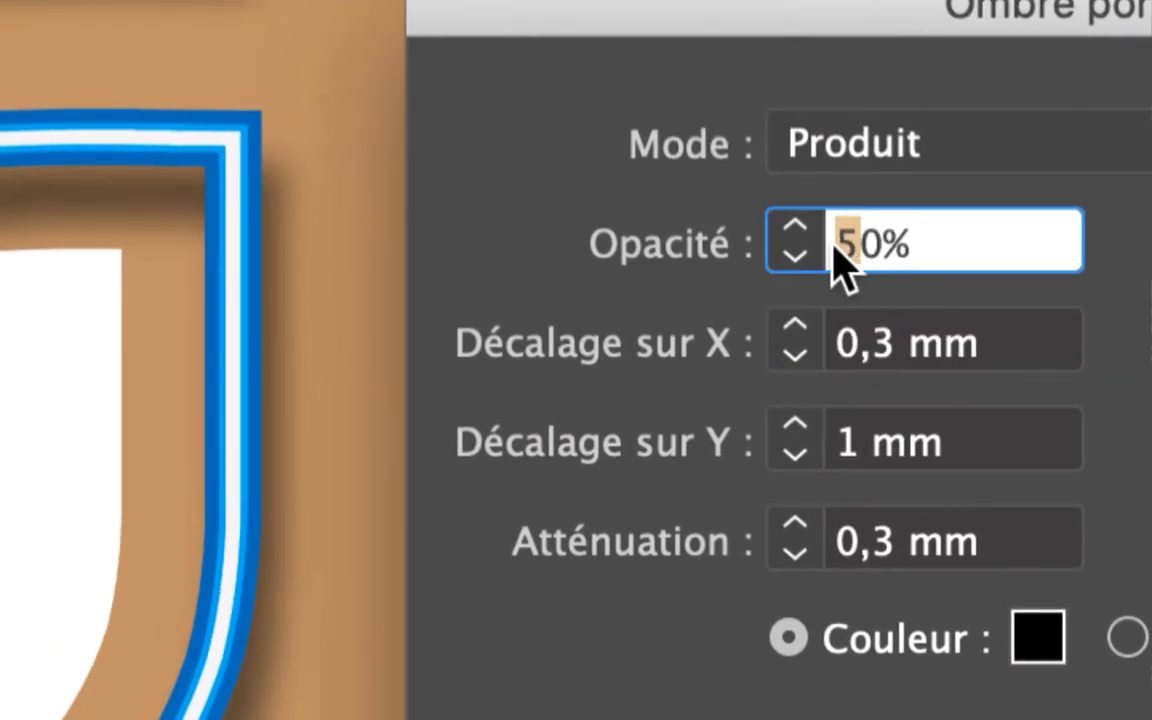
text(6)
key(Tab)
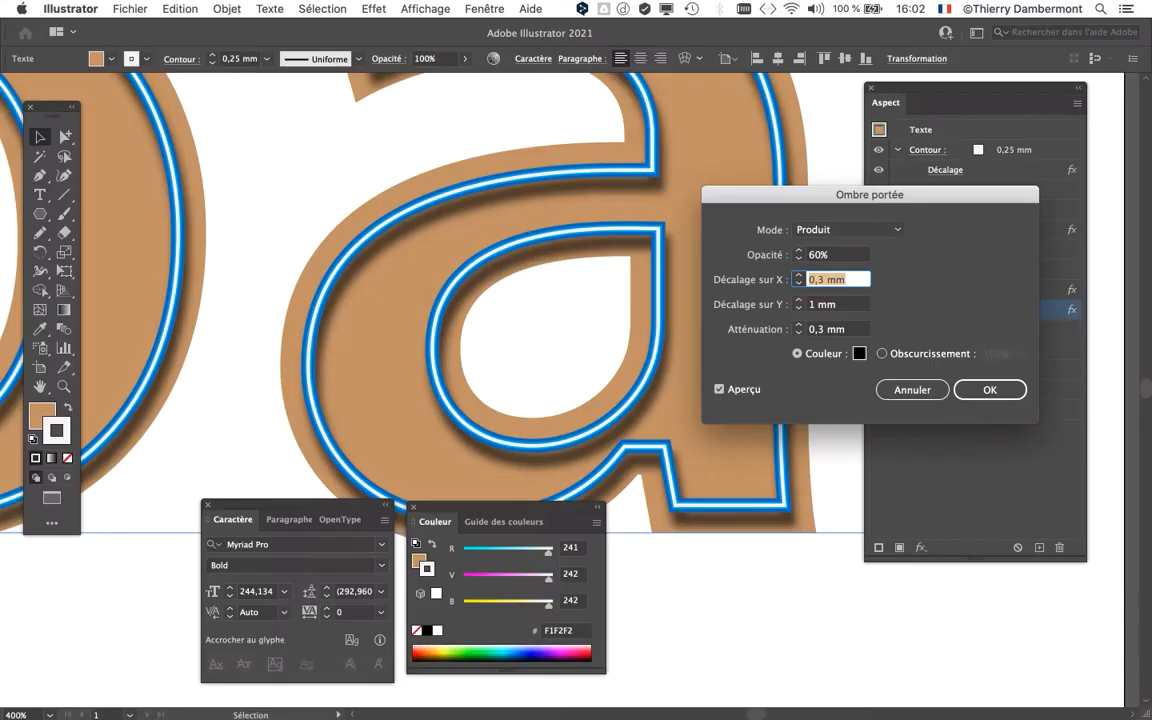
key(Return)
Collapse the details of all three stroke attributes in the Appearance panel.
key(super+minus)
key(super+minus)
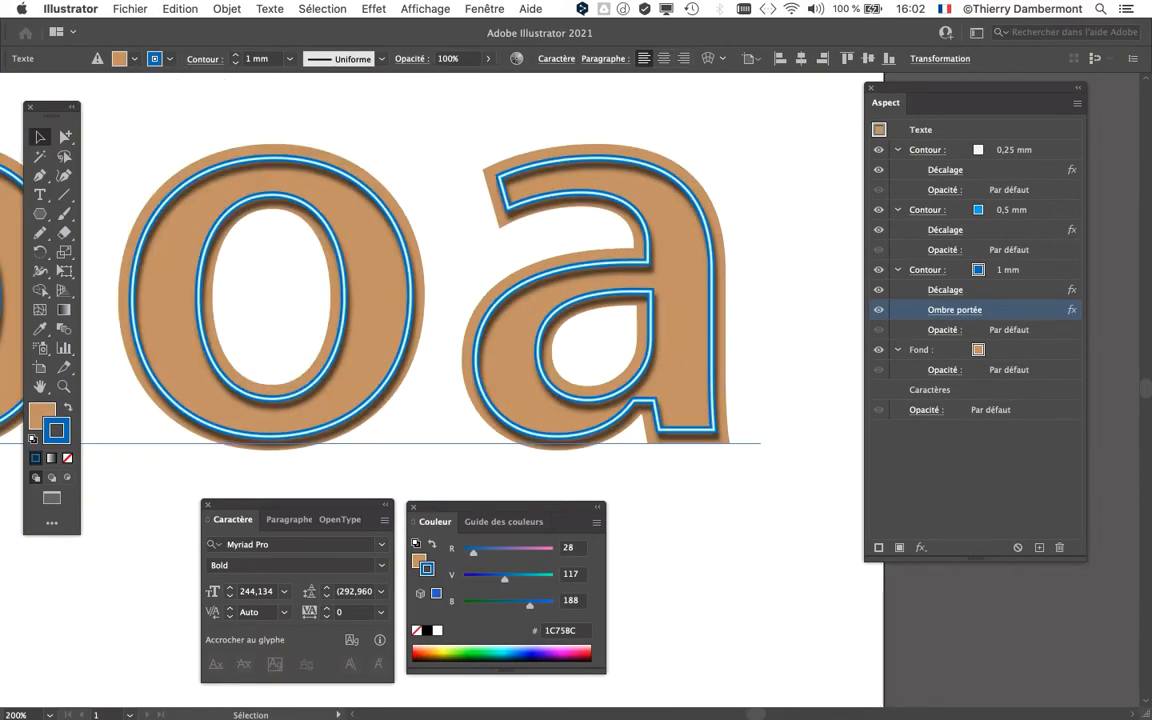
click(897, 150)
click(897, 170)
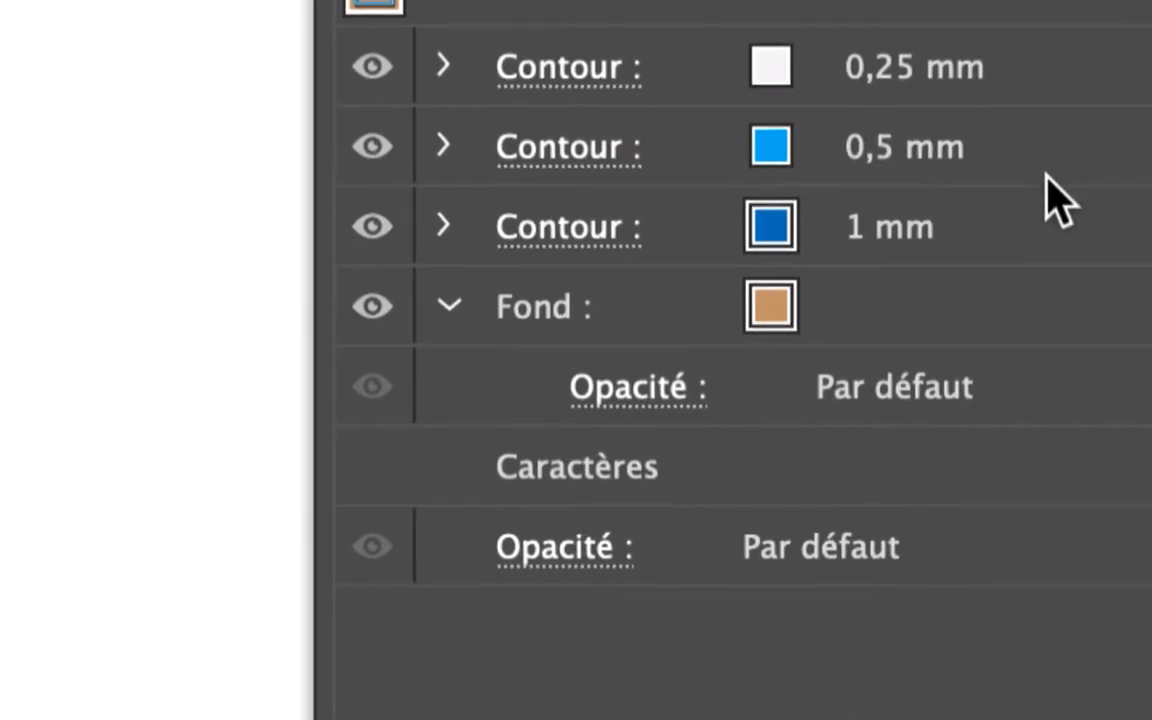
Review the Offset Path (Décalage) settings of the 1 mm stroke, cancel without changes, and collapse the stroke again.
click(1029, 189)
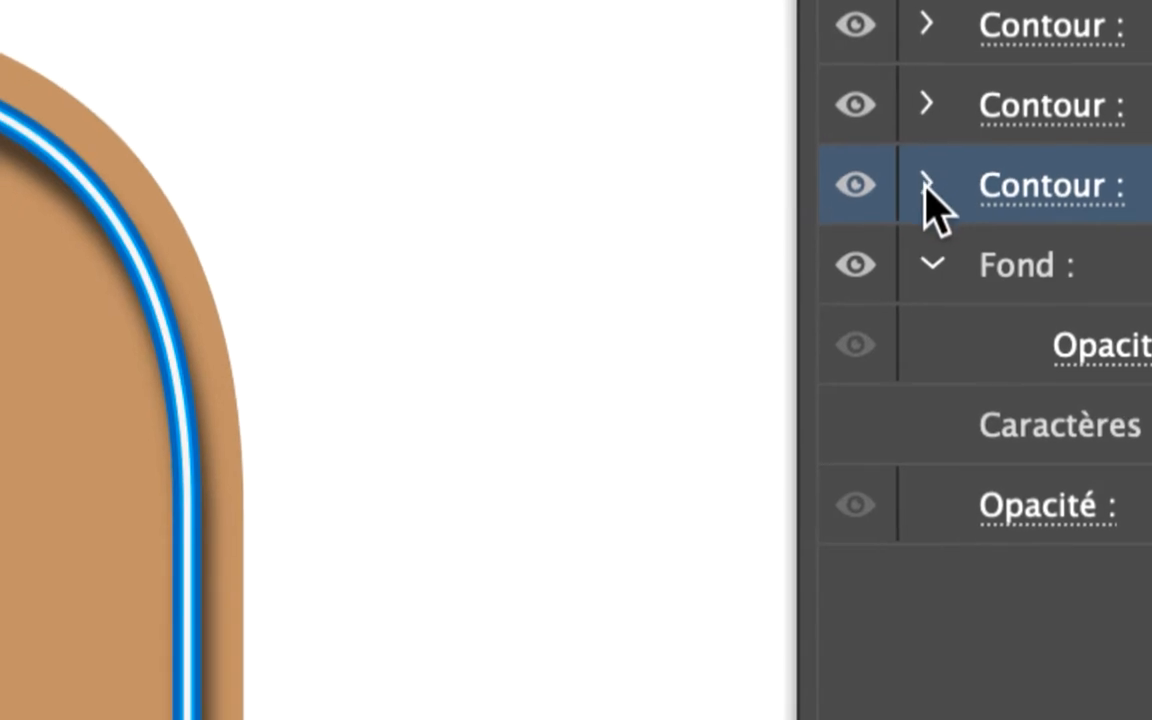
click(603, 188)
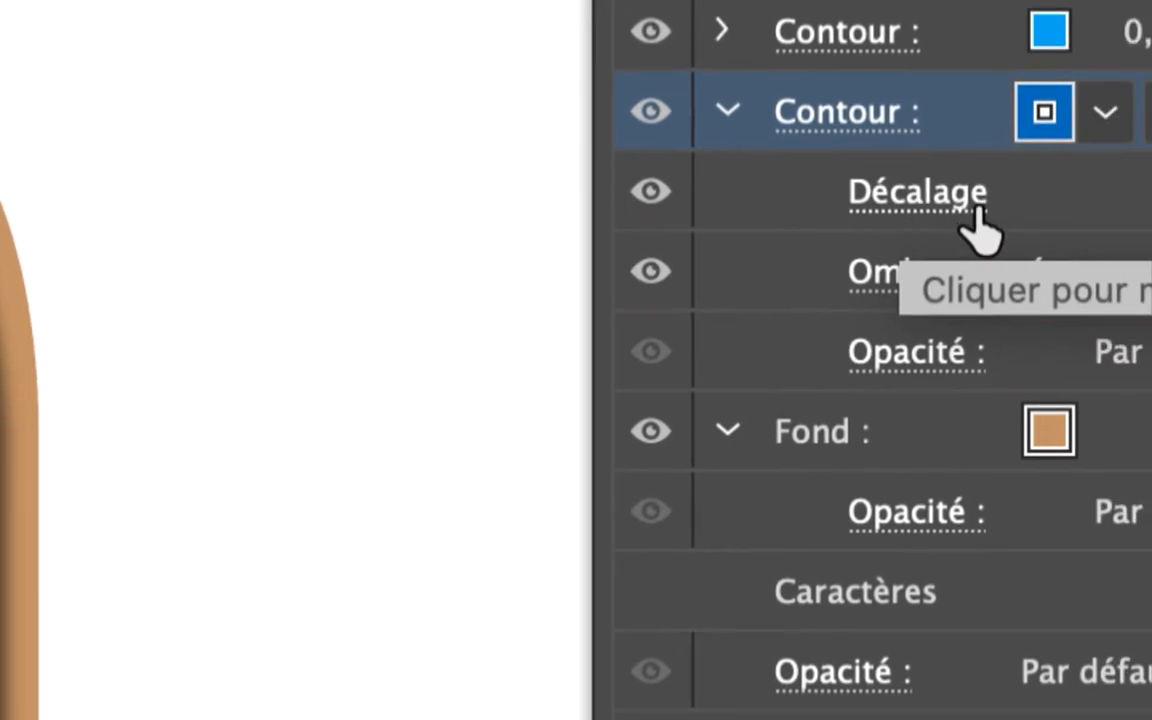
click(972, 205)
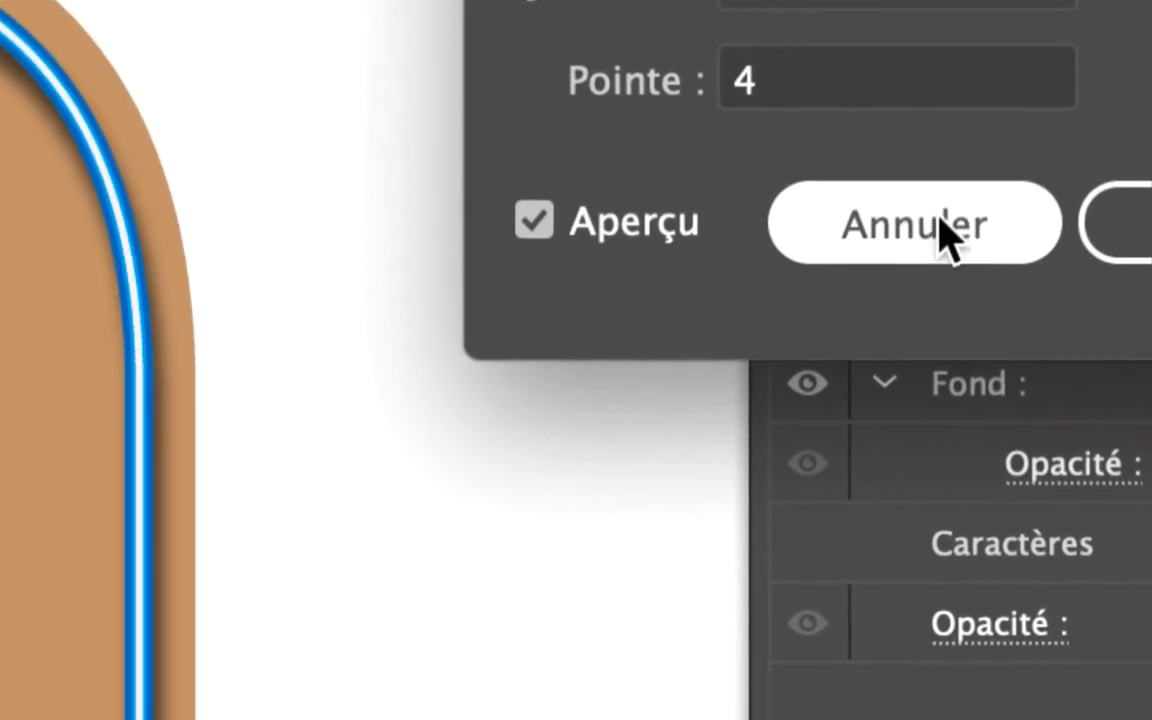
click(939, 216)
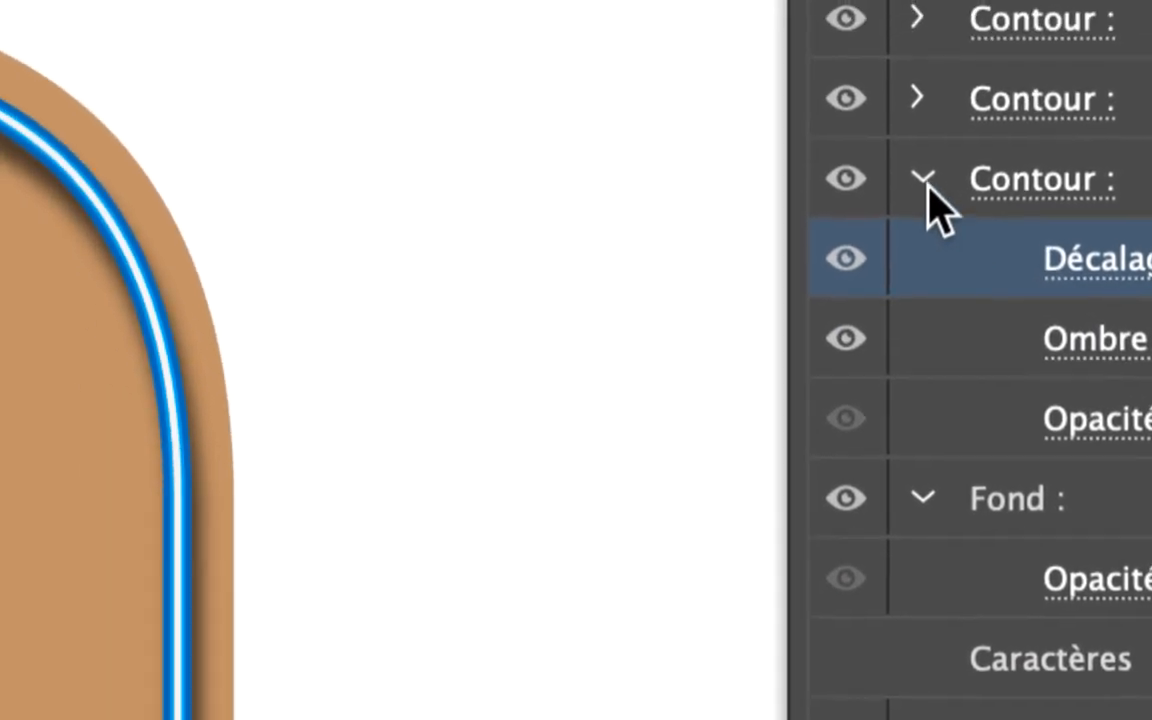
click(925, 182)
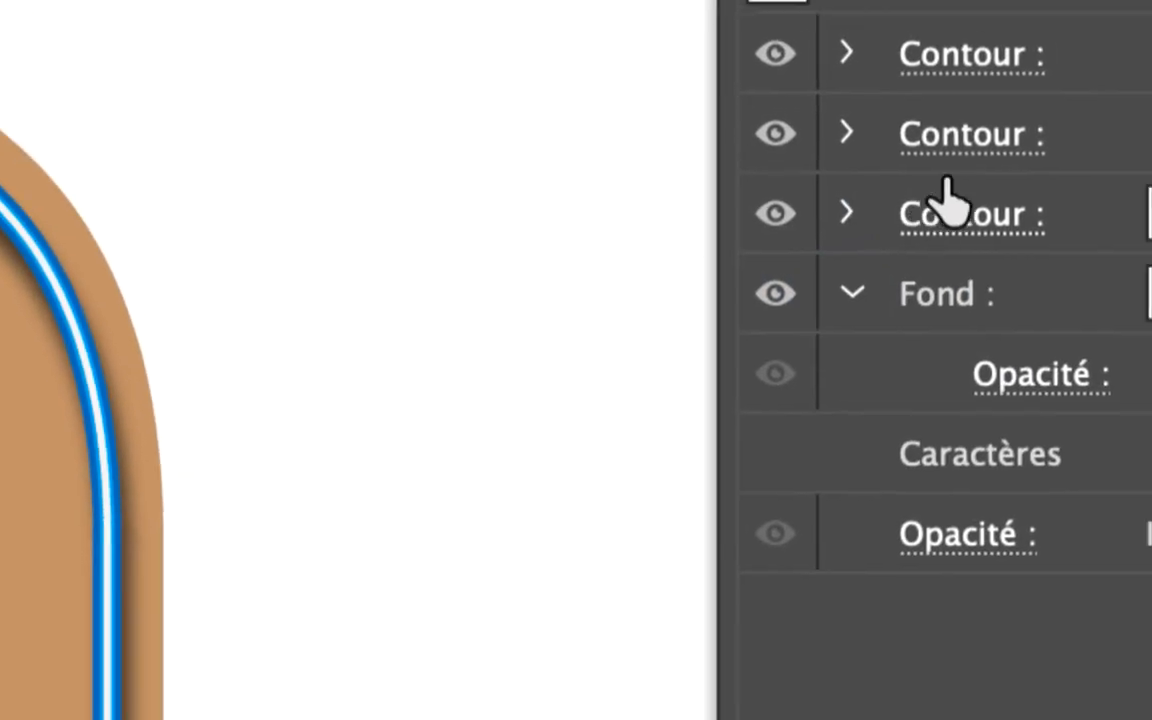
Select the brown fill (Fond) attribute and look over its color swatches without choosing a different one.
click(1140, 115)
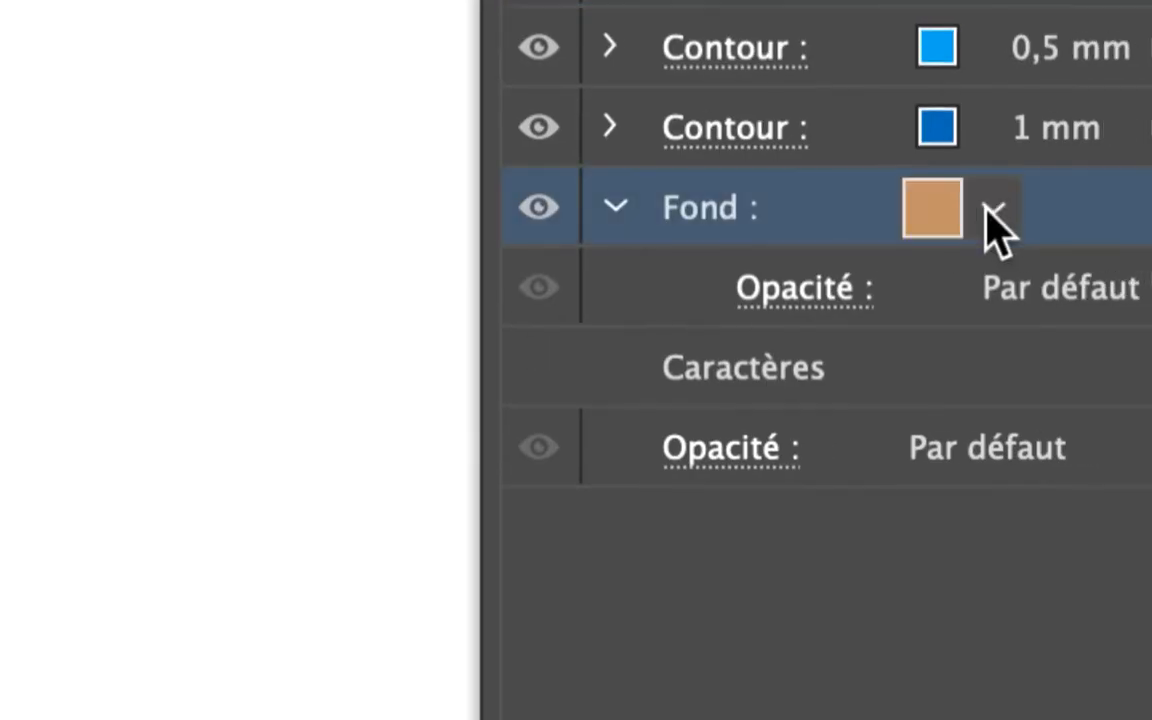
click(992, 210)
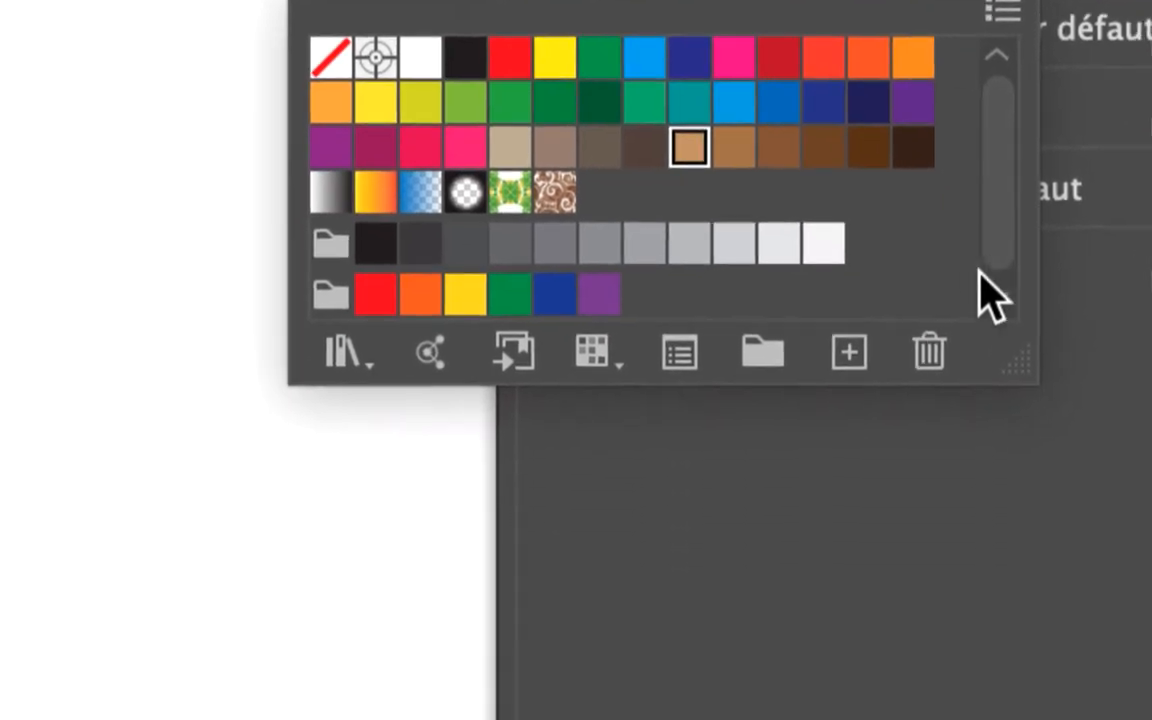
drag(987, 291, 994, 299)
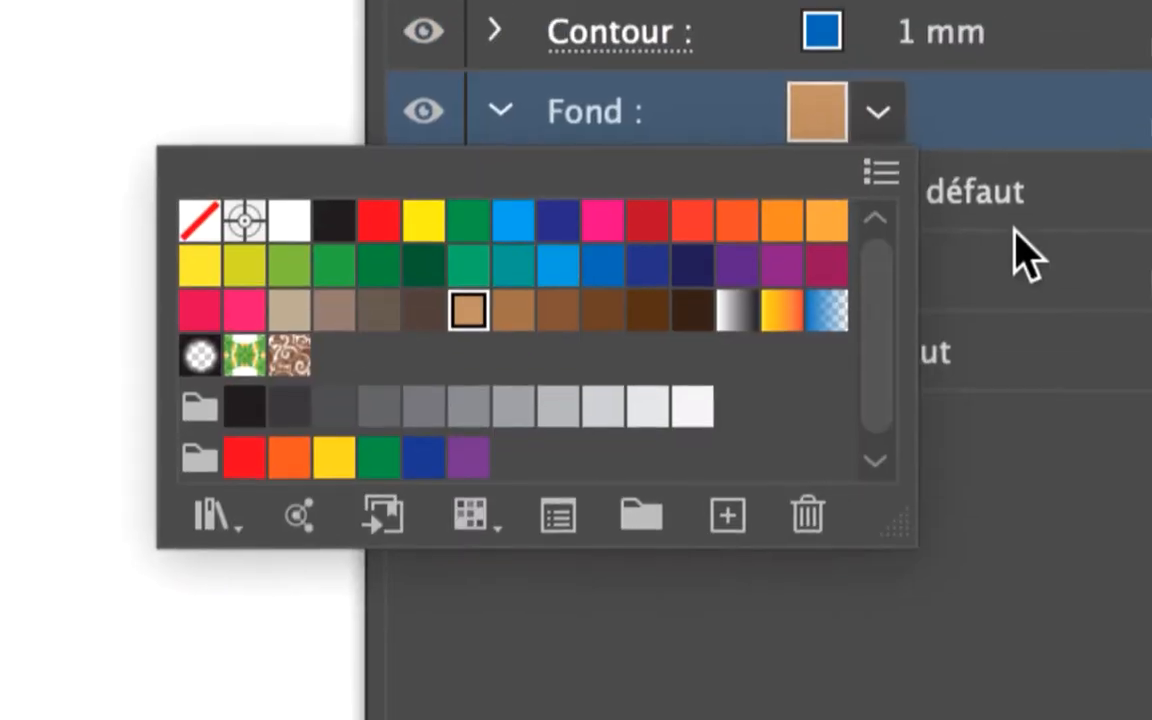
click(1026, 212)
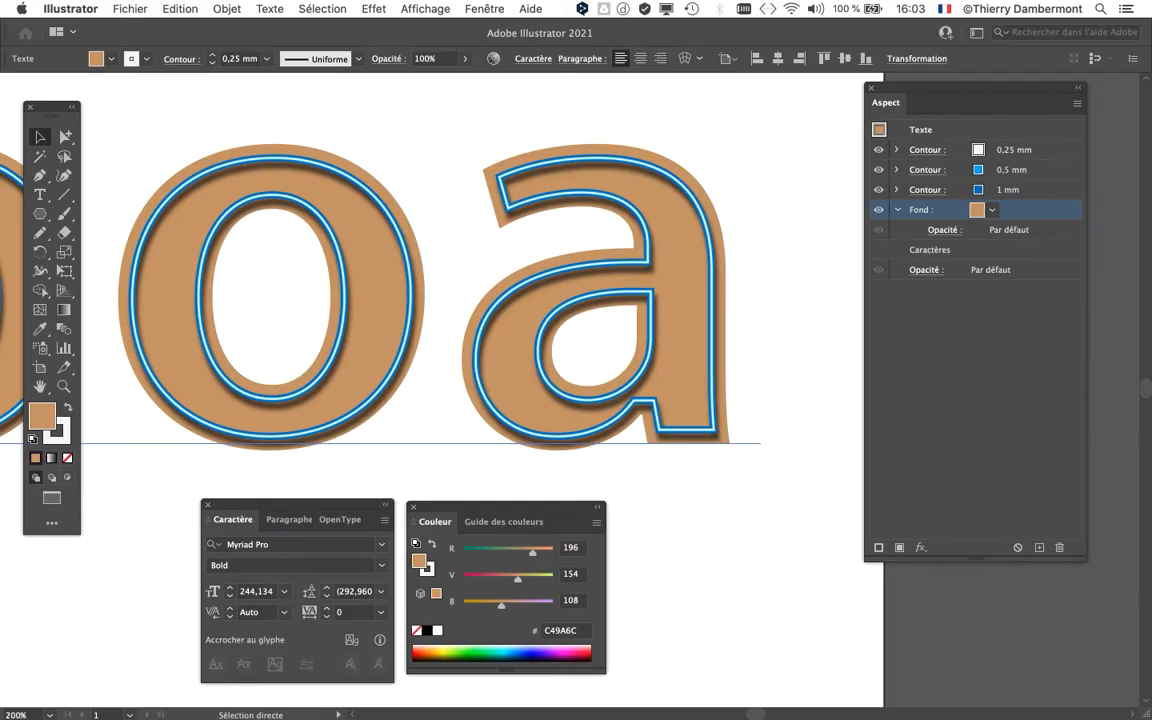
Bring up the Gradient (Dégradé) panel beside the artboard and apply the white-to-black linear gradient to the text's fill.
click(484, 8)
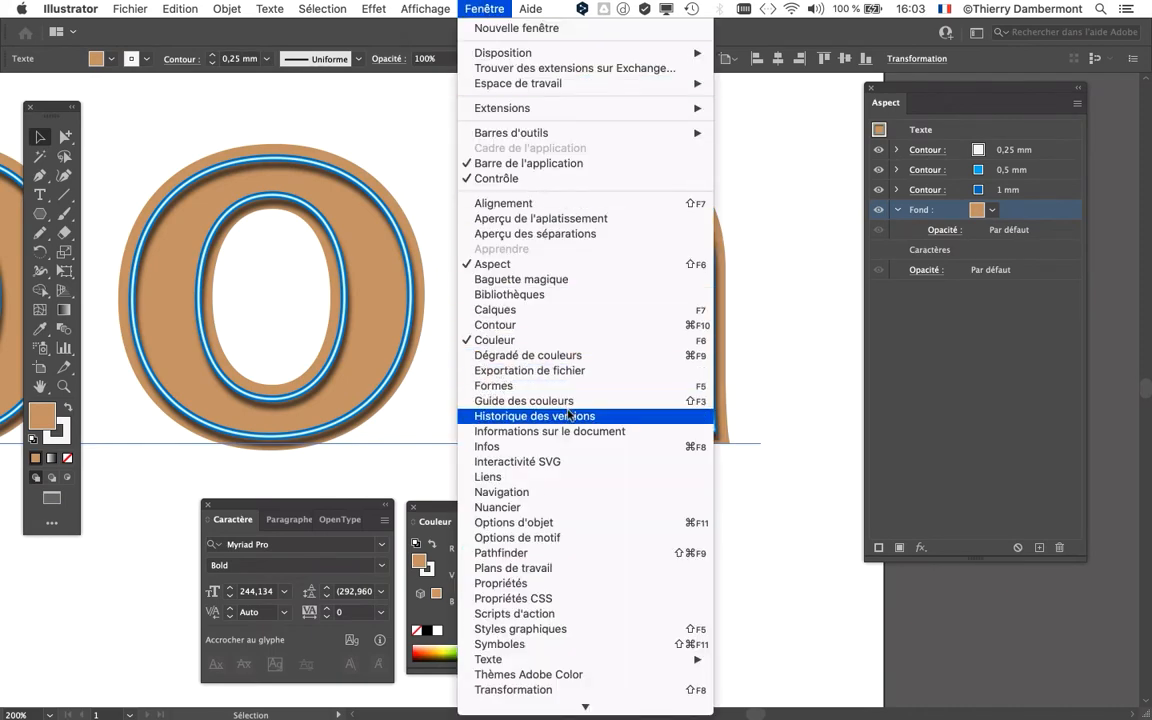
click(568, 358)
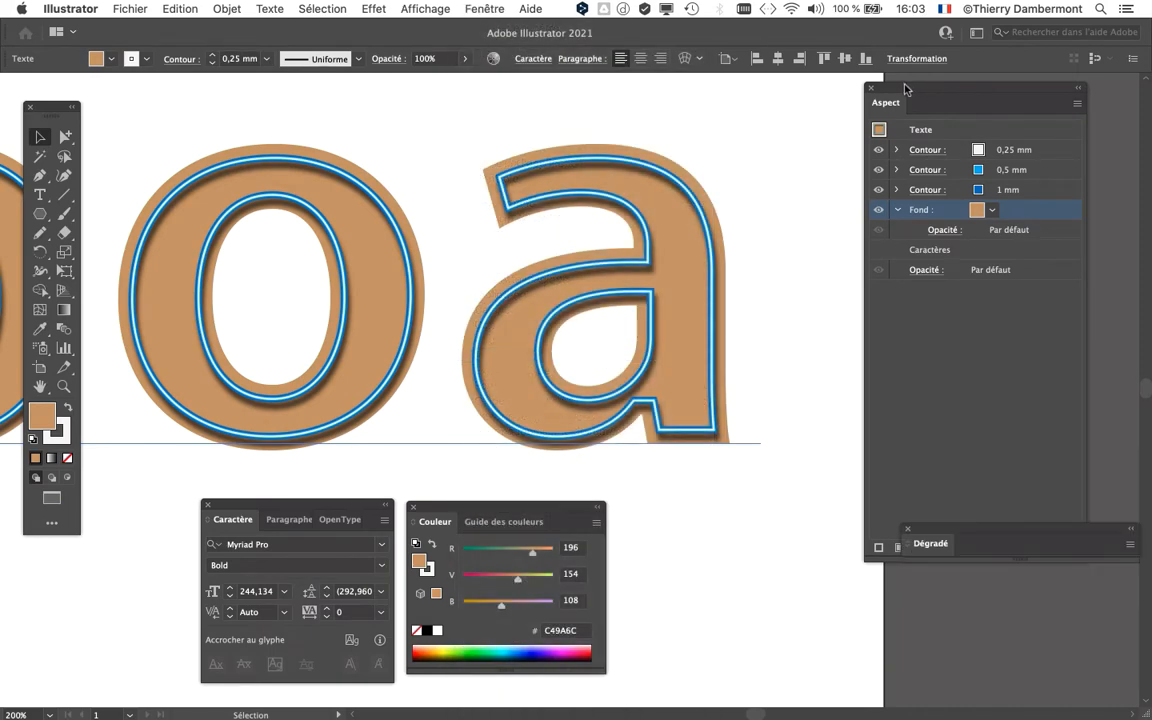
drag(898, 91, 1079, 89)
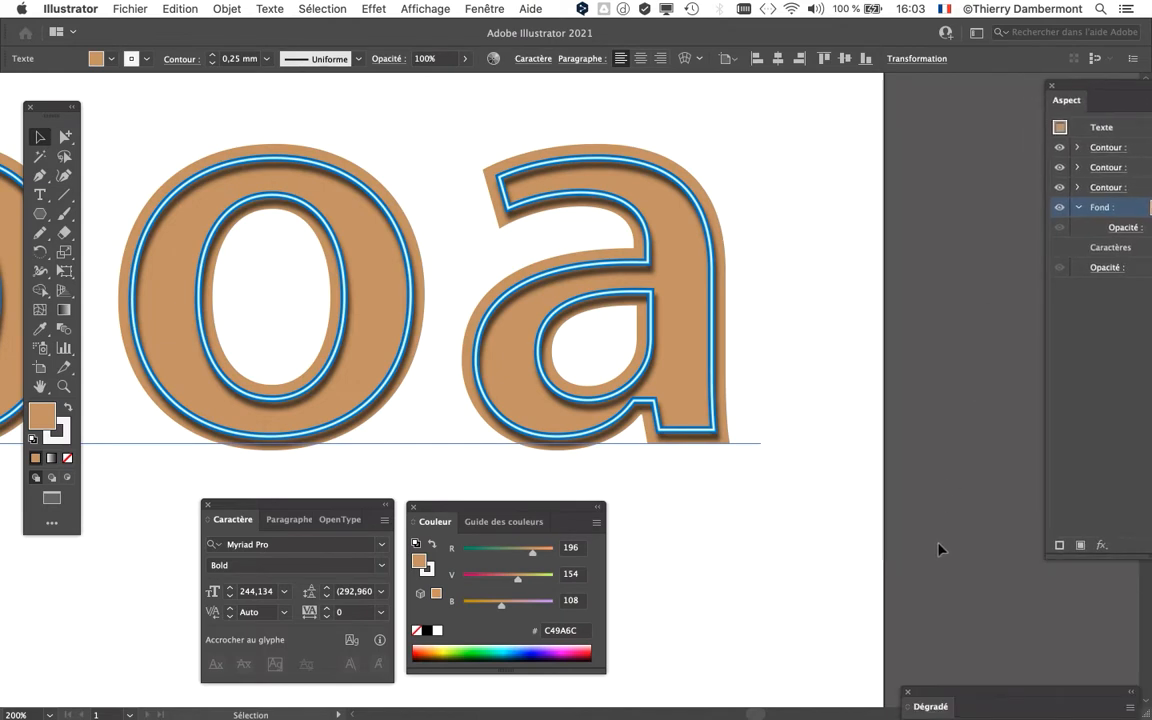
drag(963, 693, 832, 190)
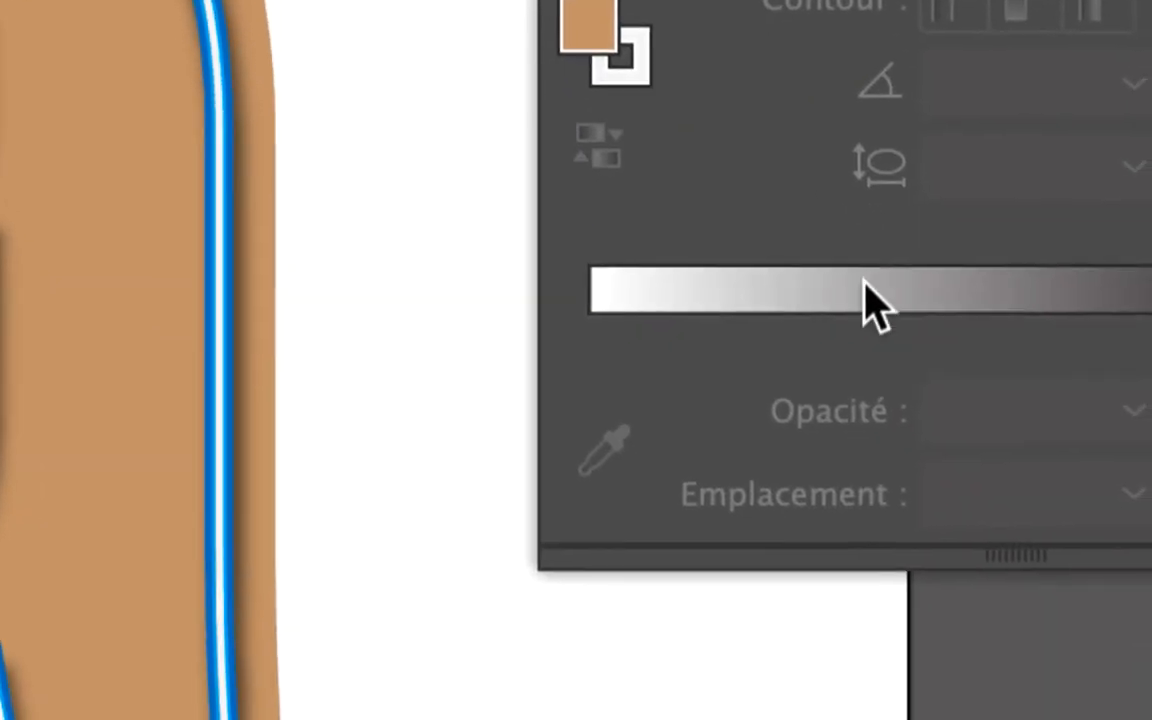
click(998, 671)
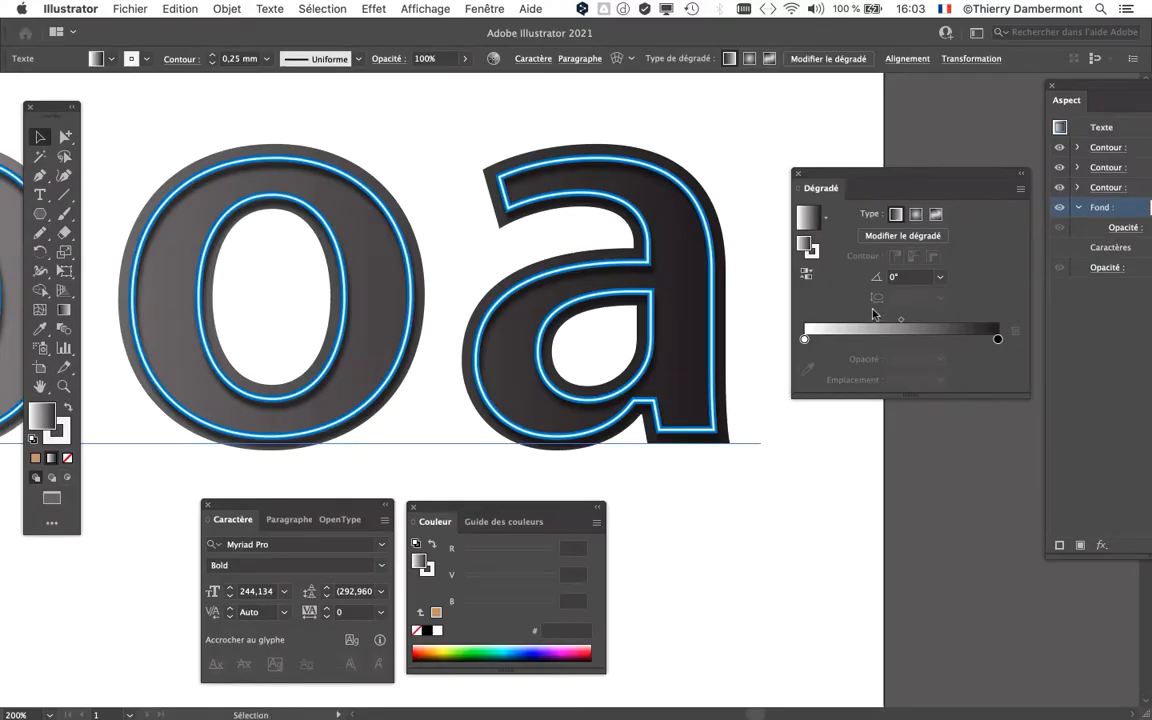
Rearrange the Appearance and Gradient panels beside the artboard so that the whole word Lisboa stays uncovered.
scroll(462, 352, down, 2)
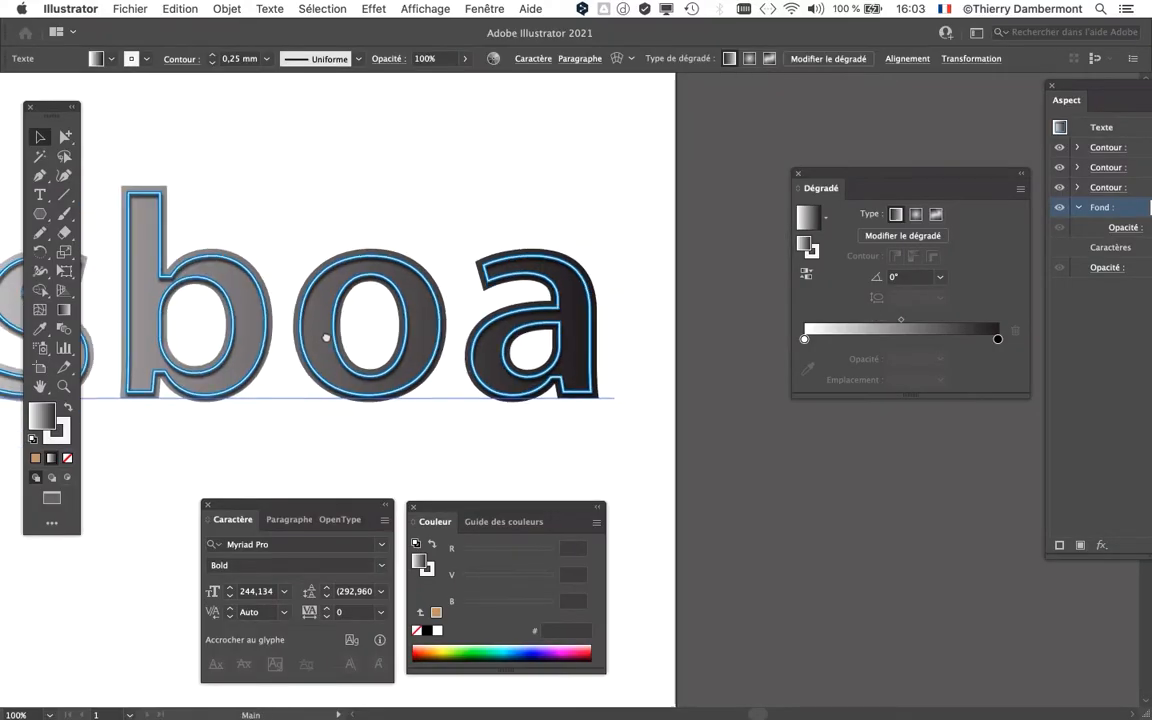
drag(326, 337, 555, 311)
scroll(555, 311, down, 1)
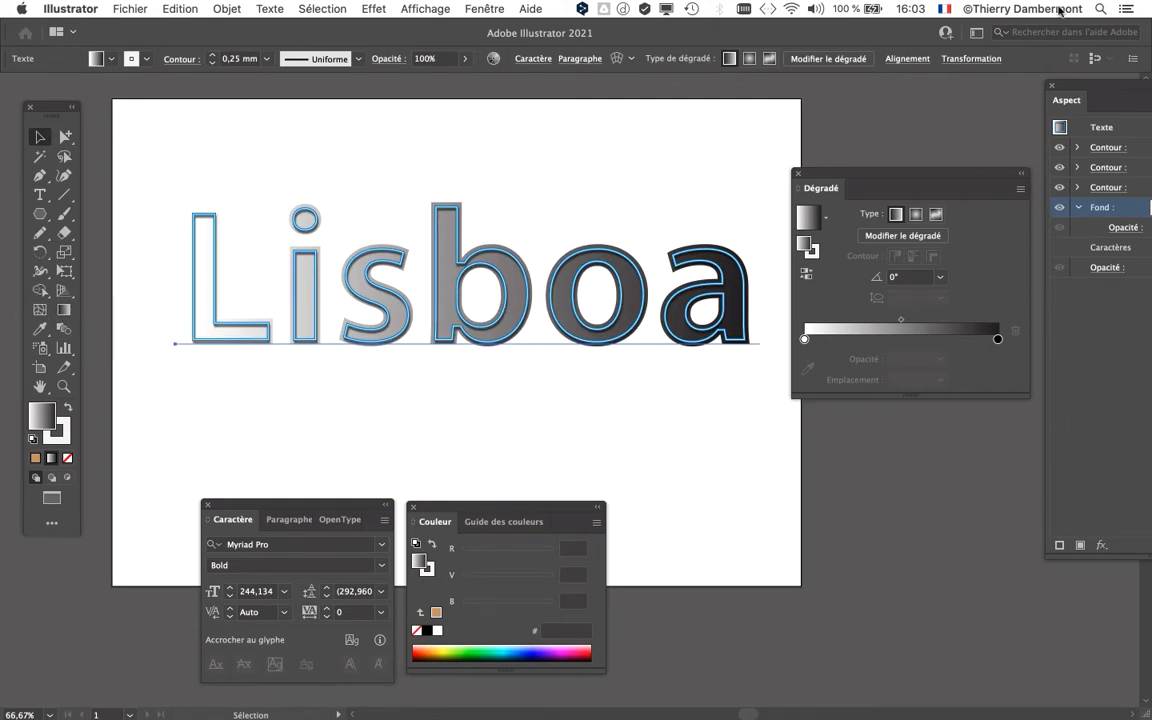
drag(1098, 91, 489, 120)
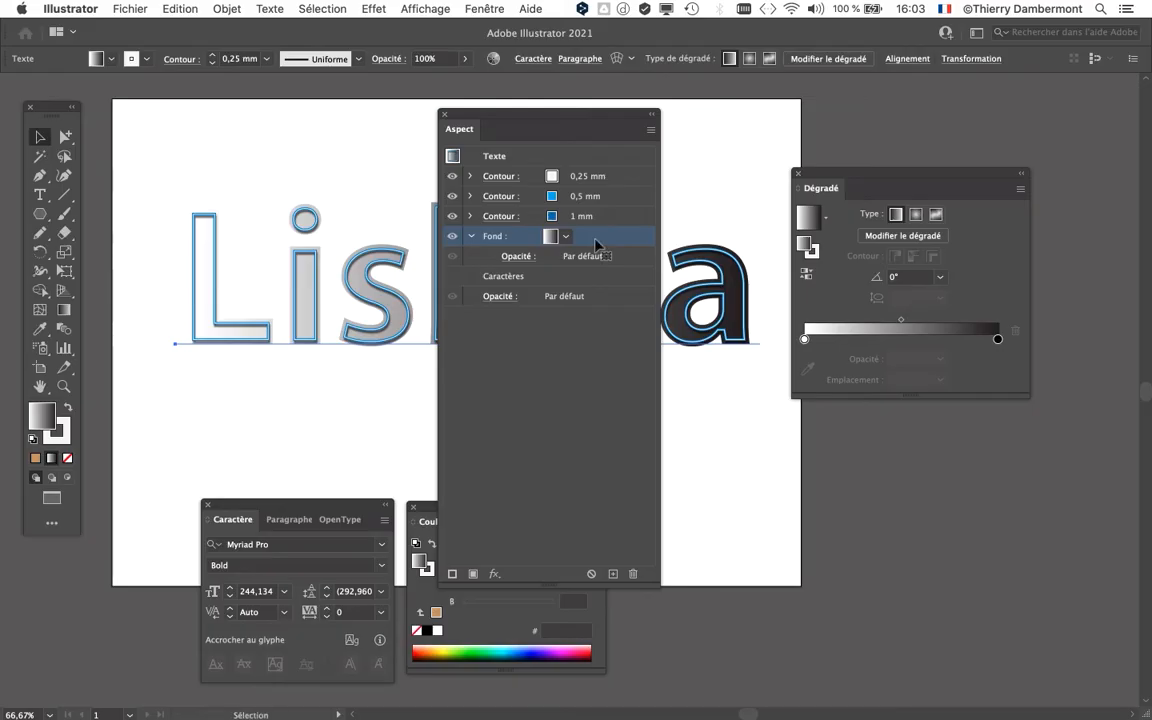
drag(575, 117, 891, 497)
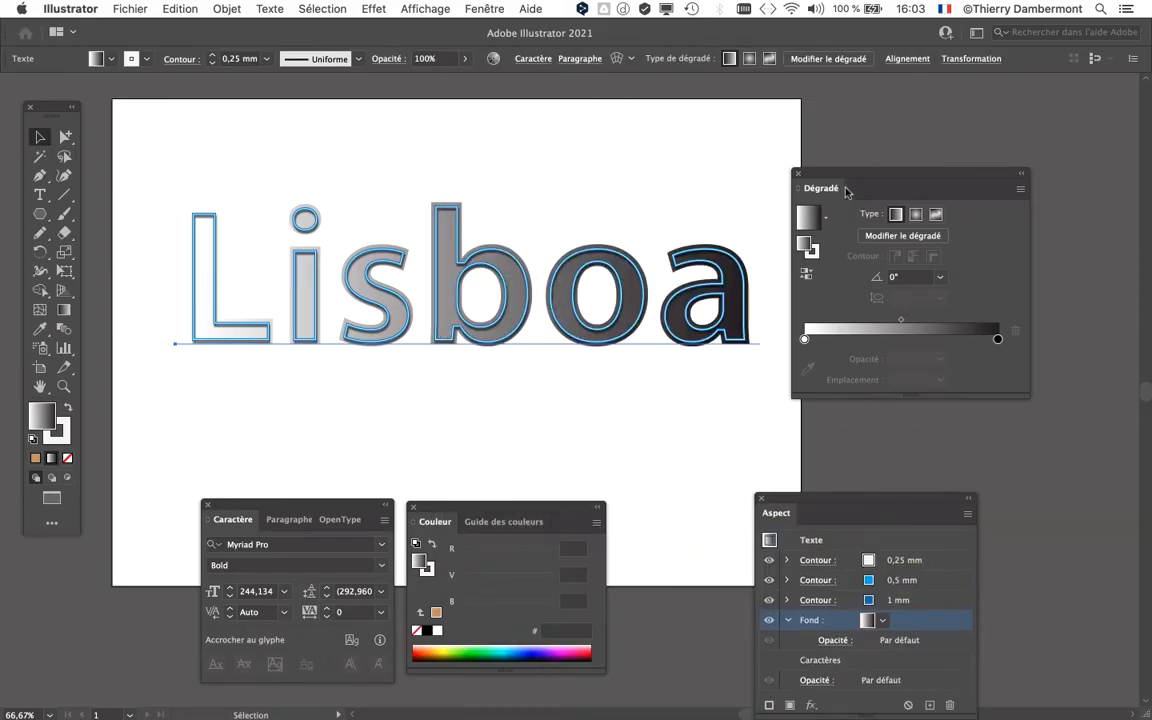
drag(838, 174, 818, 101)
drag(847, 496, 848, 223)
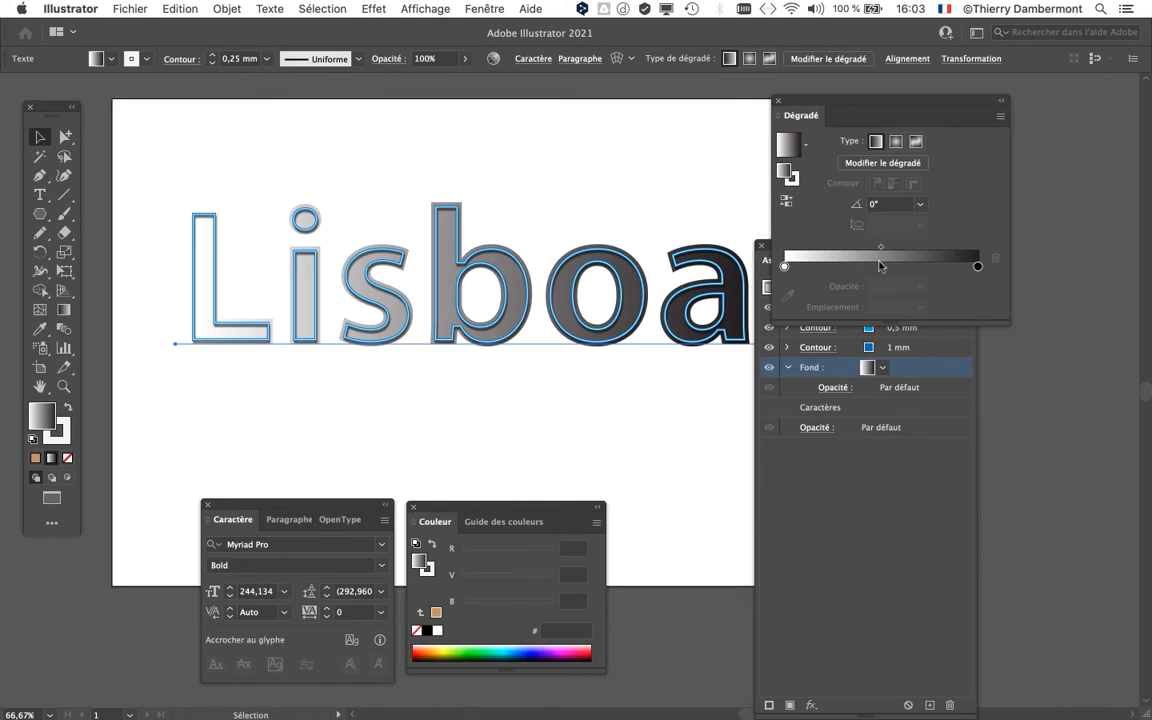
drag(857, 106, 1031, 111)
drag(824, 251, 1069, 558)
drag(990, 108, 812, 123)
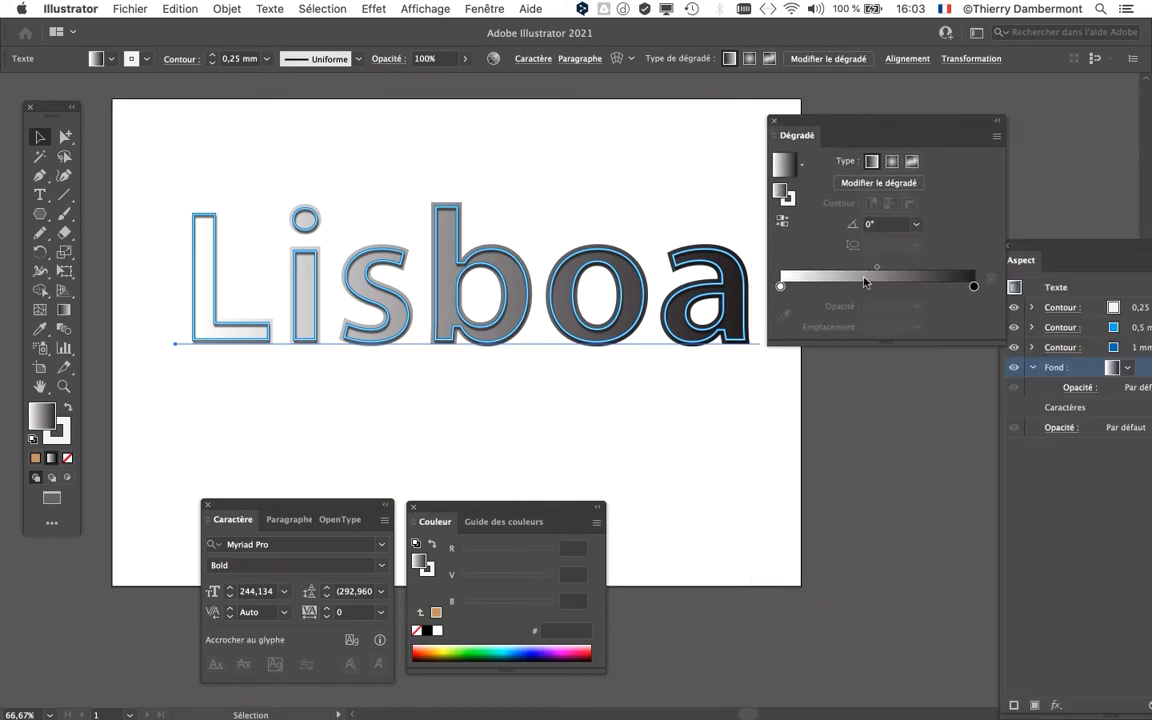
drag(1021, 250, 1127, 248)
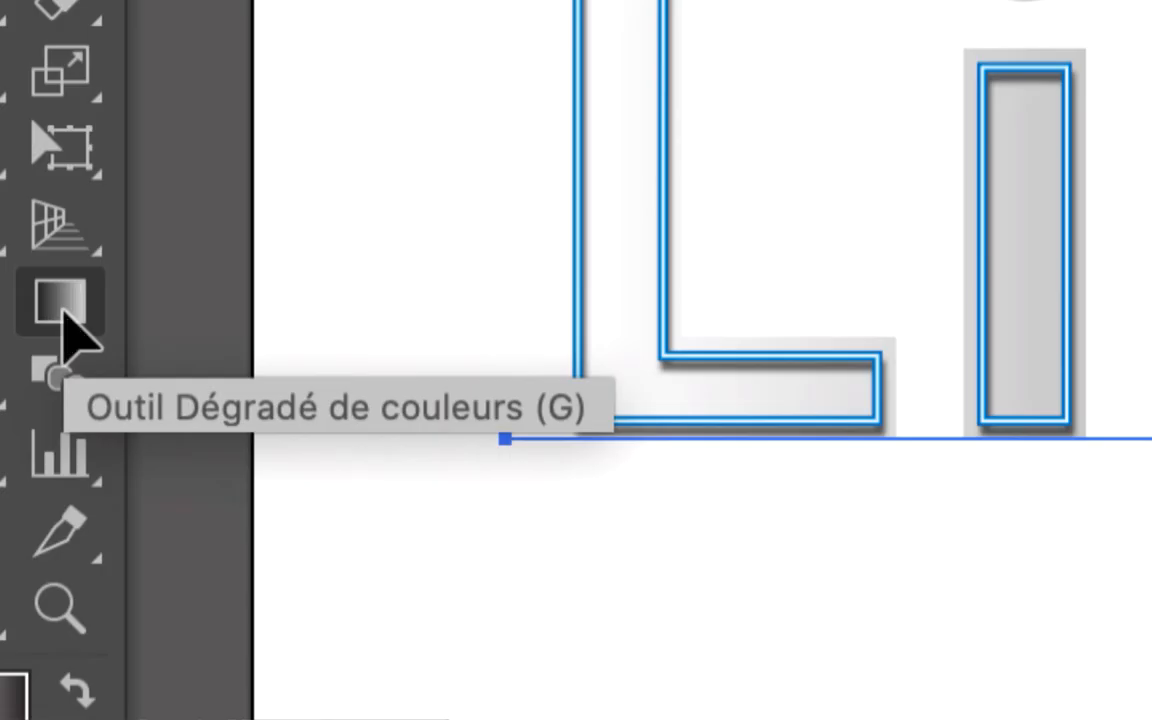
Redraw the fill's gradient vertically at 90° with the Gradient tool and recolor its black stop to RGB blue 0021BF.
click(65, 313)
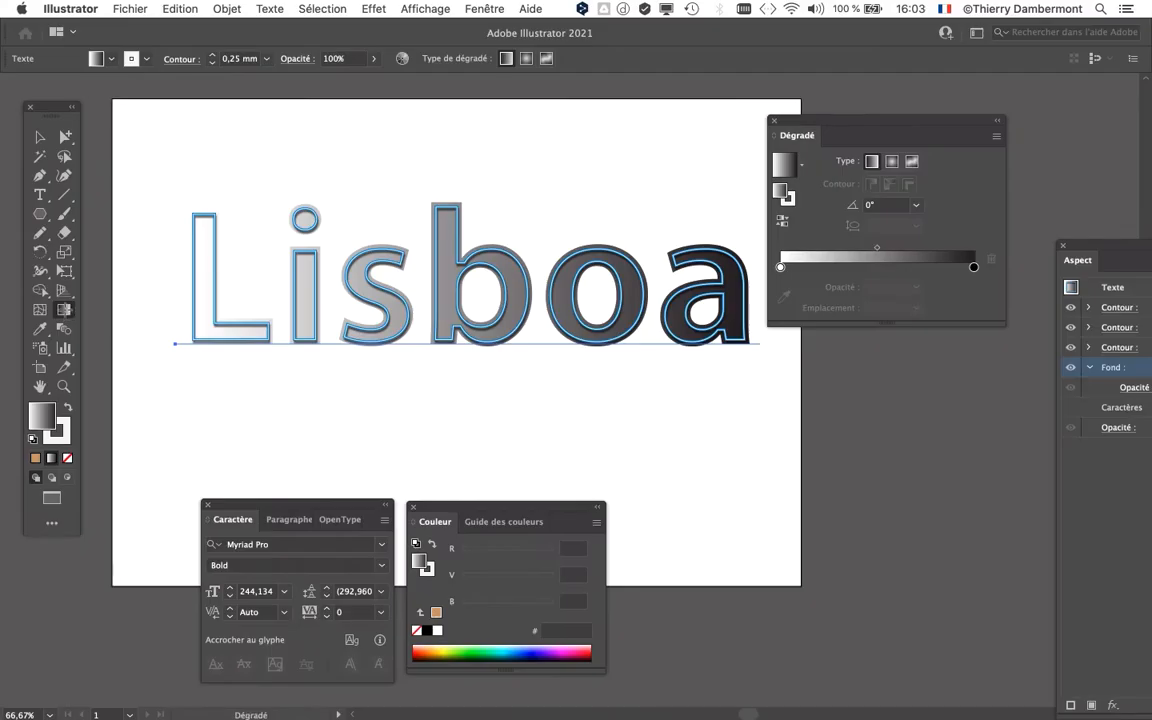
drag(499, 230, 503, 188)
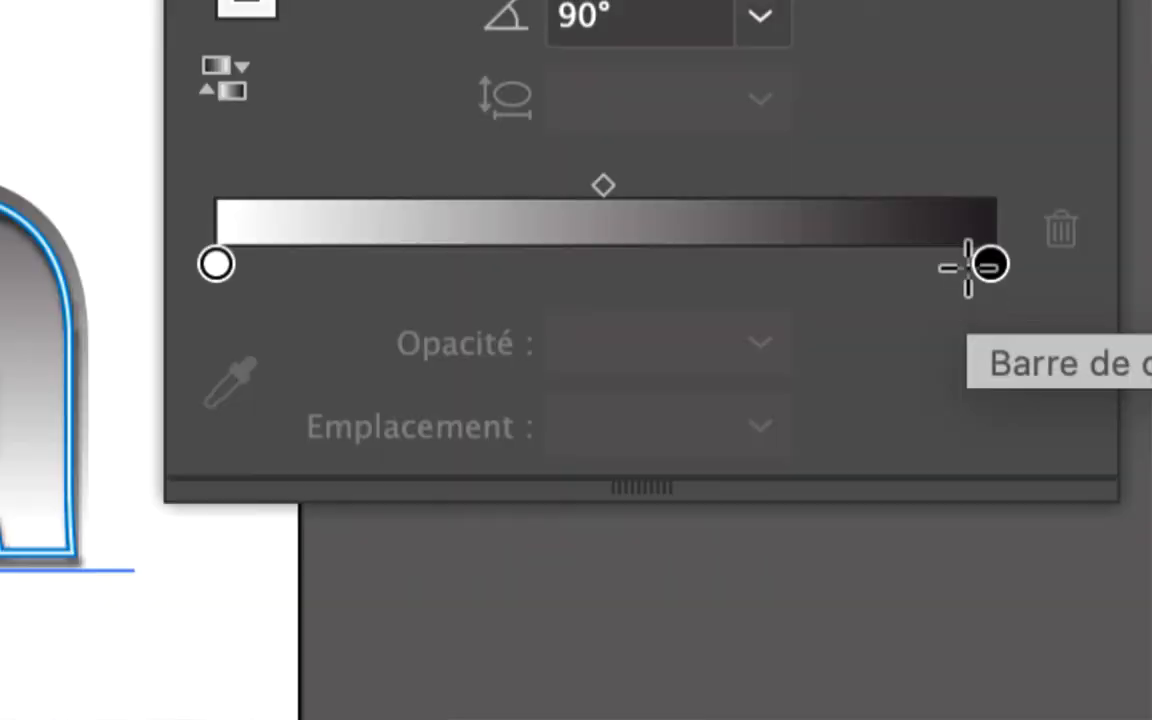
click(974, 267)
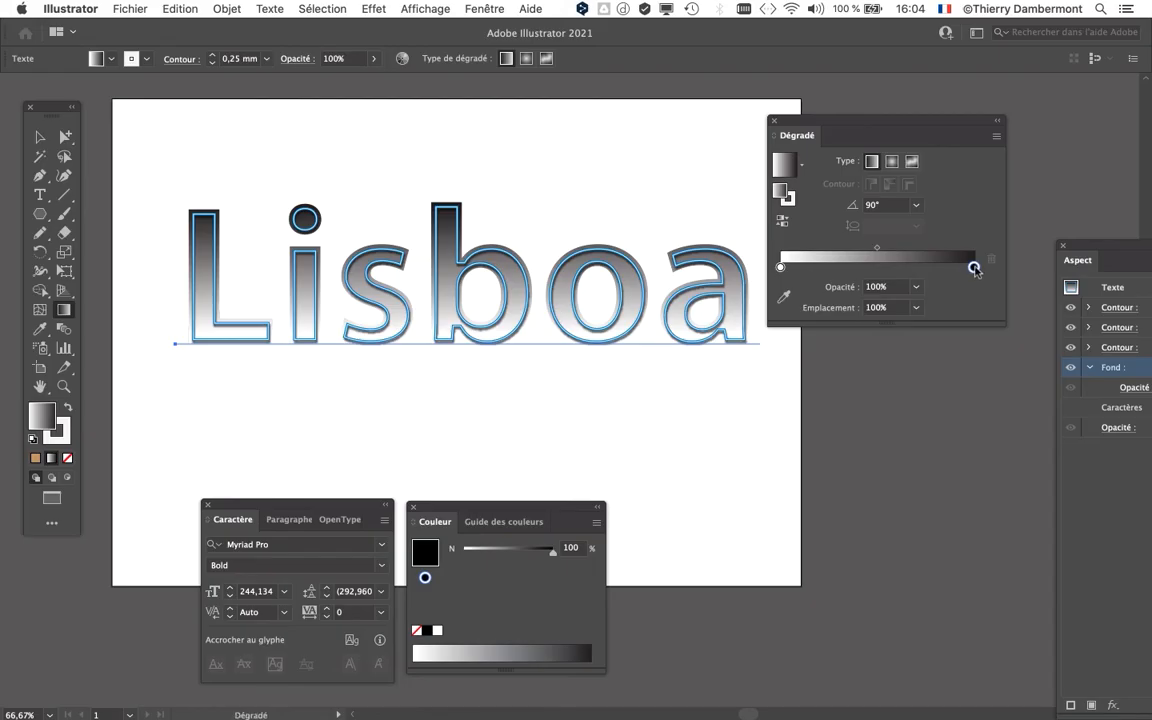
double_click(974, 267)
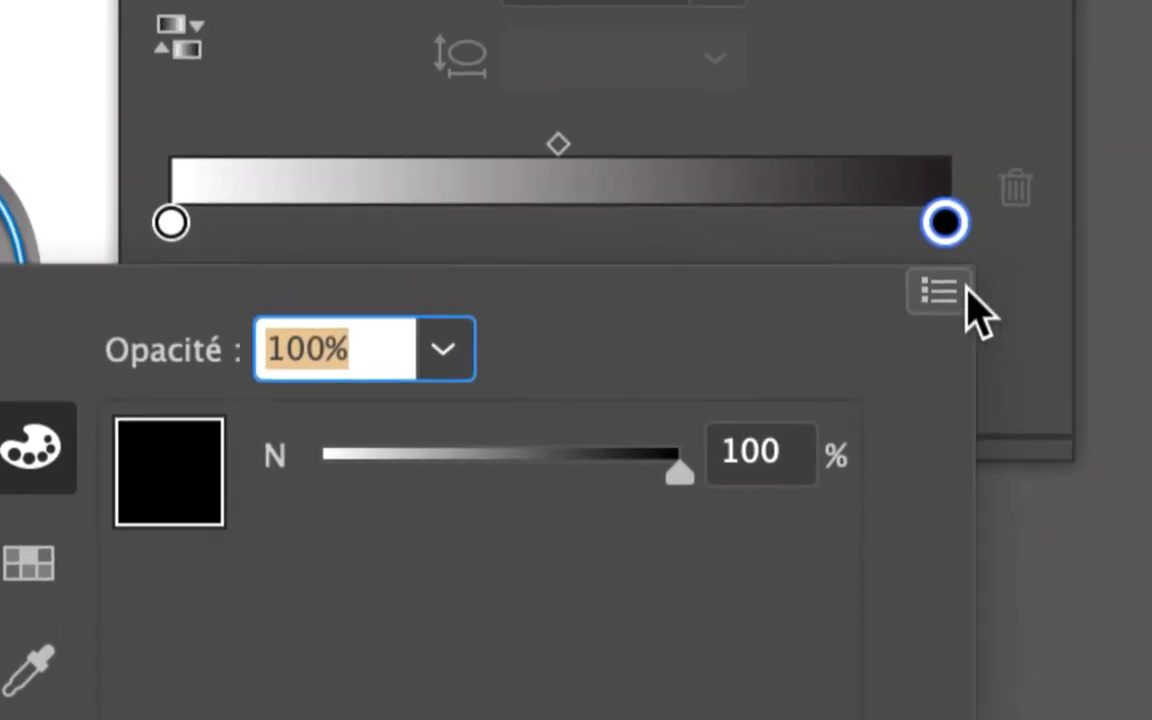
click(972, 285)
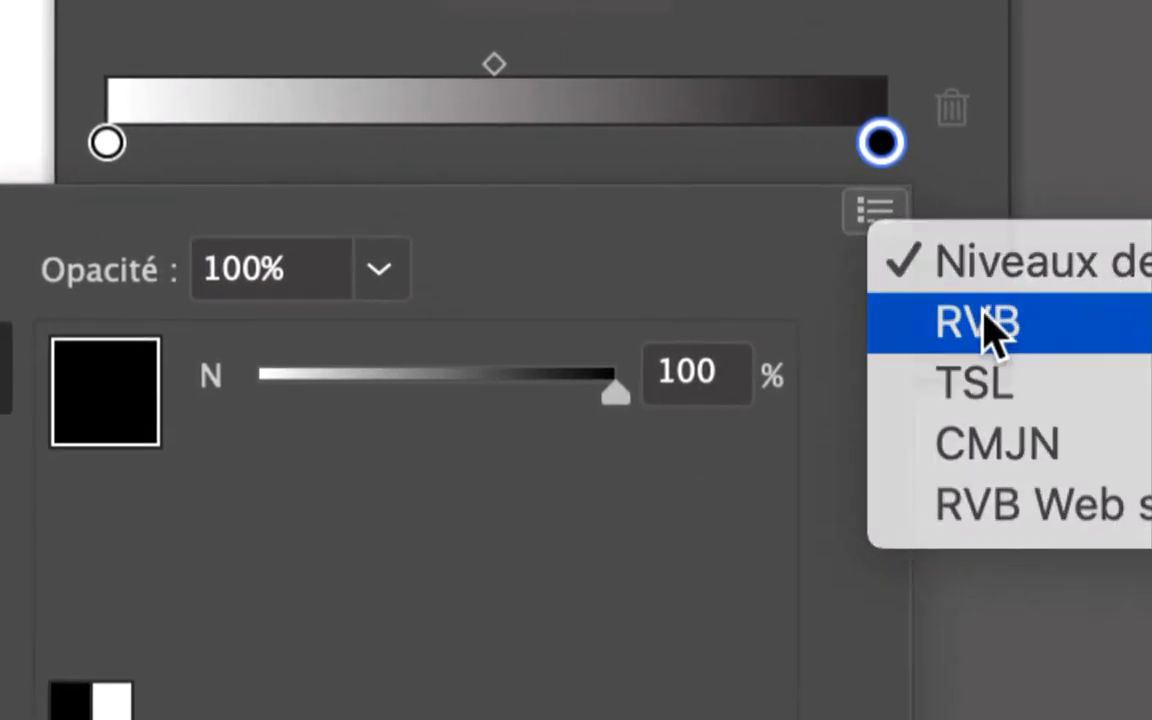
click(1066, 397)
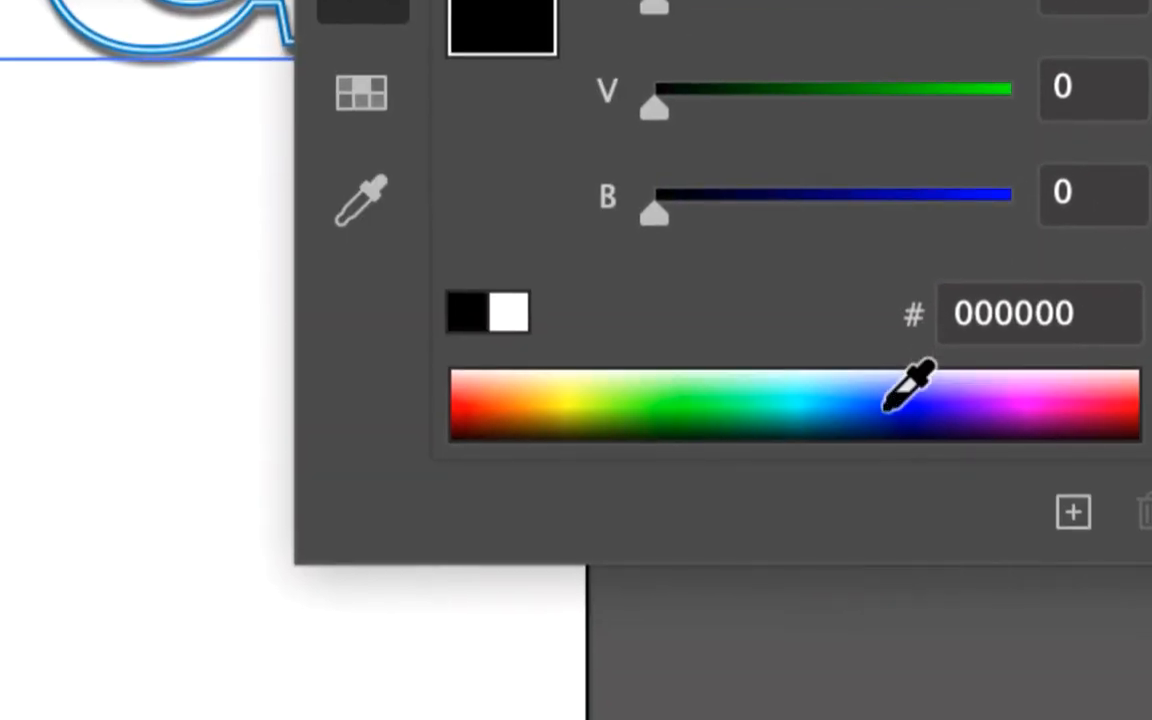
click(858, 640)
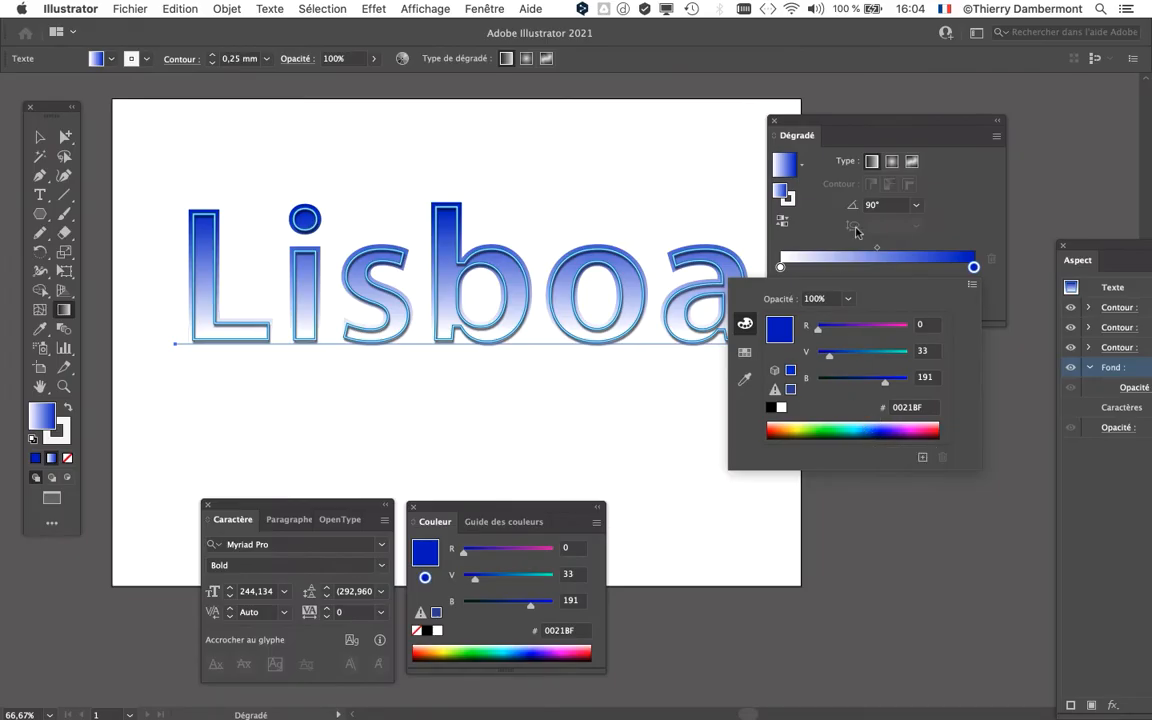
Close the stop's color options and the Gradient panel, and place the Appearance panel near the last letters.
click(804, 122)
drag(804, 122, 910, 116)
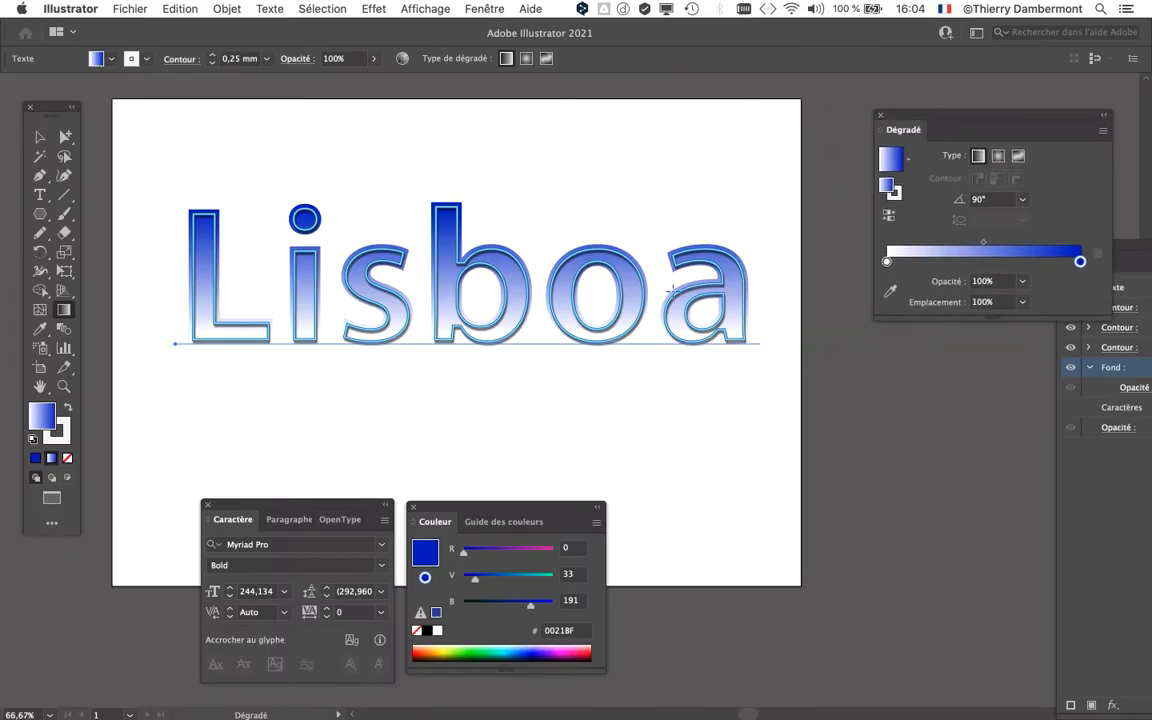
key(super+plus)
key(super+plus)
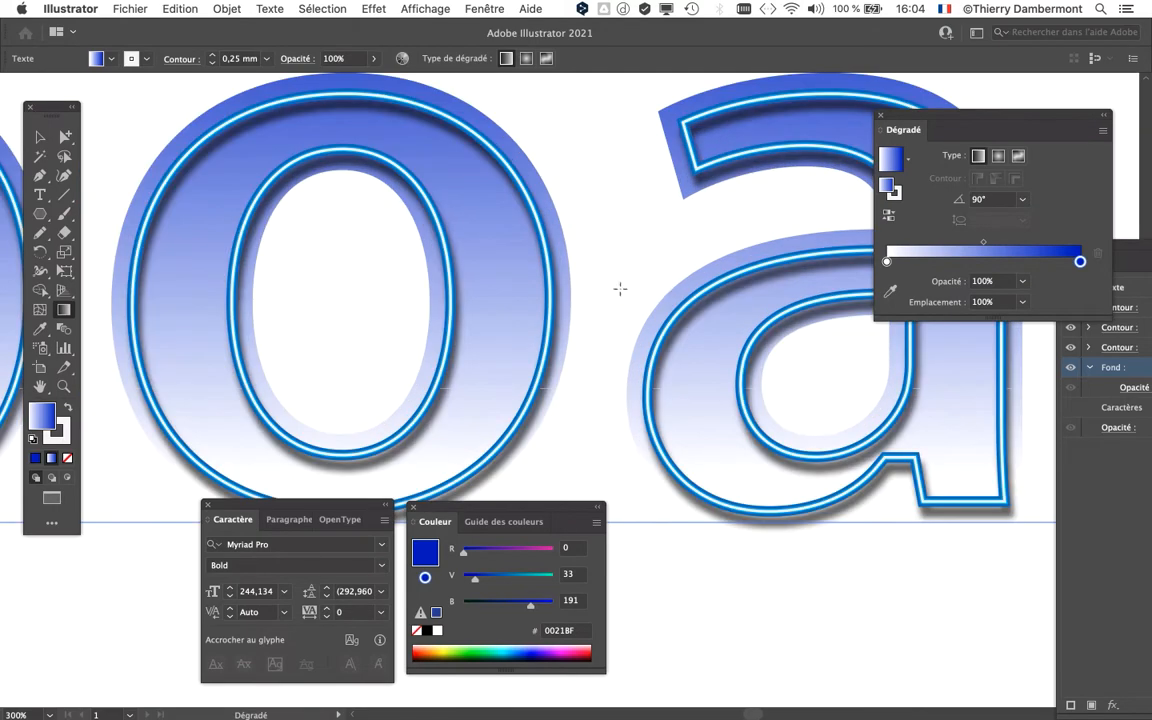
key(super+plus)
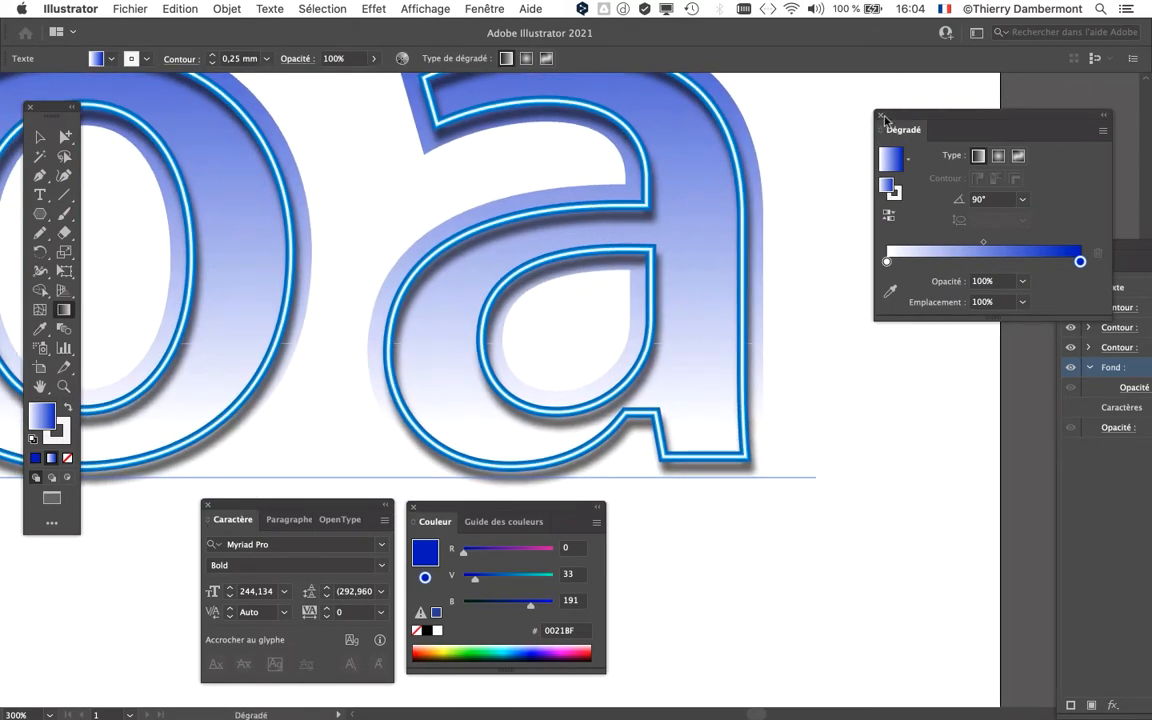
click(881, 115)
drag(1077, 247, 795, 207)
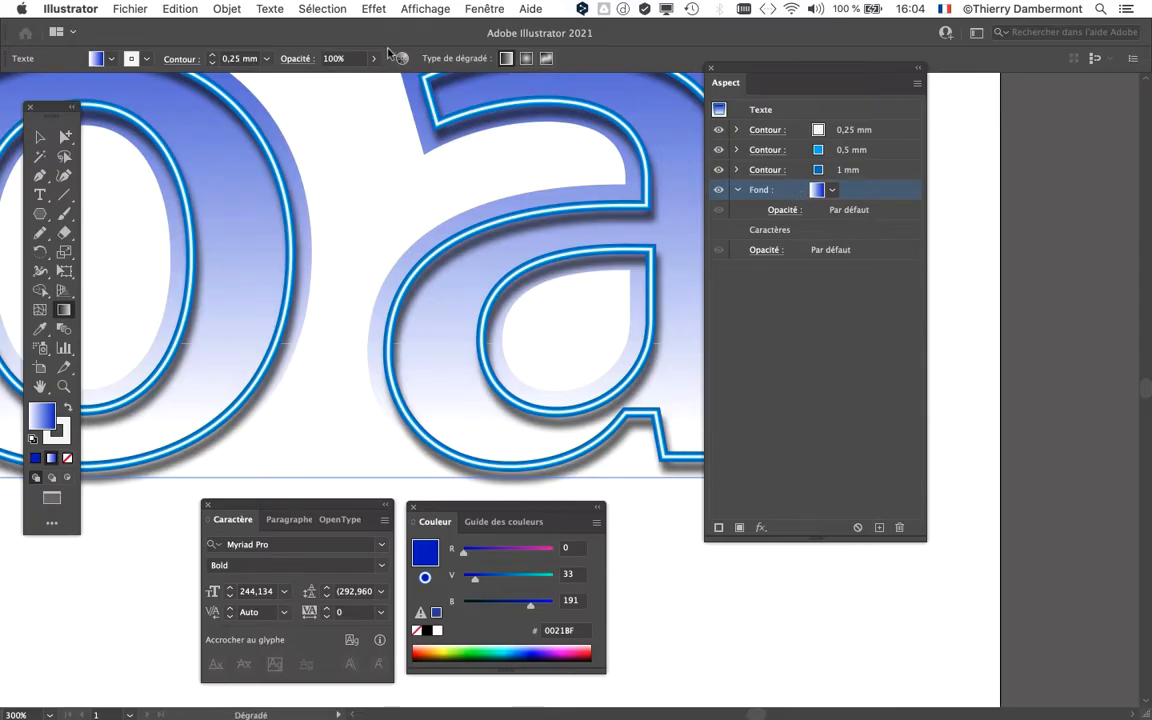
Start the artistic Film Grain effect (Grain photo) on the gradient fill and enlarge its preview to 190%.
click(375, 8)
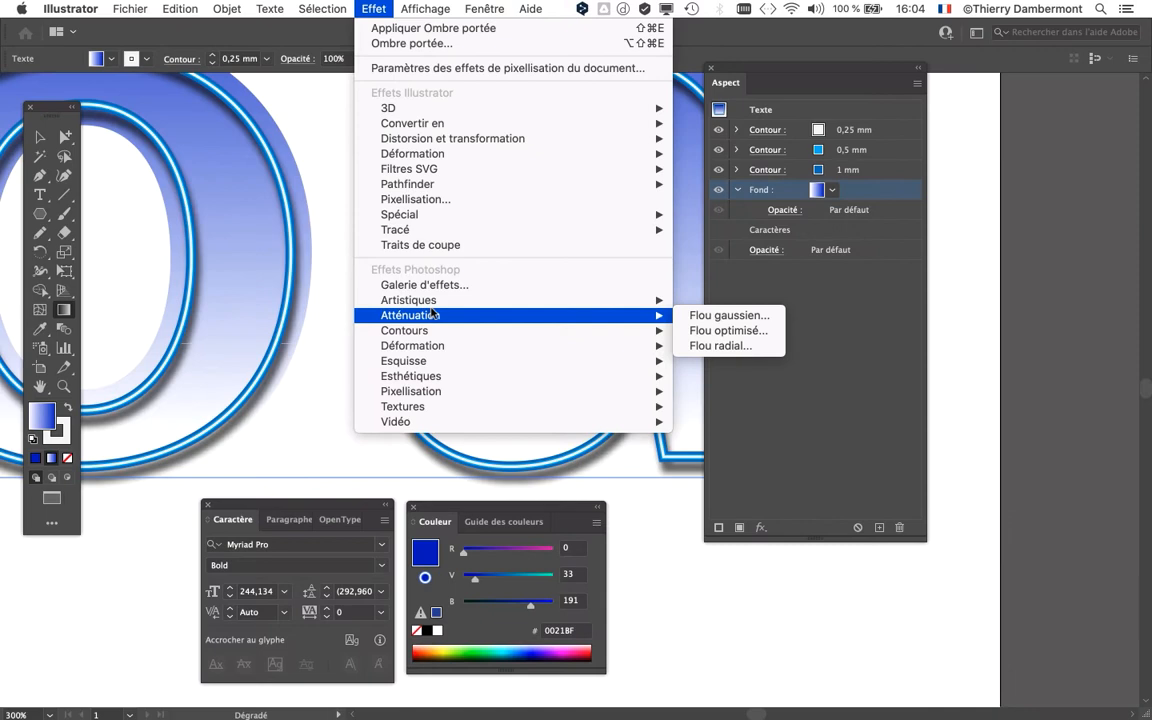
mouse_move(466, 262)
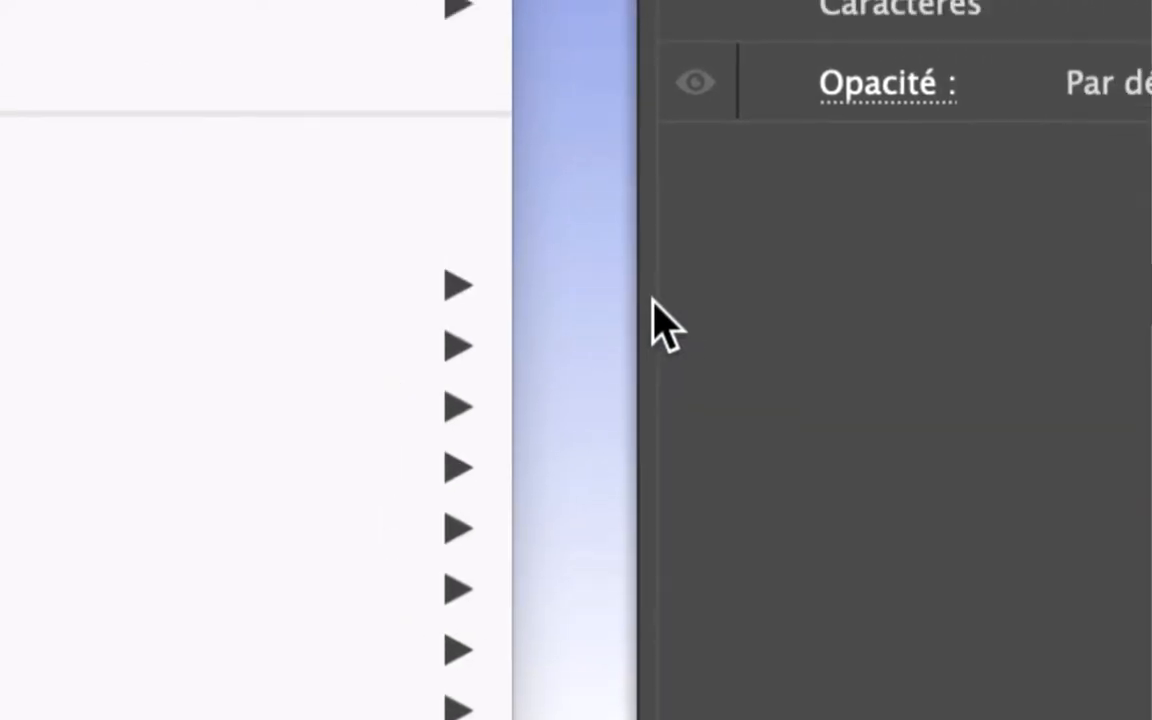
mouse_move(608, 298)
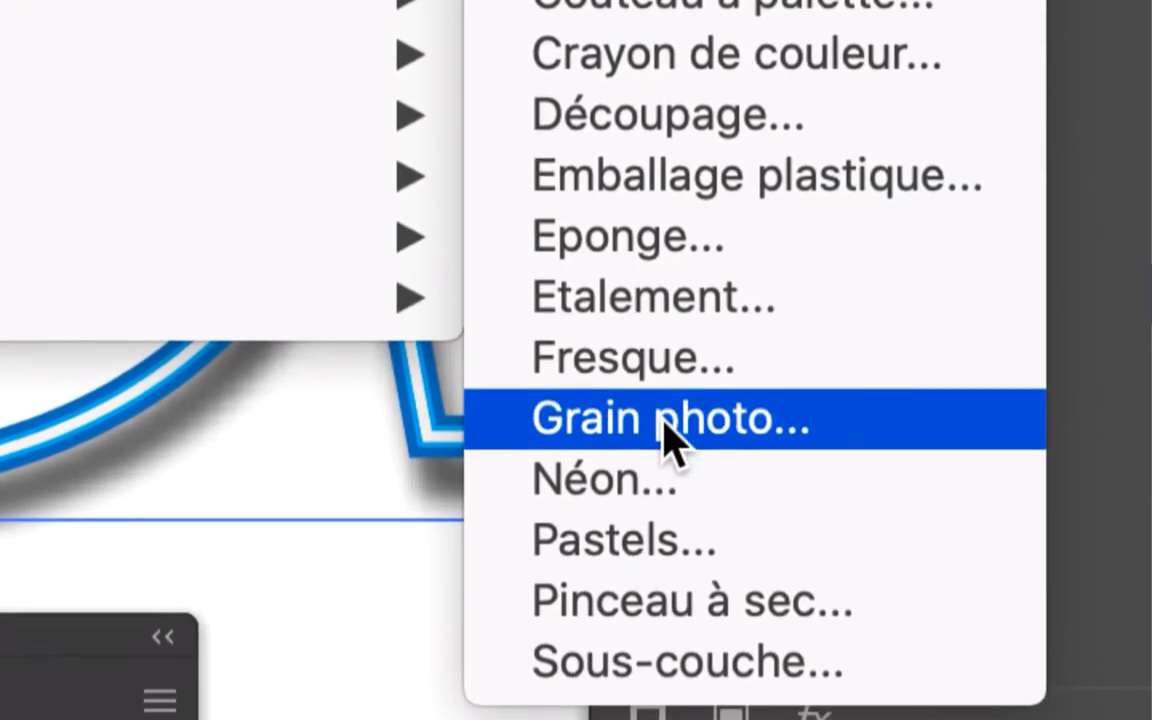
click(666, 435)
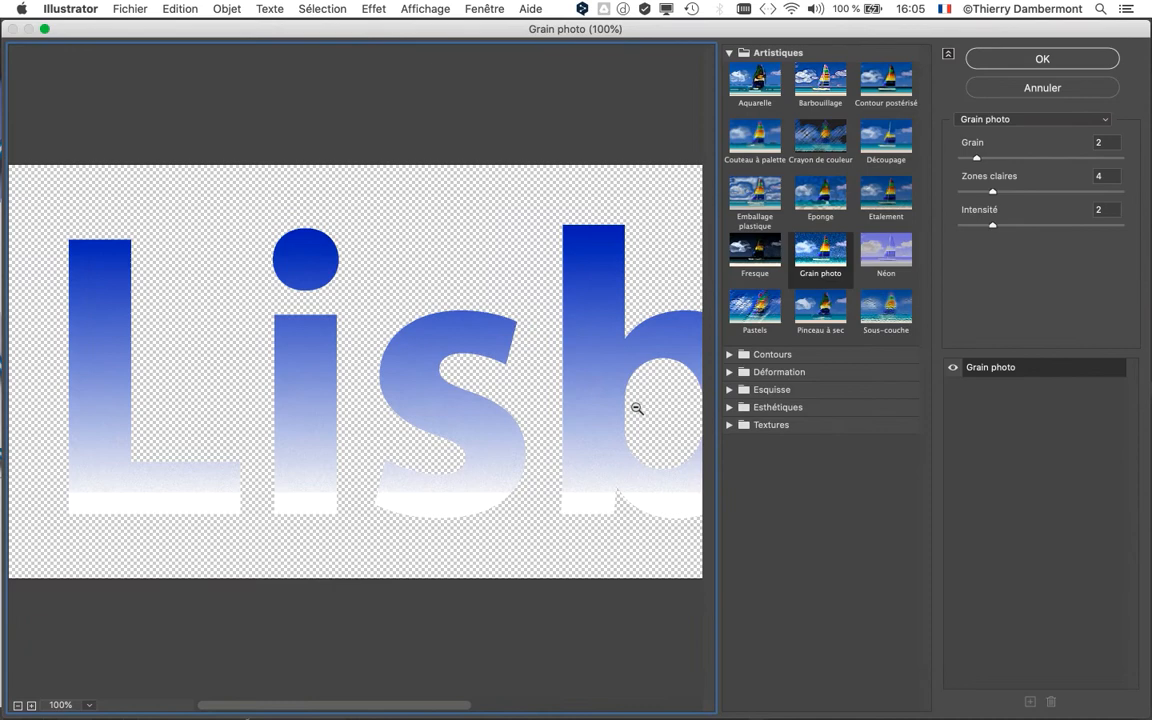
scroll(637, 408, up, 2)
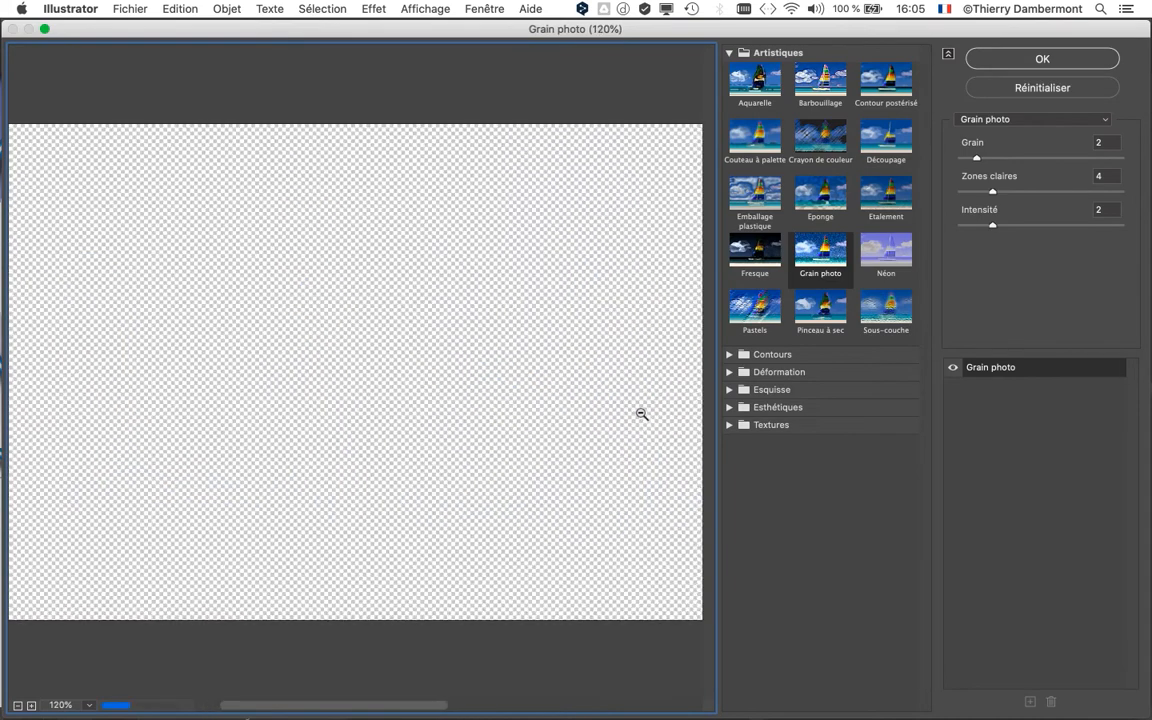
scroll(630, 398, up, 2)
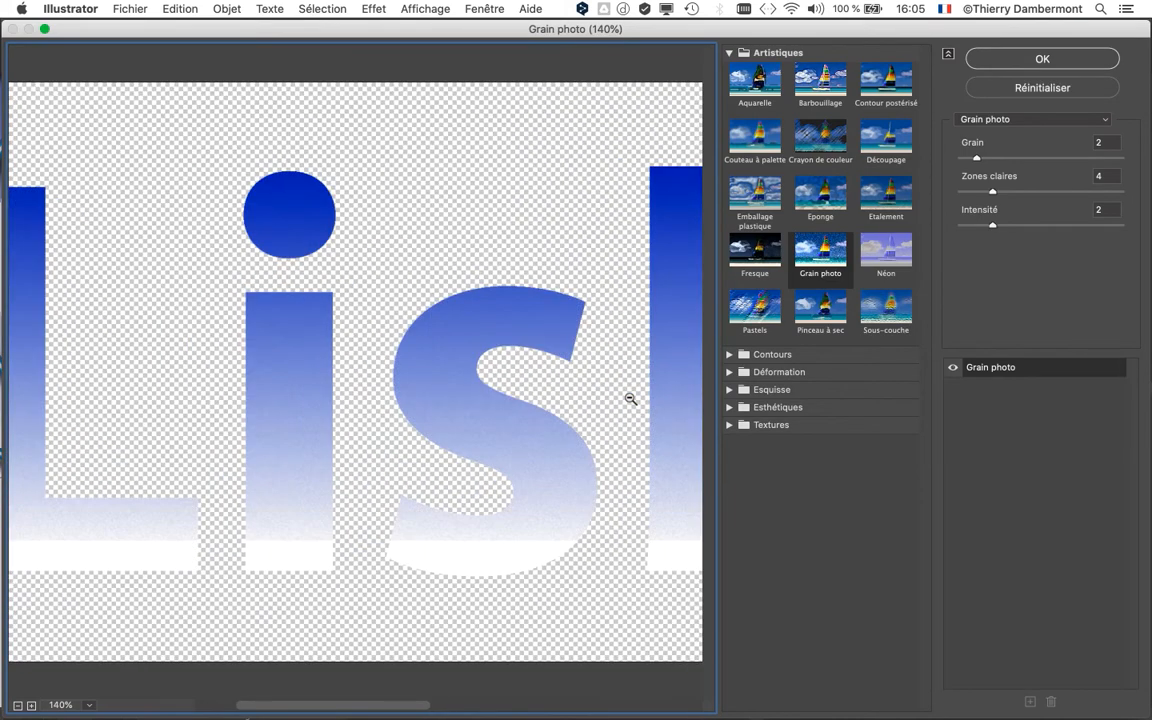
scroll(590, 400, up, 1)
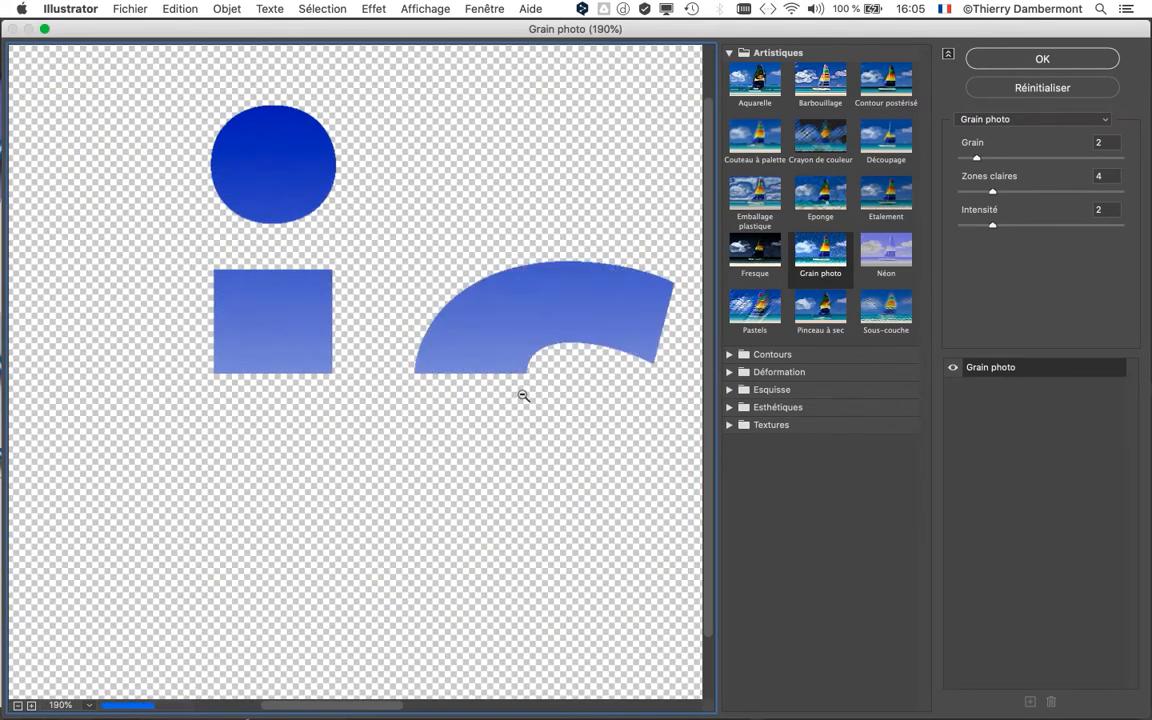
key(alt)
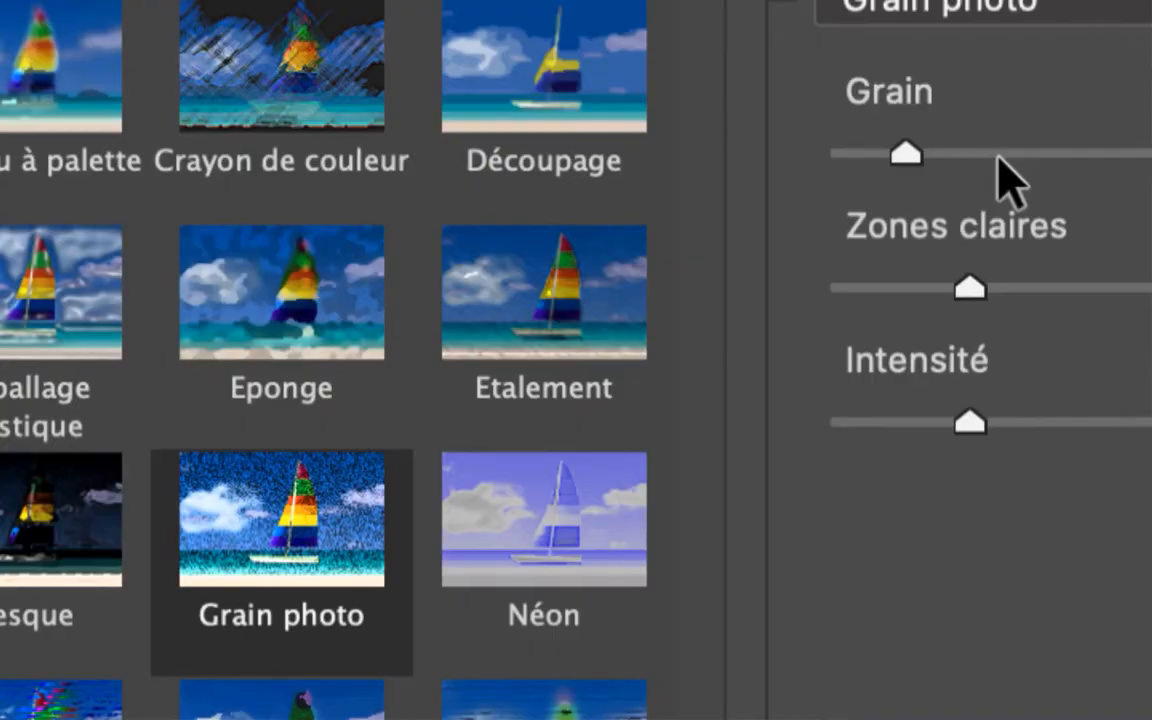
Try stronger Grain values such as 5 and 8, settle on 10, and apply the Grain photo effect to the fill.
click(998, 156)
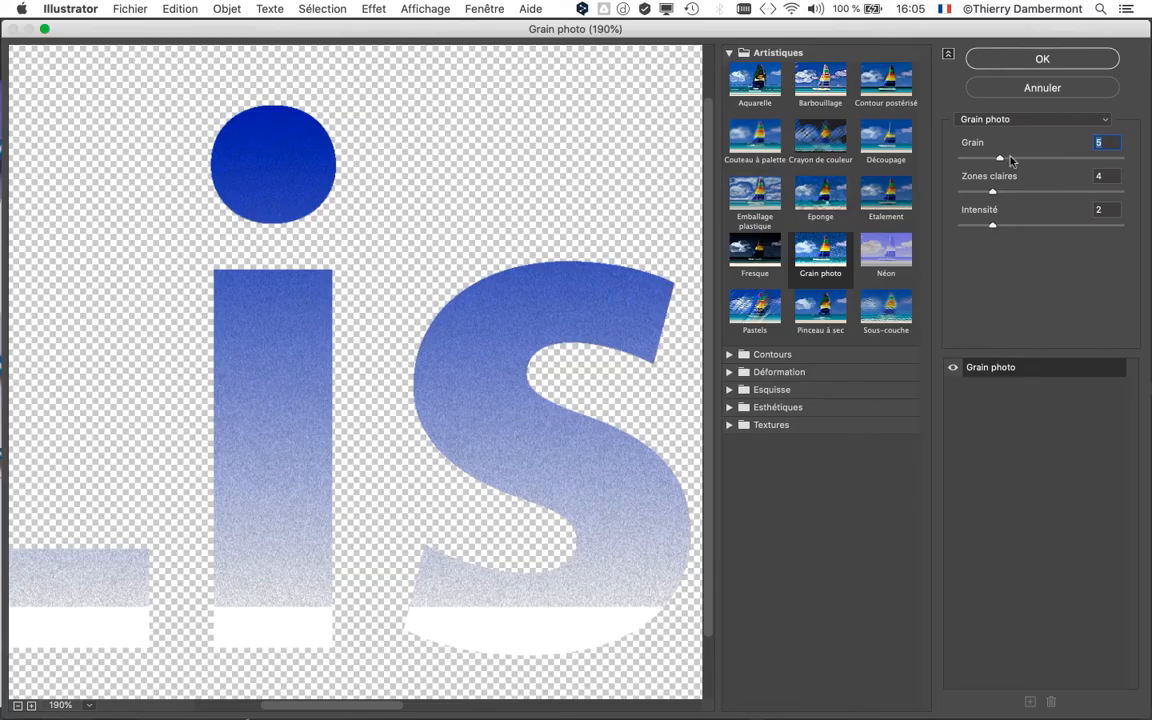
click(1010, 158)
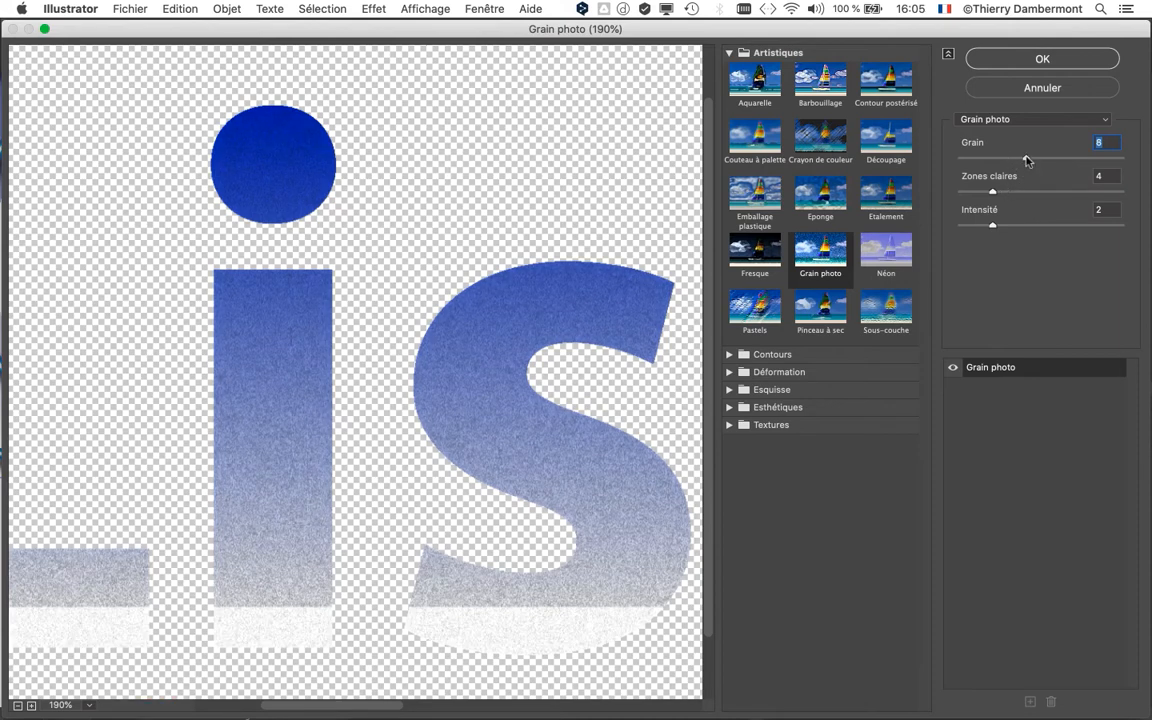
click(1033, 158)
click(1040, 158)
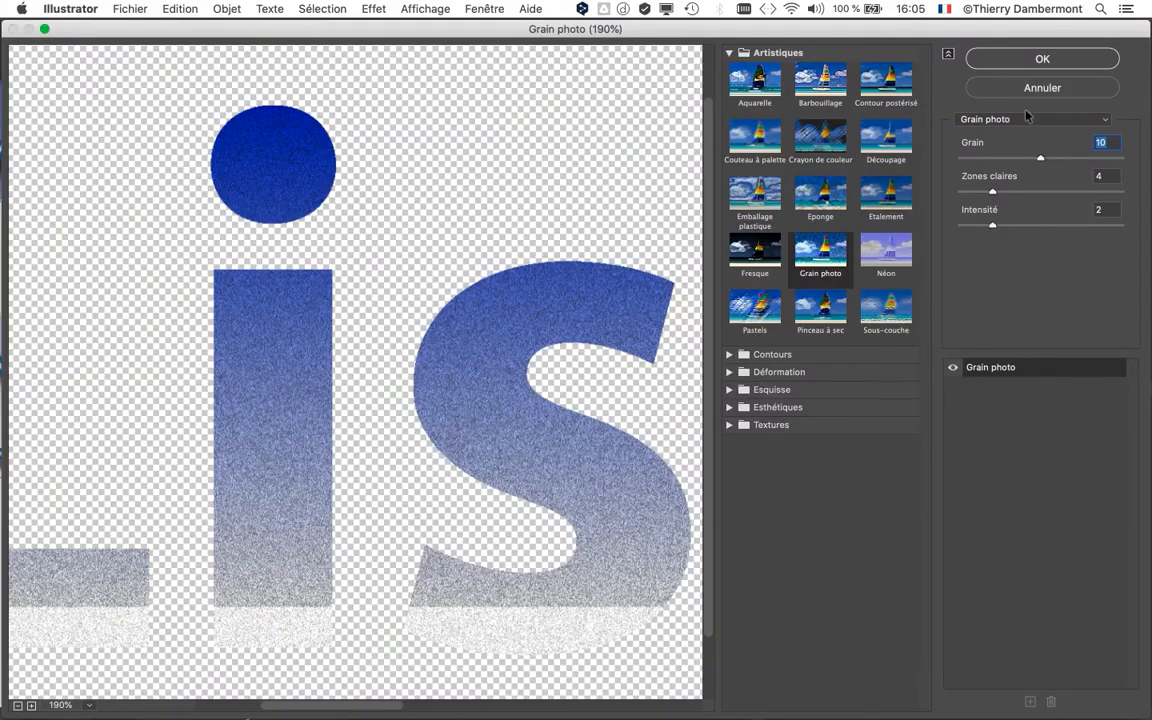
click(1043, 61)
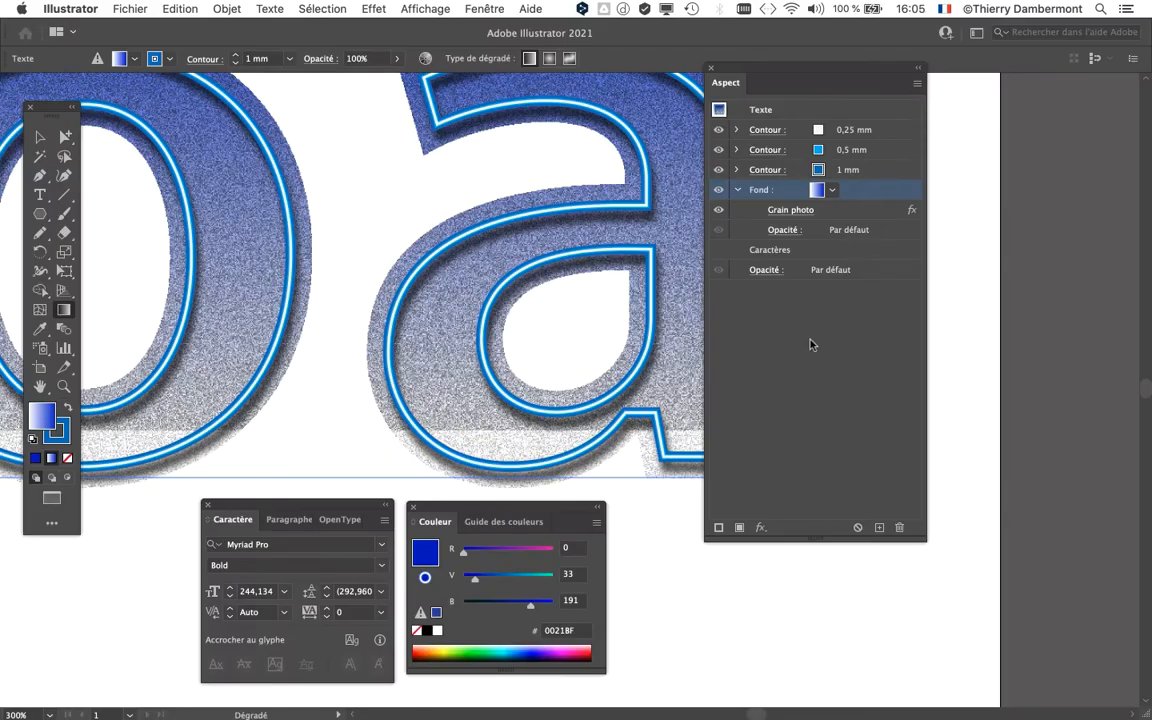
Examine the grain texture and the glowing outlines on the letters at several magnifications.
scroll(523, 284, up, 1)
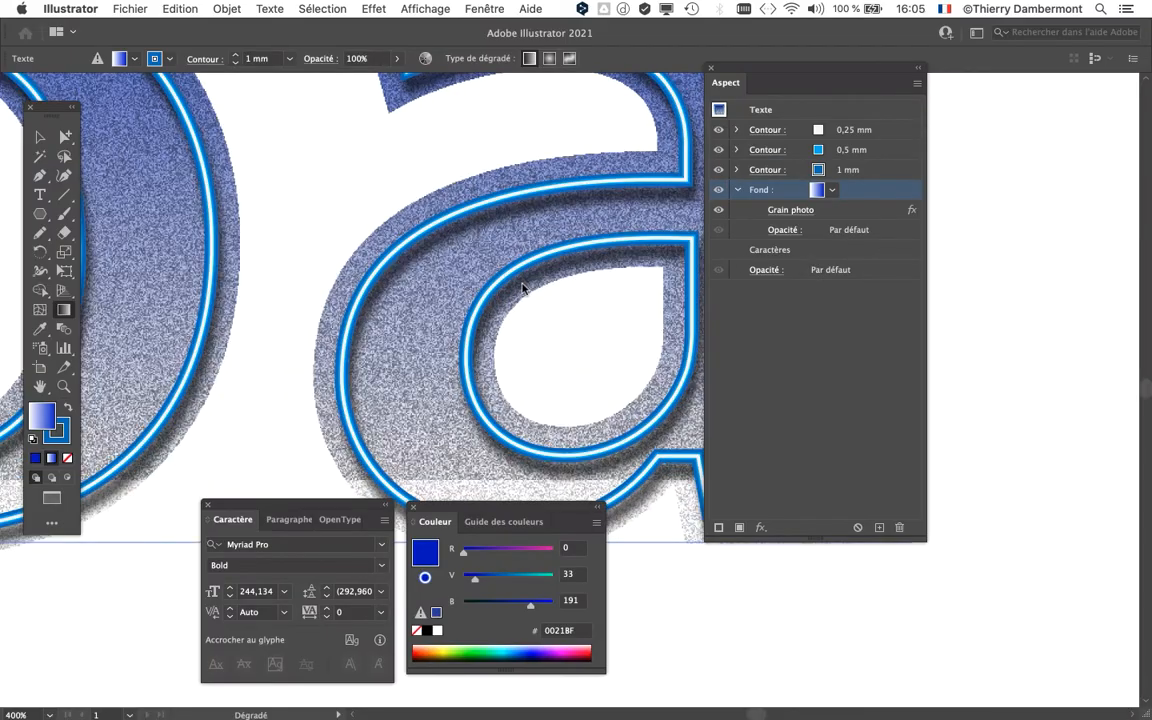
scroll(523, 284, down, 1)
scroll(523, 287, down, 1)
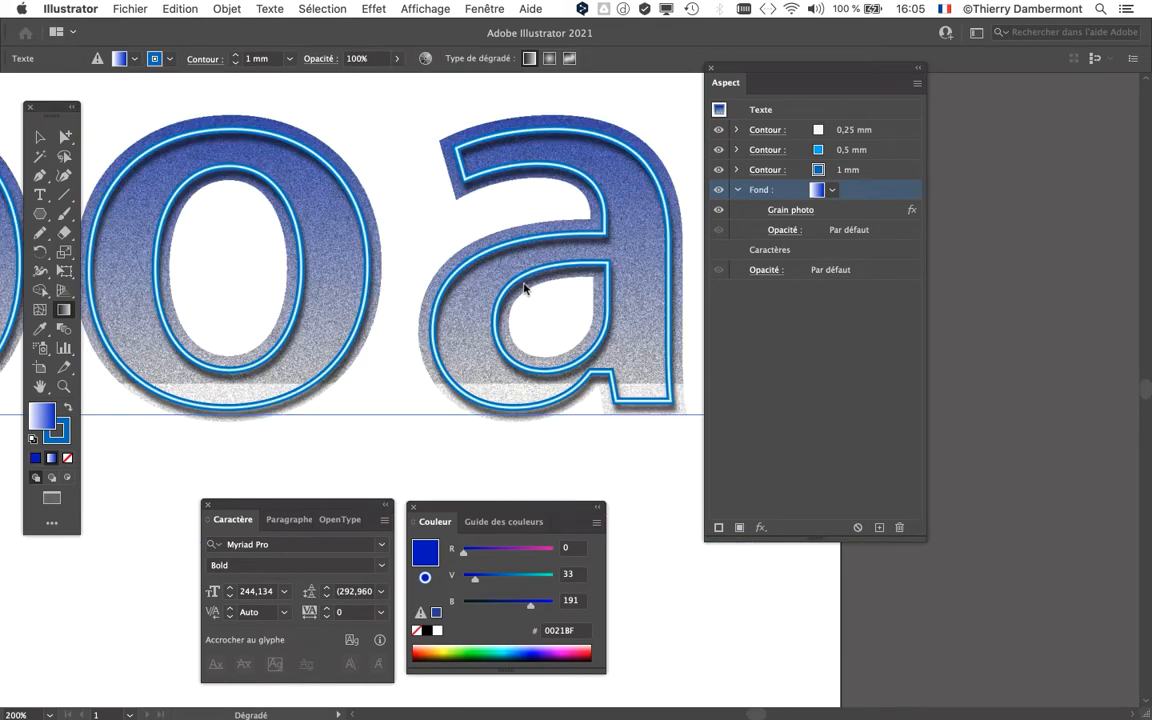
scroll(523, 287, down, 1)
scroll(508, 289, down, 1)
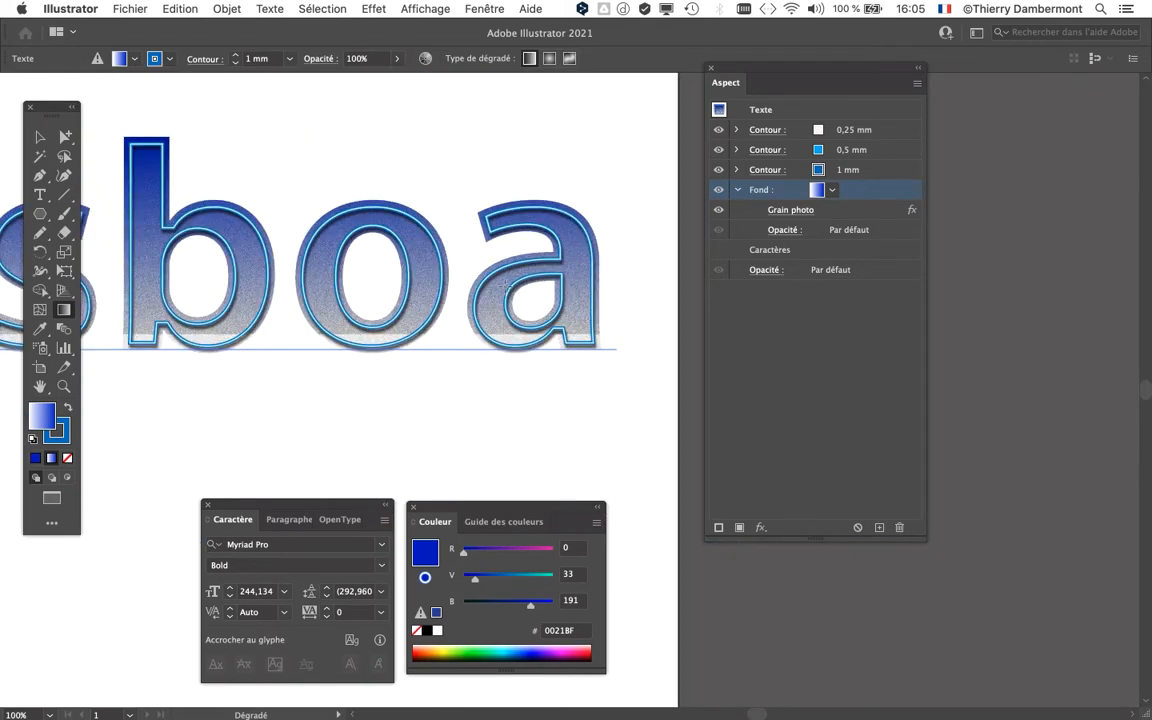
scroll(553, 313, up, 4)
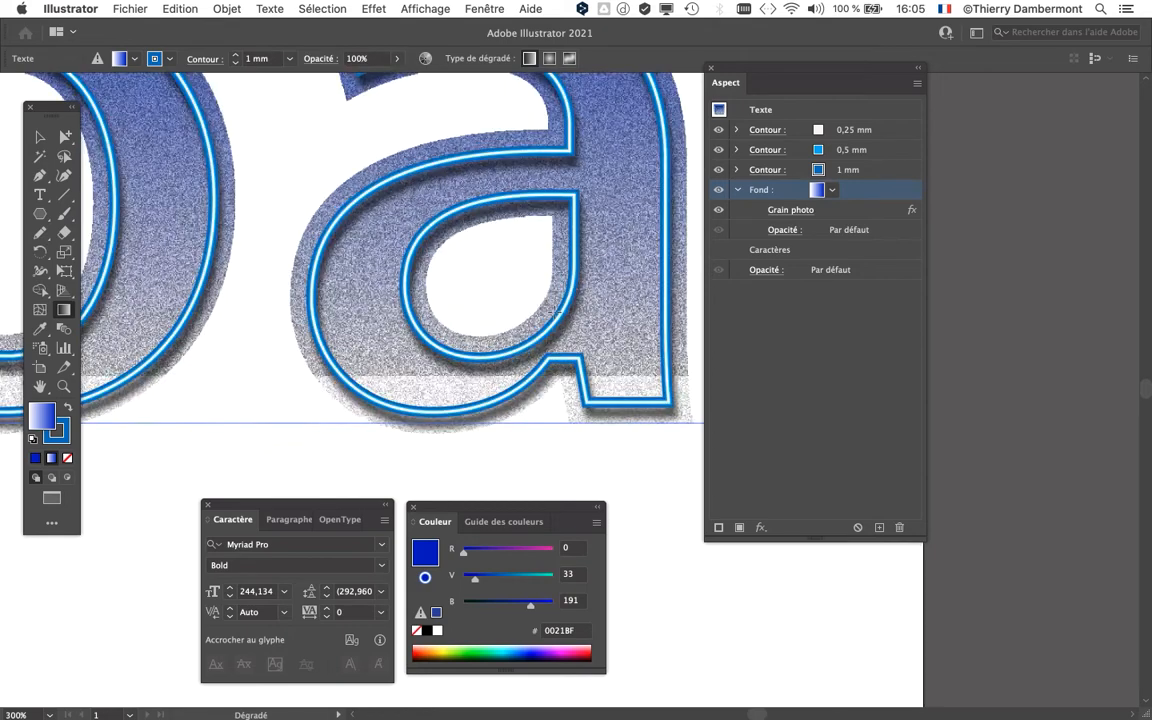
scroll(553, 313, down, 1)
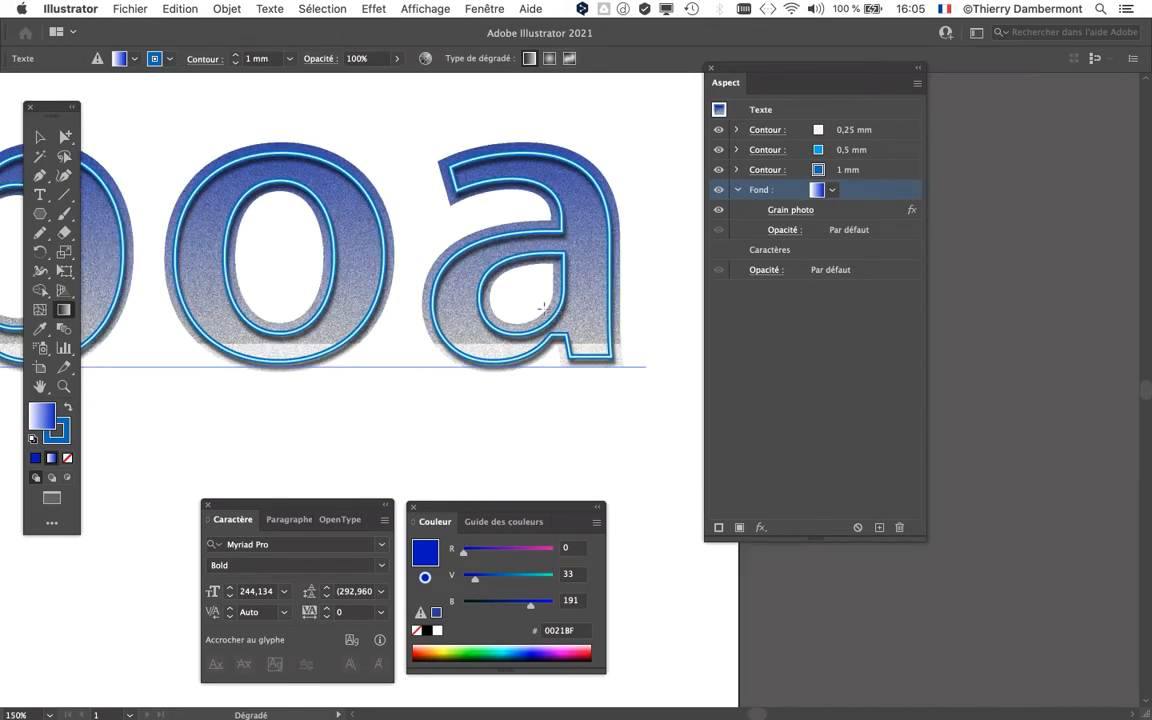
scroll(545, 307, down, 1)
scroll(466, 290, down, 1)
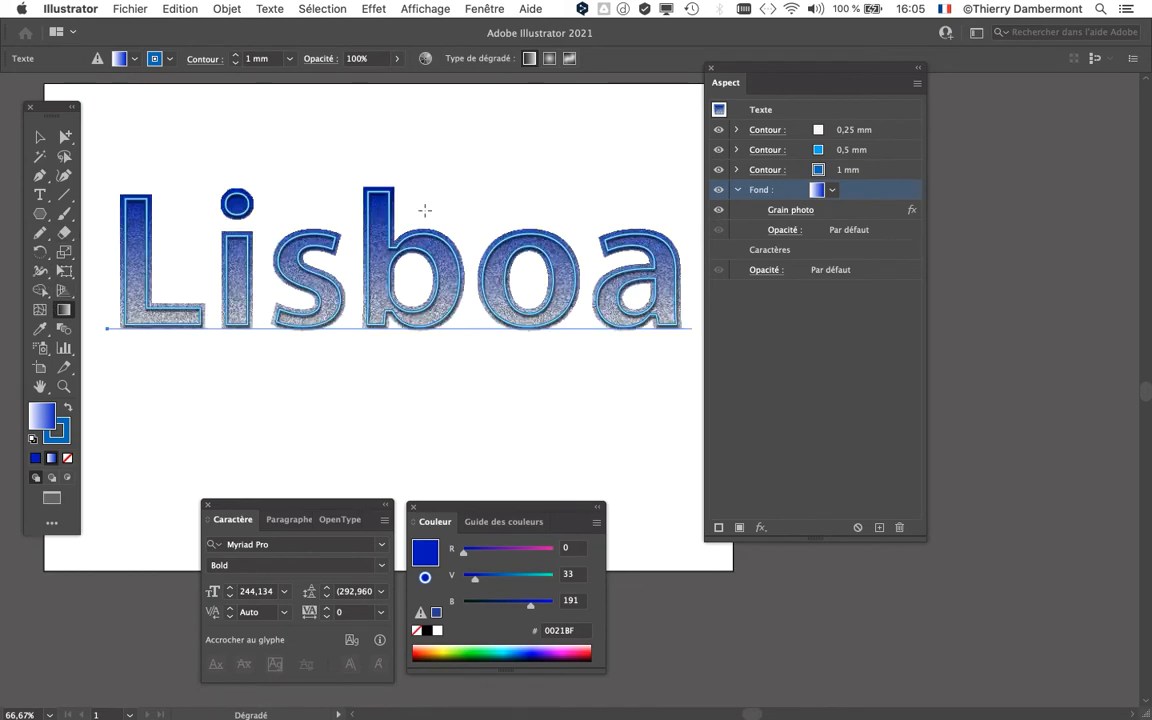
scroll(425, 210, up, 3)
scroll(541, 293, up, 3)
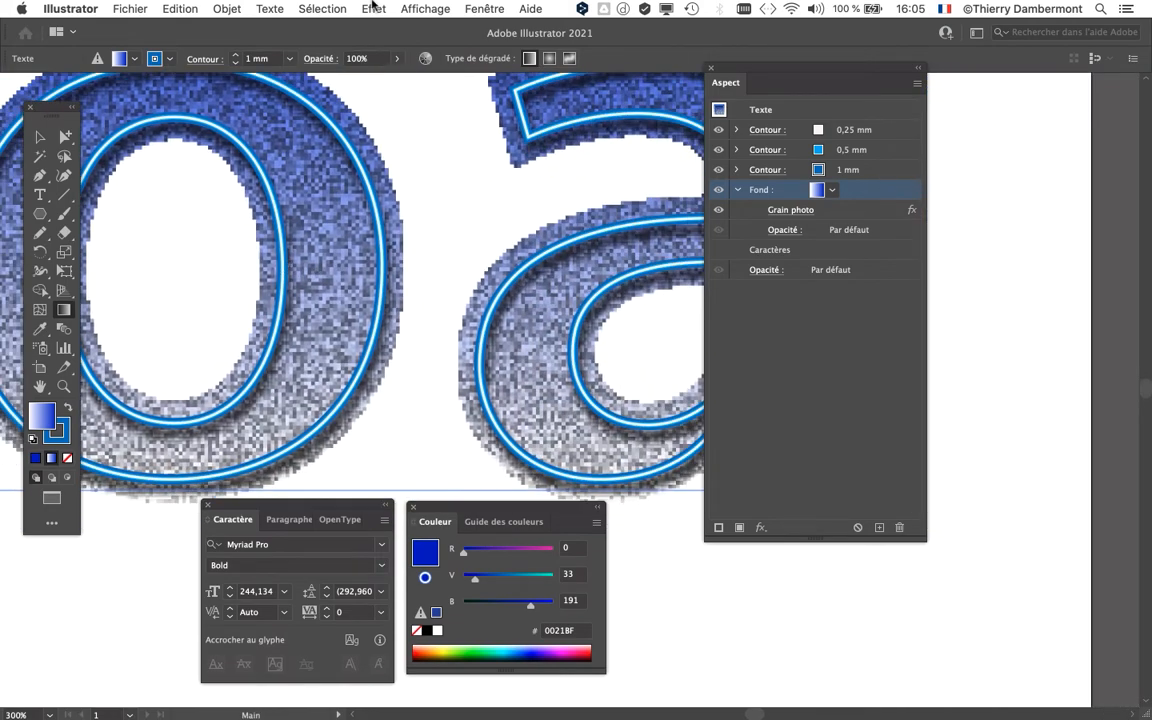
Try the document raster effects resolution at Moyenne (150 ppp).
click(372, 8)
click(404, 70)
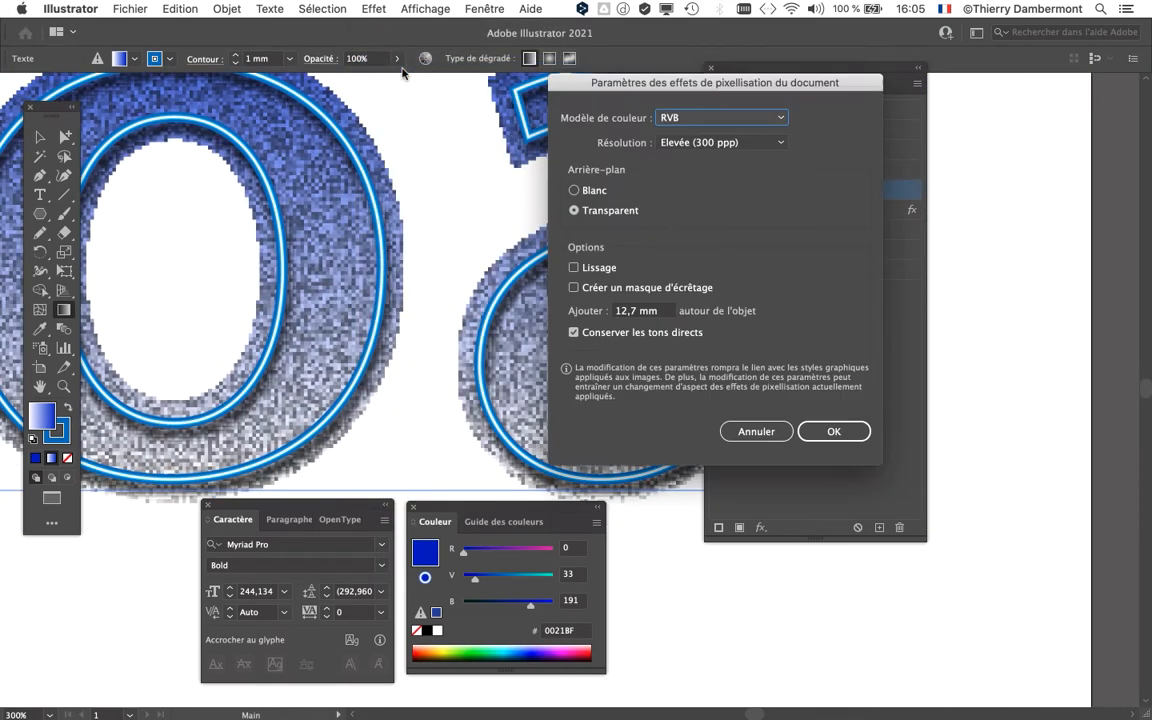
click(760, 428)
click(381, 8)
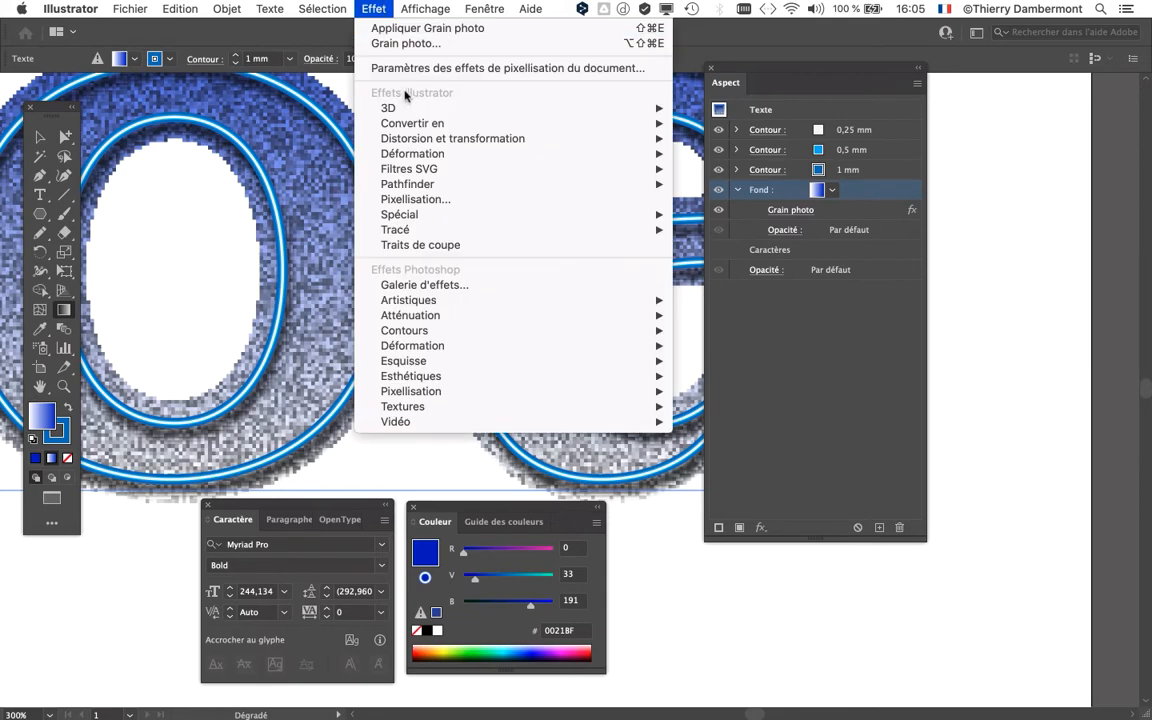
click(404, 70)
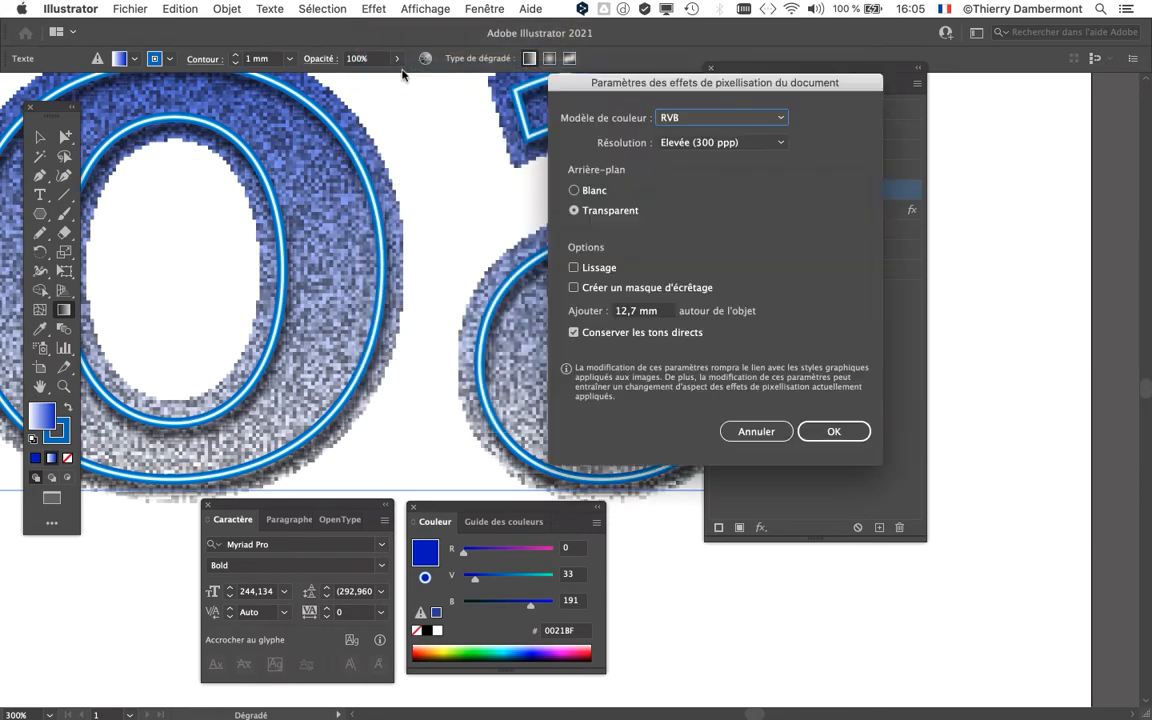
click(708, 145)
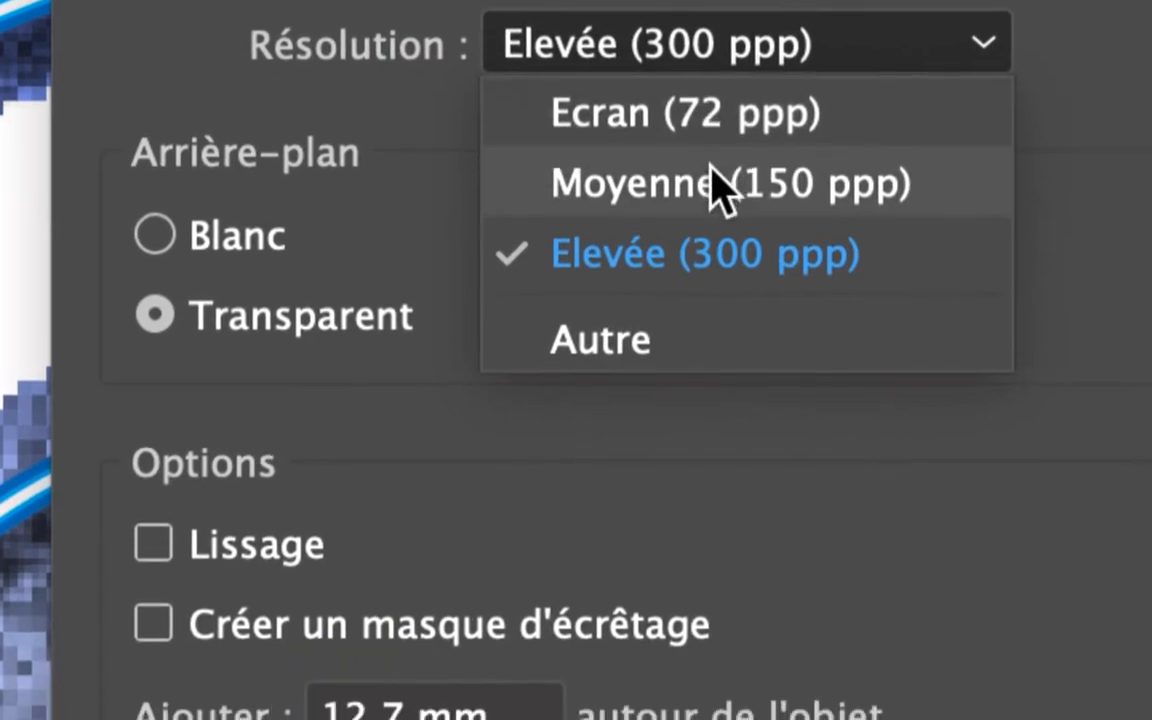
click(712, 167)
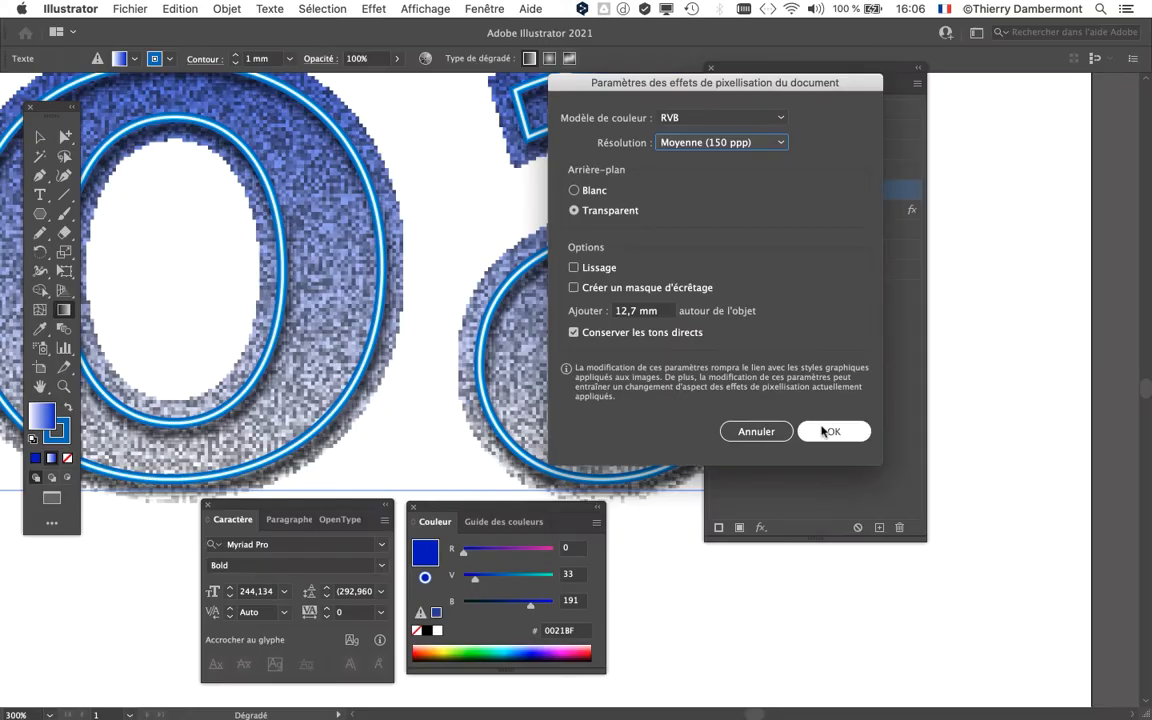
click(826, 431)
Set the document raster effects resolution to Elevée (300 ppp).
click(375, 8)
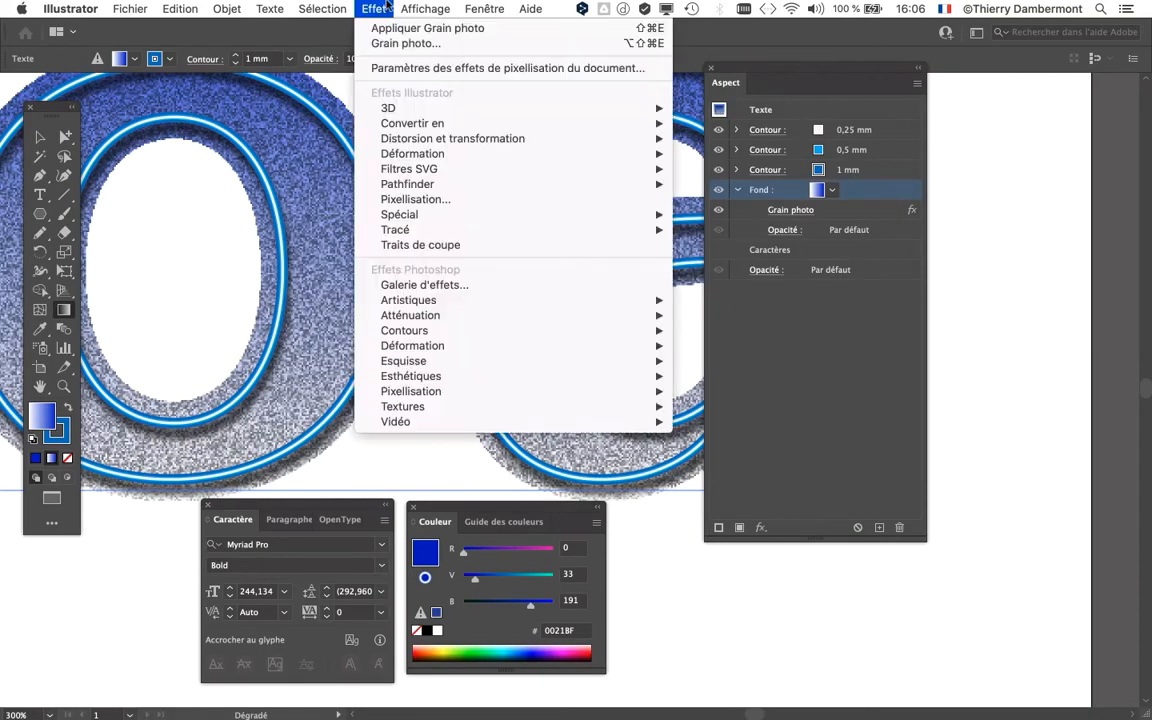
click(390, 66)
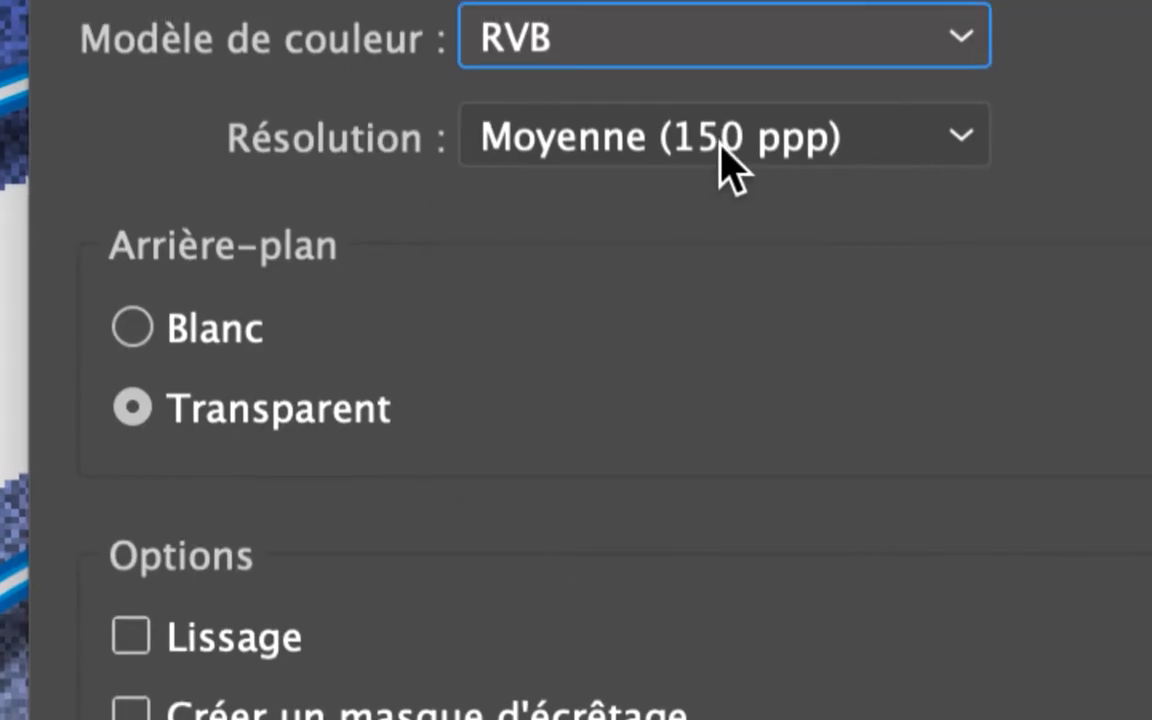
click(719, 151)
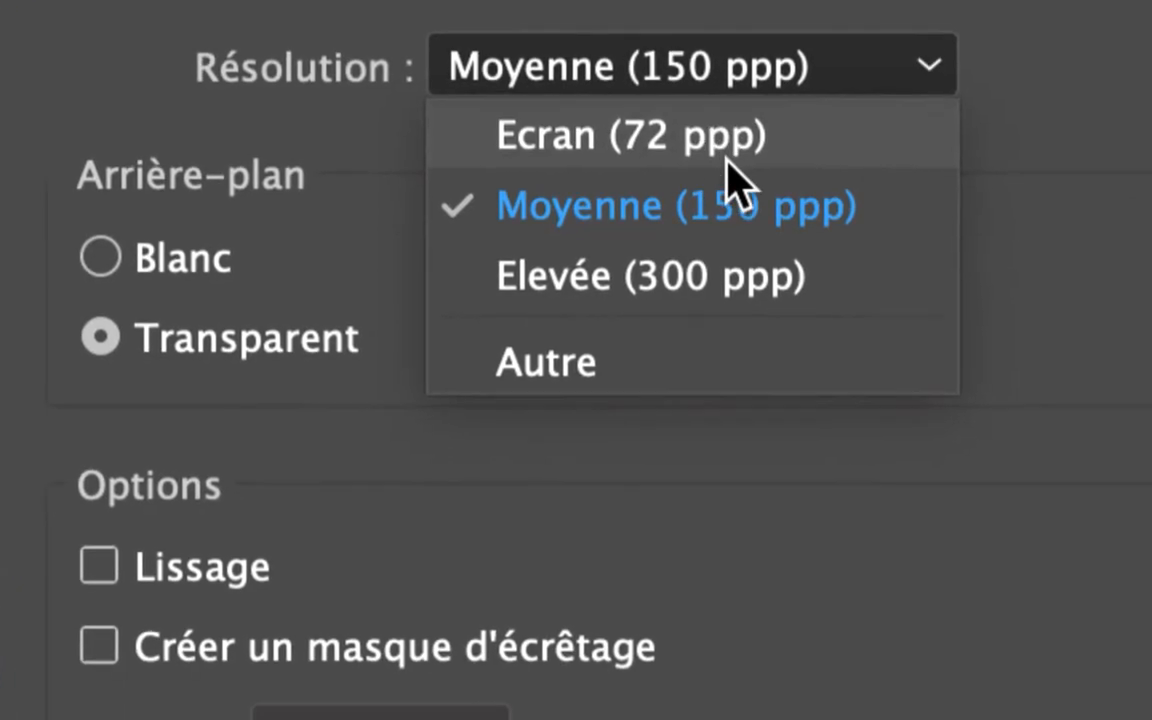
click(752, 282)
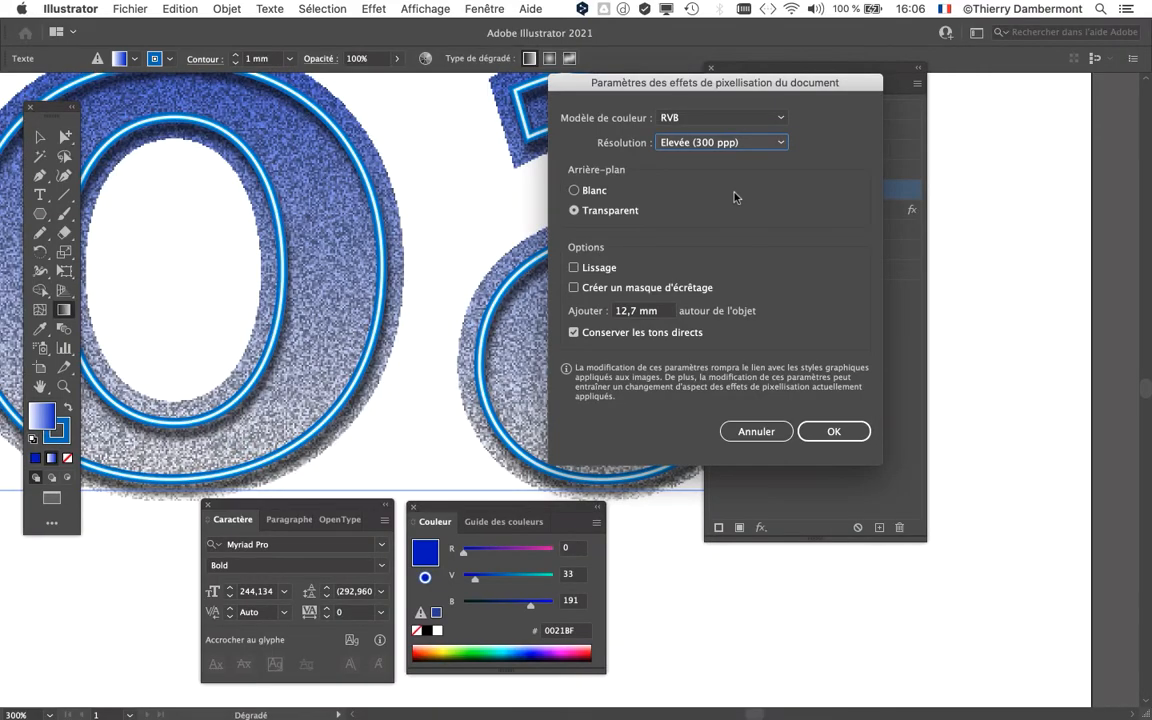
click(844, 435)
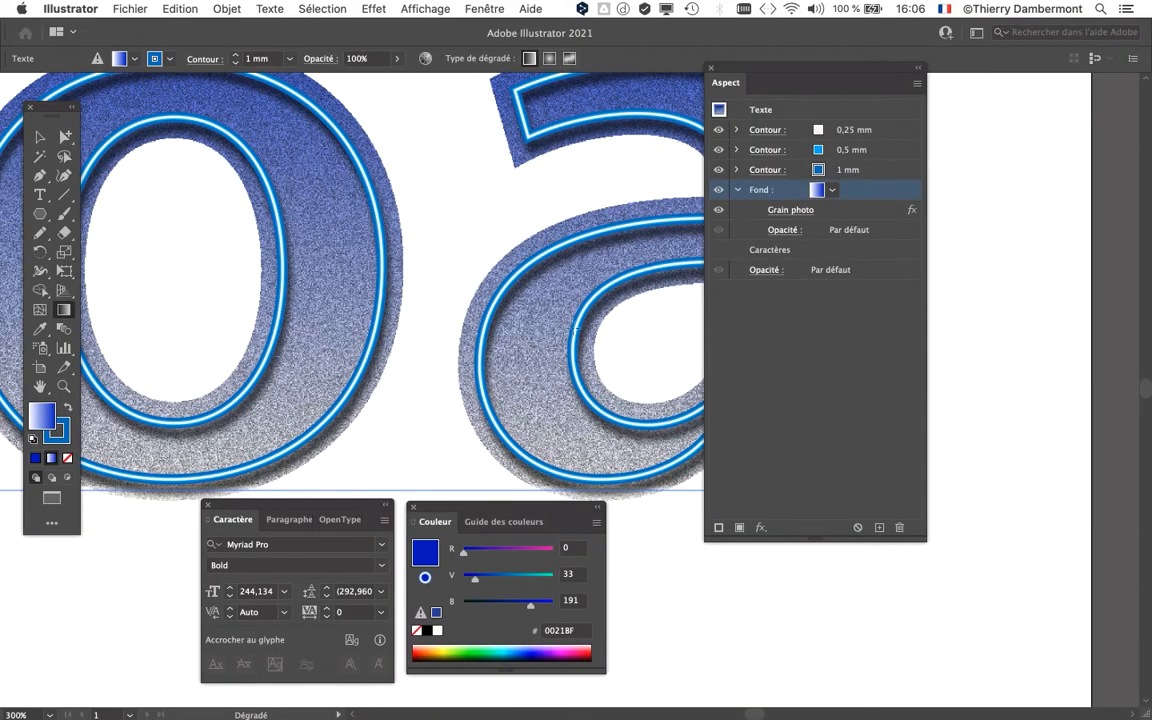
Move the Appearance panel clear of the final "a" and switch to the Selection tool.
key(super+plus)
drag(732, 76, 957, 211)
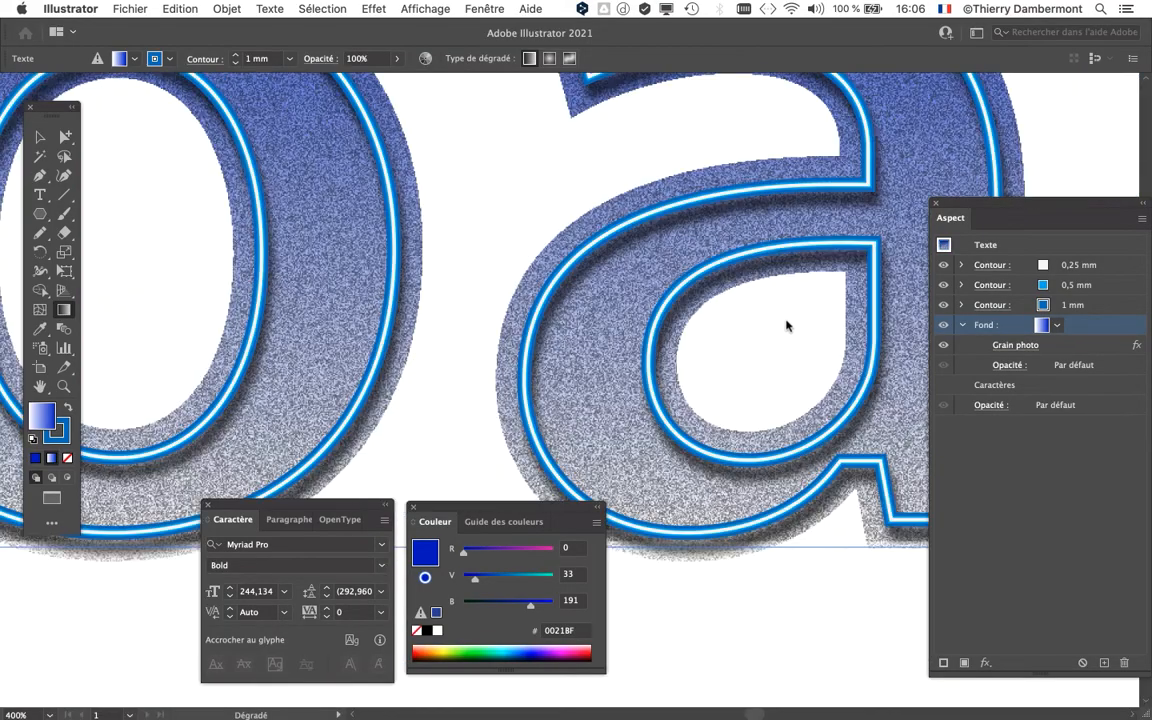
scroll(787, 325, down, 1)
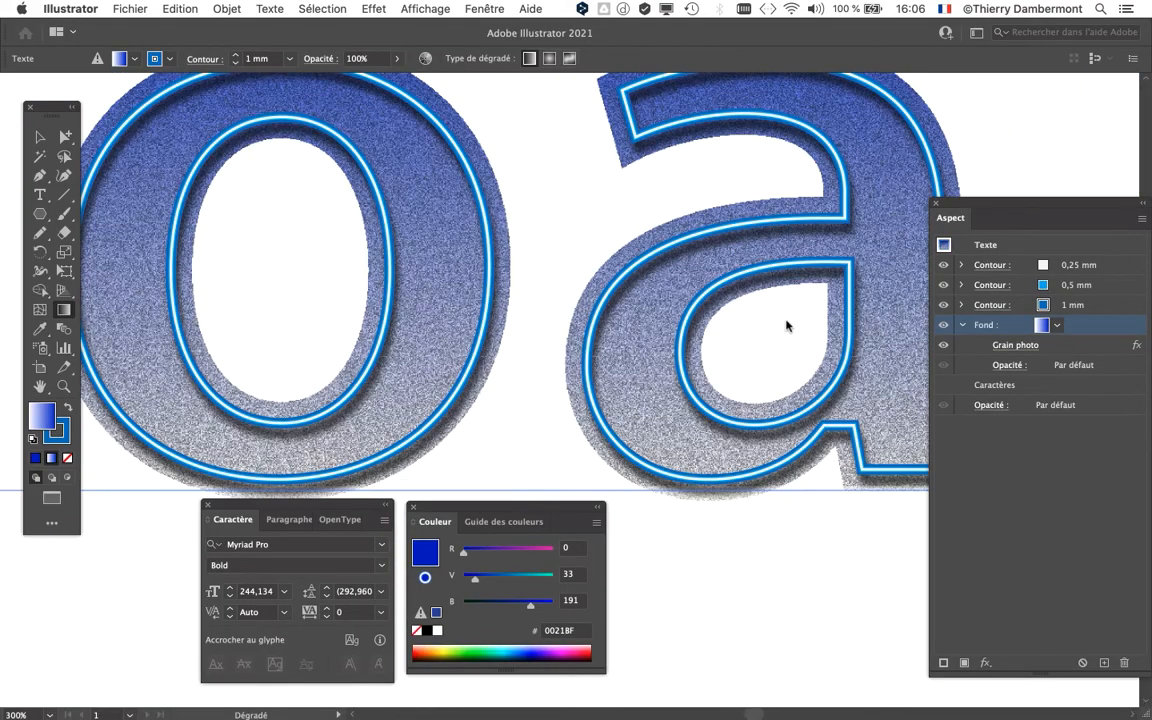
drag(750, 306, 525, 302)
scroll(532, 302, down, 1)
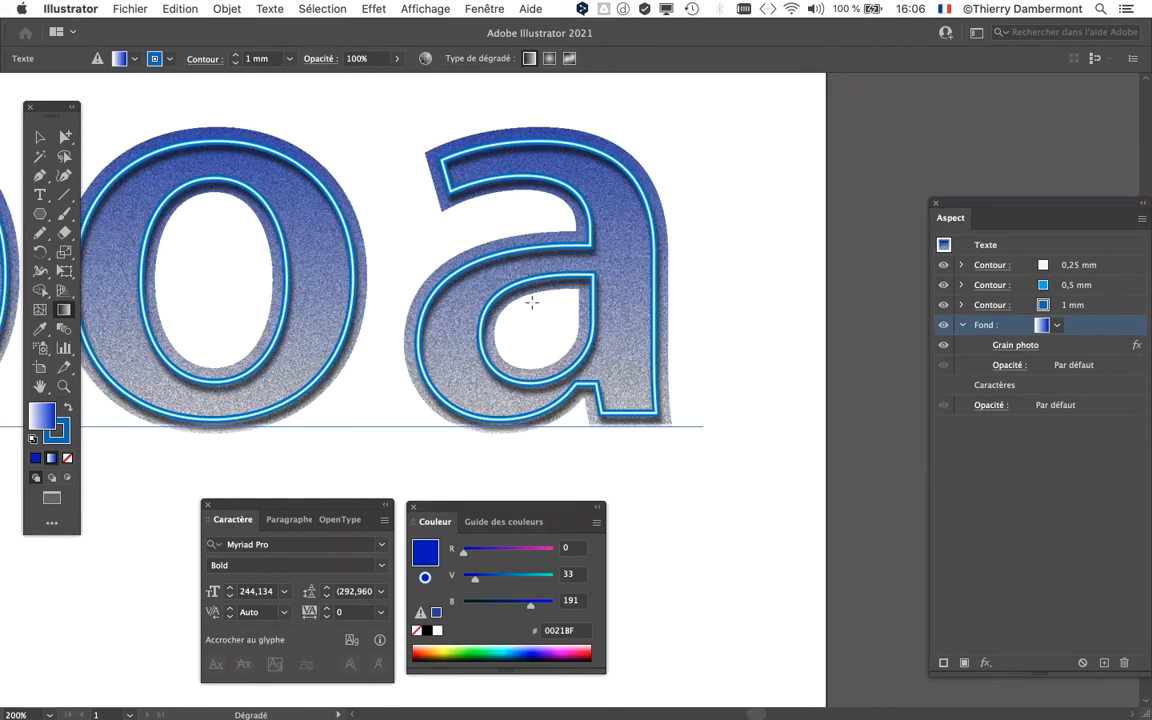
click(39, 134)
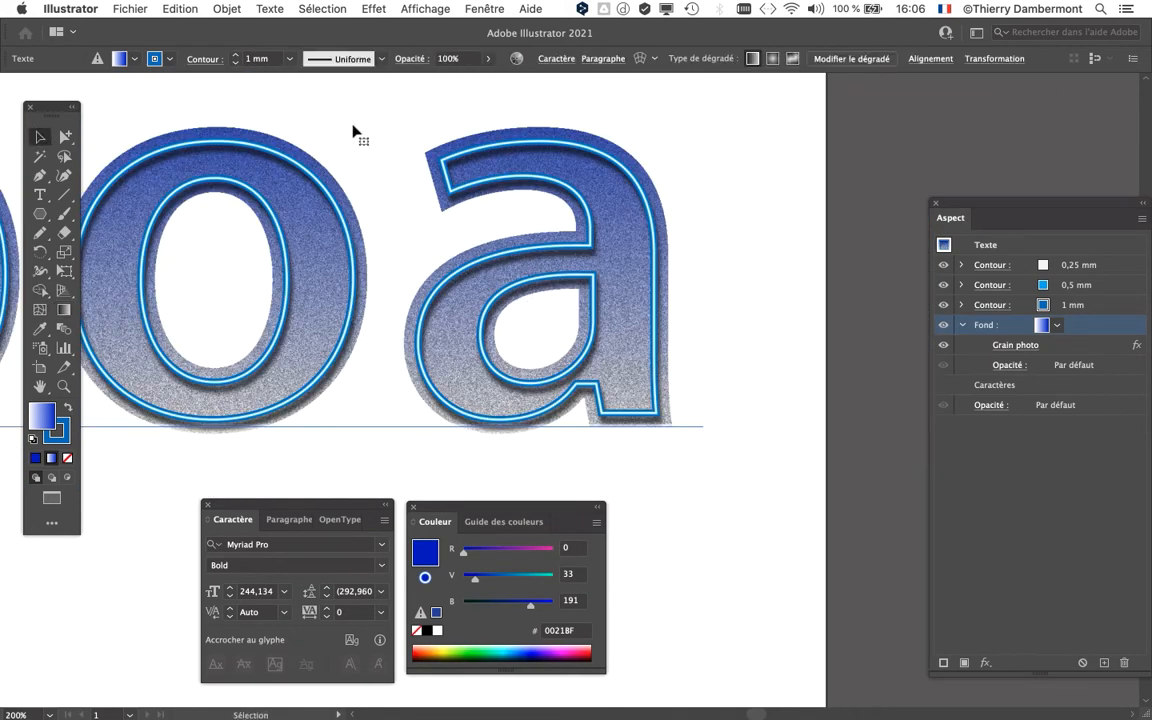
Collapse the Color and Character panels below the letters and place the Appearance panel beside the "a".
scroll(600, 250, up, 1)
drag(551, 508, 692, 577)
drag(330, 507, 306, 565)
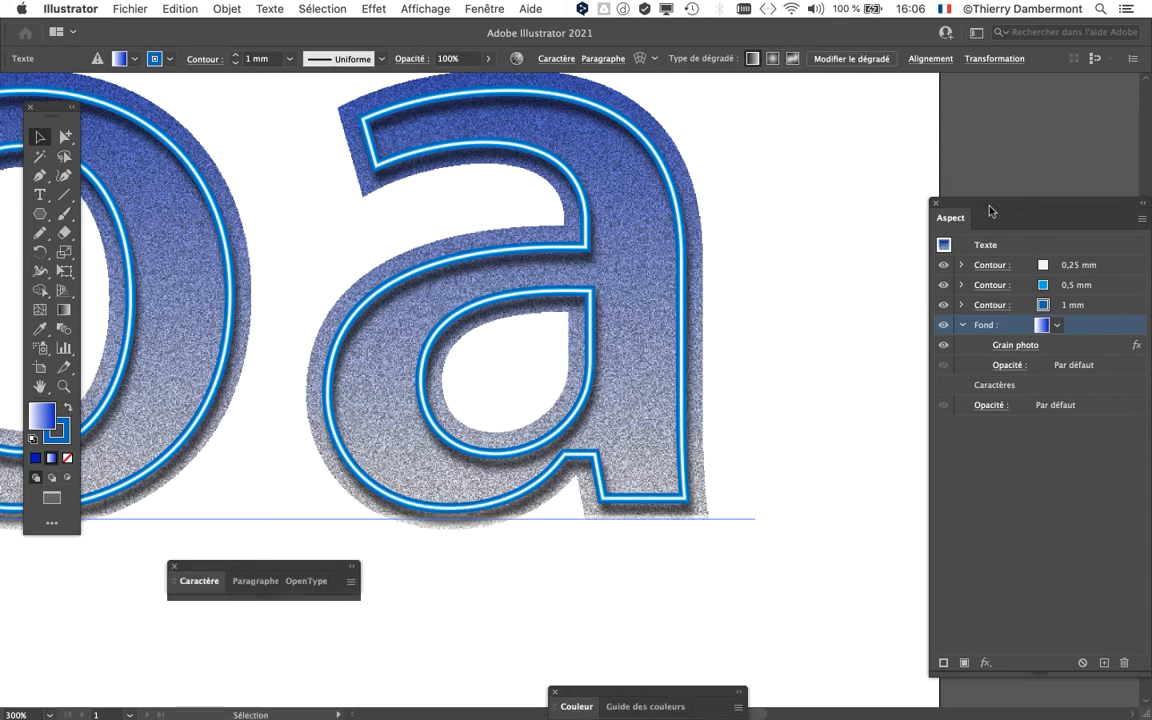
drag(990, 211, 831, 132)
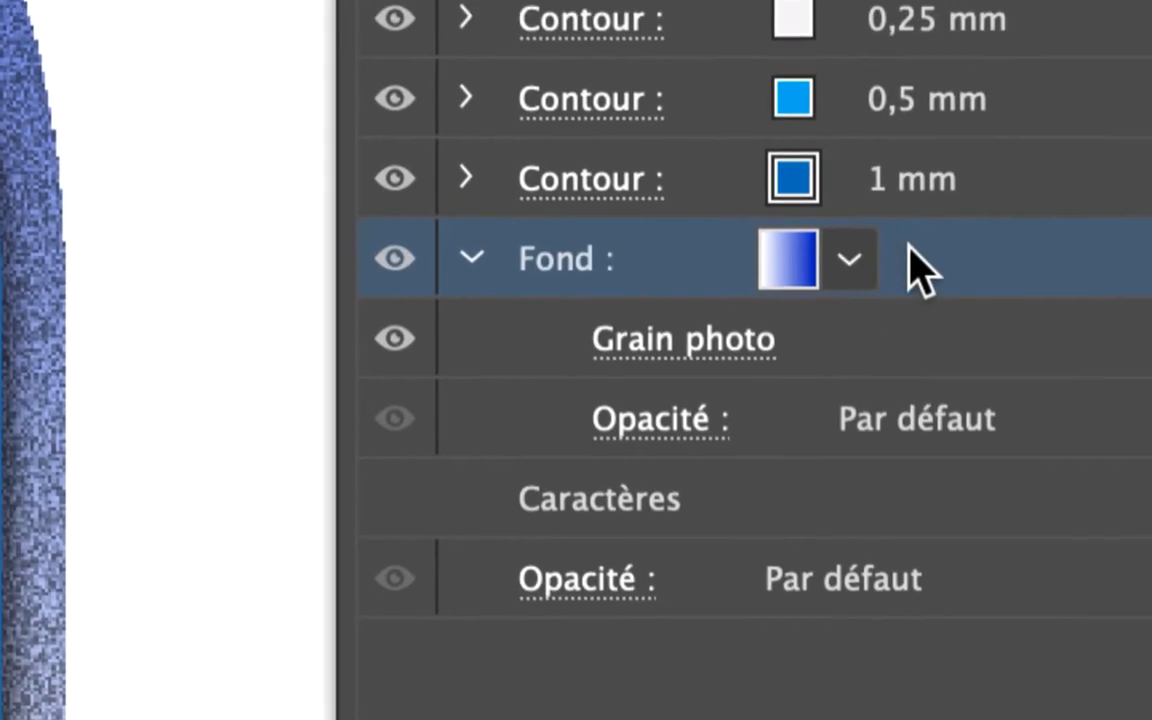
Expand the effects of all three strokes in the Appearance panel, resize it and place it beside the text.
click(945, 215)
click(957, 157)
click(985, 78)
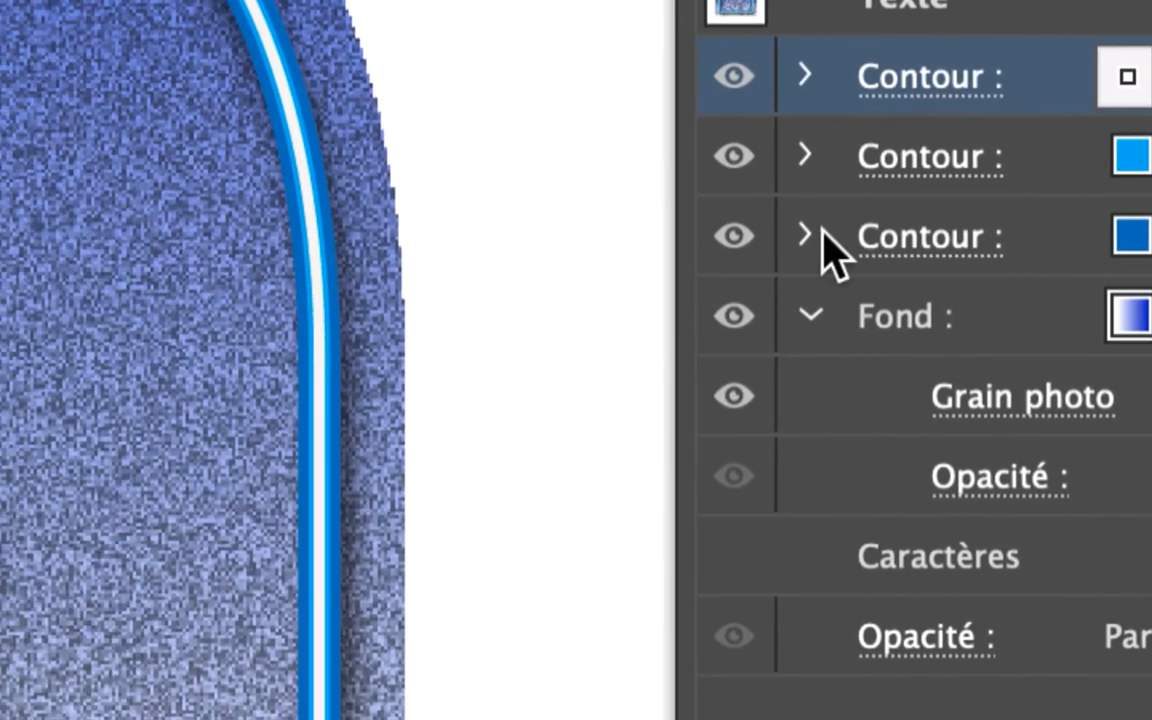
click(391, 313)
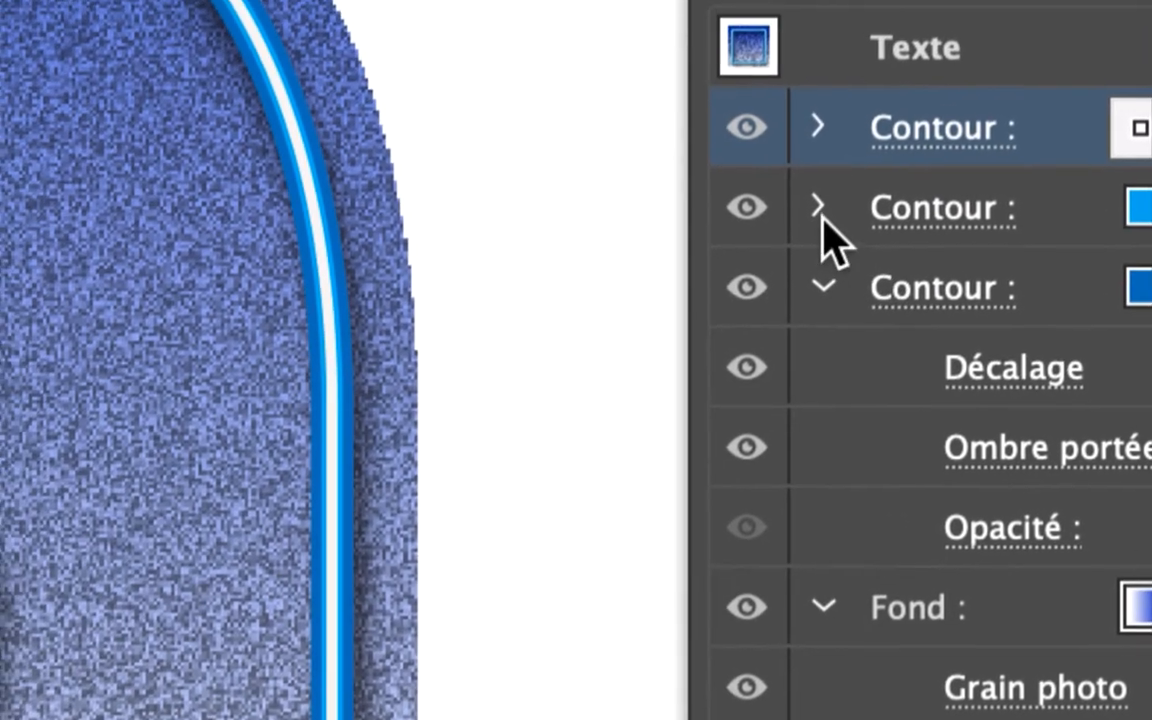
click(660, 94)
click(660, 14)
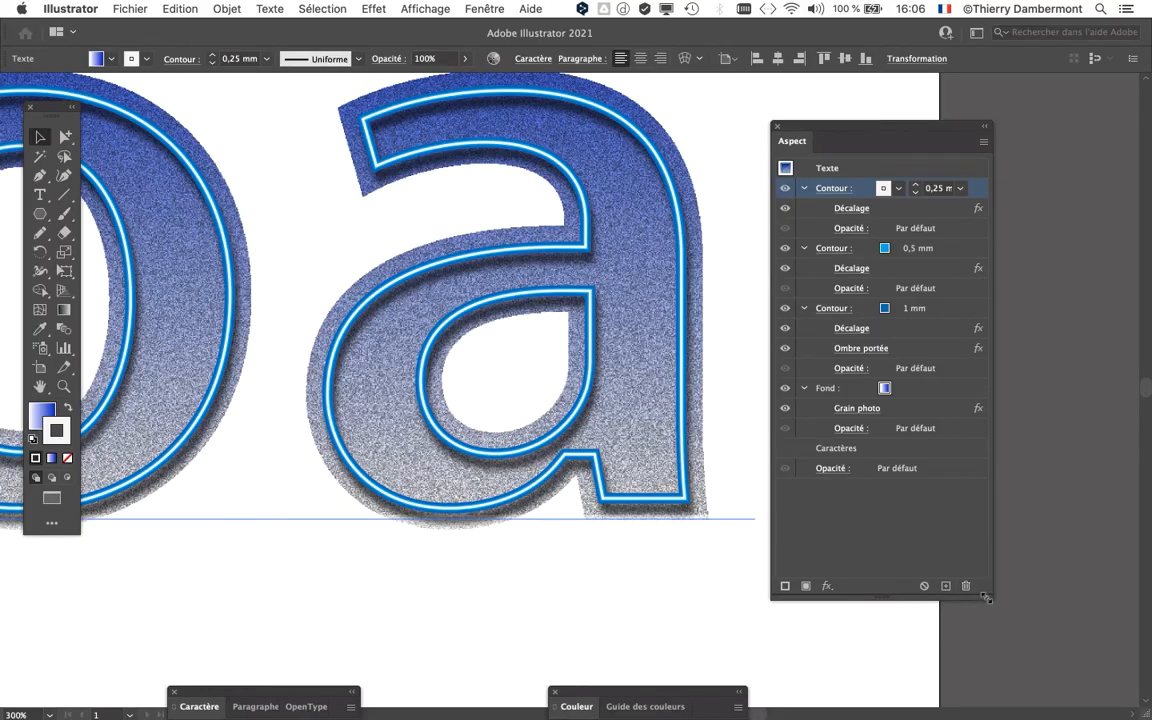
drag(985, 597, 1010, 533)
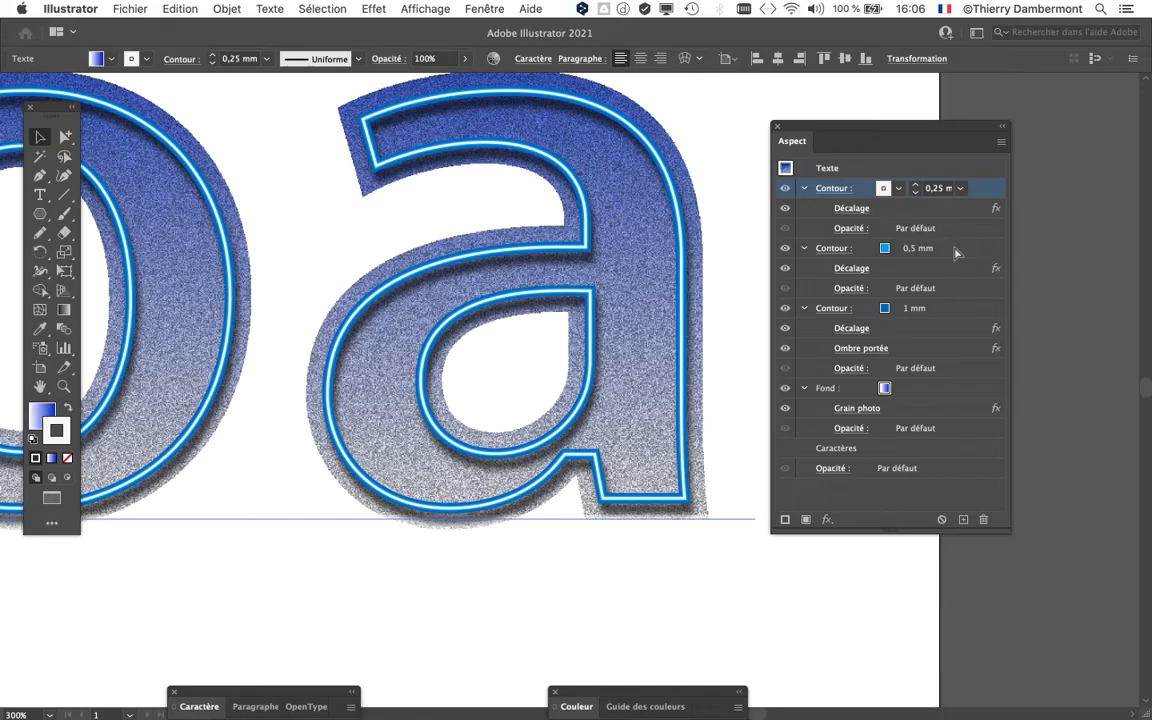
drag(821, 121, 481, 97)
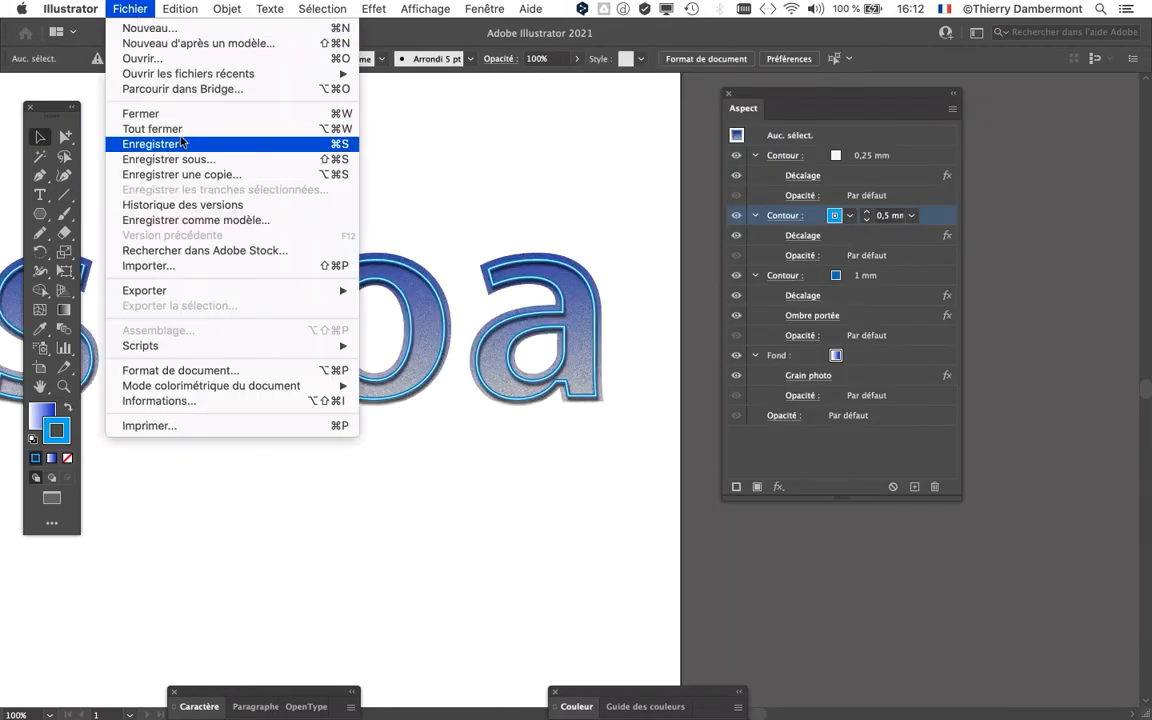
Save the document as "texte - contour sur fond - 01.ai" in Adobe Illustrator format, using the Illustrator 2020 version.
click(193, 157)
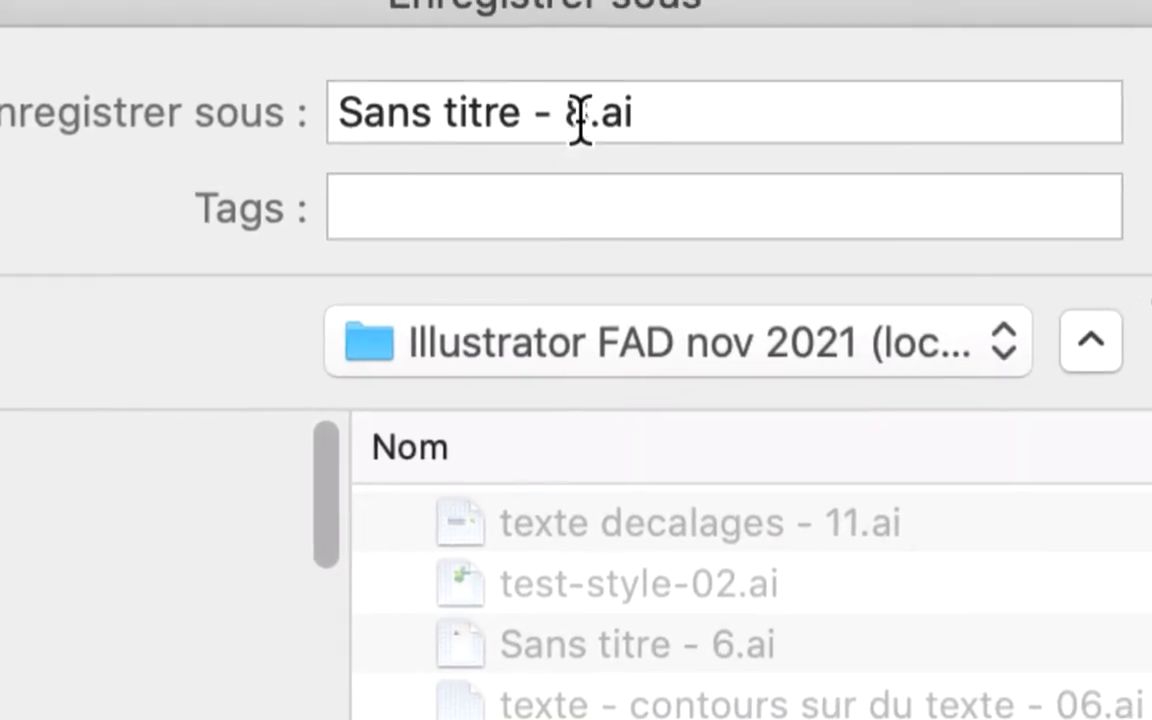
drag(586, 118, 430, 120)
text(texte)
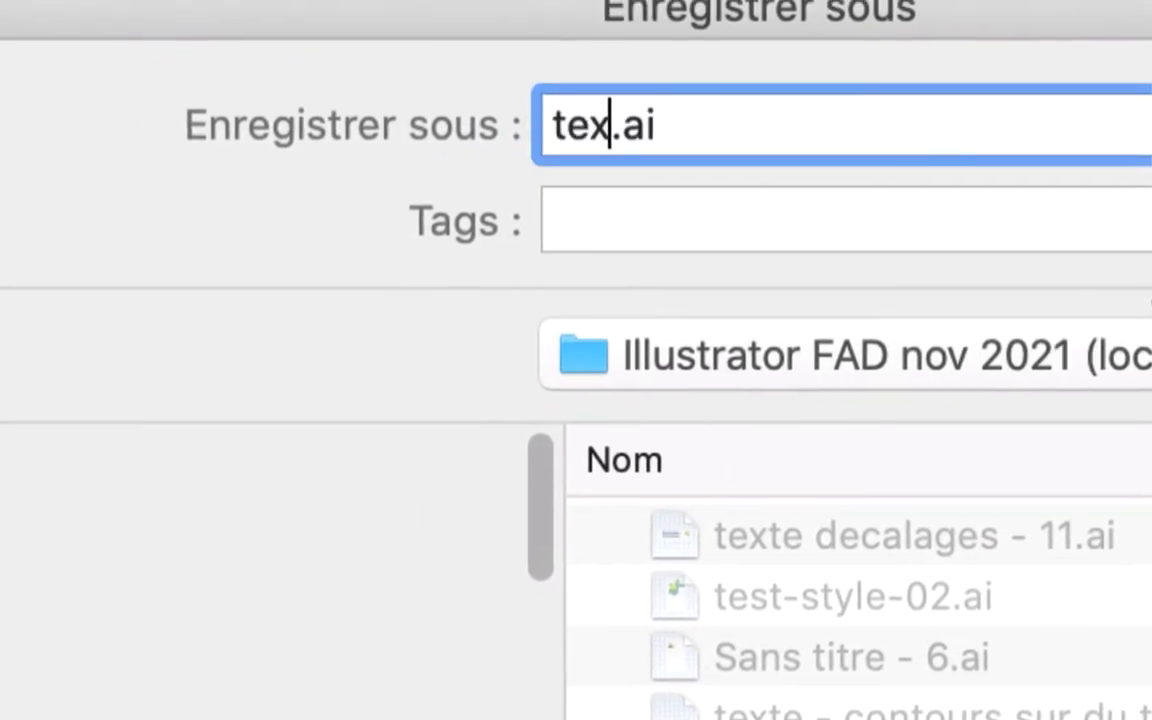
text( - contour sur)
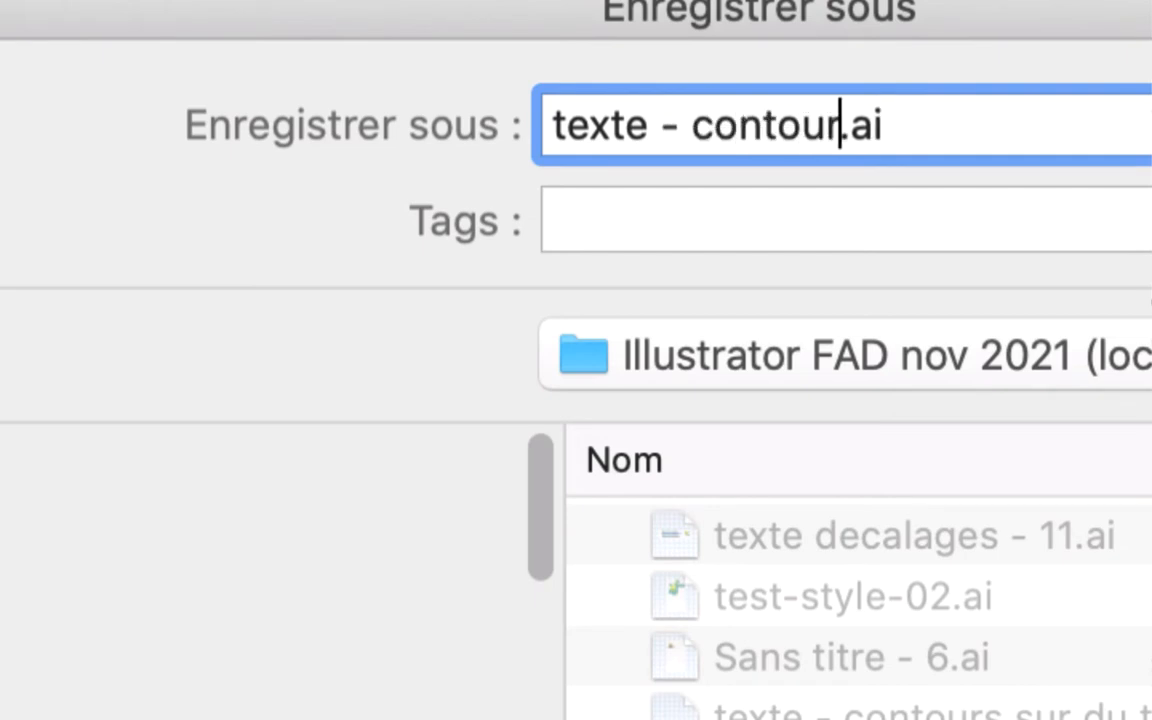
text( fond )
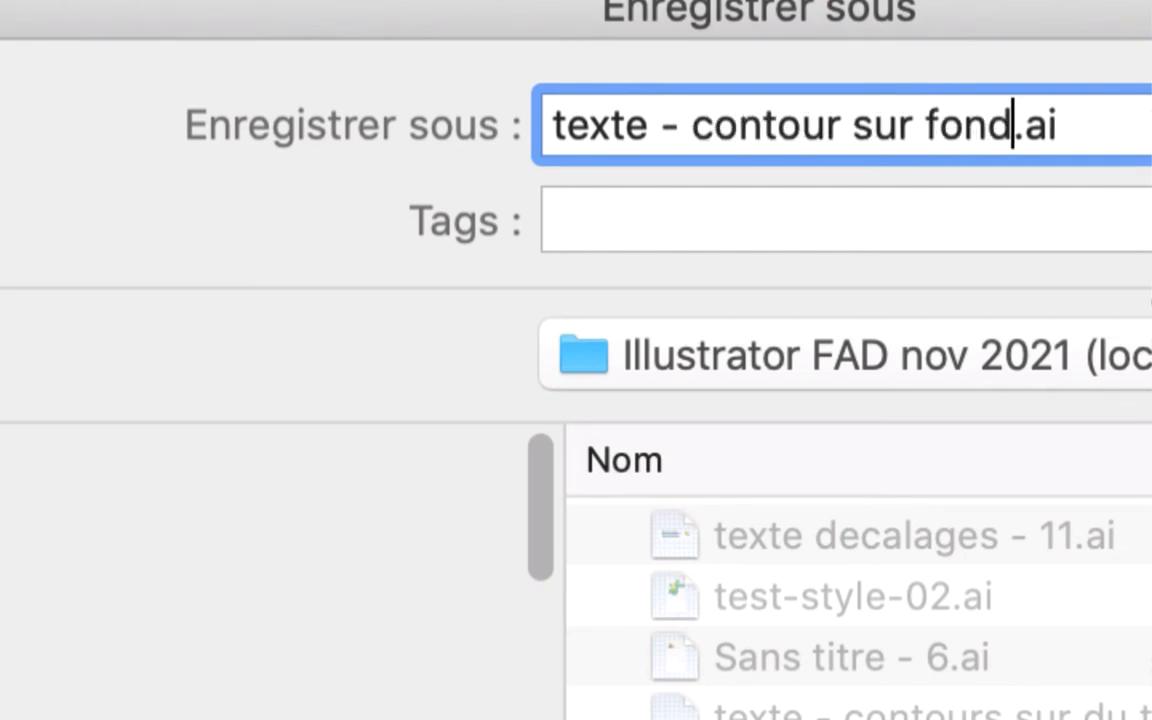
text(- 01)
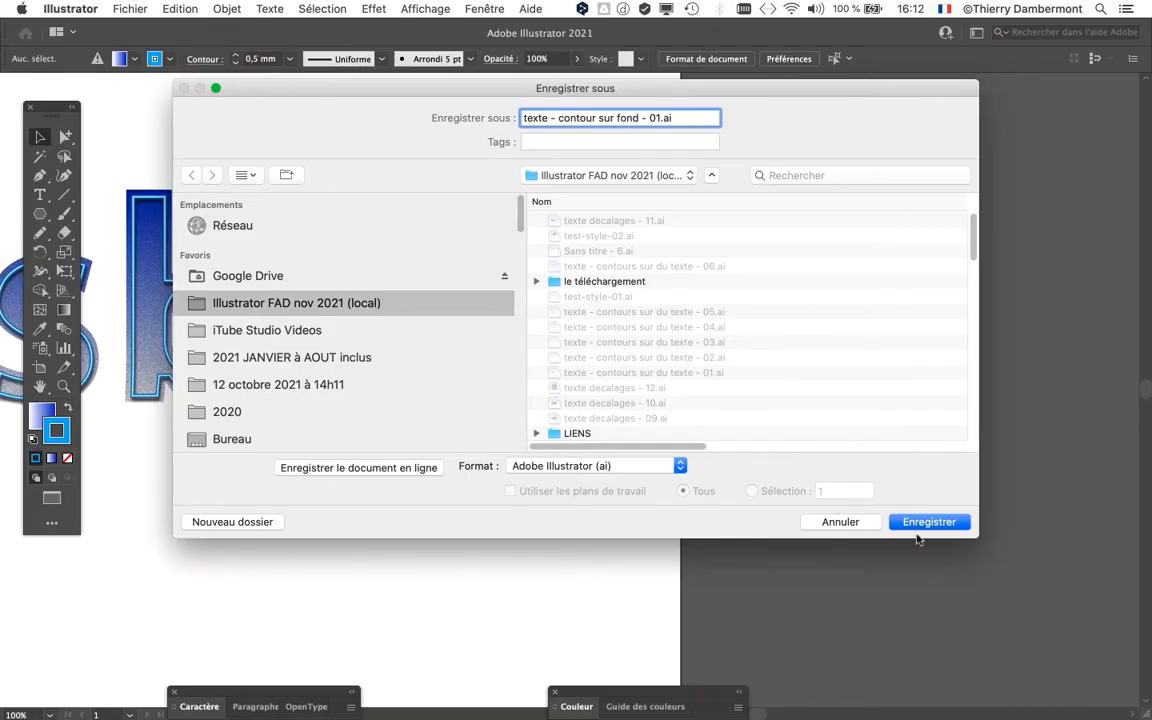
click(962, 522)
click(776, 577)
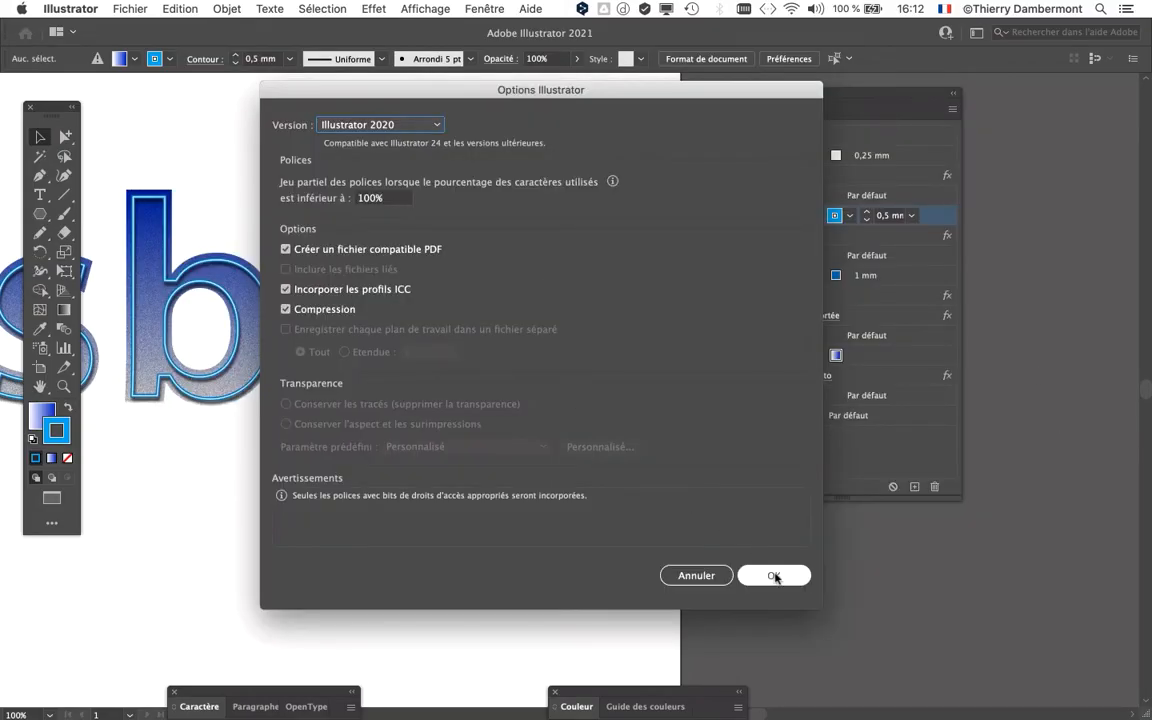
scroll(489, 236, down, 3)
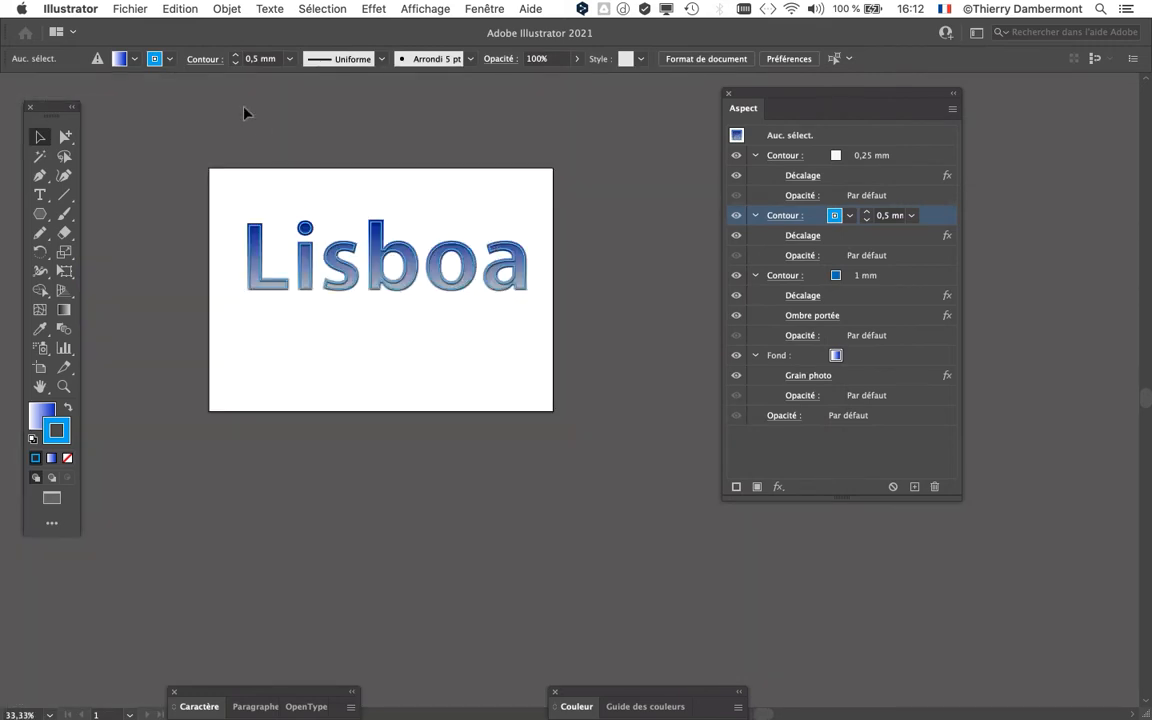
Close the Lisboa document and create a new A4 print document in landscape orientation with RGB color mode.
click(129, 8)
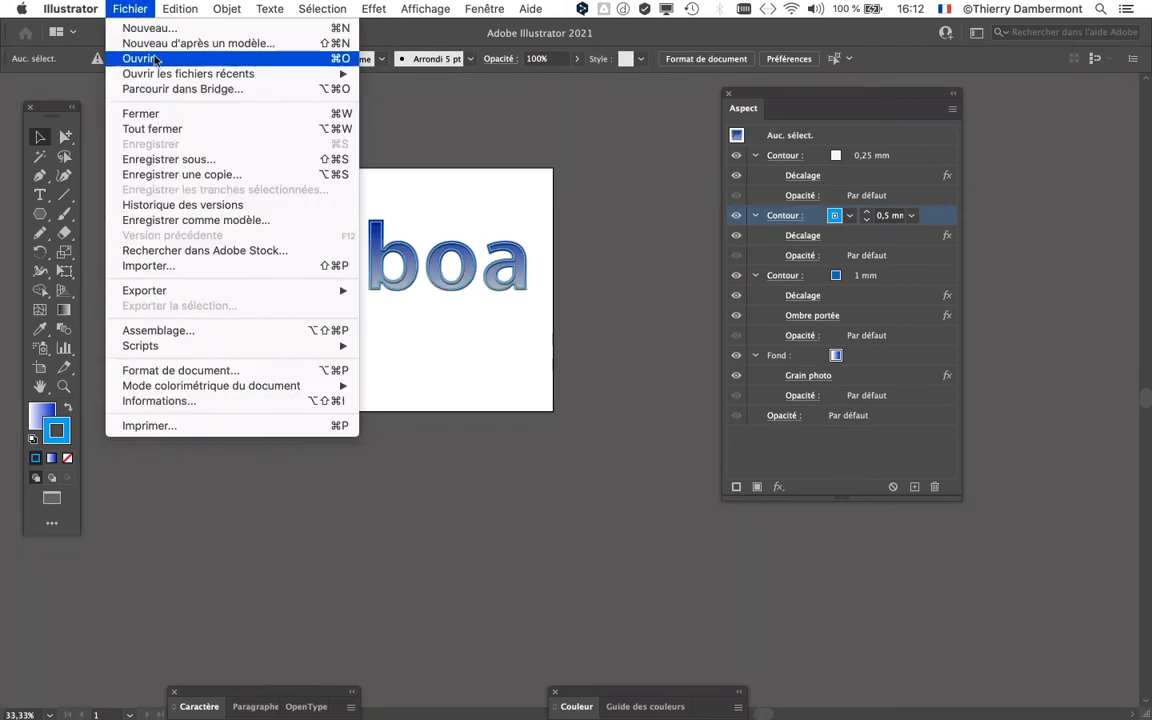
click(150, 116)
click(145, 8)
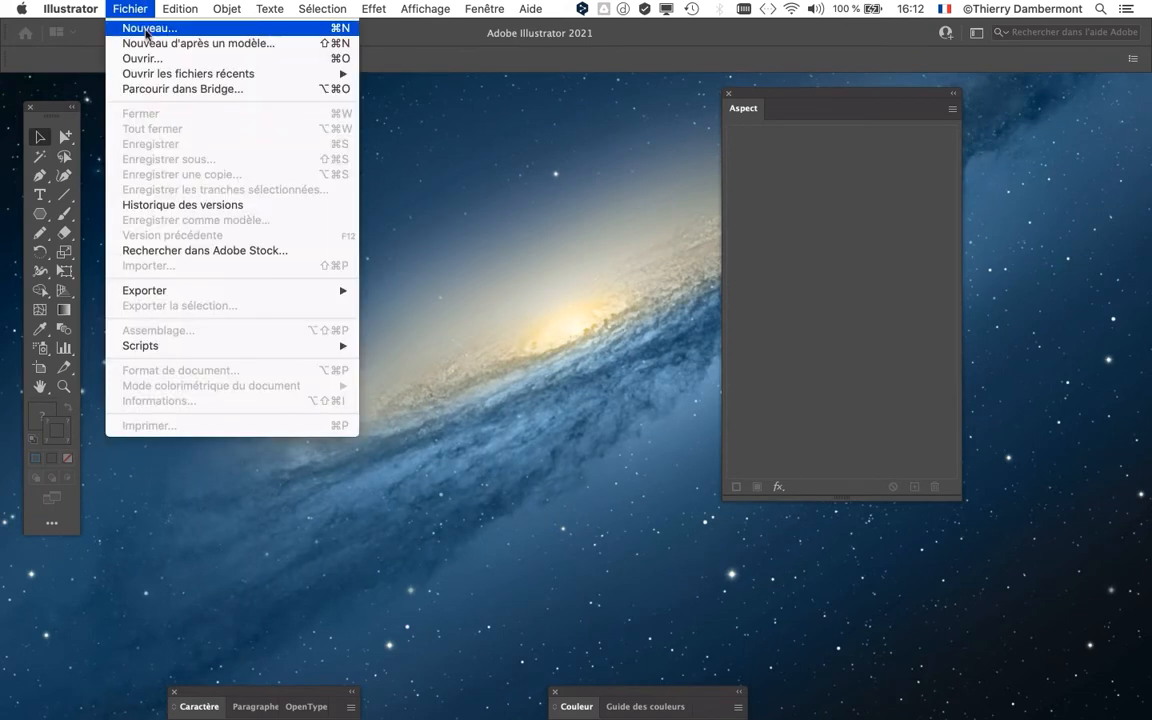
click(154, 98)
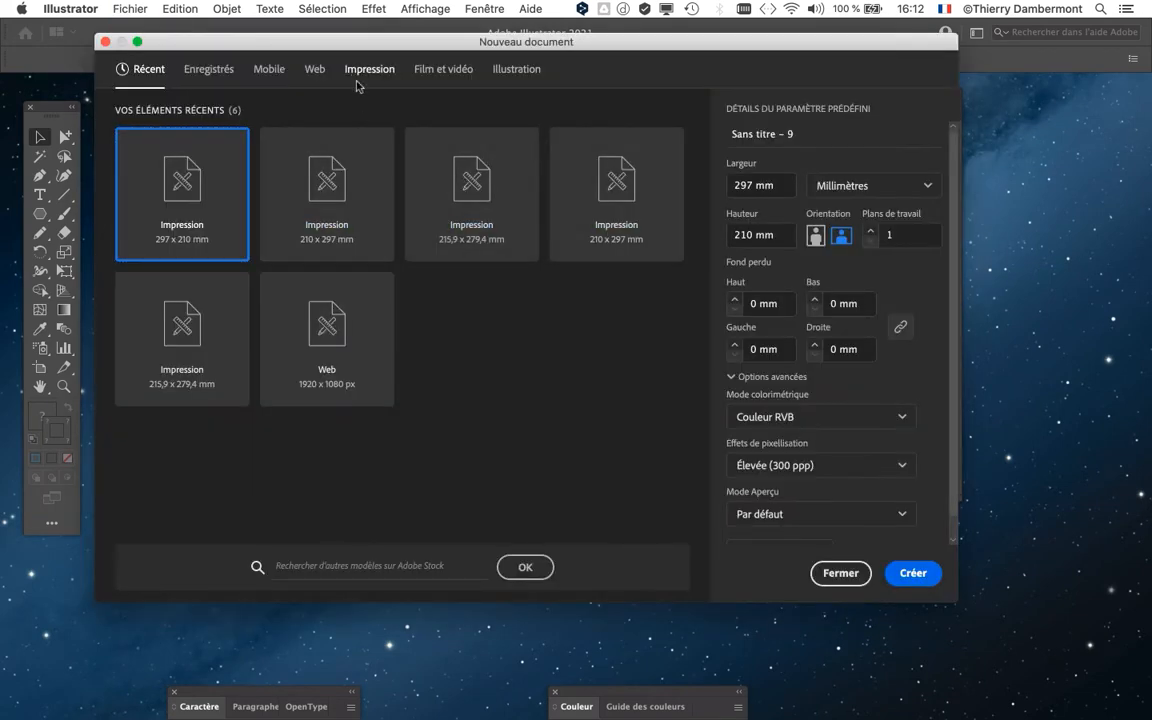
click(362, 78)
click(329, 240)
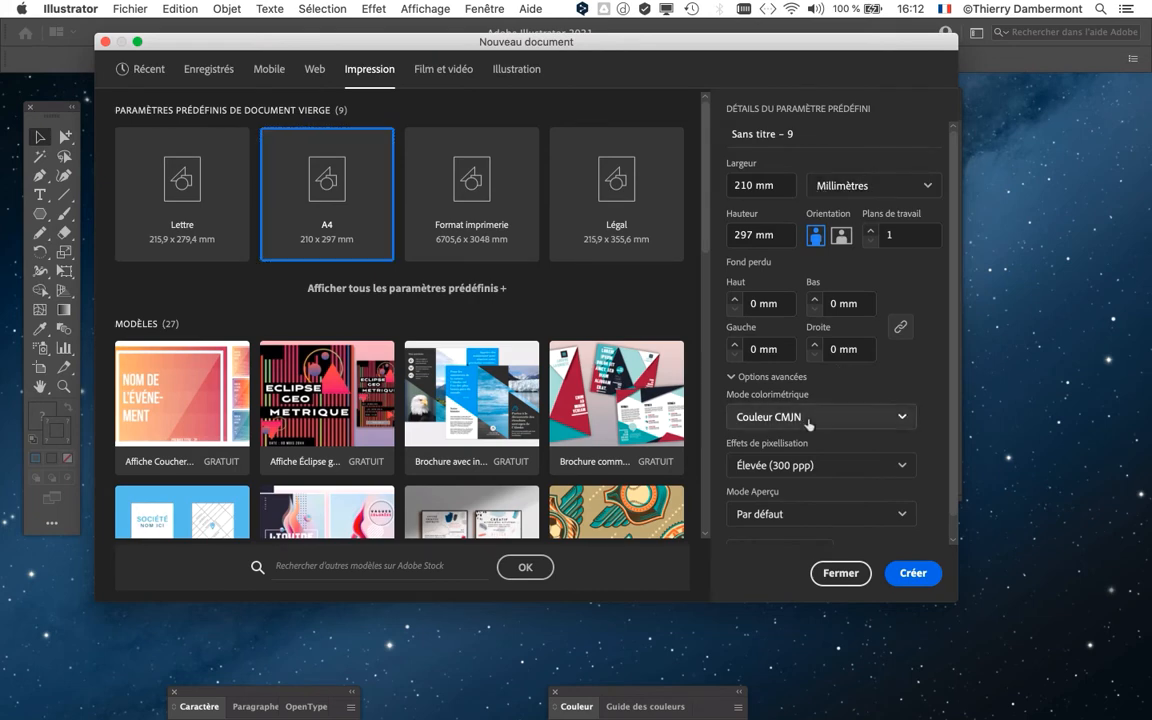
click(880, 417)
click(800, 445)
click(841, 235)
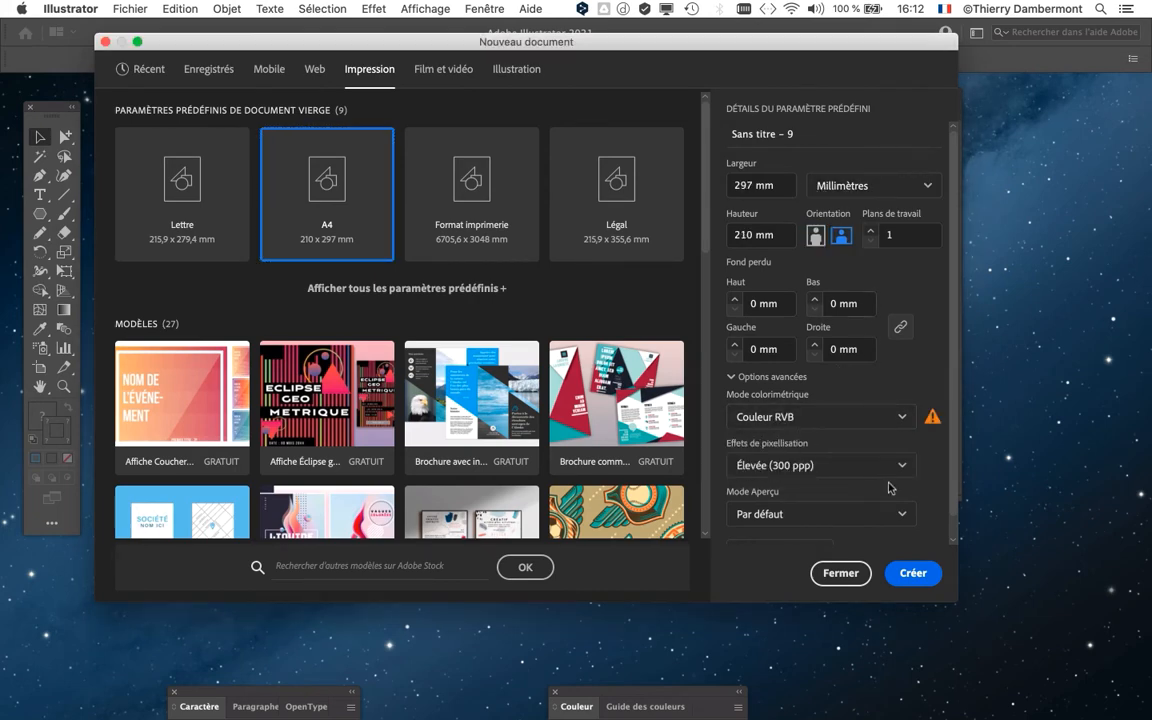
click(913, 573)
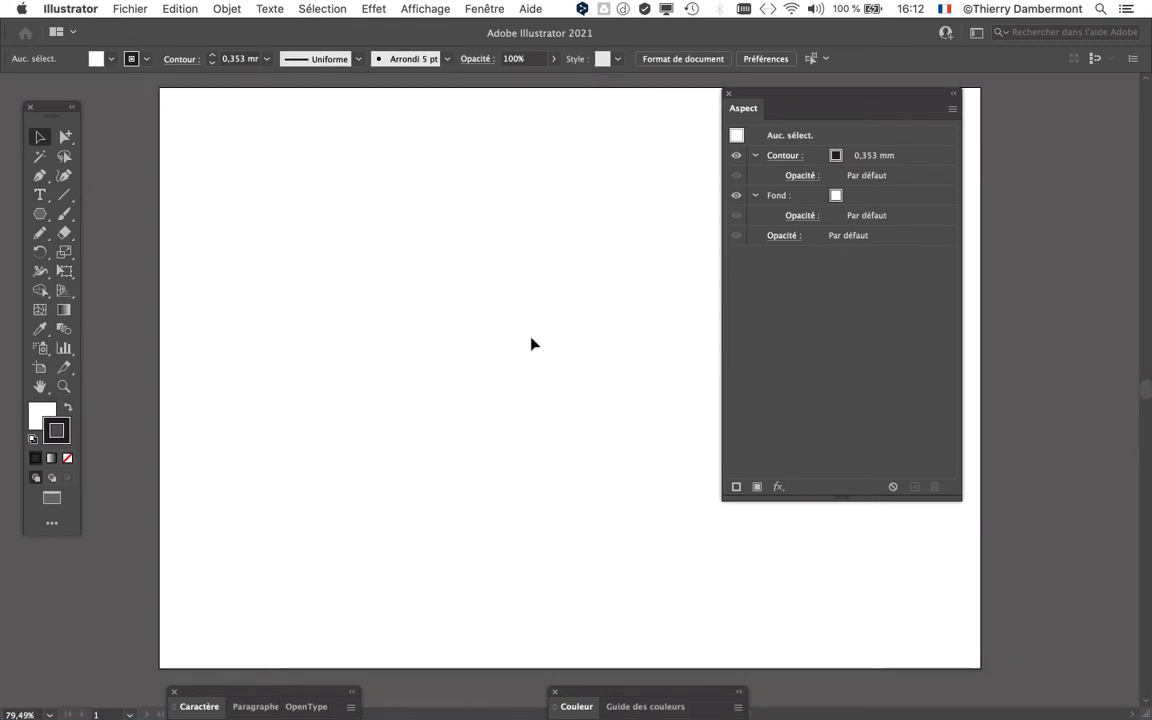
Move the Appearance panel aside and add the point text "Tatu" in the upper part of the artboard.
drag(793, 97, 870, 100)
drag(551, 244, 486, 254)
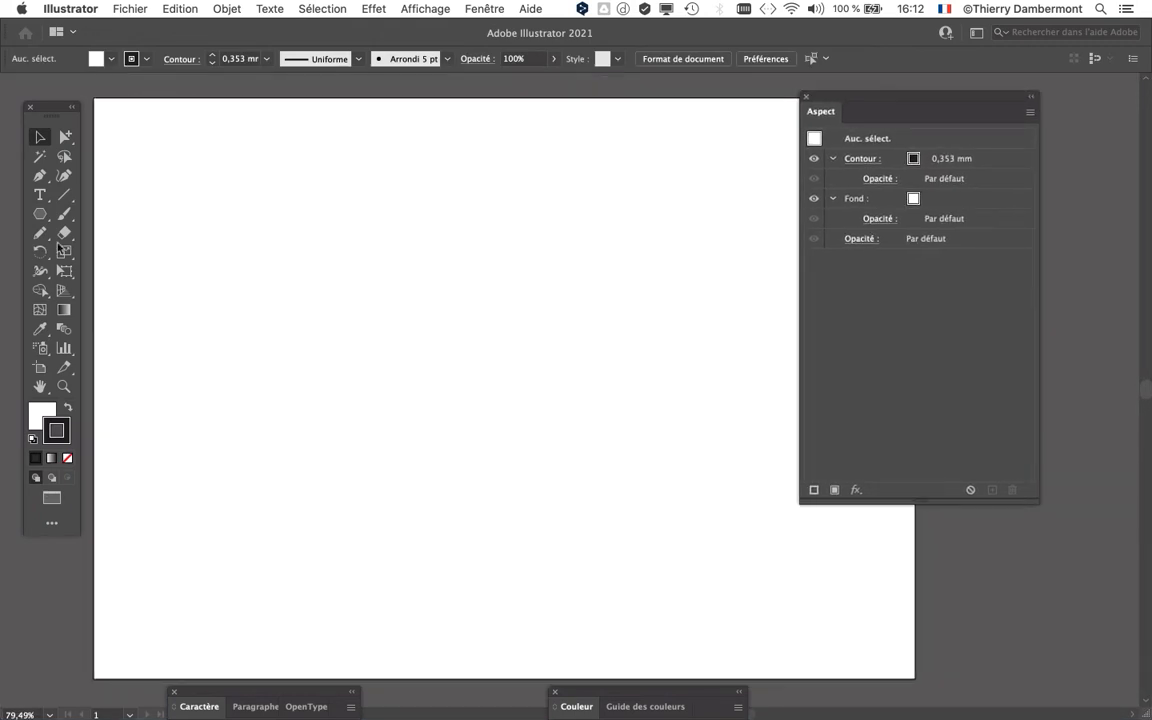
click(42, 196)
click(291, 271)
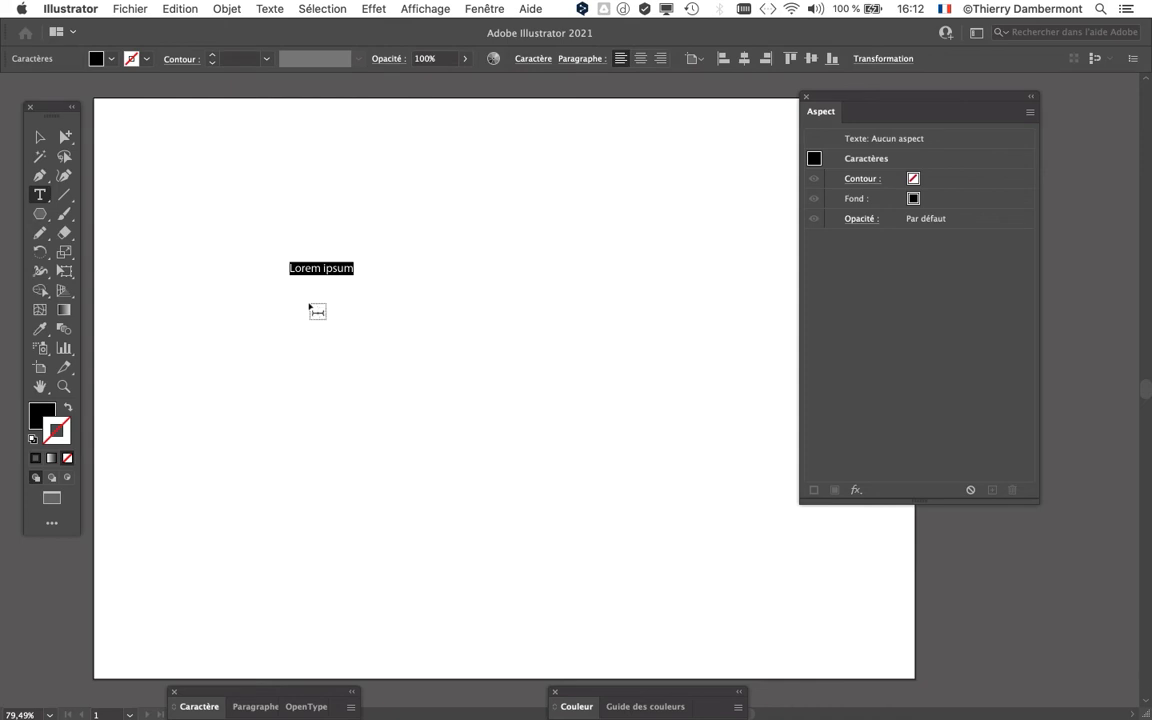
text(Tatu)
Move "Tatu" toward the artboard's upper-left corner and enlarge it with Free Transform to a font size of about 289.
click(39, 136)
click(64, 271)
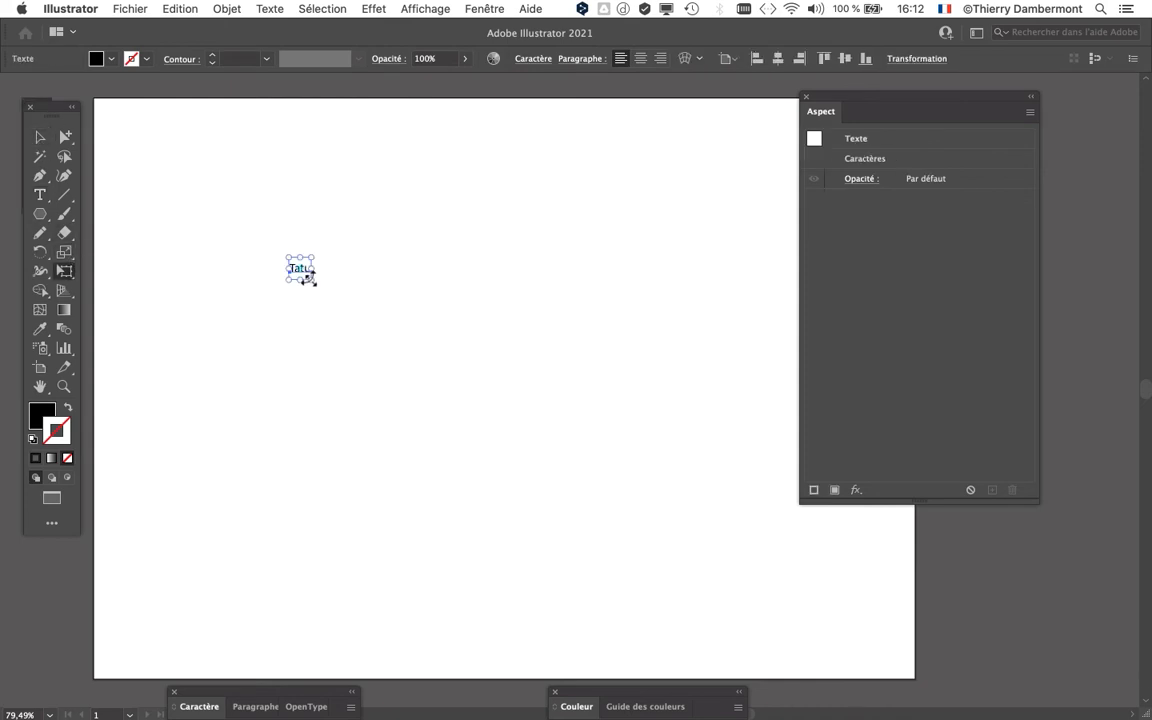
drag(303, 273, 177, 194)
drag(627, 201, 684, 163)
Show the Character panel, place it beside the text and close the Appearance panel.
click(488, 8)
mouse_move(560, 660)
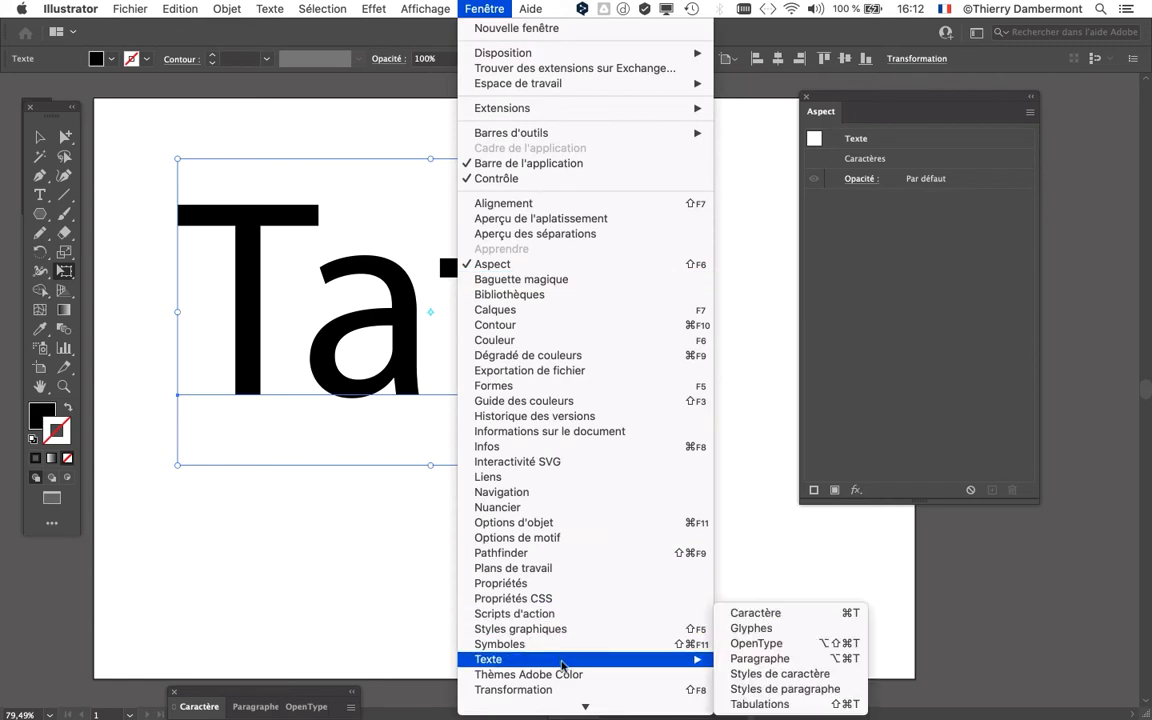
click(758, 609)
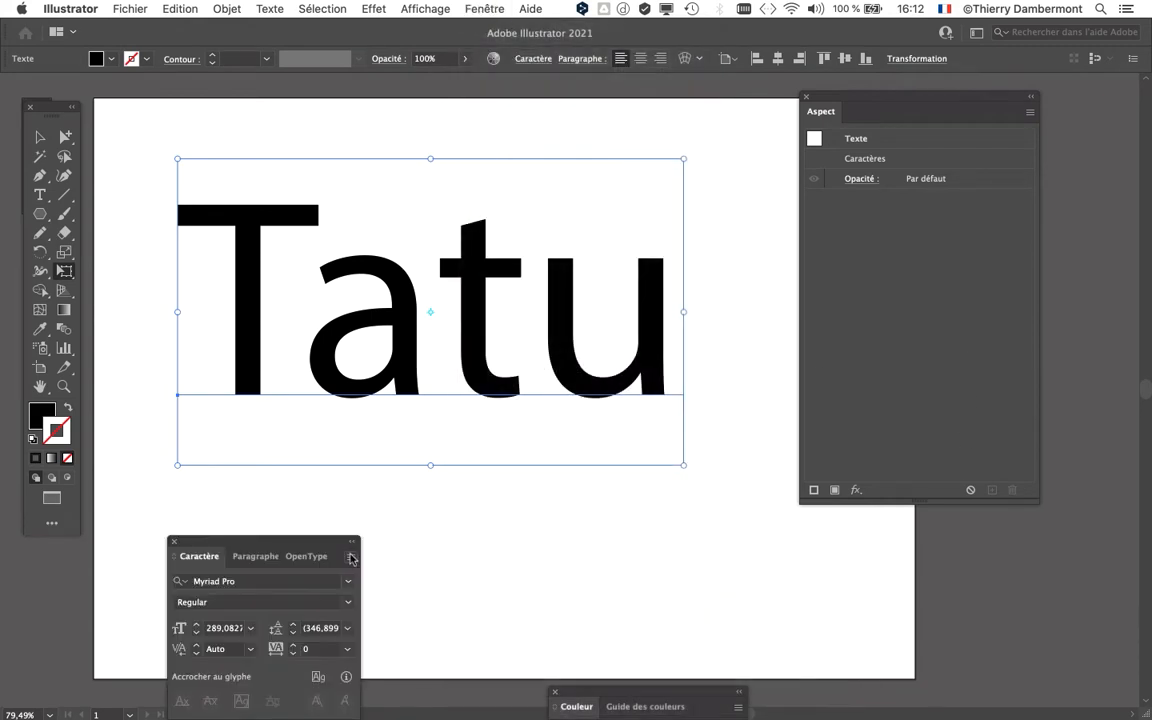
drag(836, 99, 507, 567)
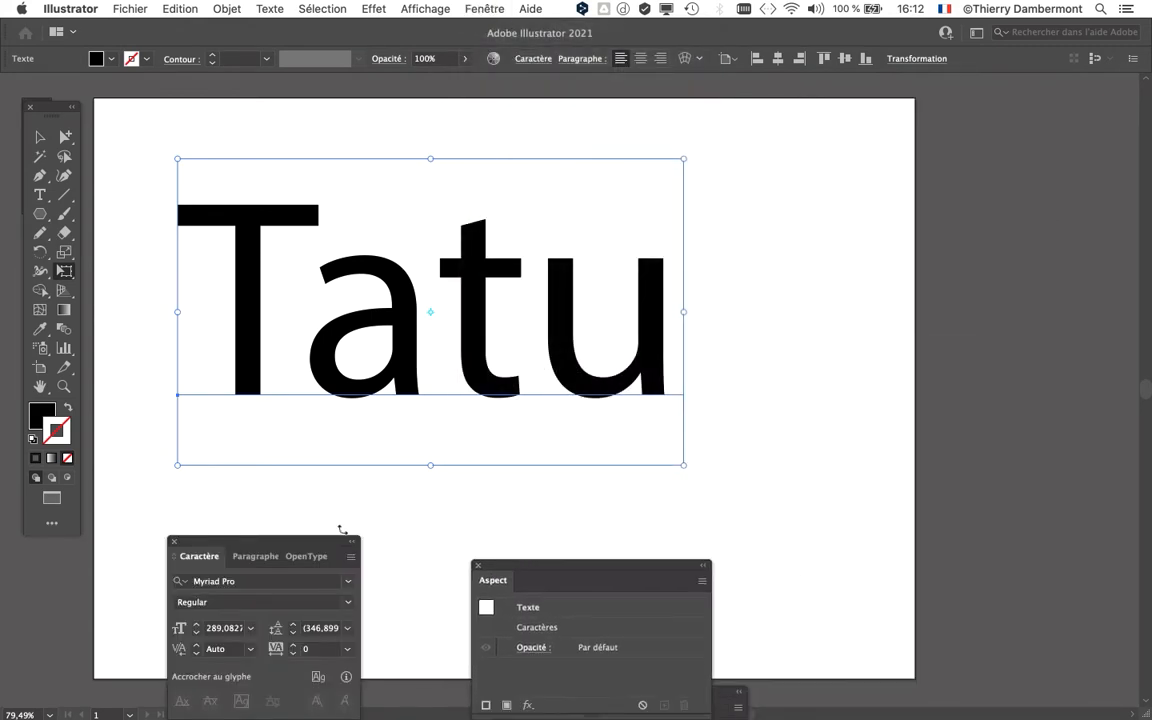
drag(249, 548, 917, 153)
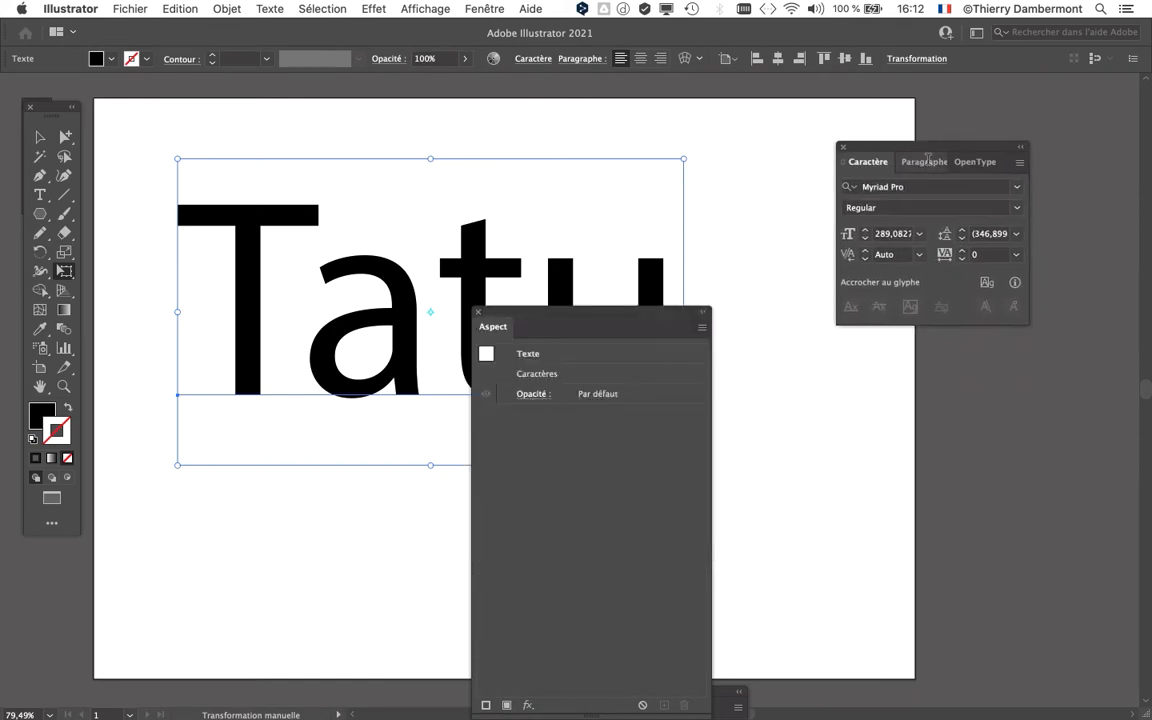
click(478, 312)
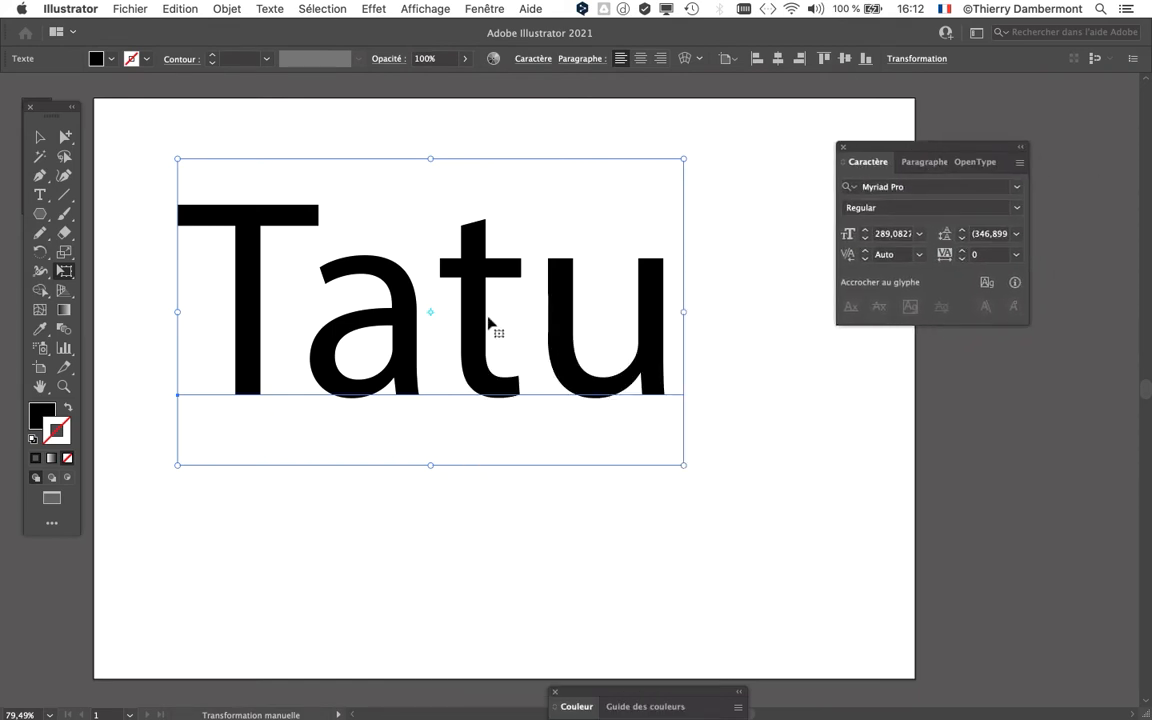
Set the font of "Tatu" to Book Antiqua and close the Character panel.
click(918, 186)
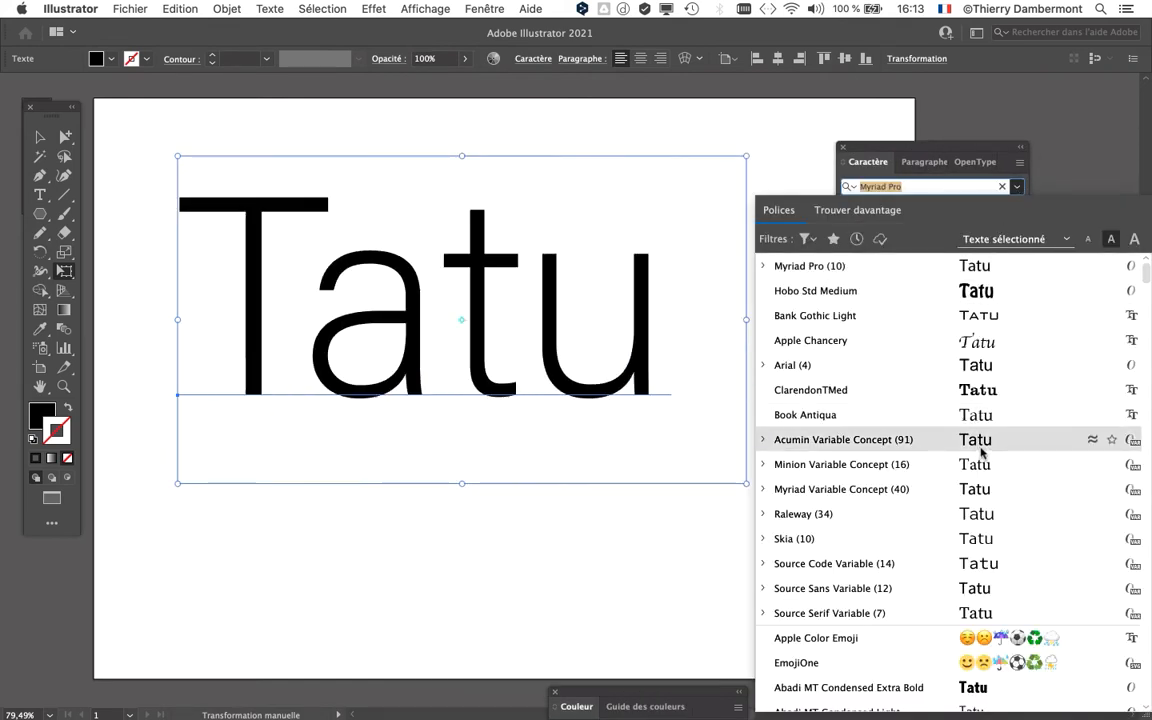
click(979, 417)
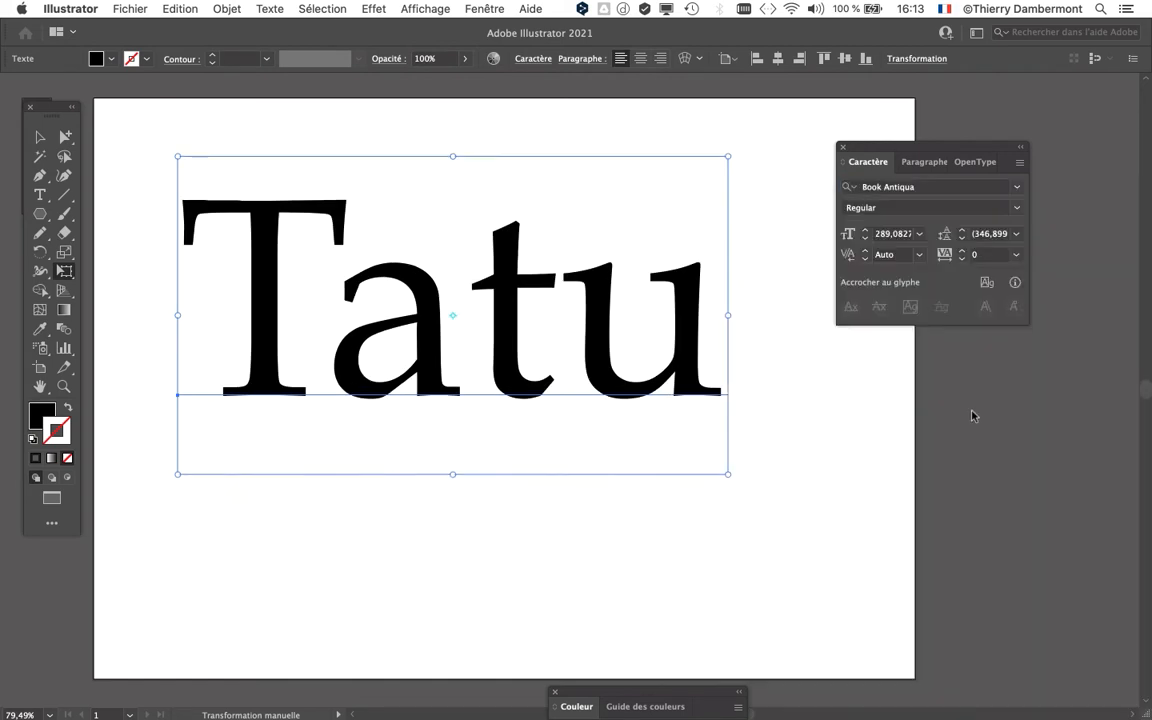
click(844, 147)
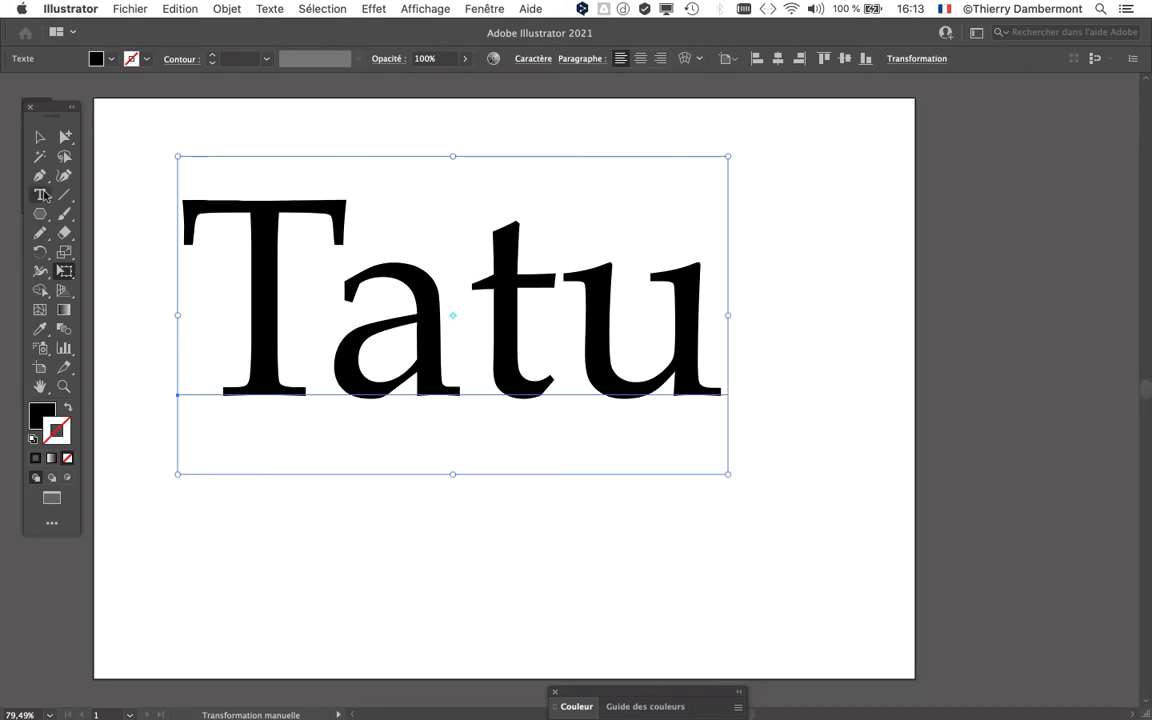
Reopen the Character panel and set the kerning of "Tatu" to Optique.
click(482, 9)
mouse_move(547, 665)
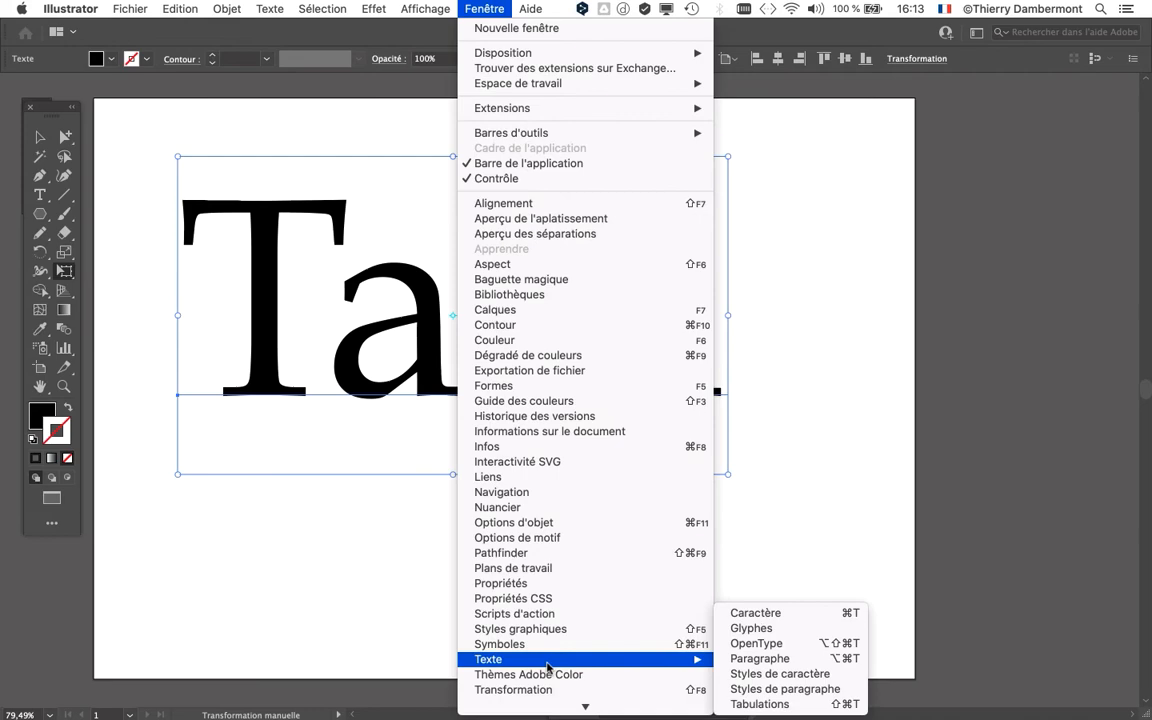
click(756, 612)
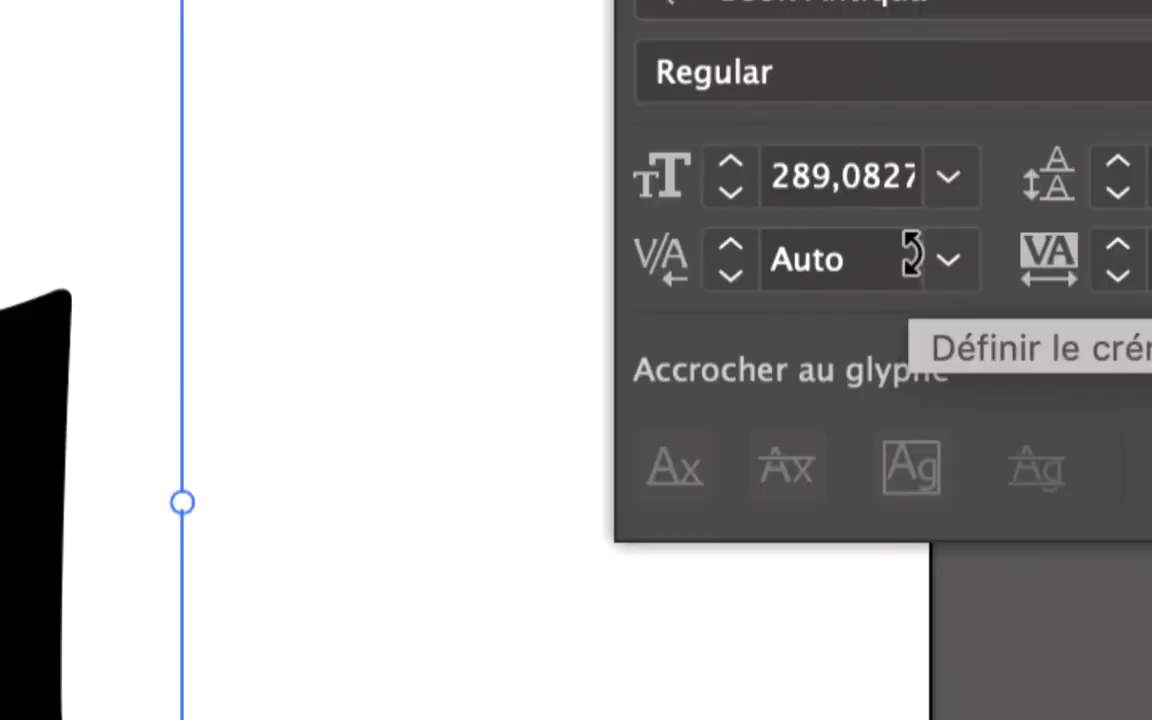
click(946, 261)
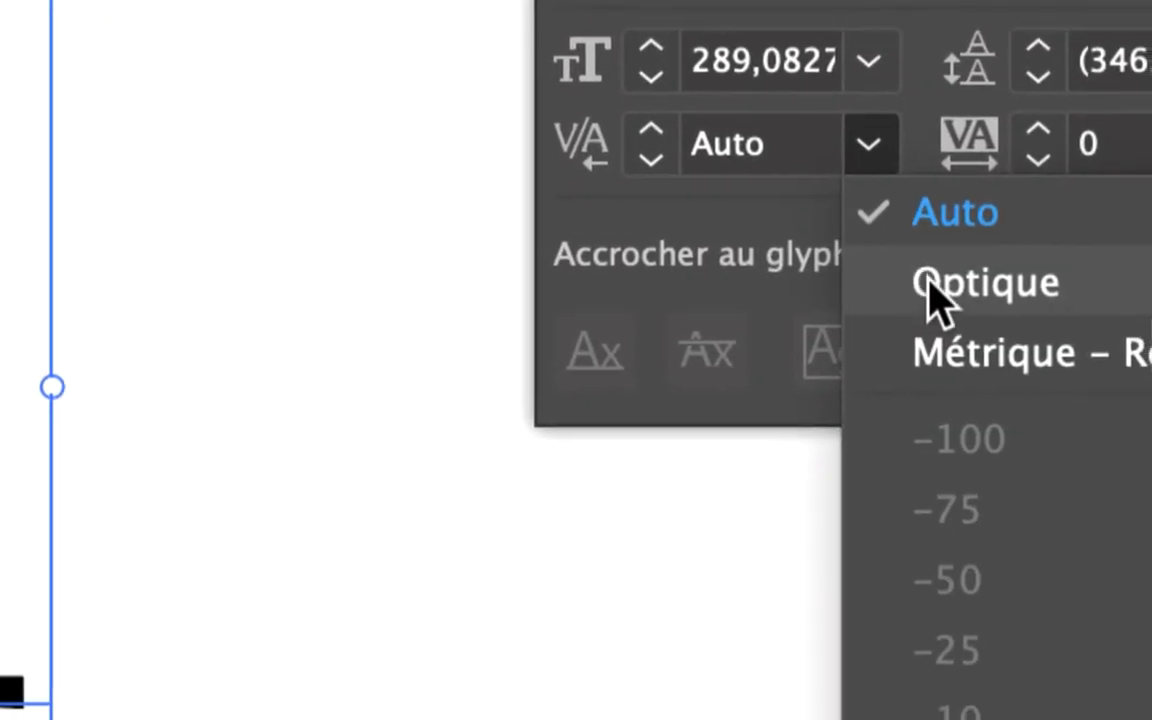
click(1015, 418)
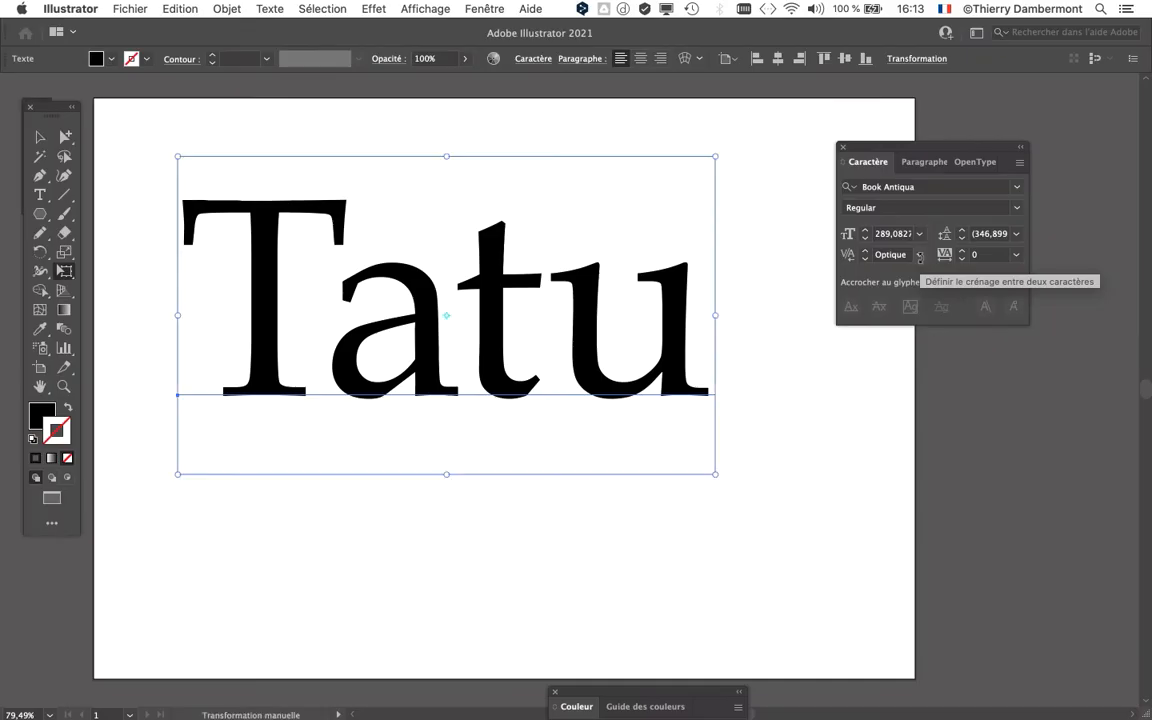
Try the kerning option "Métrique – Romaine seulement" on "Tatu" and return it to Optique.
click(921, 257)
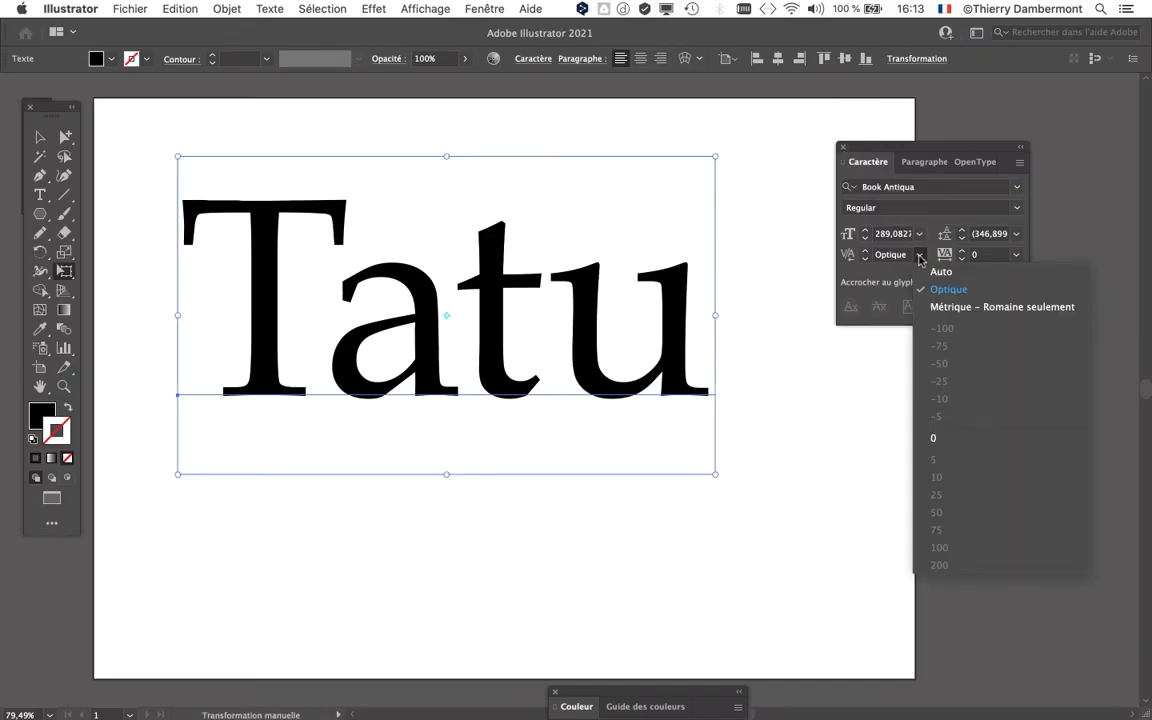
click(934, 304)
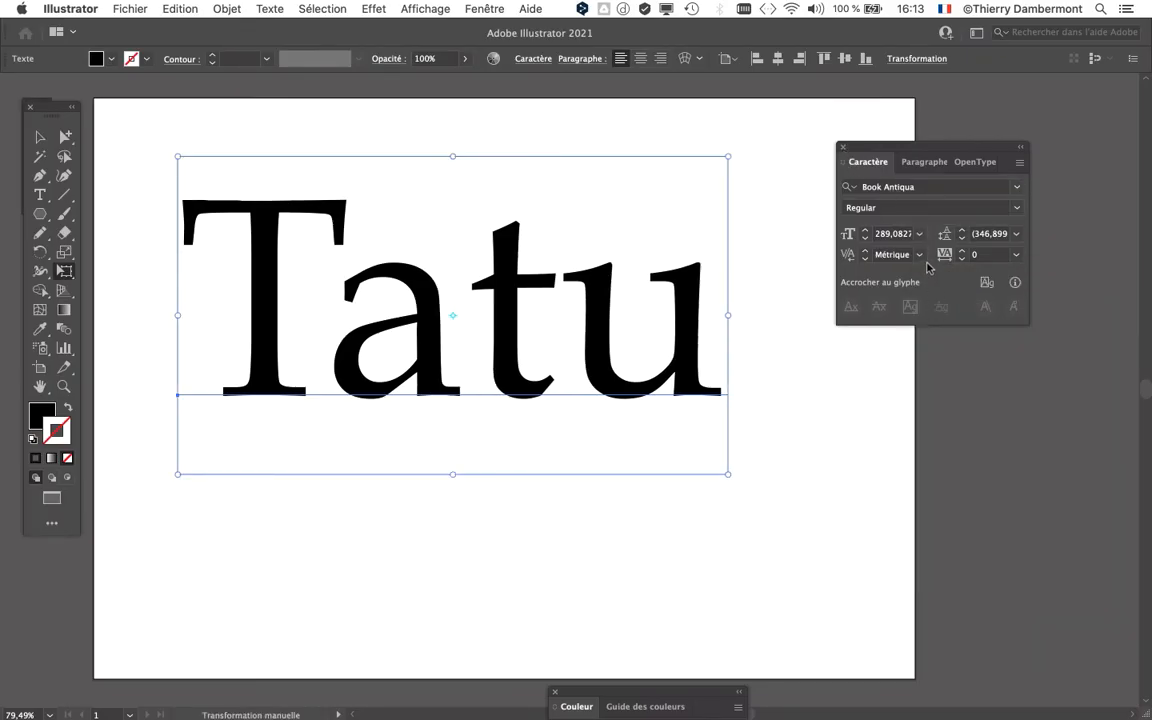
click(921, 256)
click(932, 289)
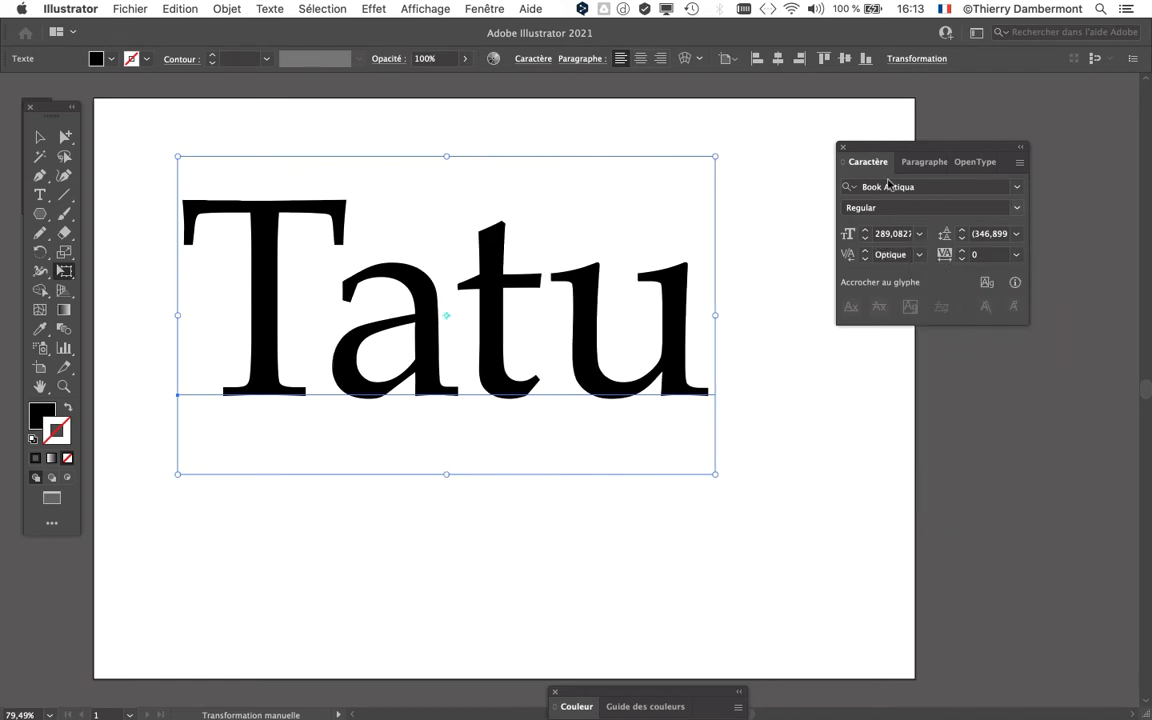
Close the Character panel and move "Tatu" slightly down and to the right with the Selection tool.
click(844, 149)
click(40, 137)
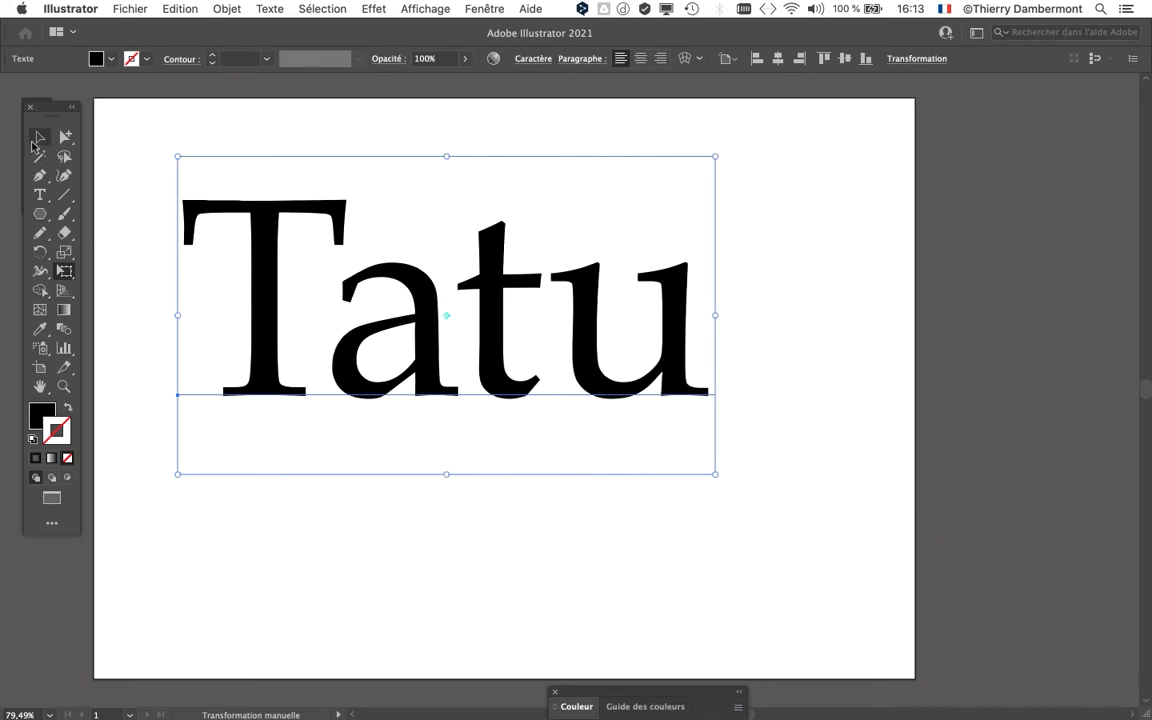
click(112, 163)
drag(409, 345, 429, 355)
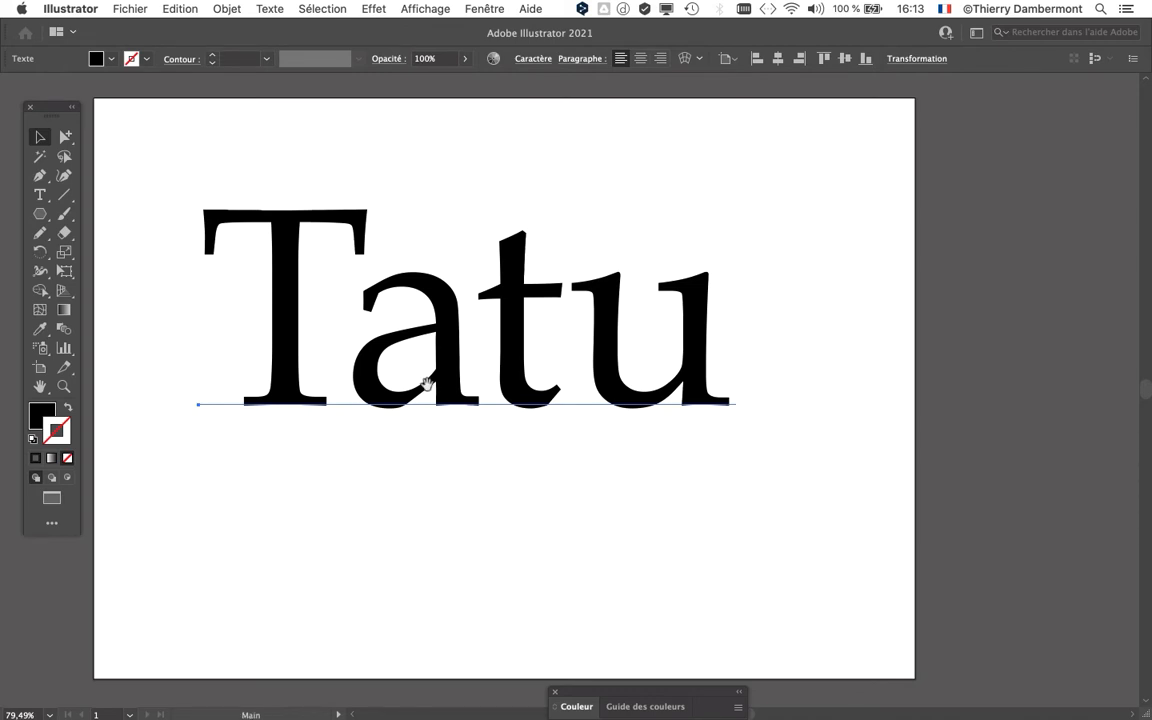
drag(424, 380, 348, 317)
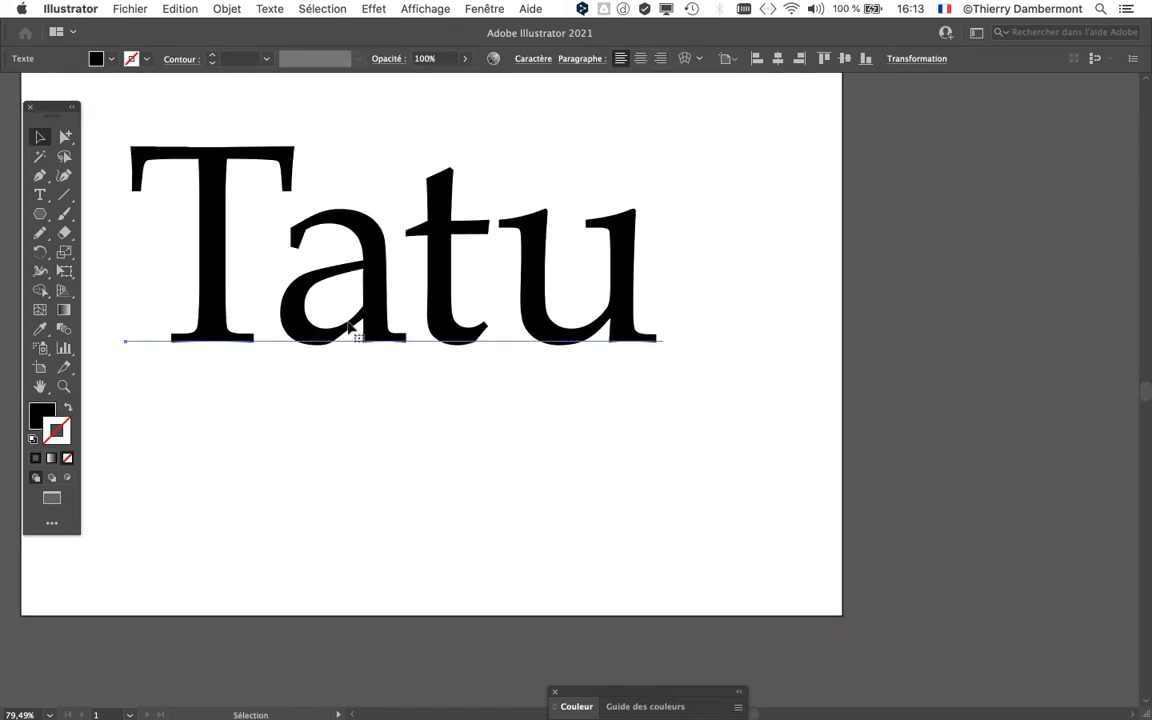
Shift the tools panel slightly, reopen the Appearance panel, shorten it and place it beside the final "u".
drag(47, 112, 53, 94)
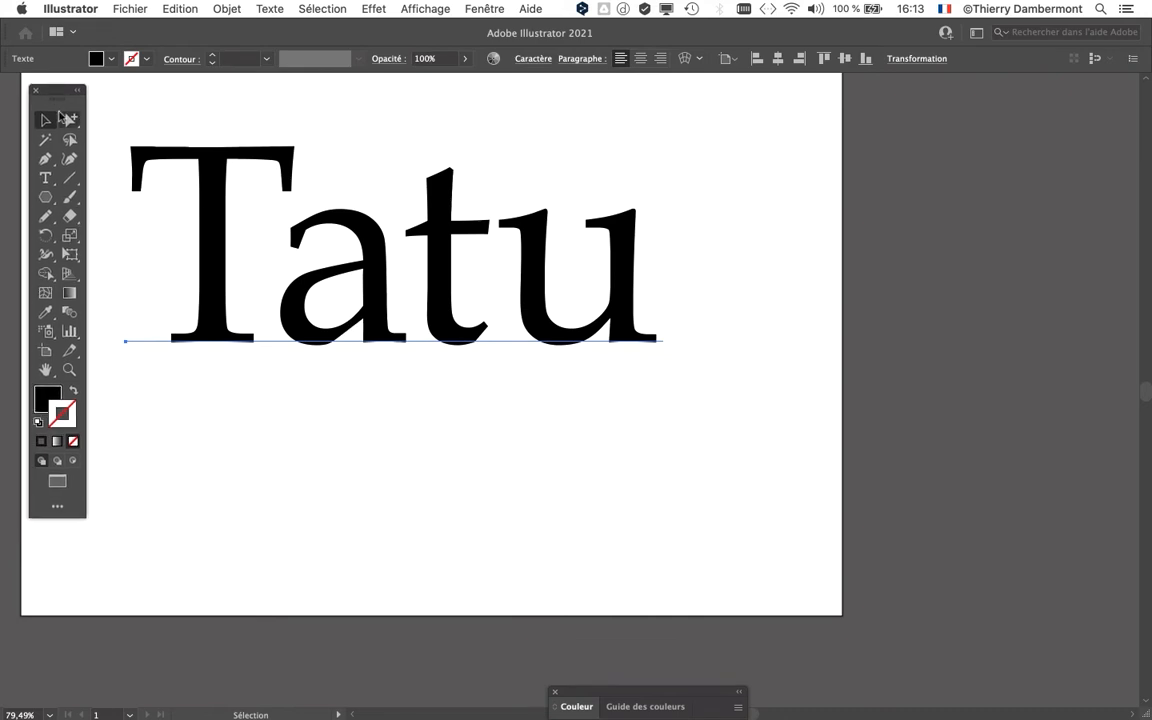
click(478, 8)
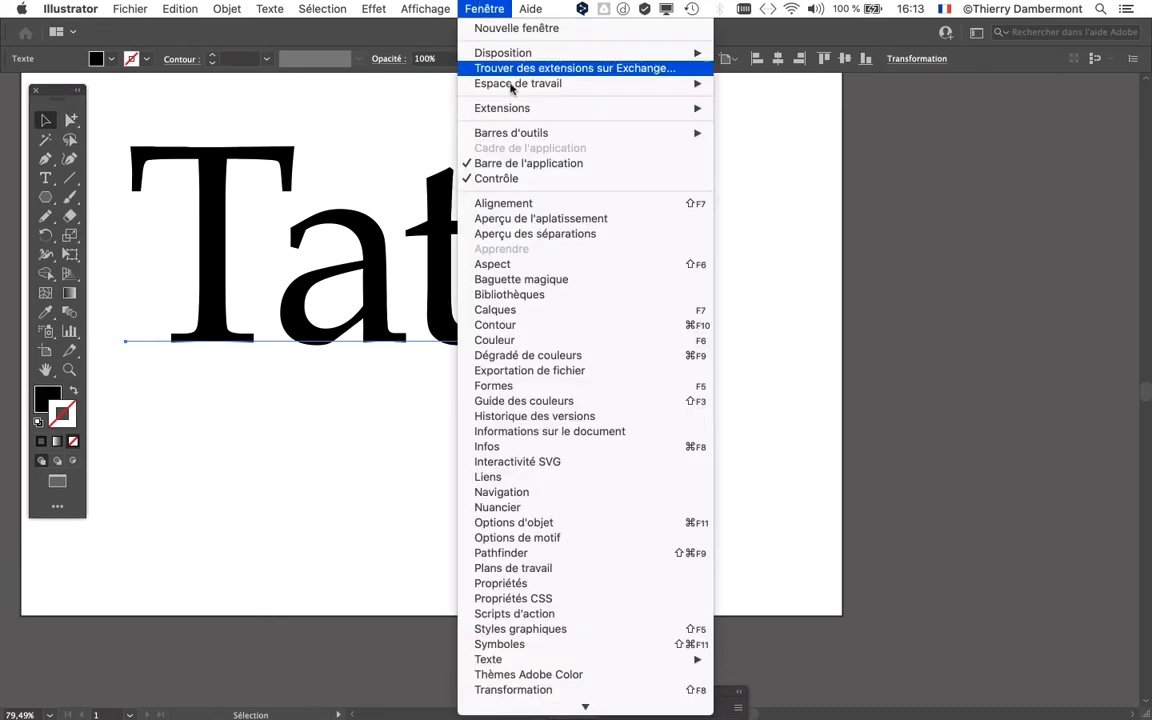
click(565, 250)
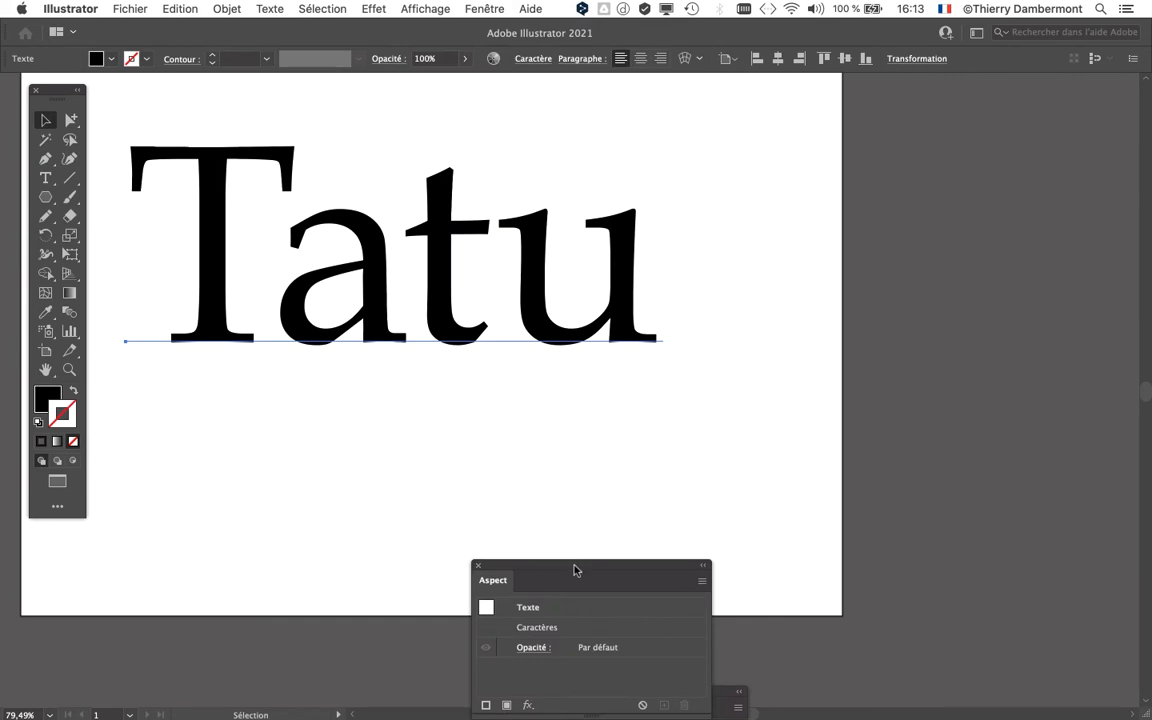
drag(575, 569, 815, 139)
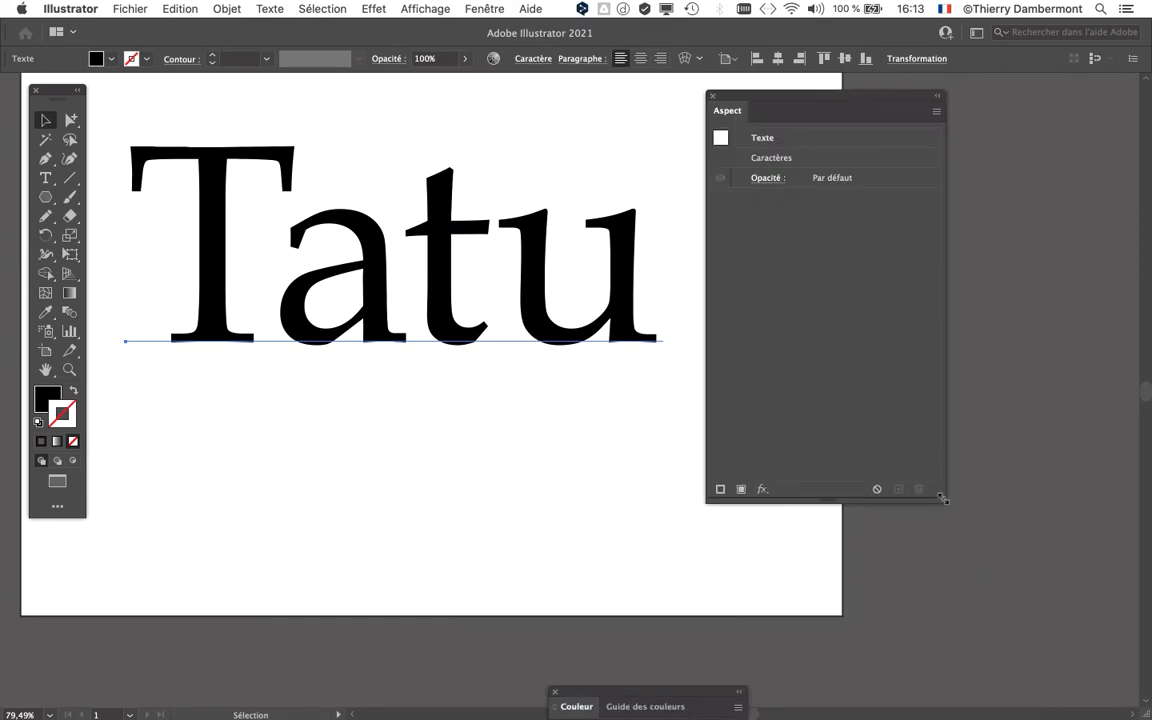
drag(942, 498, 958, 320)
drag(830, 100, 828, 299)
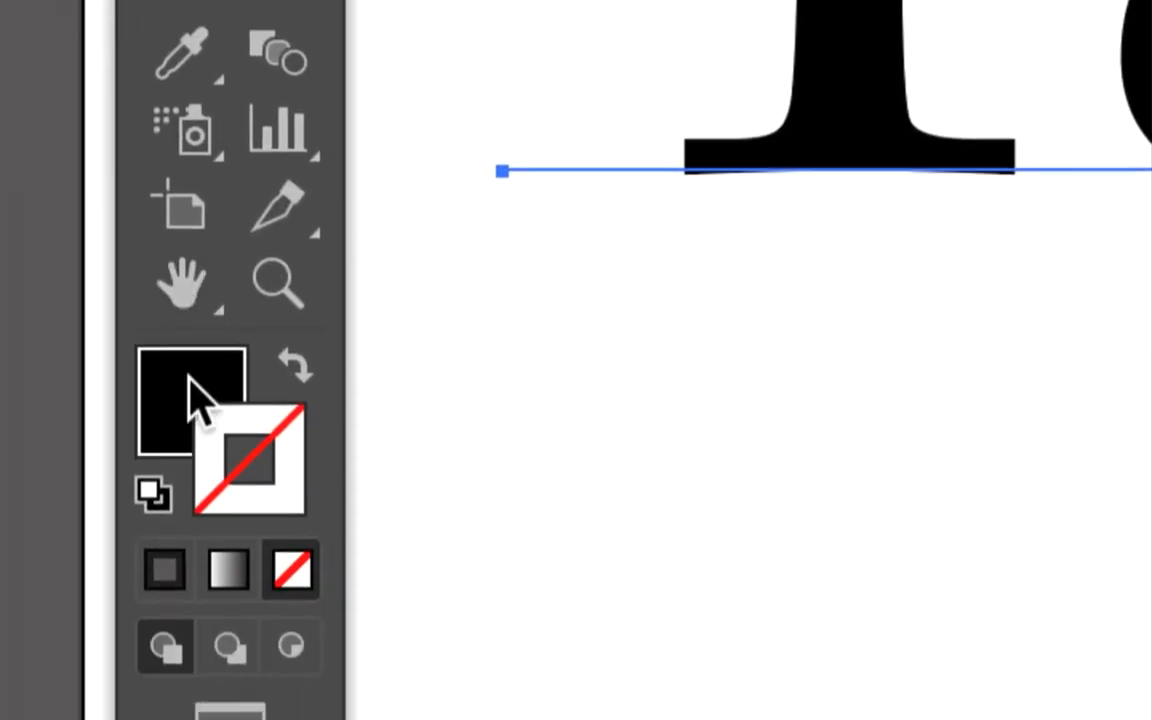
Bring the fill swatch in front of the stroke and add a new fill to "Tatu" in the Appearance panel.
click(62, 515)
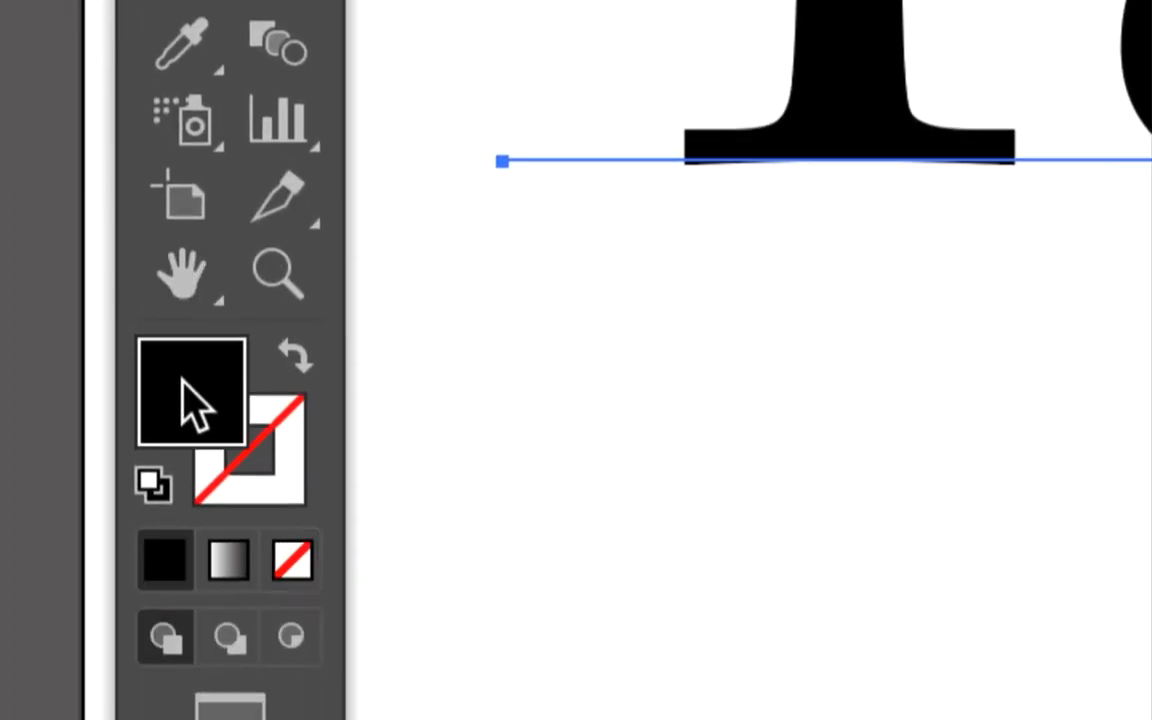
click(212, 428)
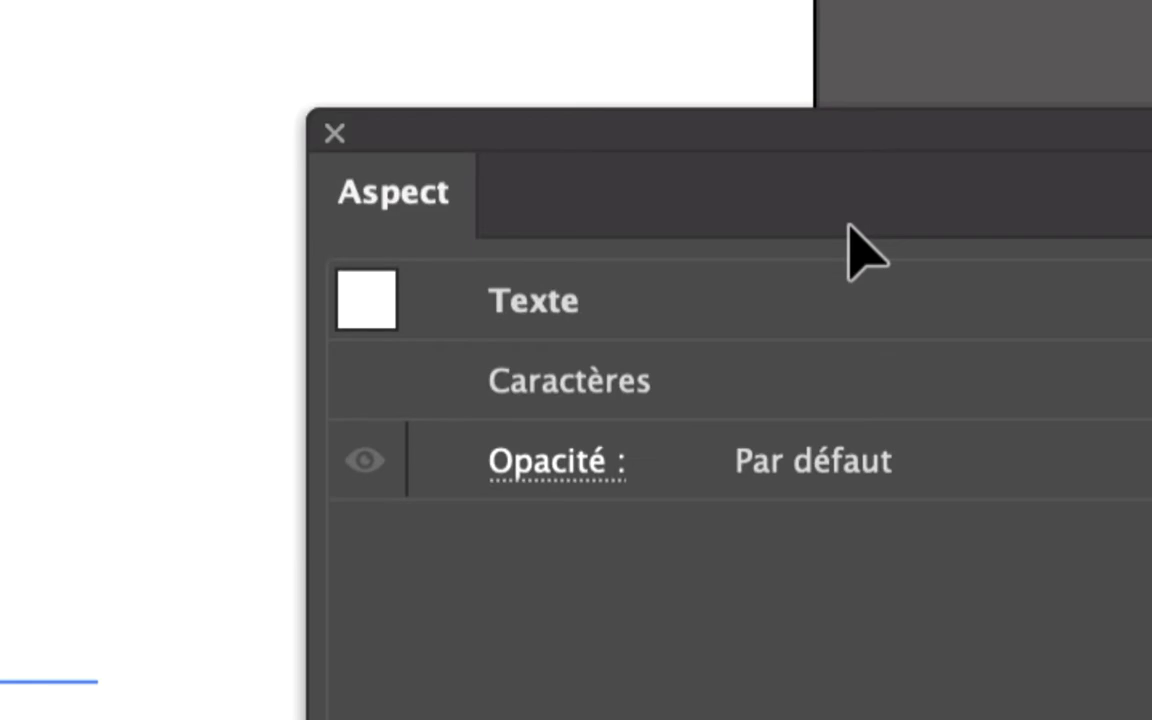
click(937, 224)
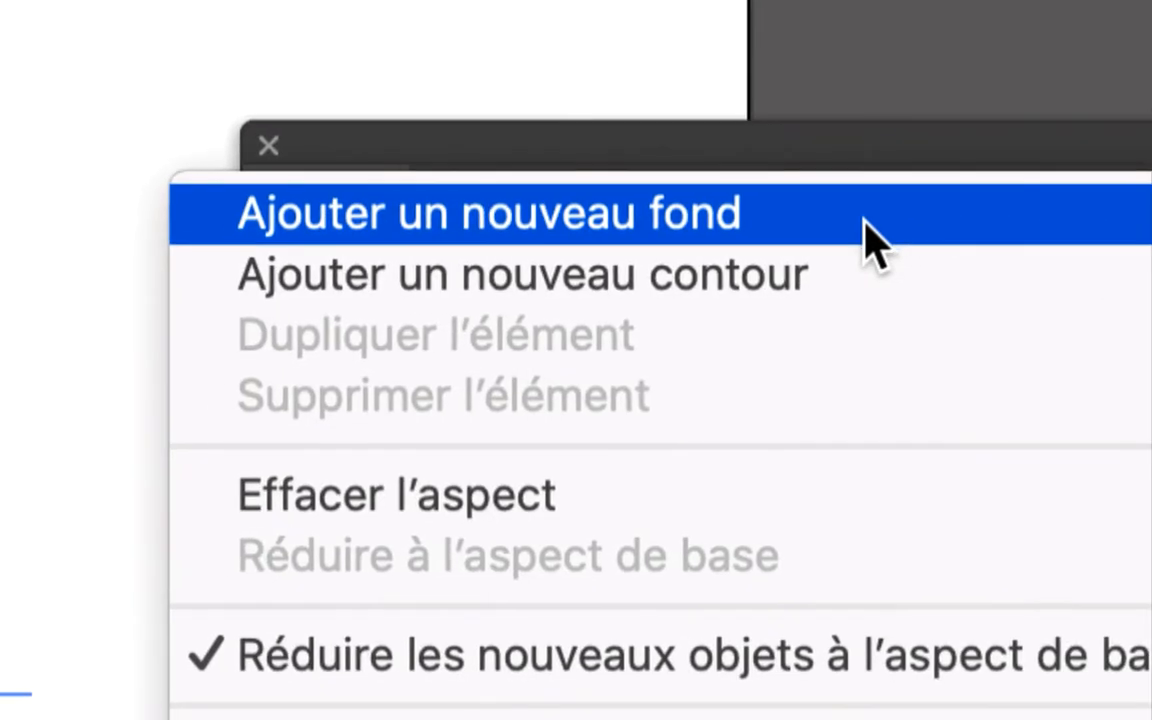
click(653, 226)
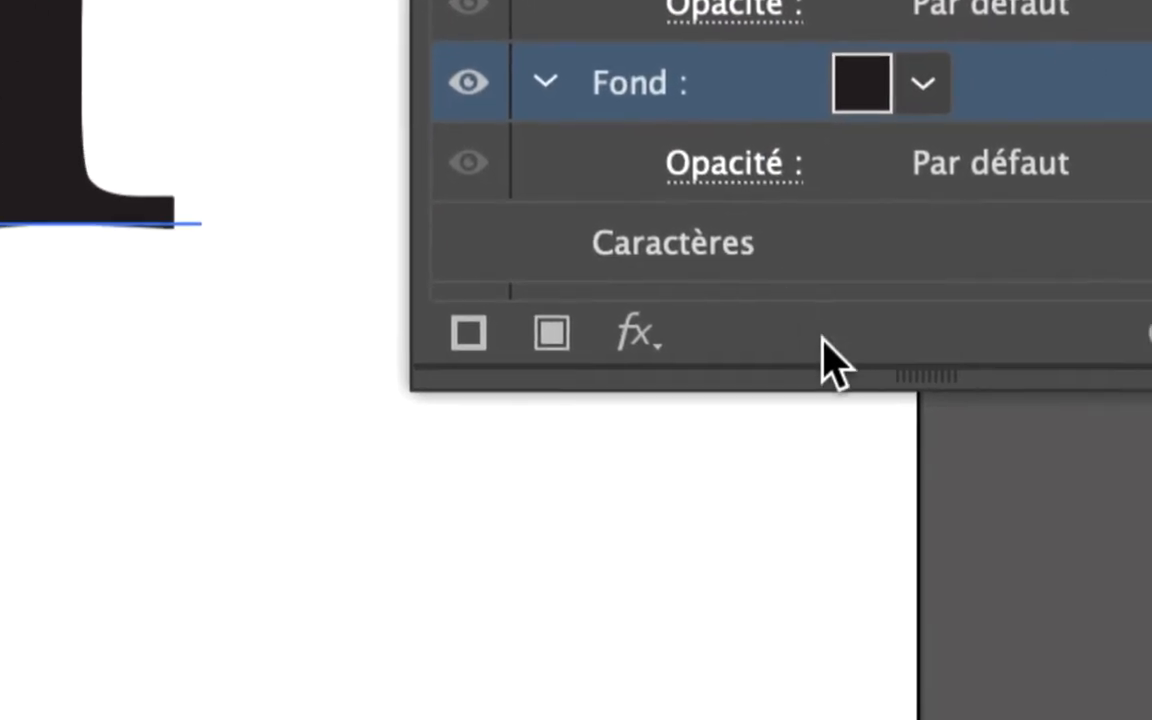
Lengthen the Appearance panel to show all its rows and move it clear of "Tatu".
drag(840, 347, 843, 557)
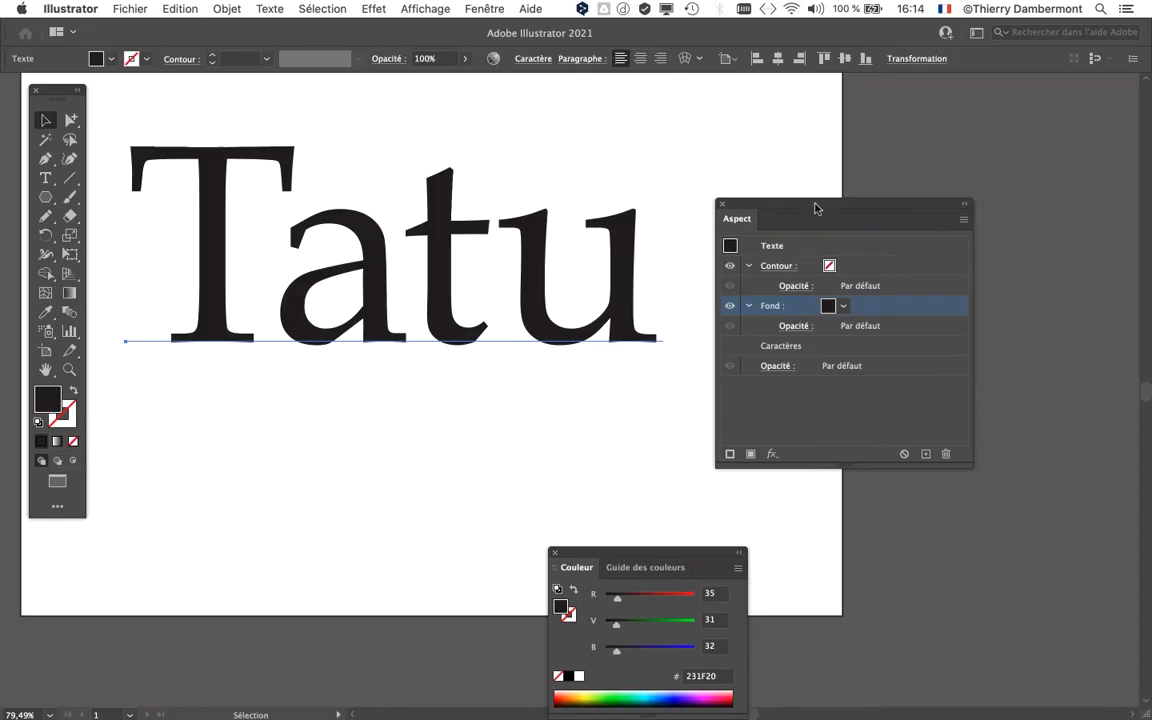
drag(815, 208, 895, 206)
drag(553, 198, 607, 216)
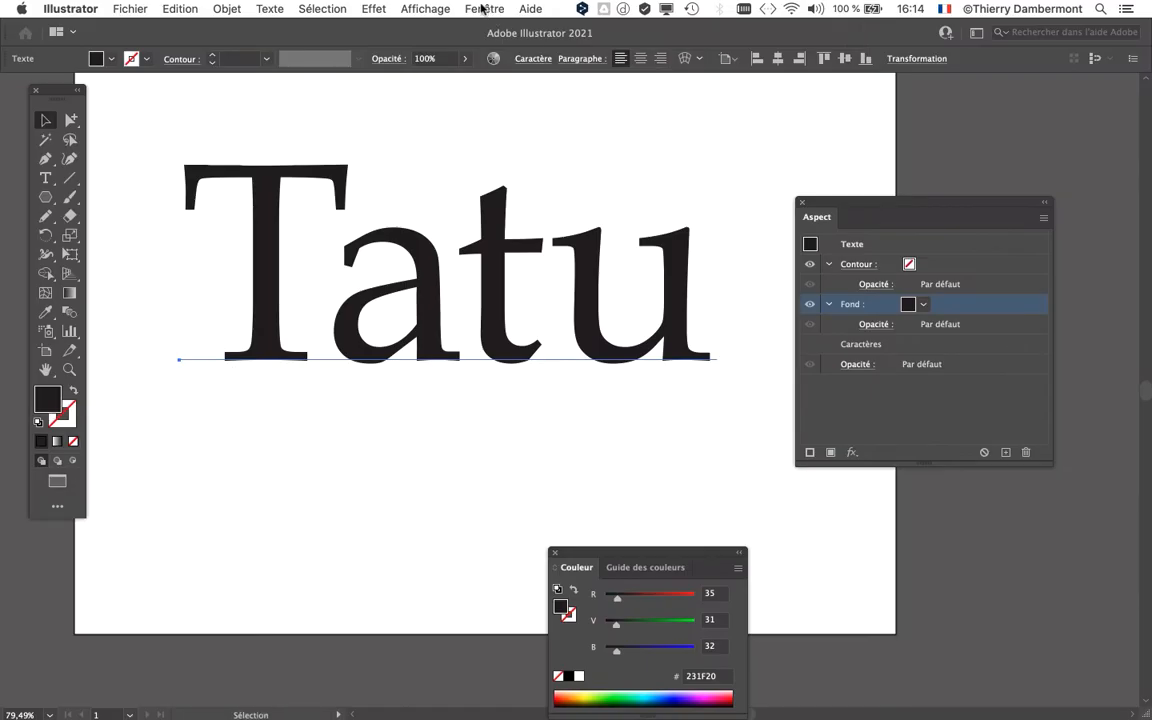
Start the Décalage effect on the fill of "Tatu" and try an offset of 2 mm with the Pointe join.
click(373, 8)
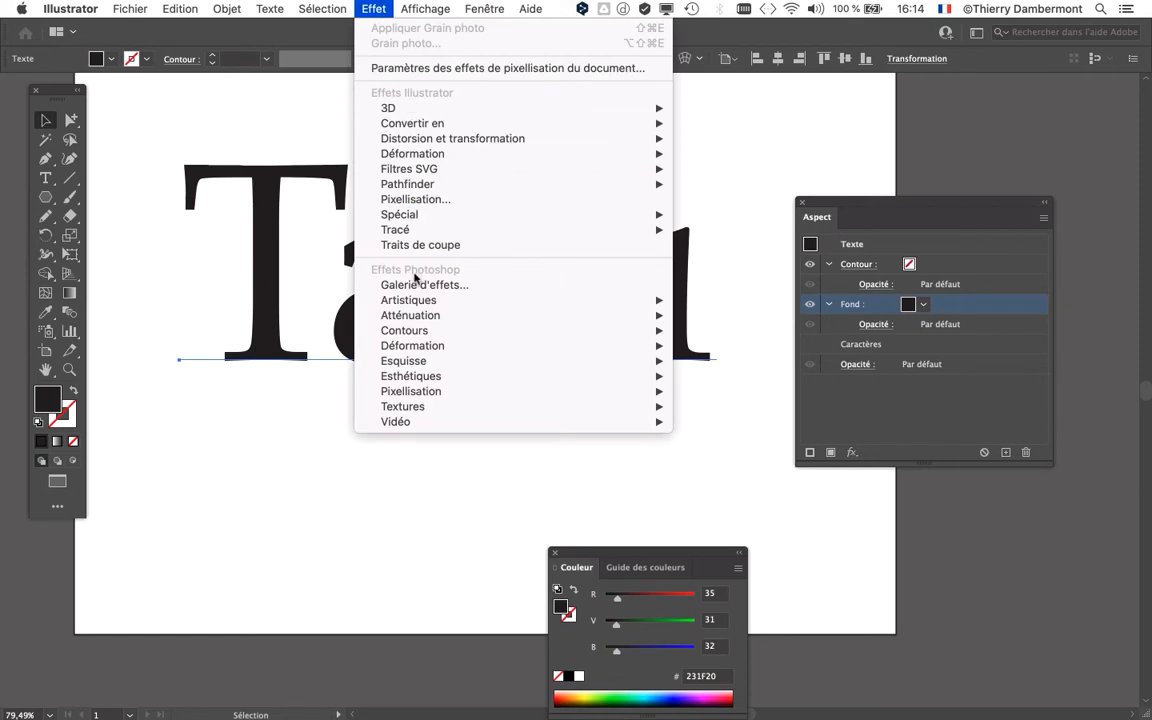
mouse_move(400, 229)
click(708, 231)
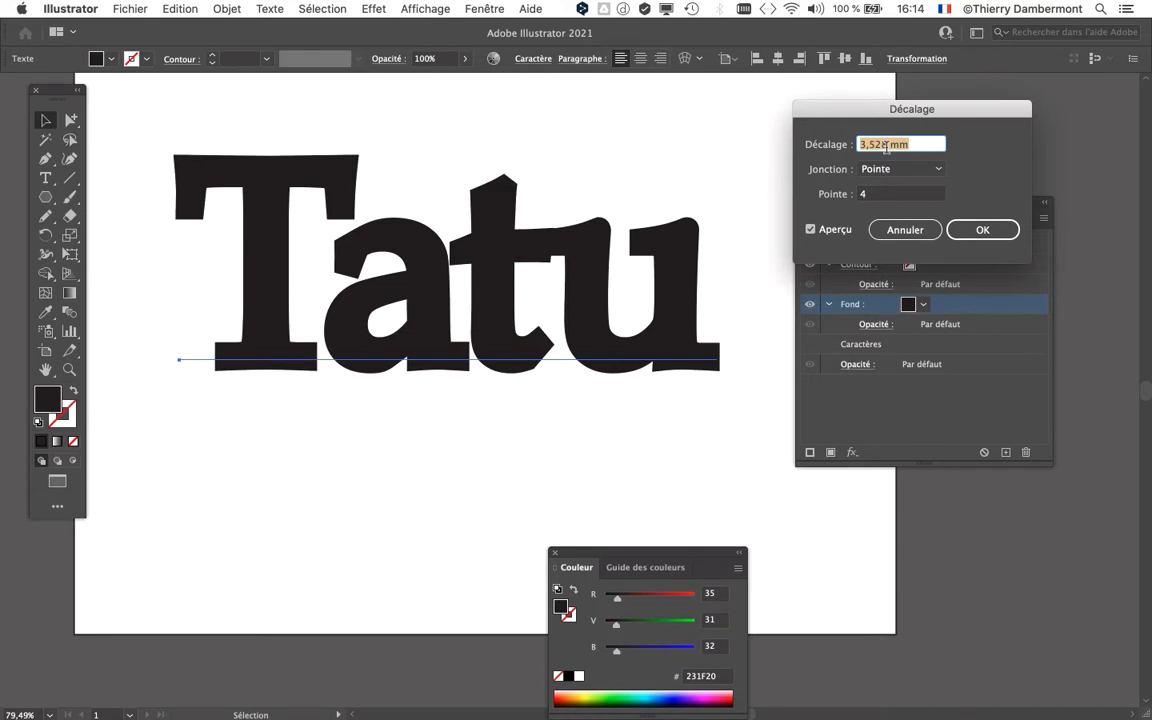
text(2)
key(Tab)
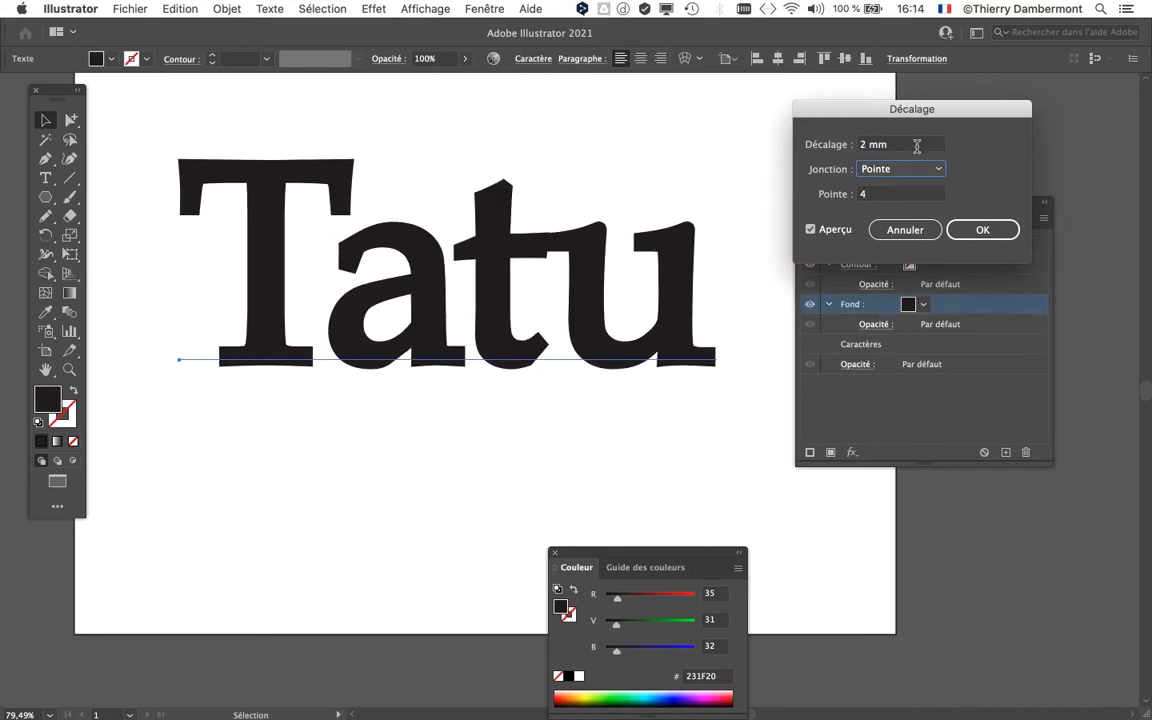
Set the Décalage offset to 1 mm, compare "Tatu" with and without the preview, and apply the effect.
click(866, 145)
text(1)
key(Tab)
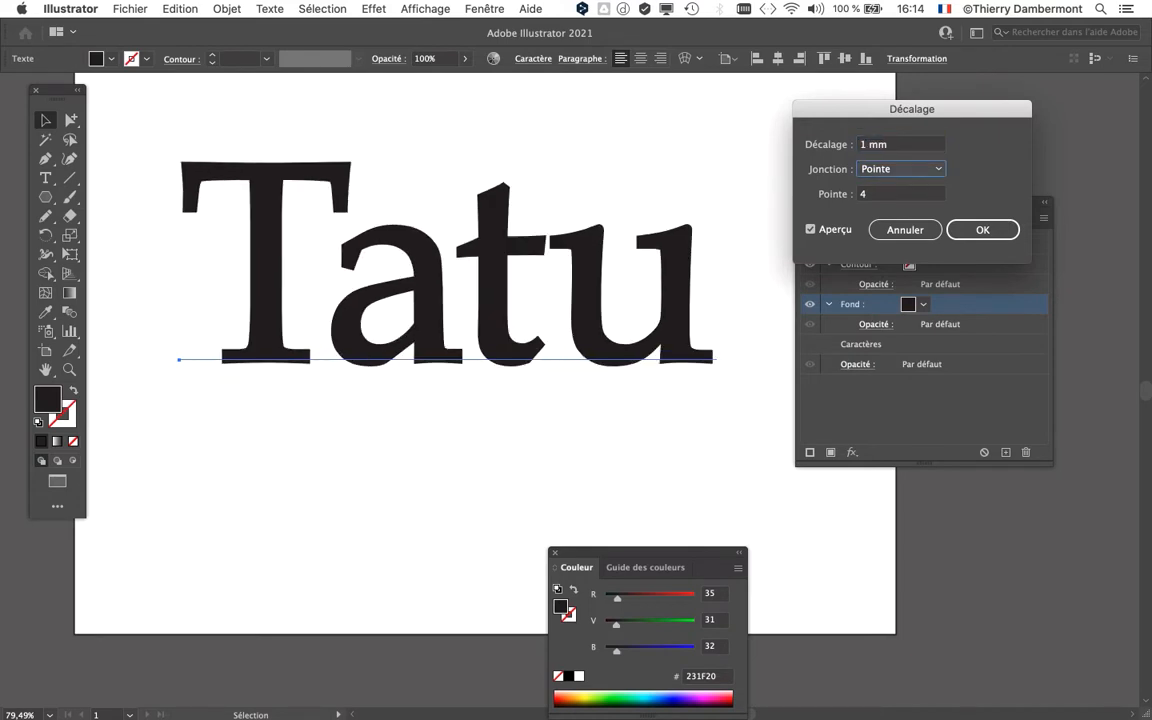
drag(812, 110, 622, 54)
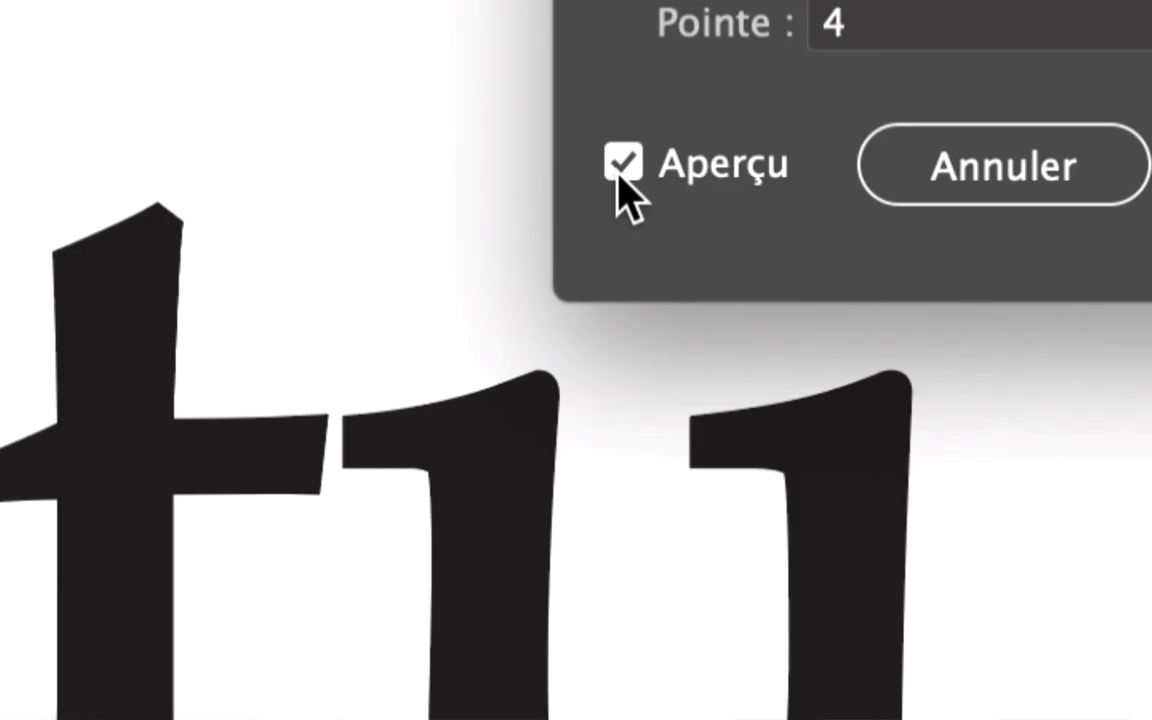
click(622, 165)
click(620, 168)
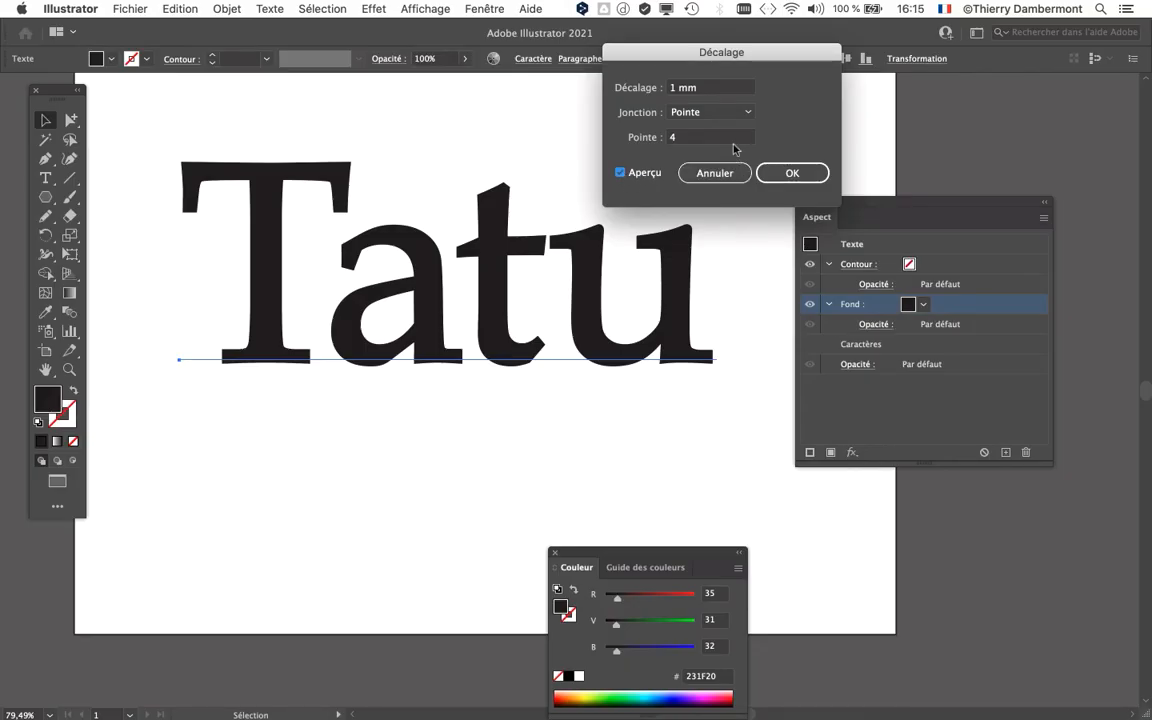
click(791, 173)
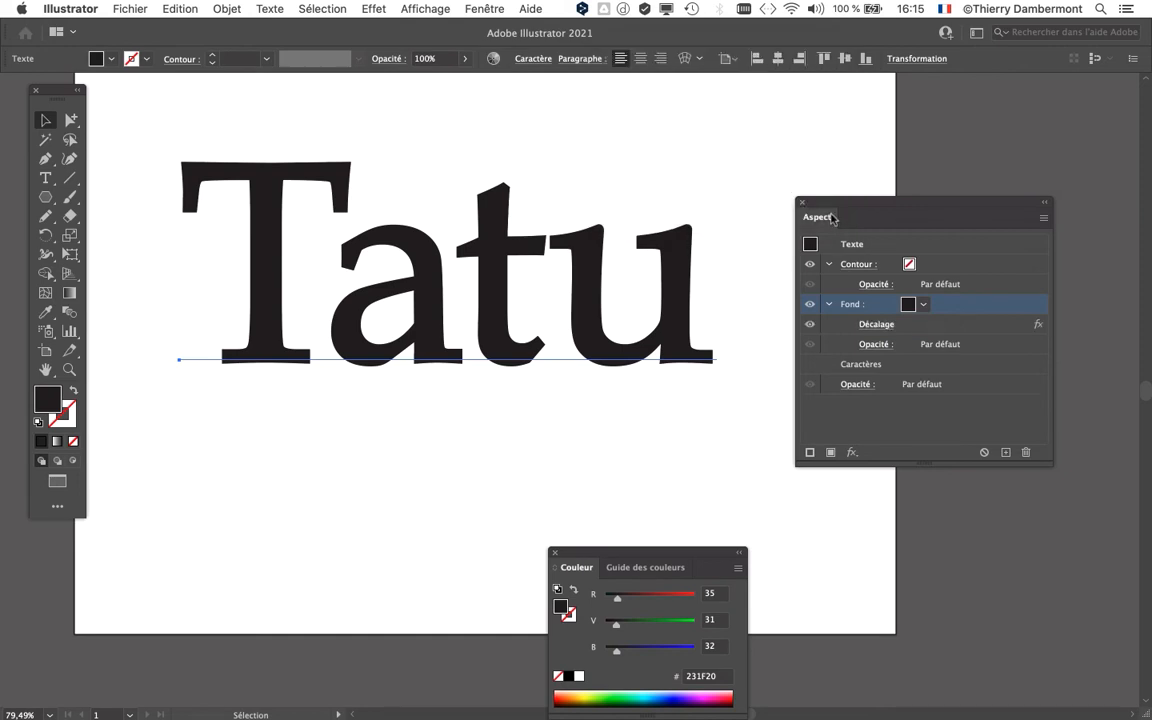
Toggle the visibility of the fill's Décalage effect repeatedly to compare the letter thickness, and move the Appearance panel upward.
click(811, 327)
click(811, 327)
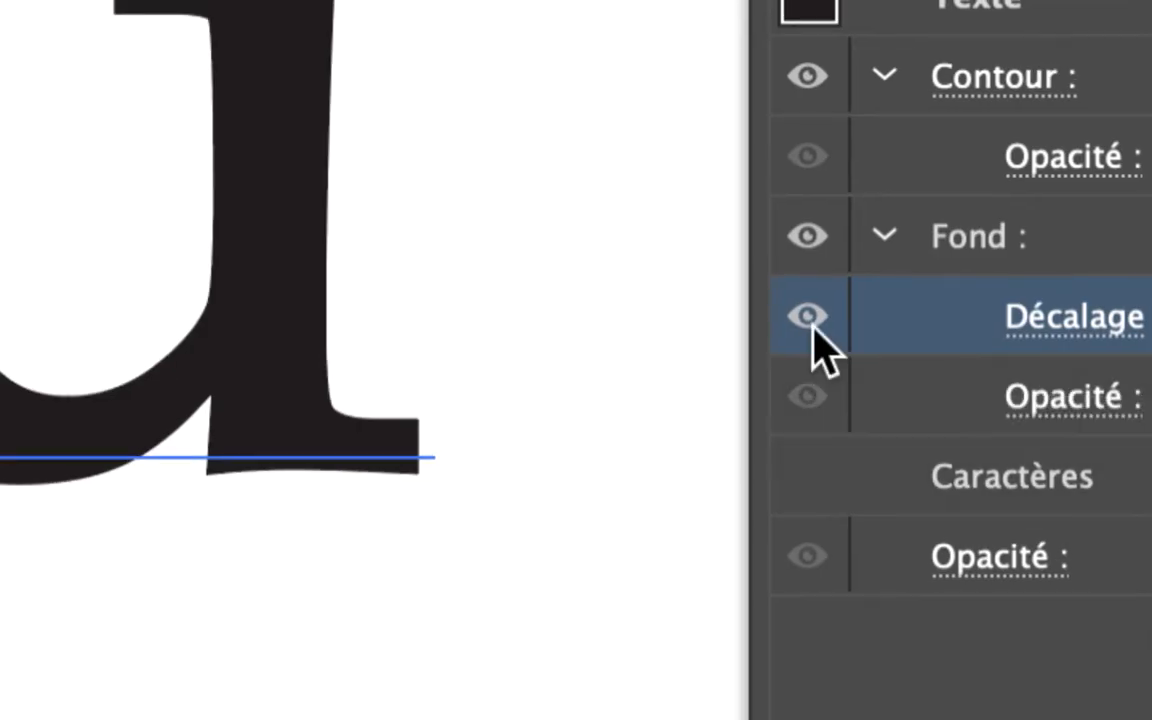
click(811, 325)
click(811, 321)
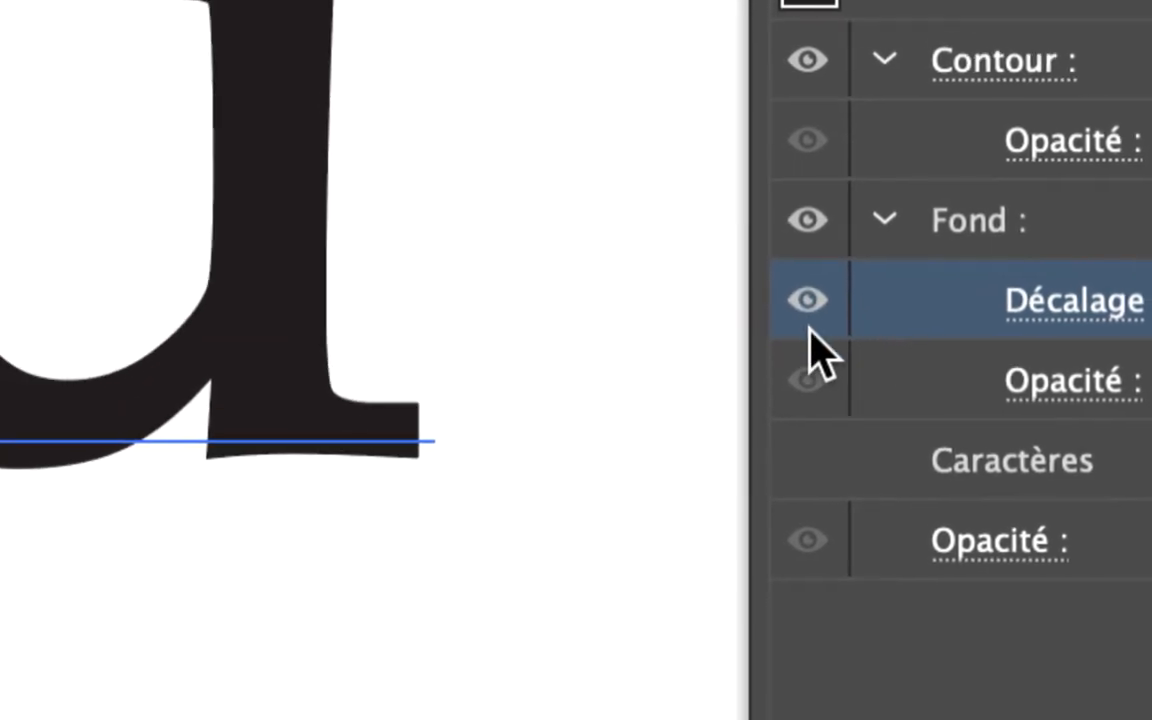
click(808, 305)
click(808, 305)
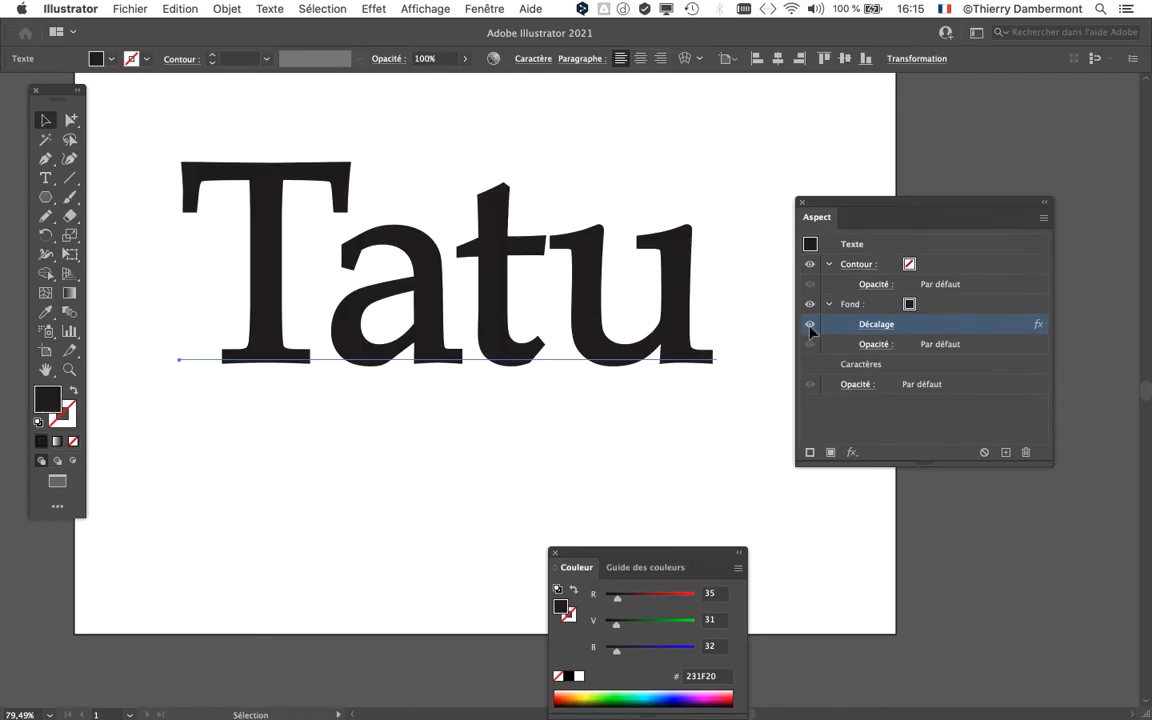
click(811, 326)
click(811, 326)
drag(817, 209, 845, 127)
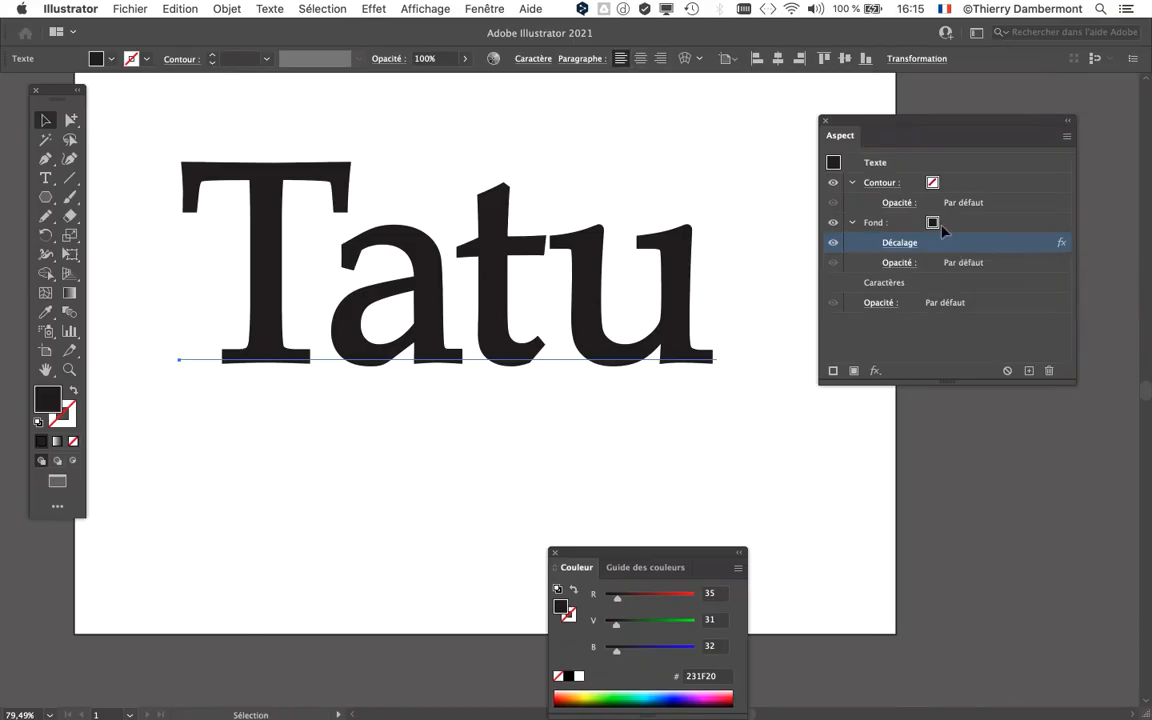
Save the document as "texte - faux gras par effet décalage sur fond - 01.ai" in the Illustrator FAD nov 2021 (local) folder.
click(127, 9)
click(172, 155)
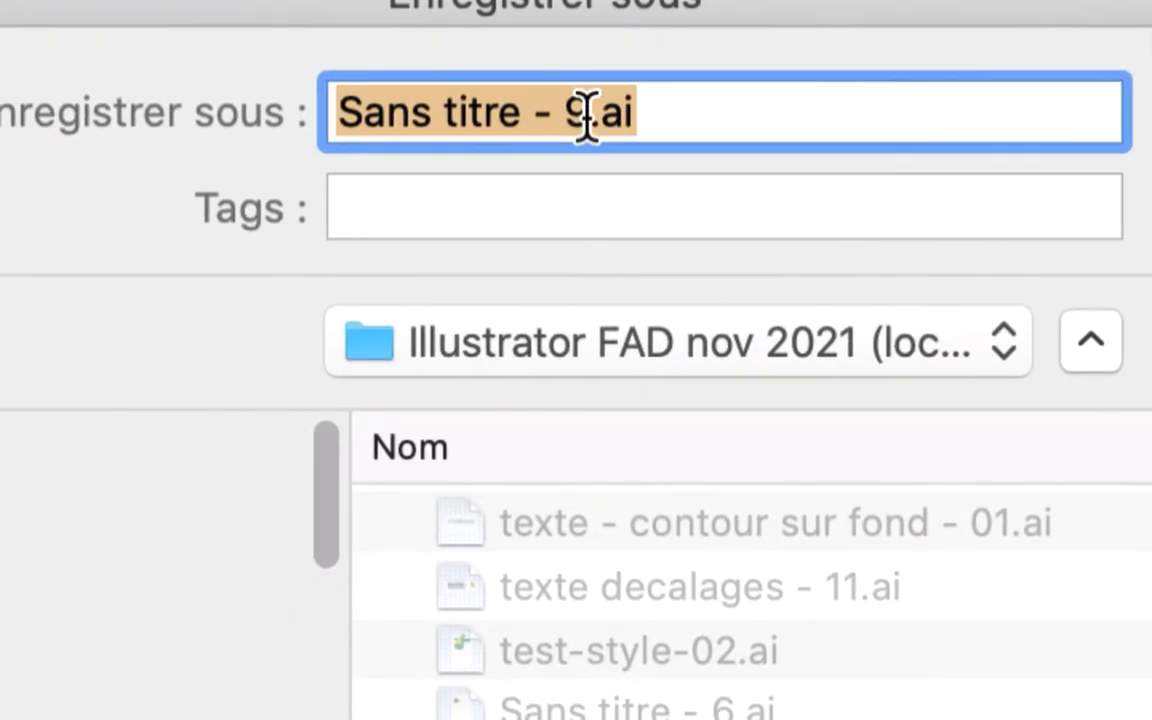
click(562, 141)
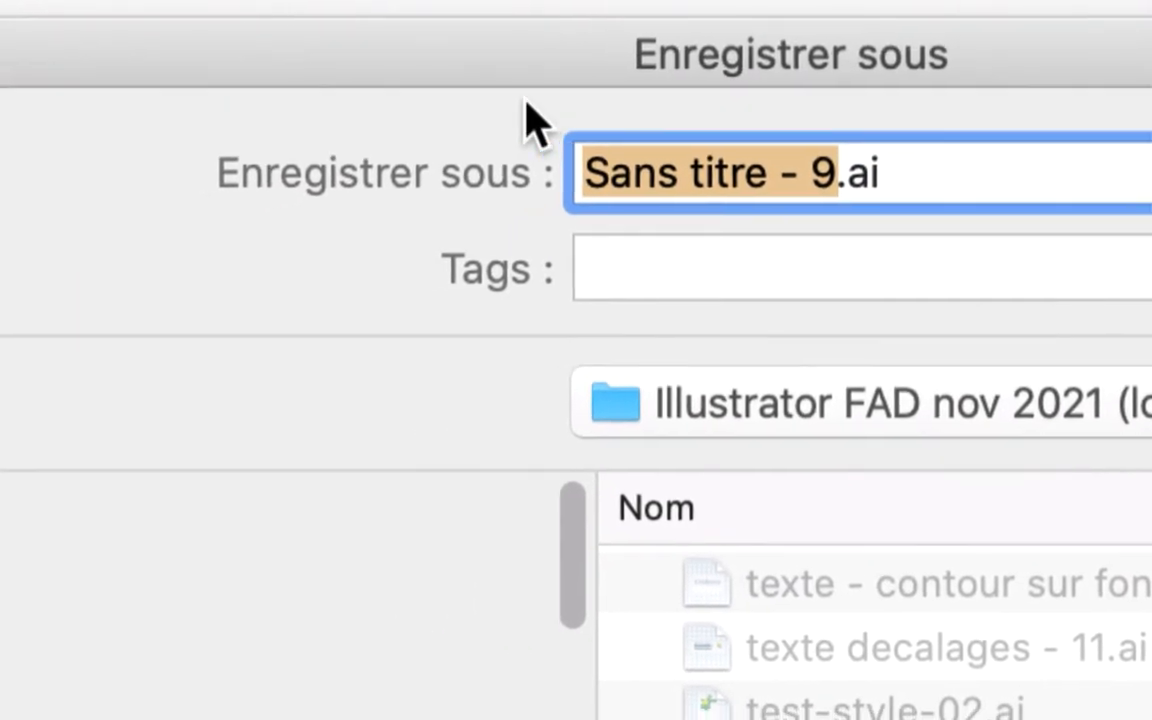
text(texte - f)
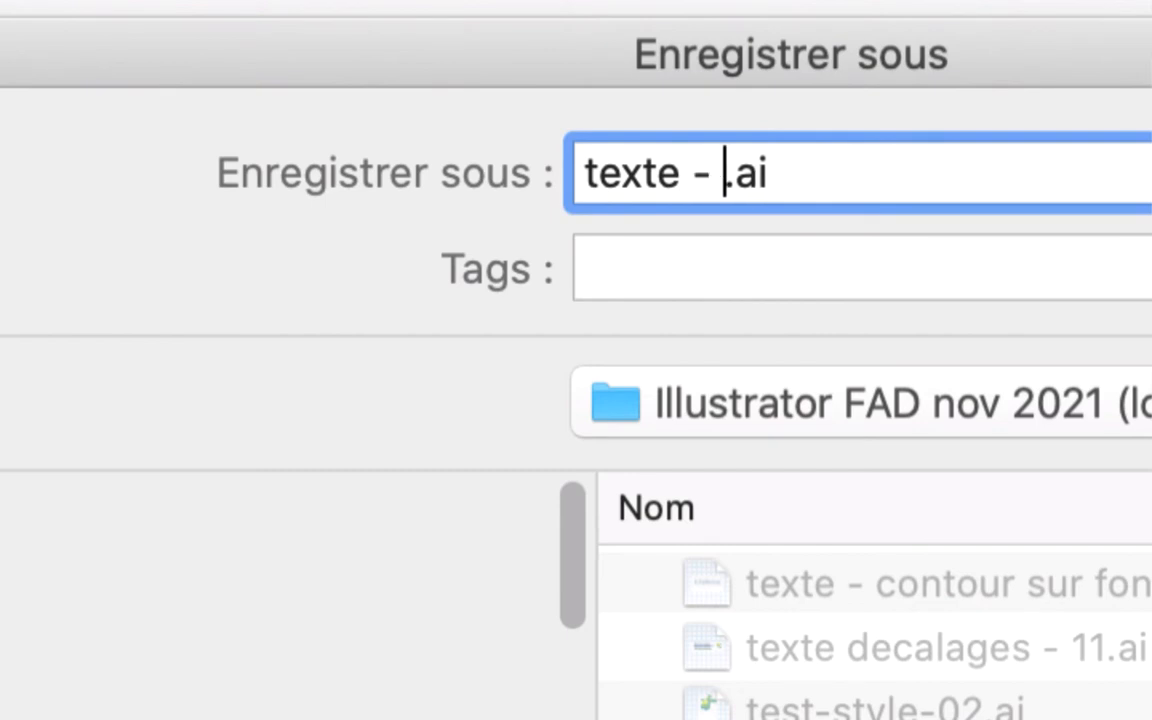
text(aux gras par )
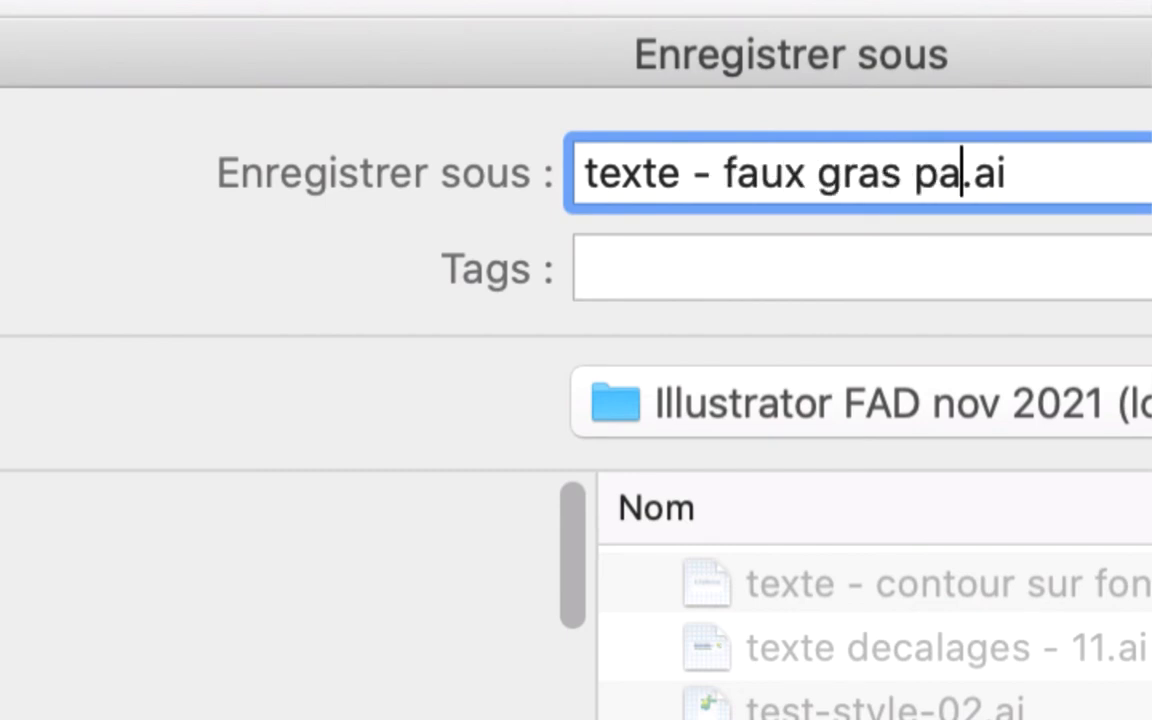
text(effet d)
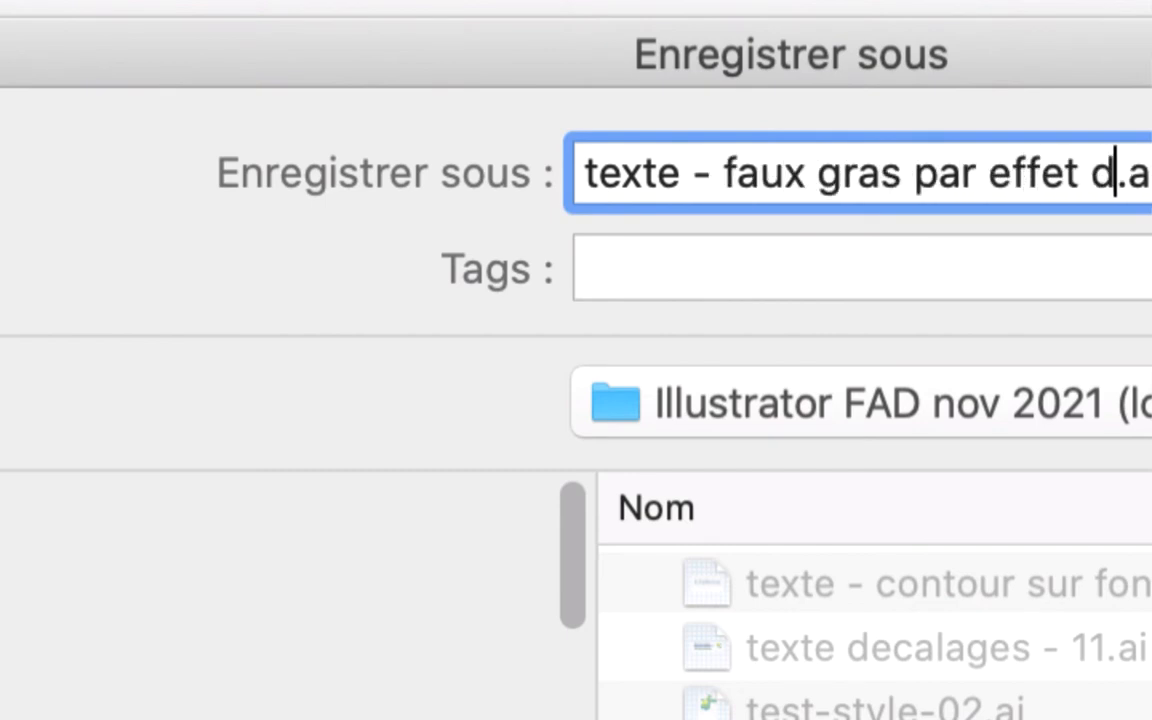
text(éc)
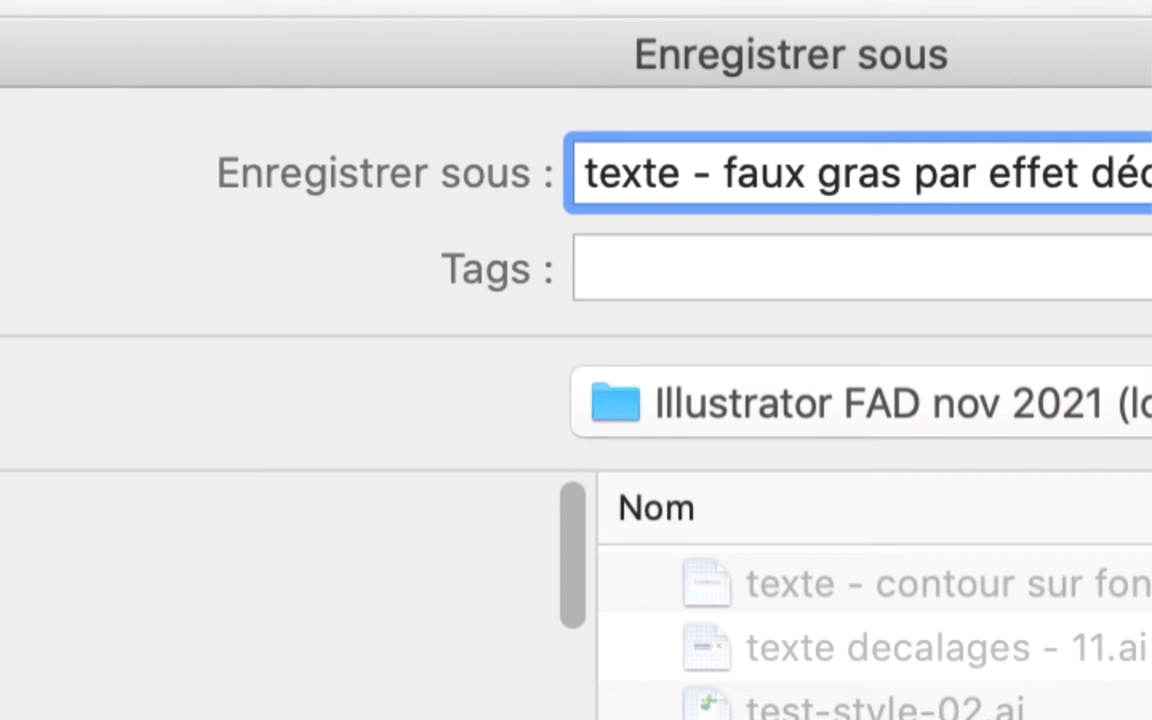
text(ala)
text(ge sur fo)
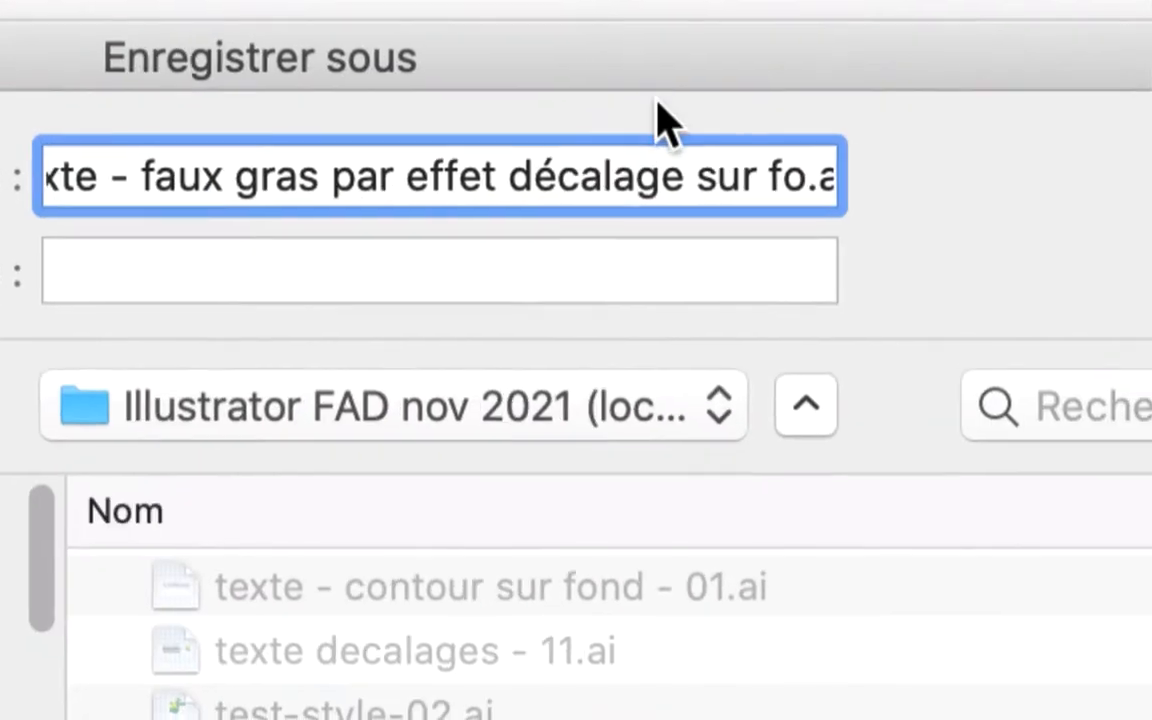
text(nd - 01)
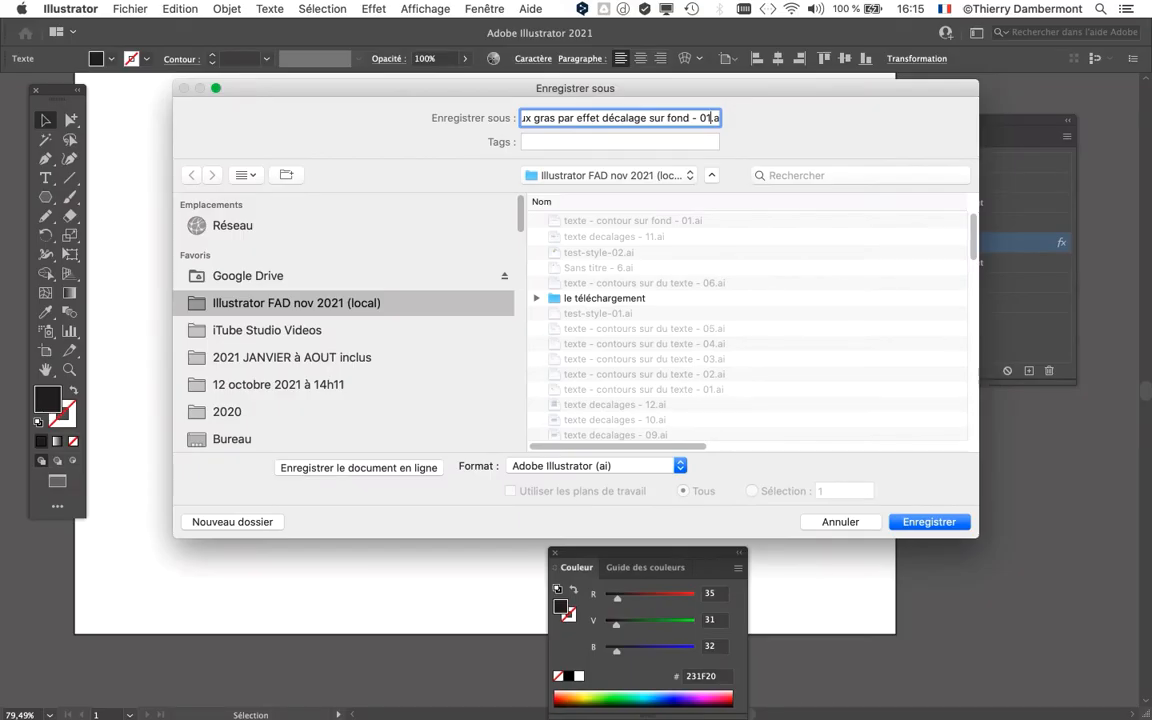
key(Return)
key(Return)
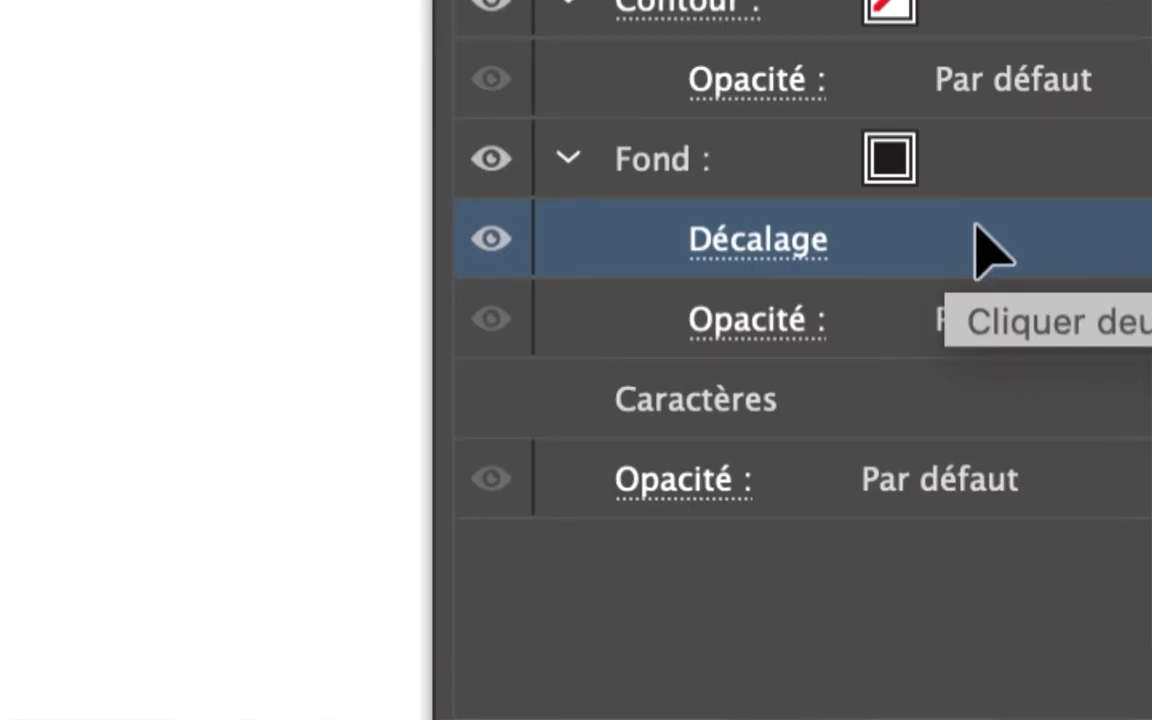
Delete the Décalage effect from the fill, then move the Appearance panel closer to "Tatu" and shorten it.
drag(977, 227, 1148, 640)
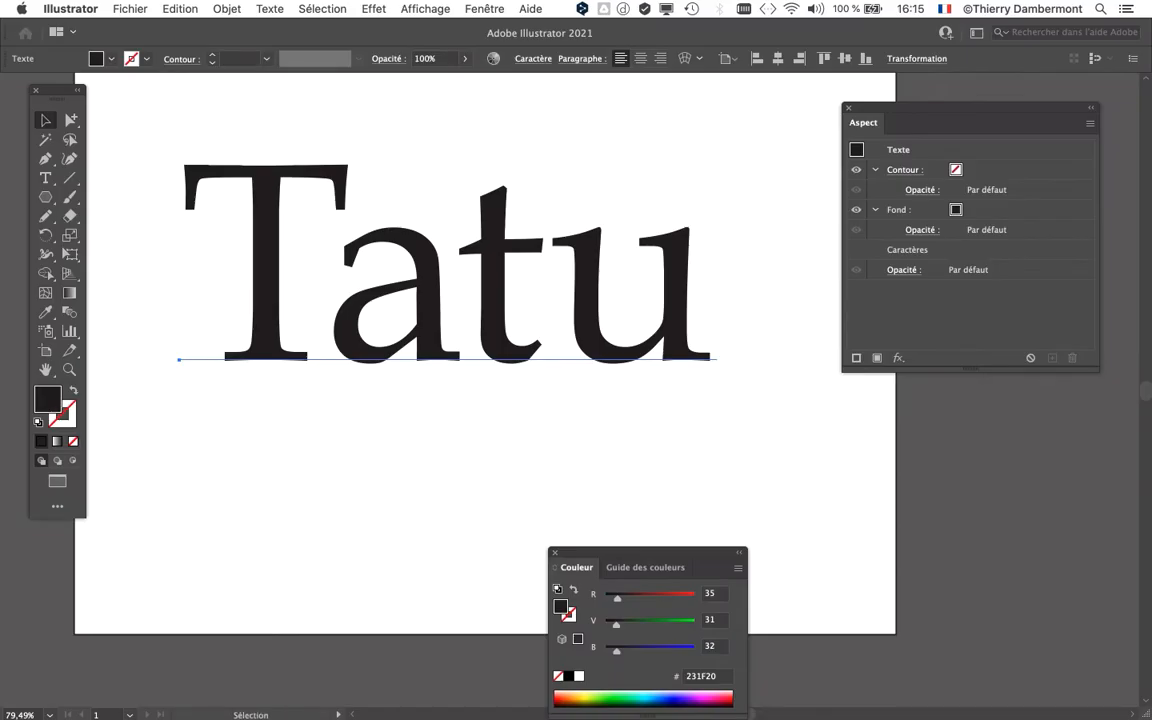
drag(960, 107, 904, 101)
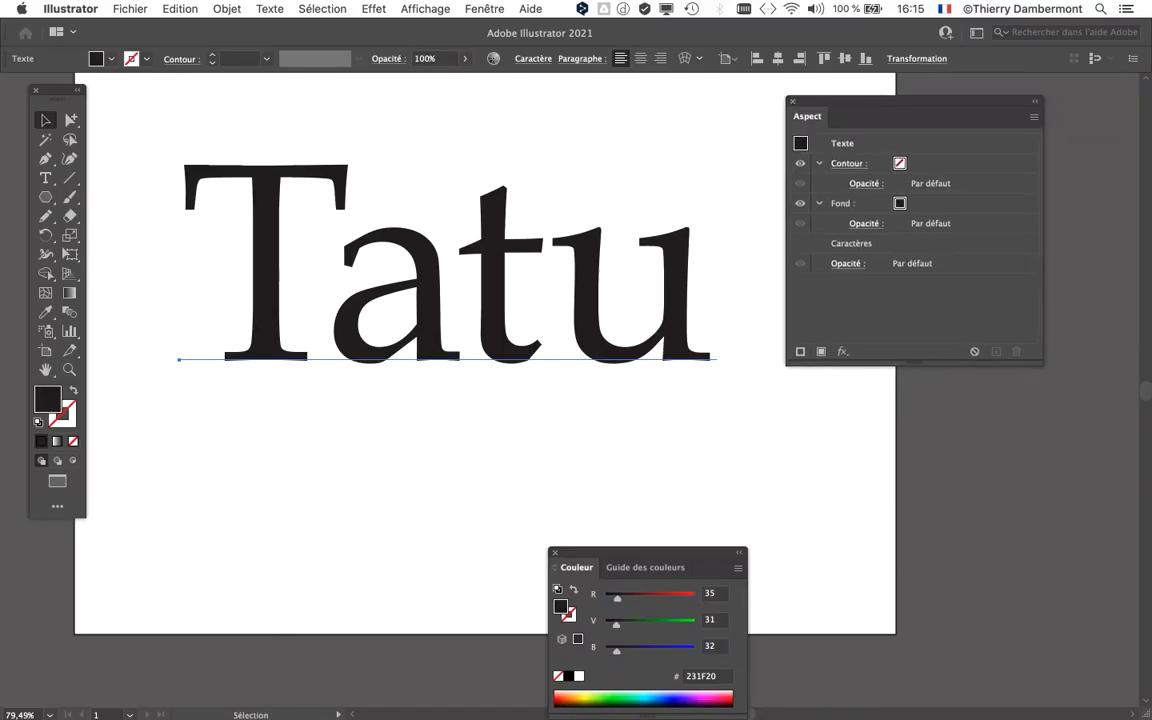
drag(1043, 365, 1032, 312)
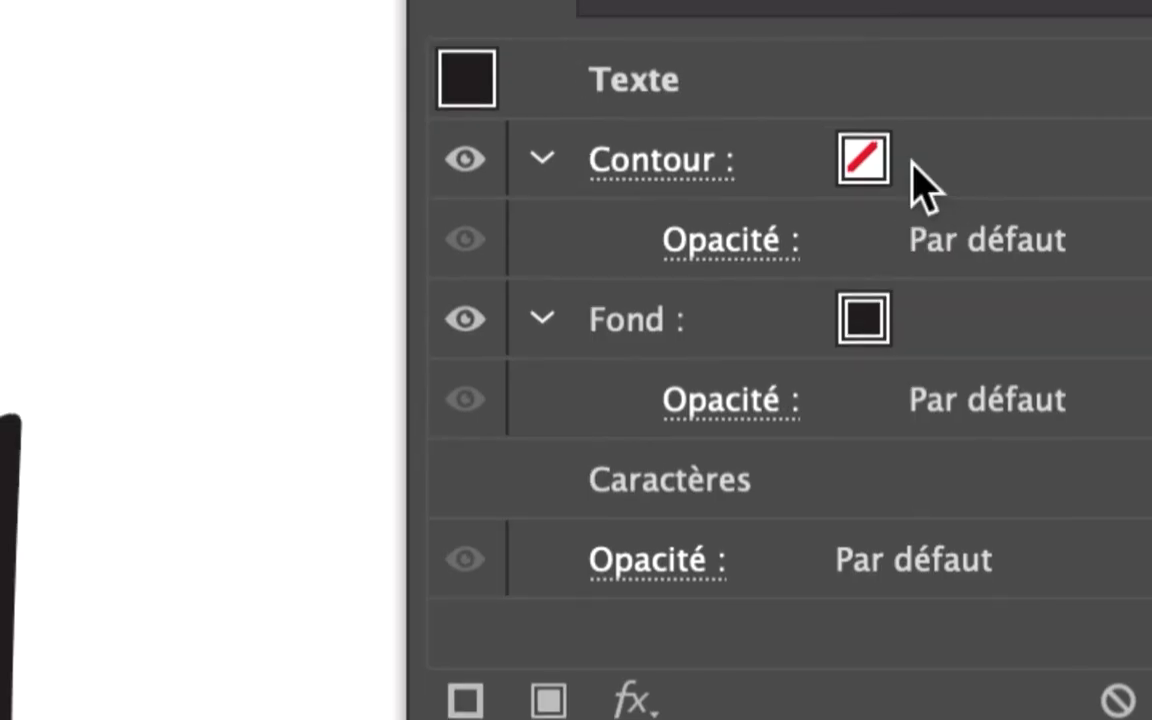
Give the stroke of "Tatu" the orange swatch in the Appearance panel.
click(915, 168)
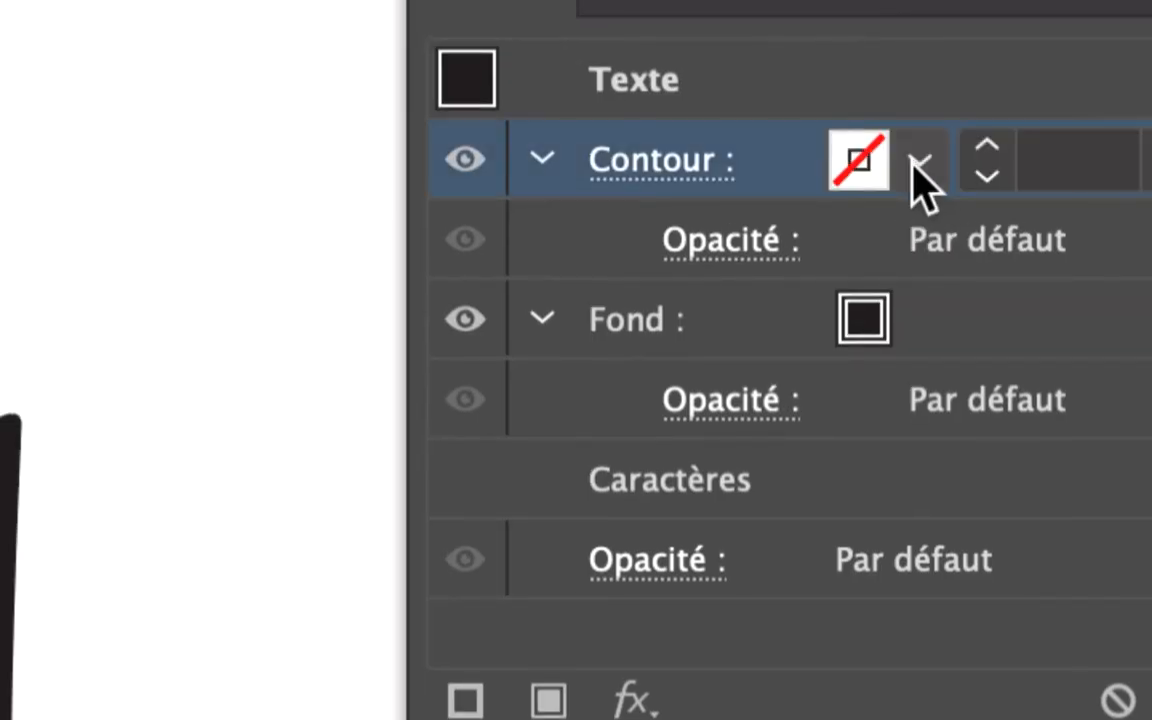
click(915, 168)
click(820, 272)
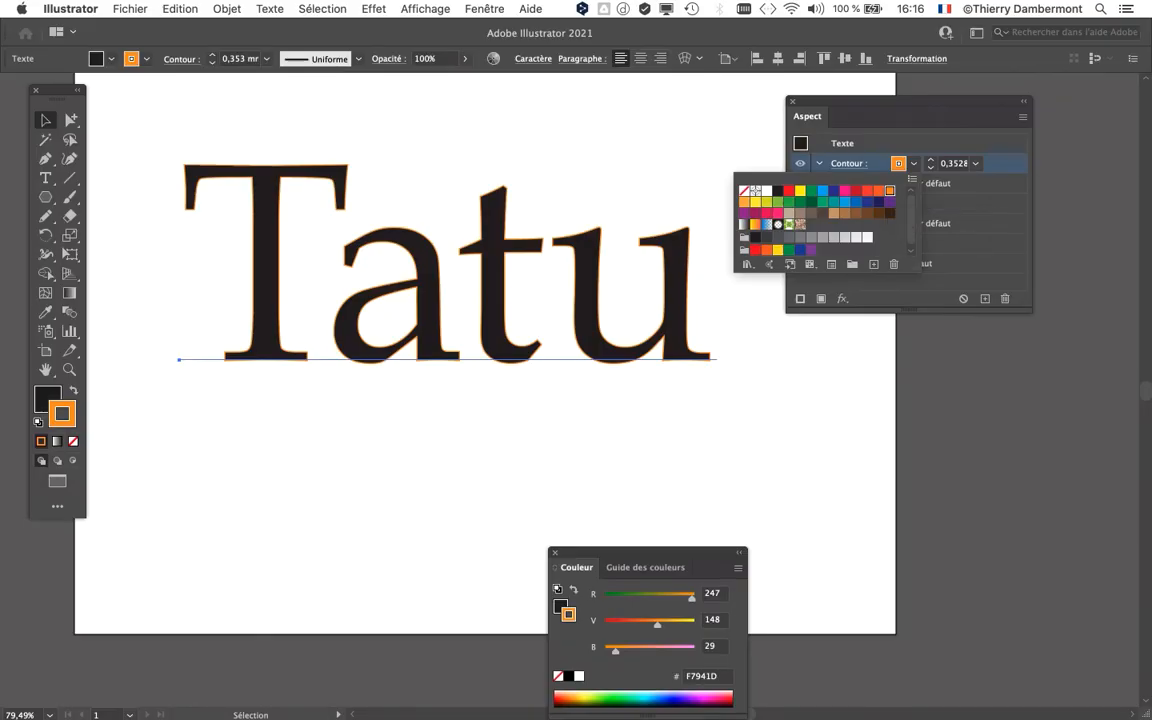
key(Escape)
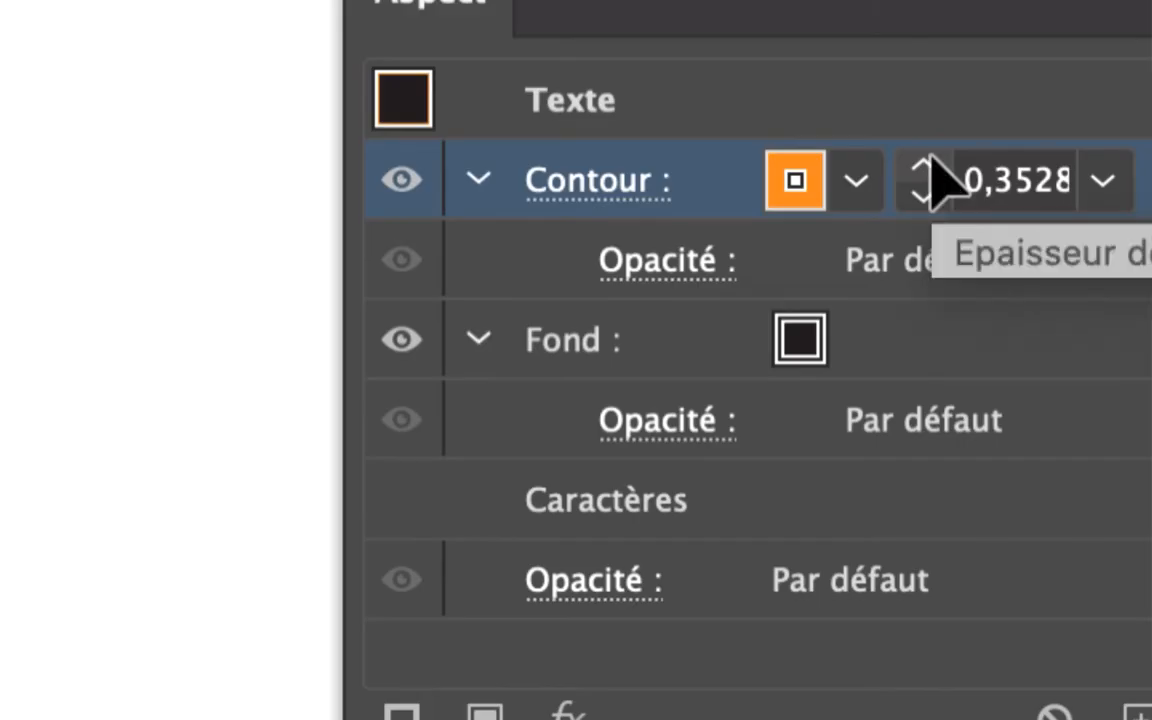
Set the stroke weight of "Tatu" to 2 mm and change the stroke colour to dark magenta.
click(931, 156)
click(931, 156)
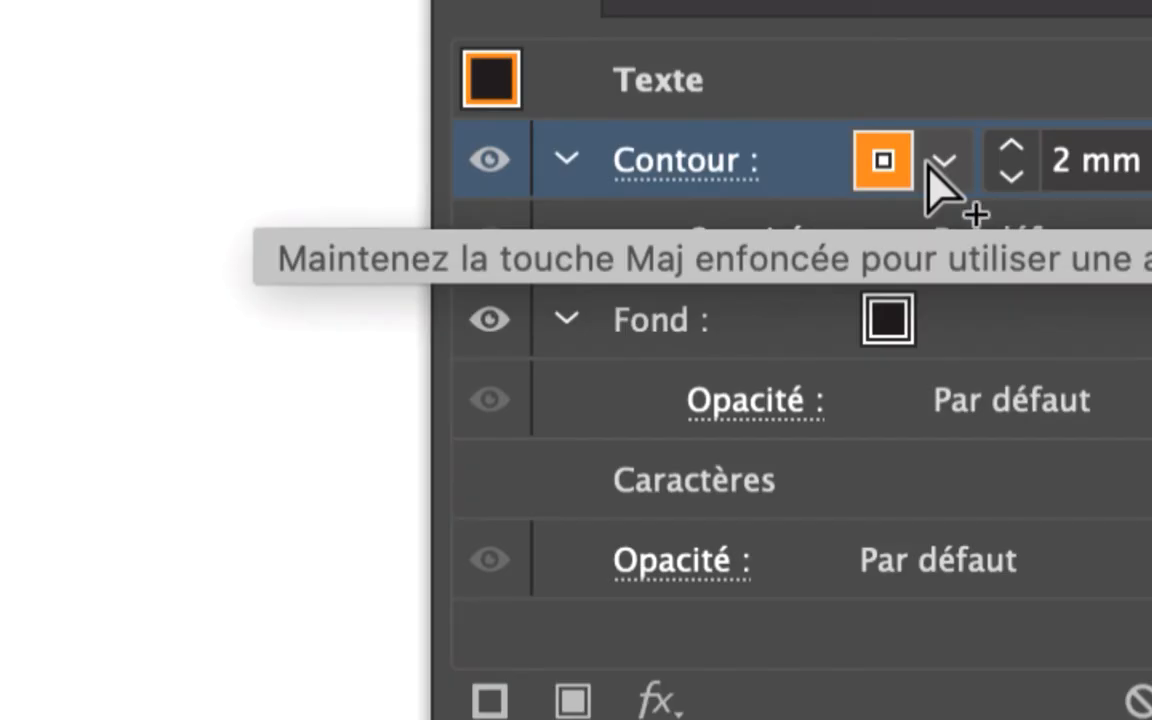
click(940, 165)
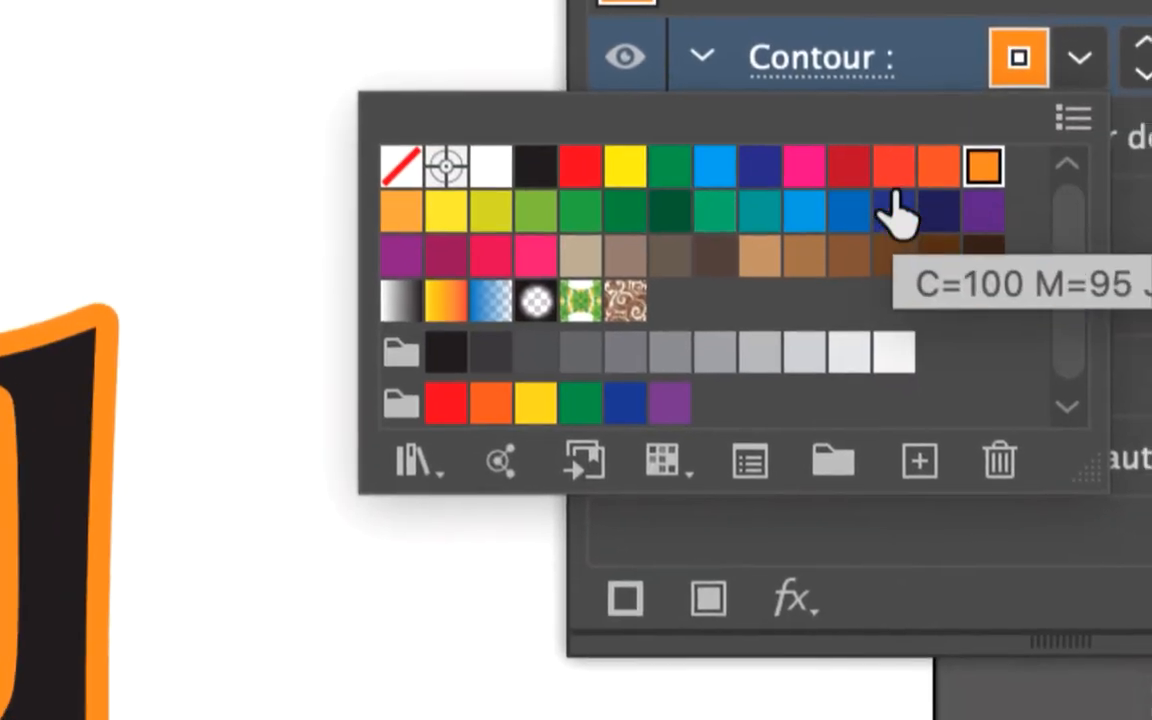
click(889, 205)
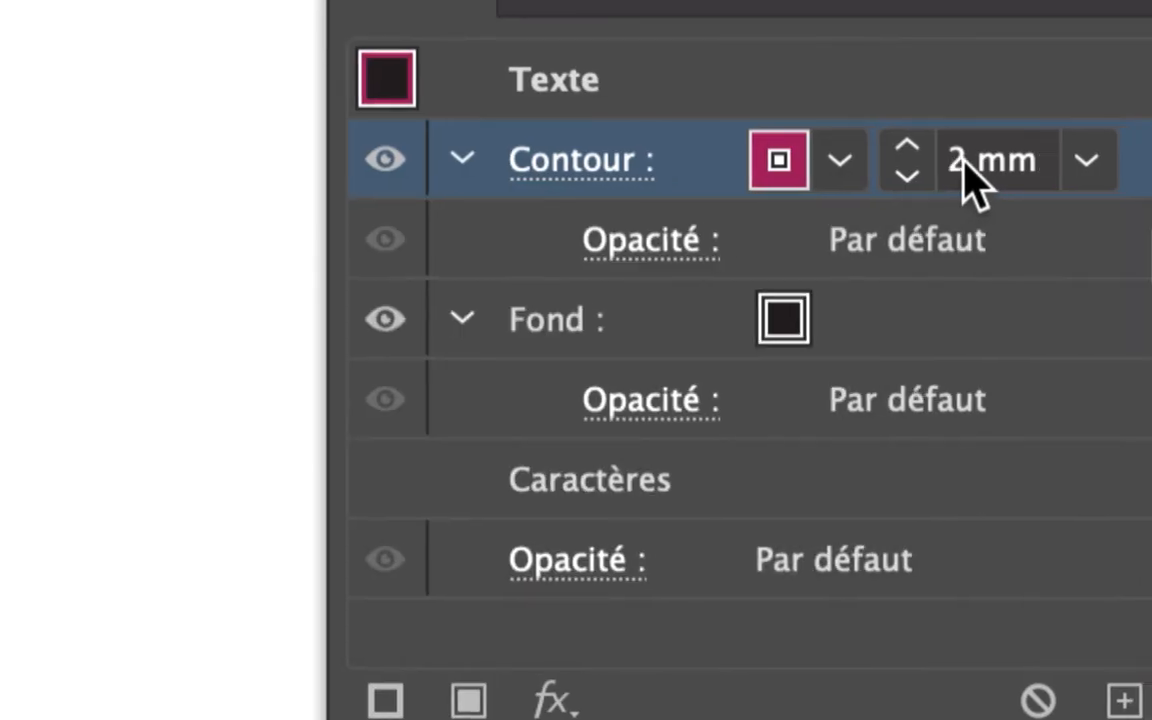
Set the stroke weight of "Tatu" to 1,5 mm in the Appearance panel.
double_click(956, 162)
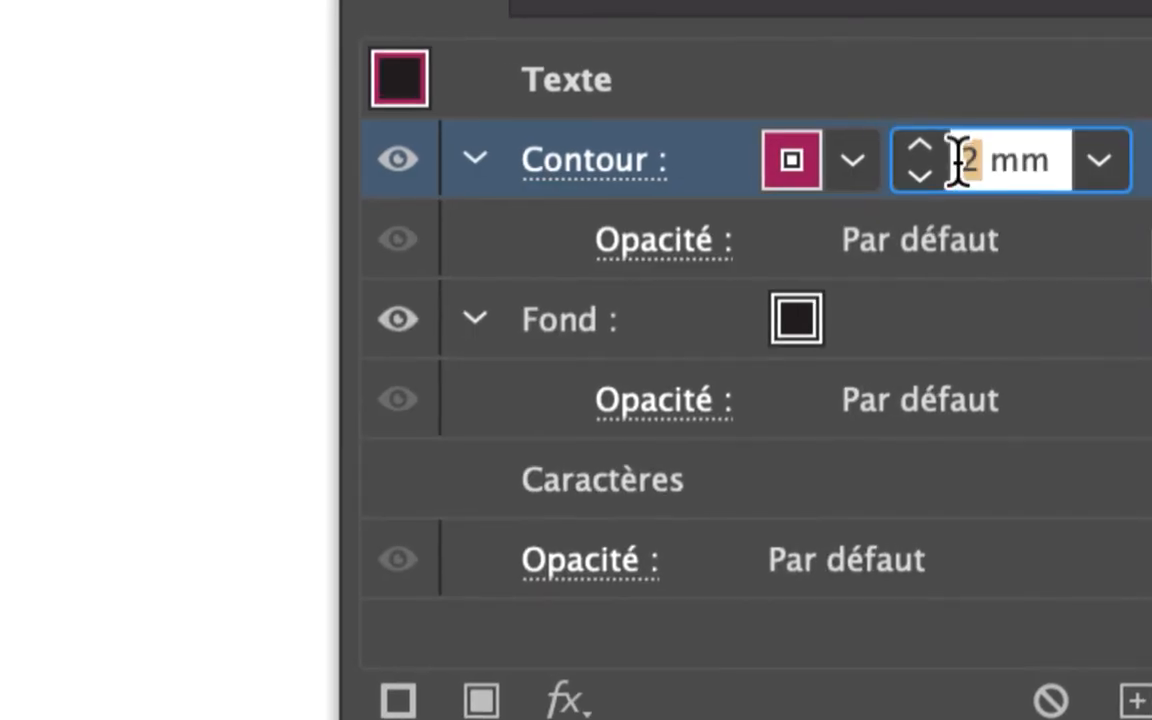
text(1,5)
key(Return)
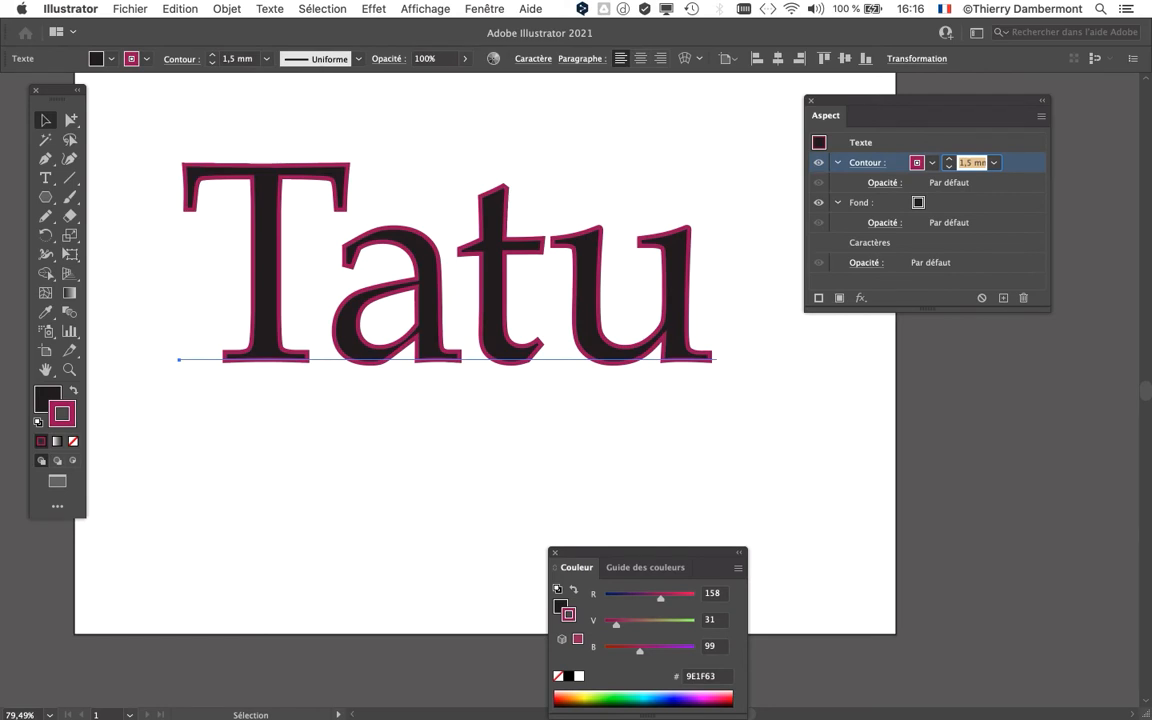
key(Return)
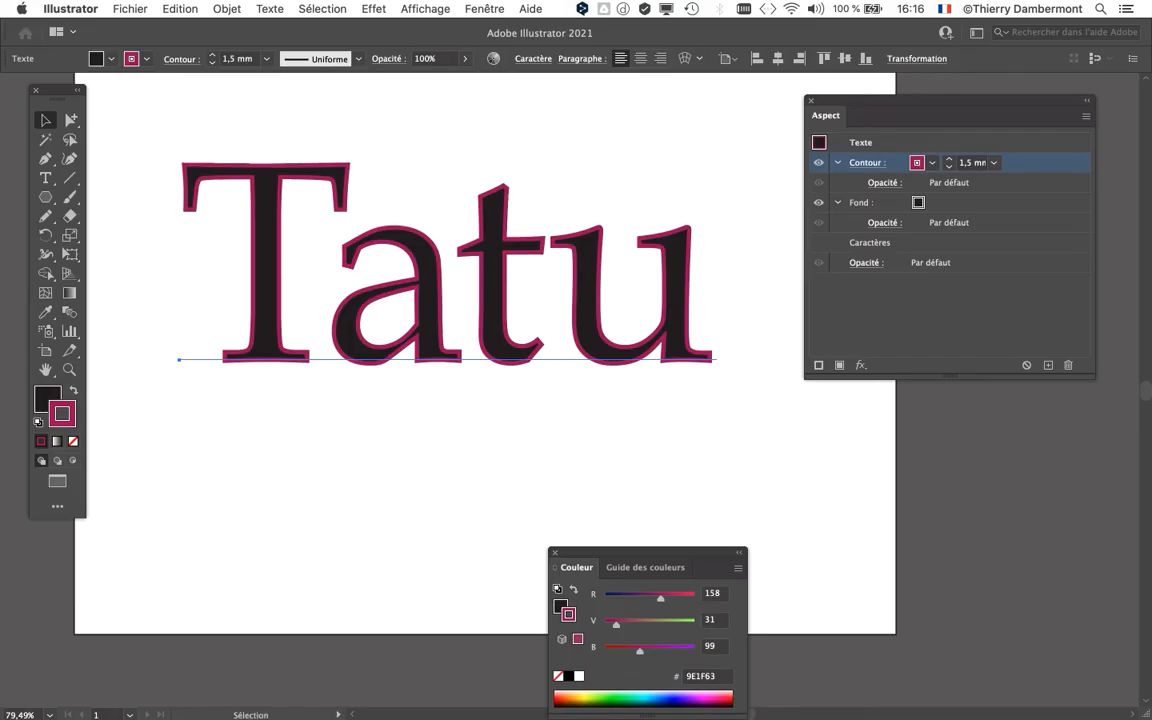
Apply a Décalage path effect of 2 mm with Pointe joins to the stroke of "Tatu".
click(378, 9)
mouse_move(650, 227)
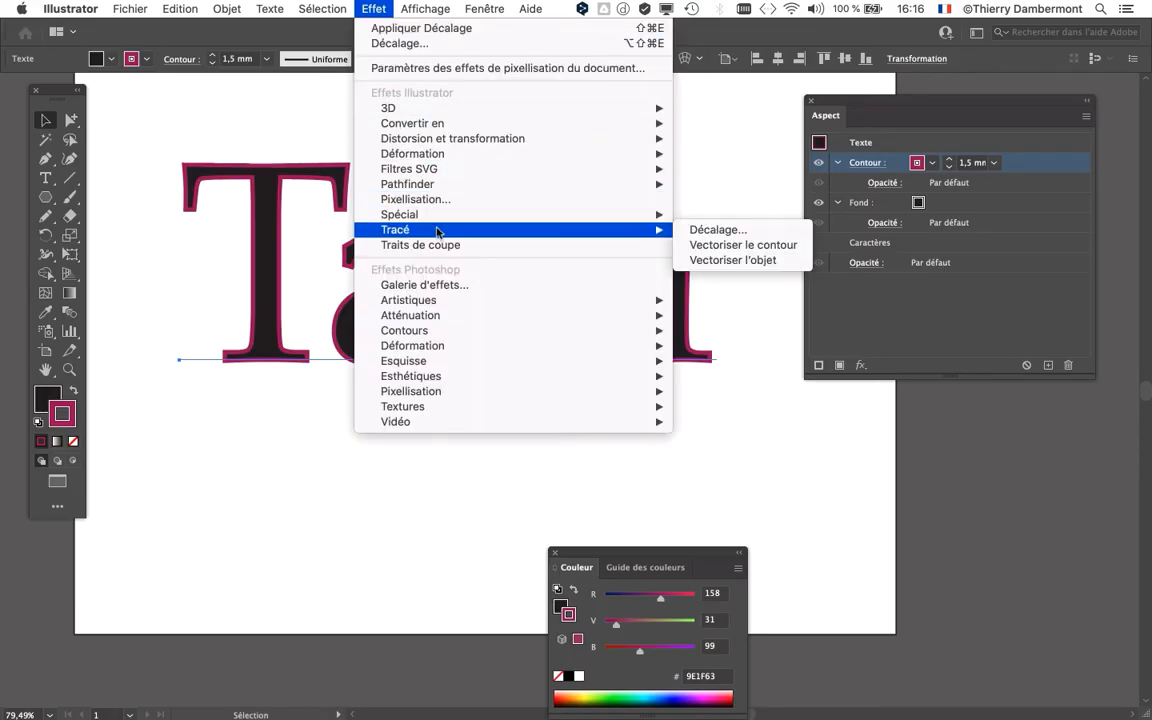
click(697, 228)
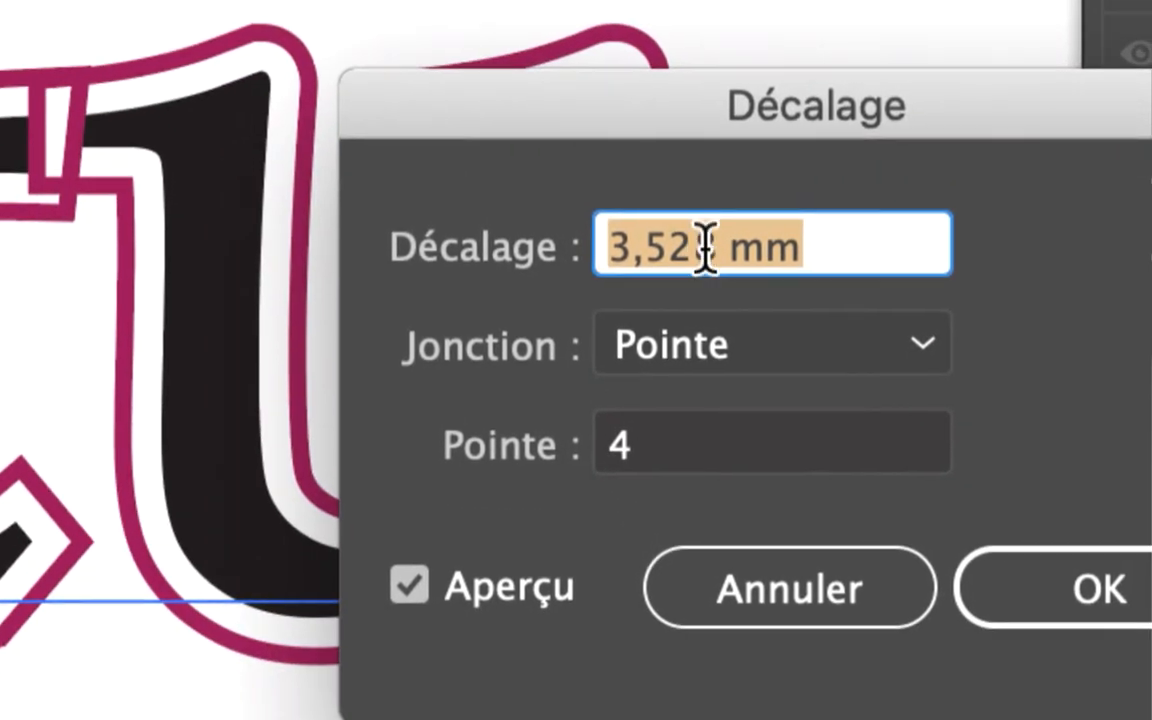
drag(717, 247, 547, 241)
text(2)
key(Tab)
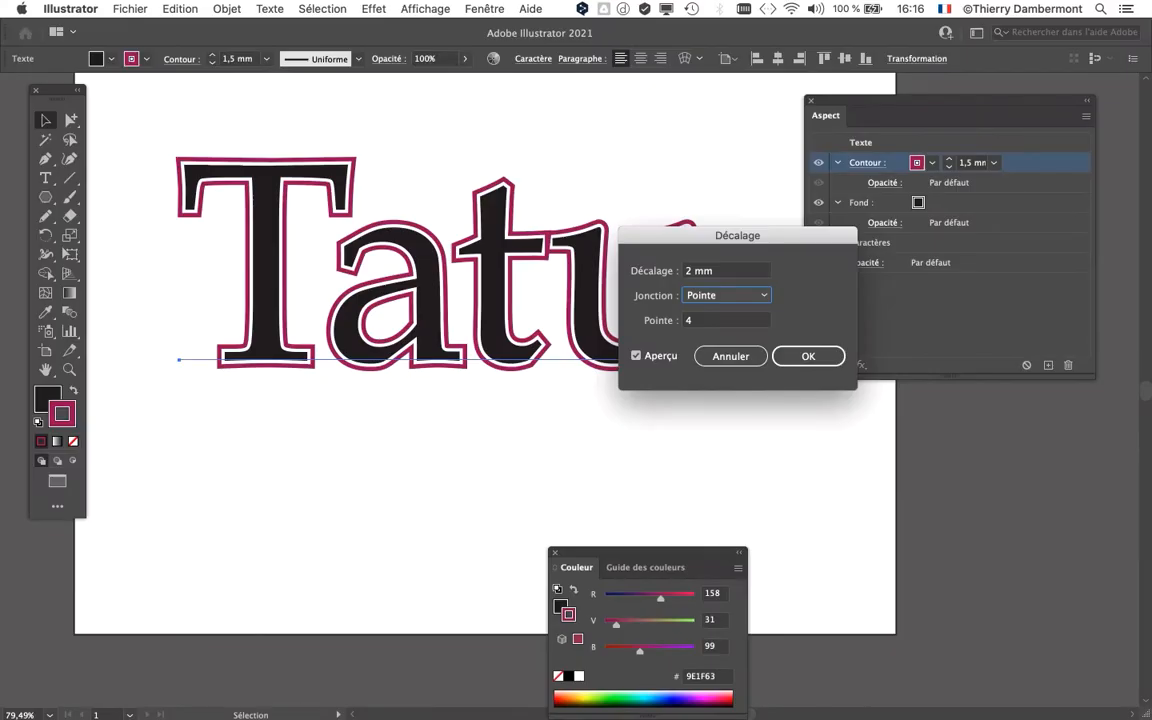
key(Return)
scroll(447, 265, right, 3)
scroll(447, 265, down, 2)
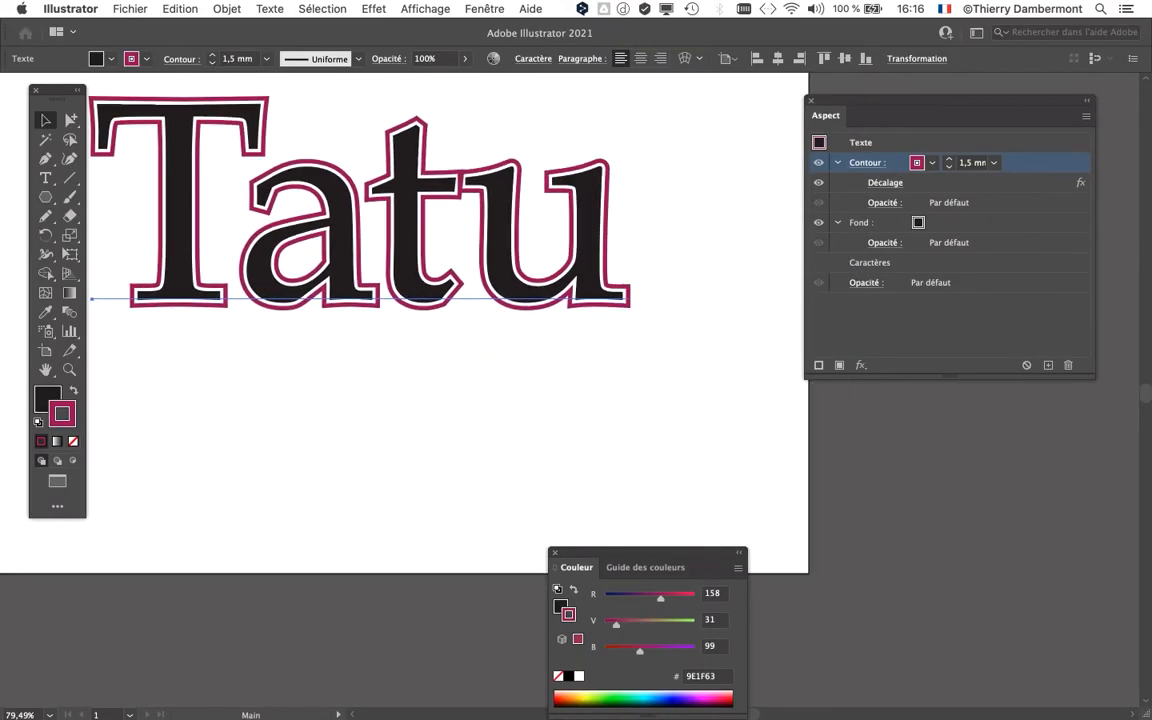
scroll(447, 265, left, 1)
scroll(447, 265, up, 1)
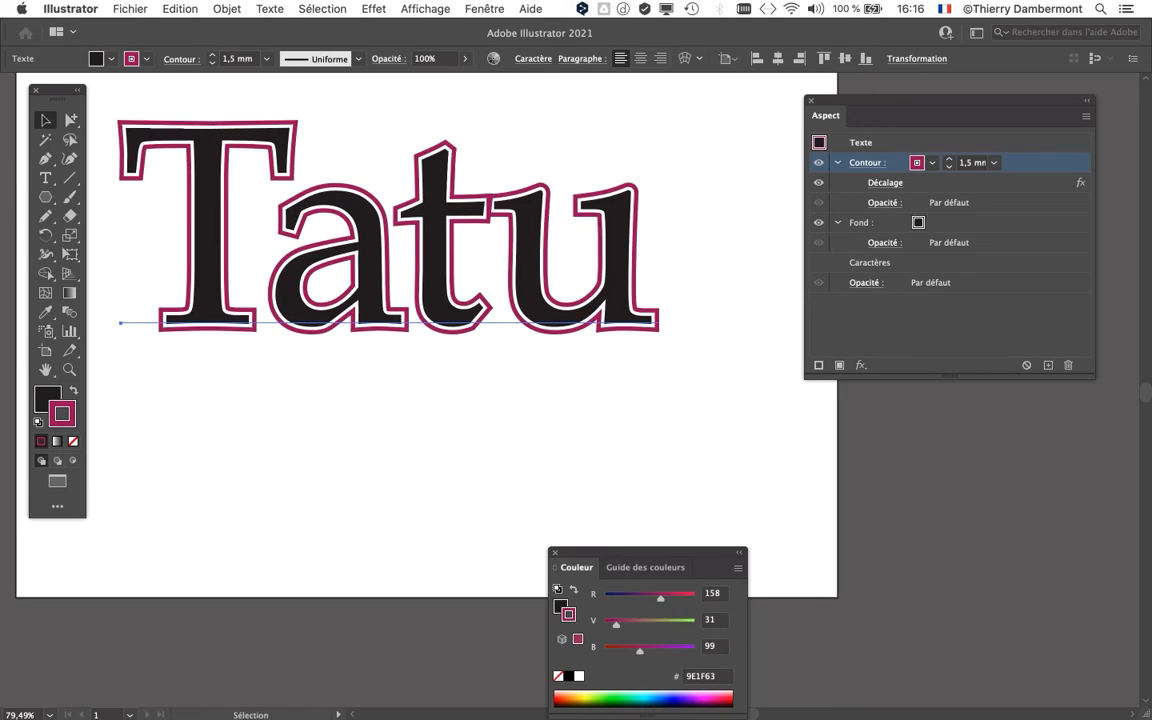
Move the Appearance panel below the text and show the Caractère panel close to "Tatu".
drag(950, 100, 287, 440)
click(483, 8)
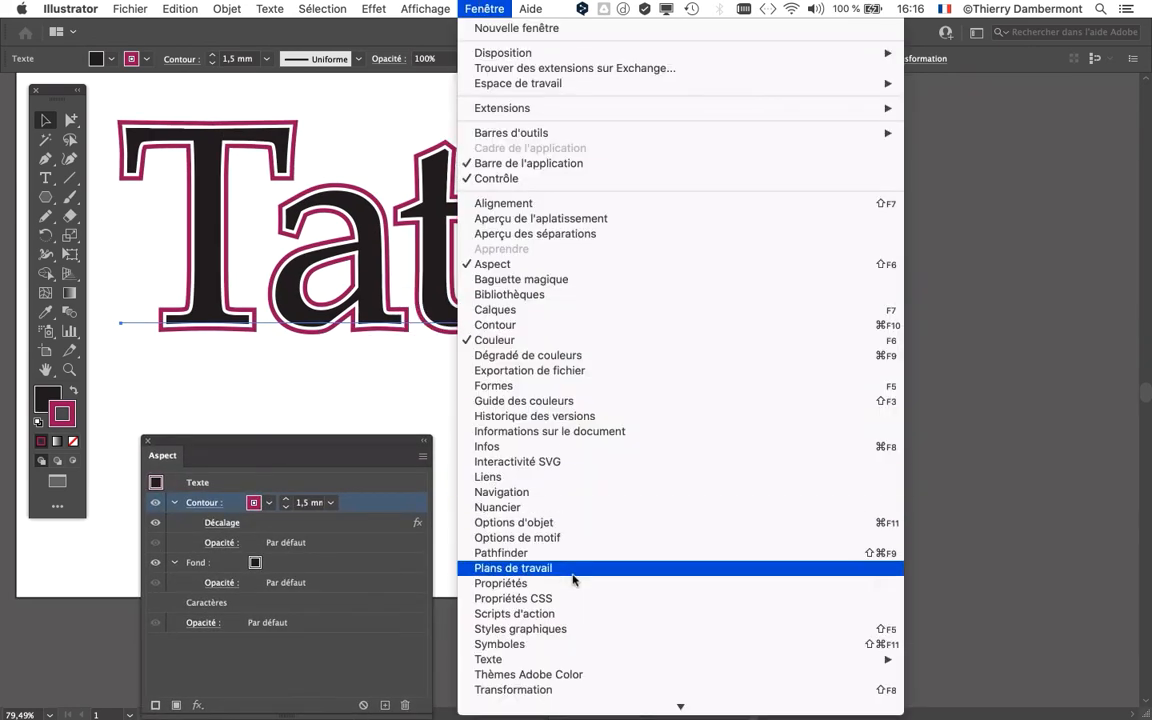
mouse_move(689, 662)
click(946, 613)
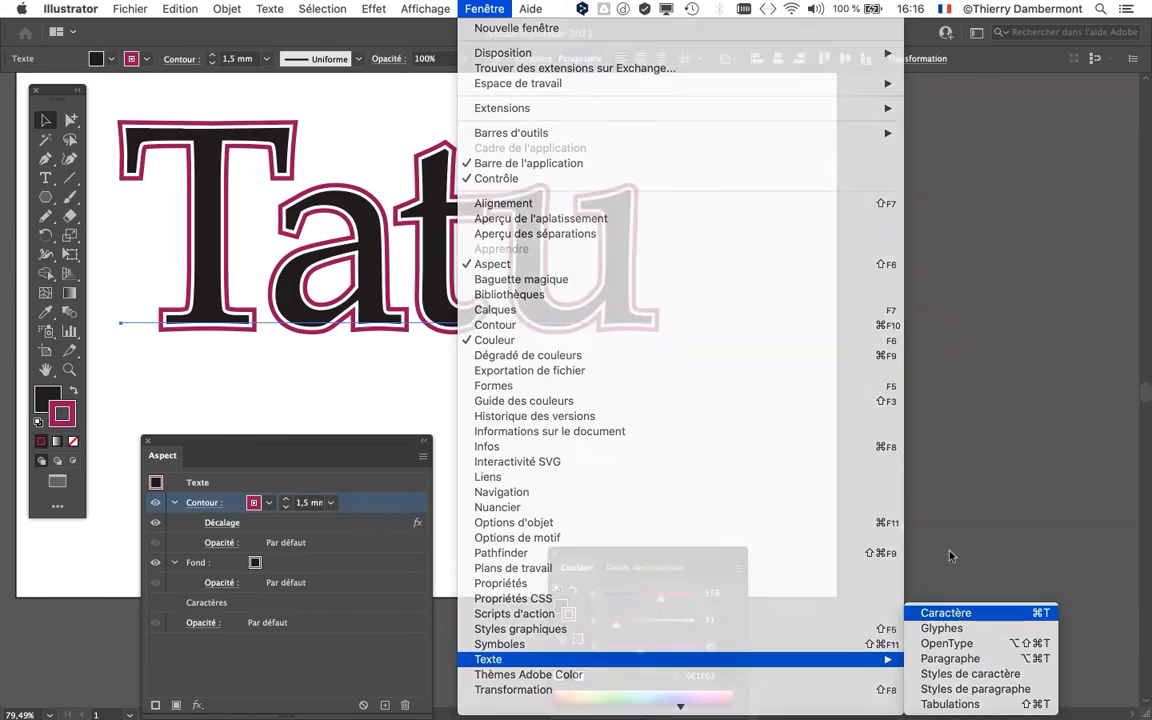
drag(865, 151, 718, 151)
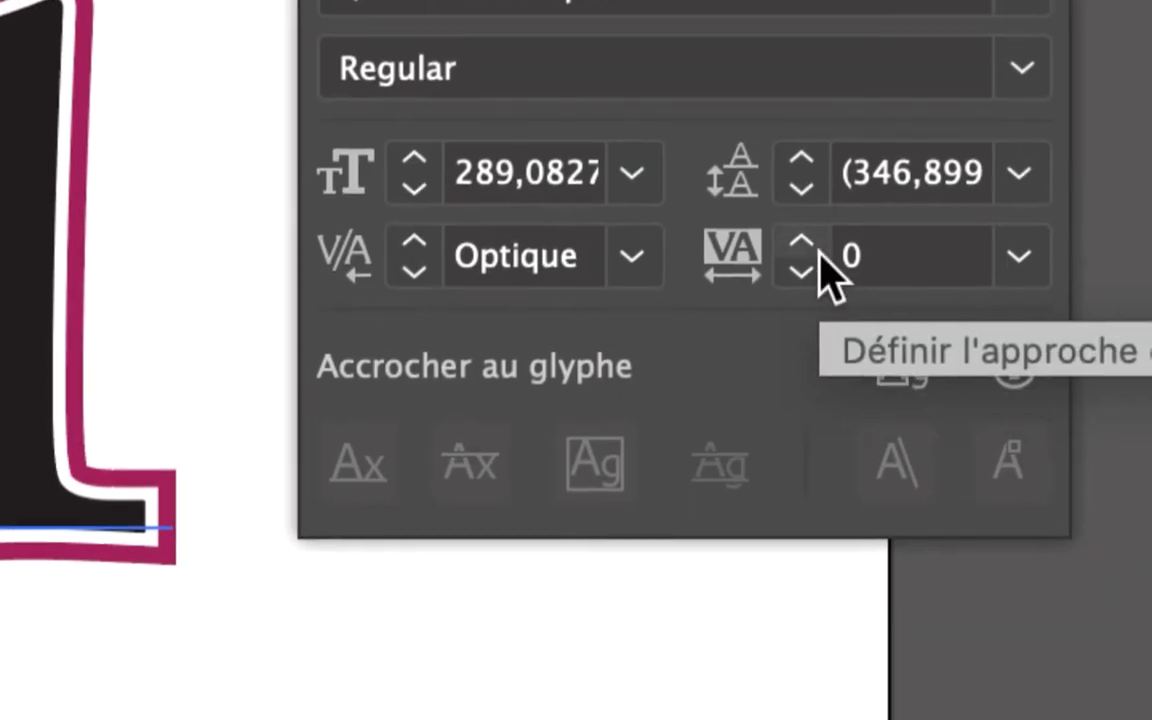
Set the tracking of the whole word "Tatu" to 20, then shift the Caractère panel slightly away from the text.
click(816, 249)
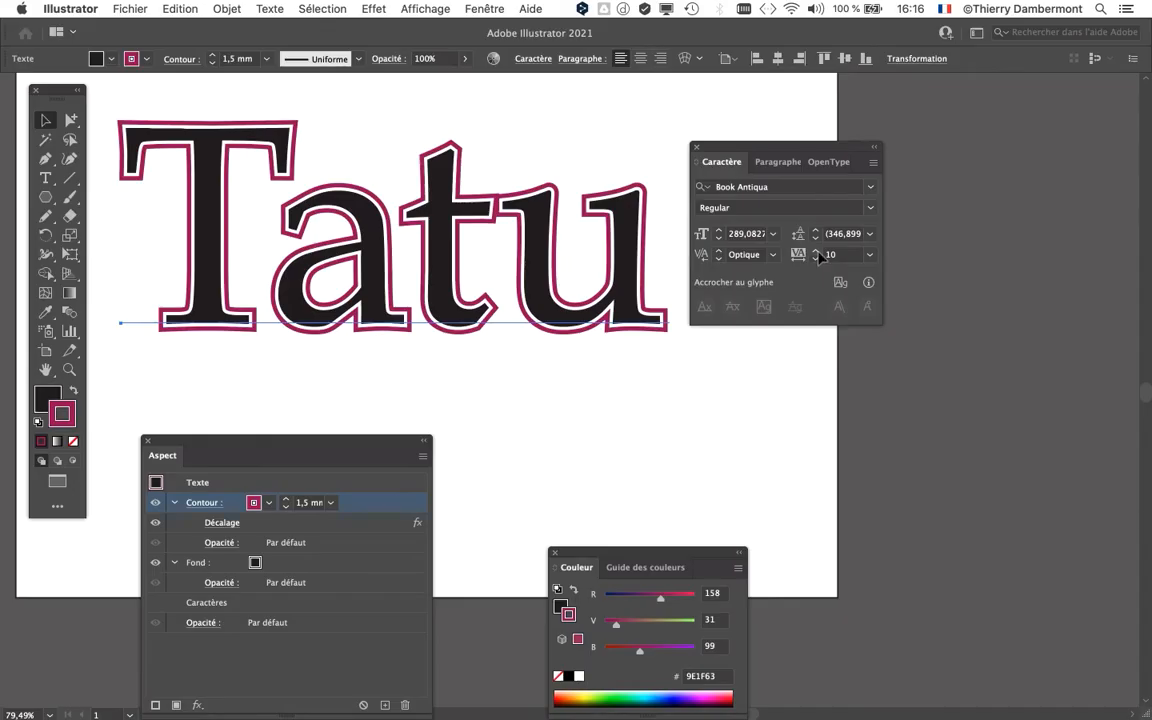
click(816, 250)
click(816, 251)
click(816, 251)
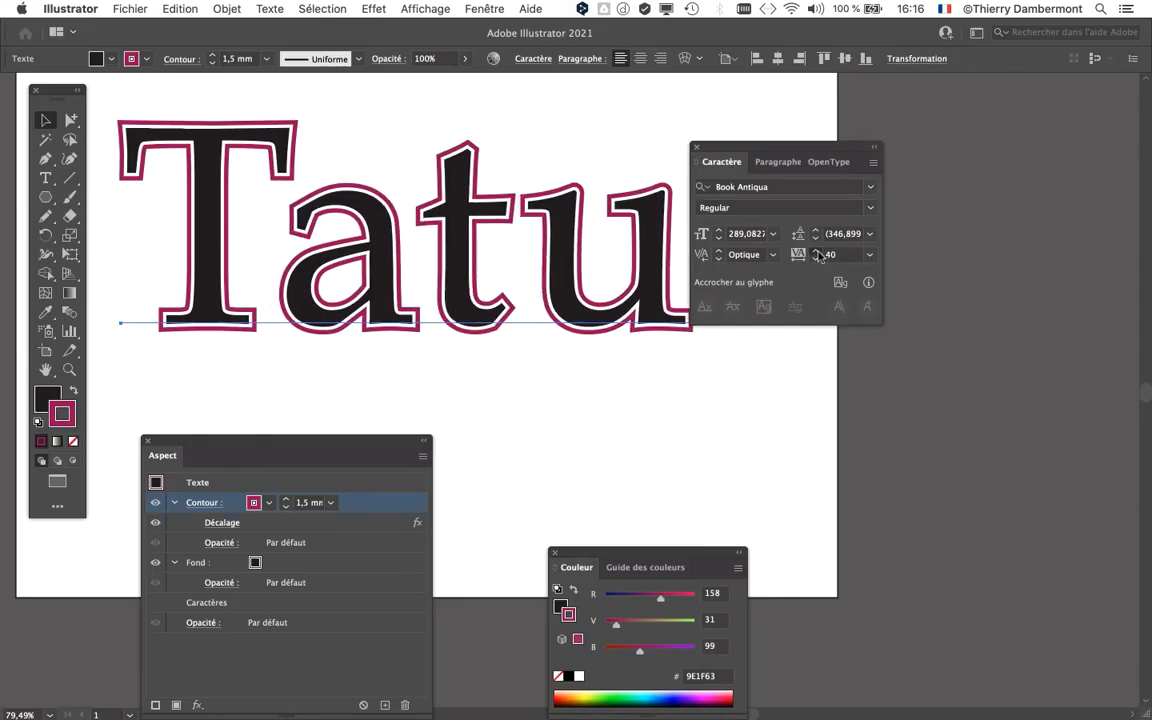
click(816, 251)
click(816, 260)
click(816, 260)
click(816, 260)
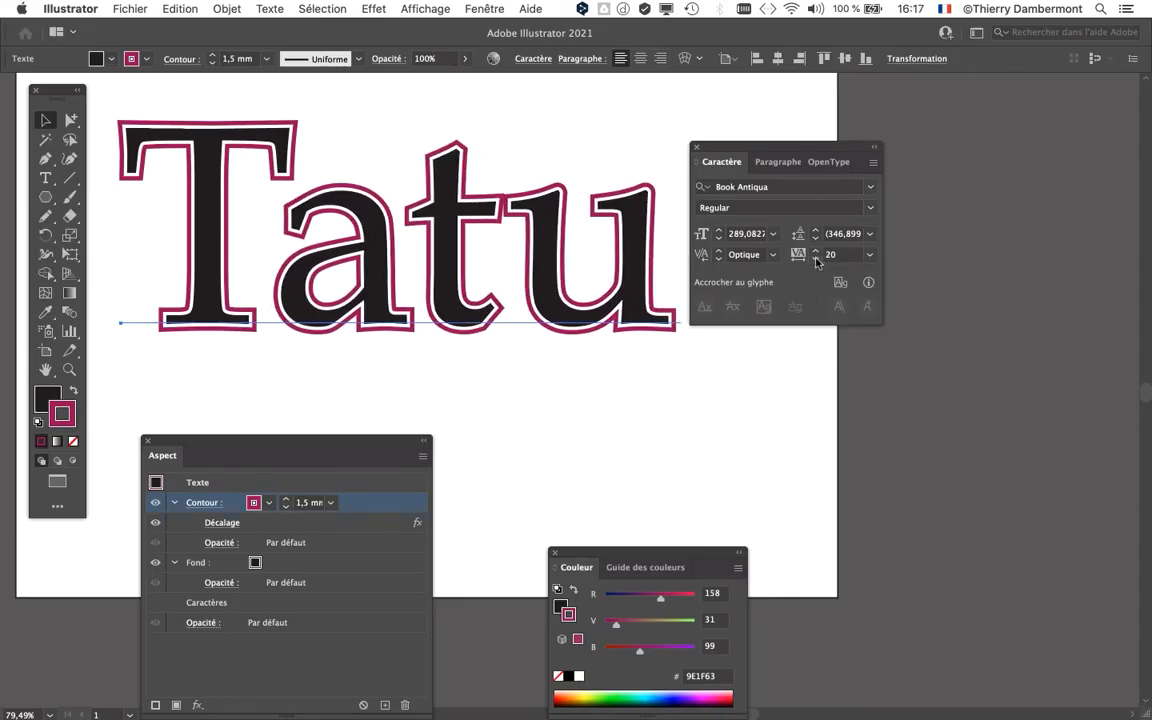
drag(716, 146, 752, 136)
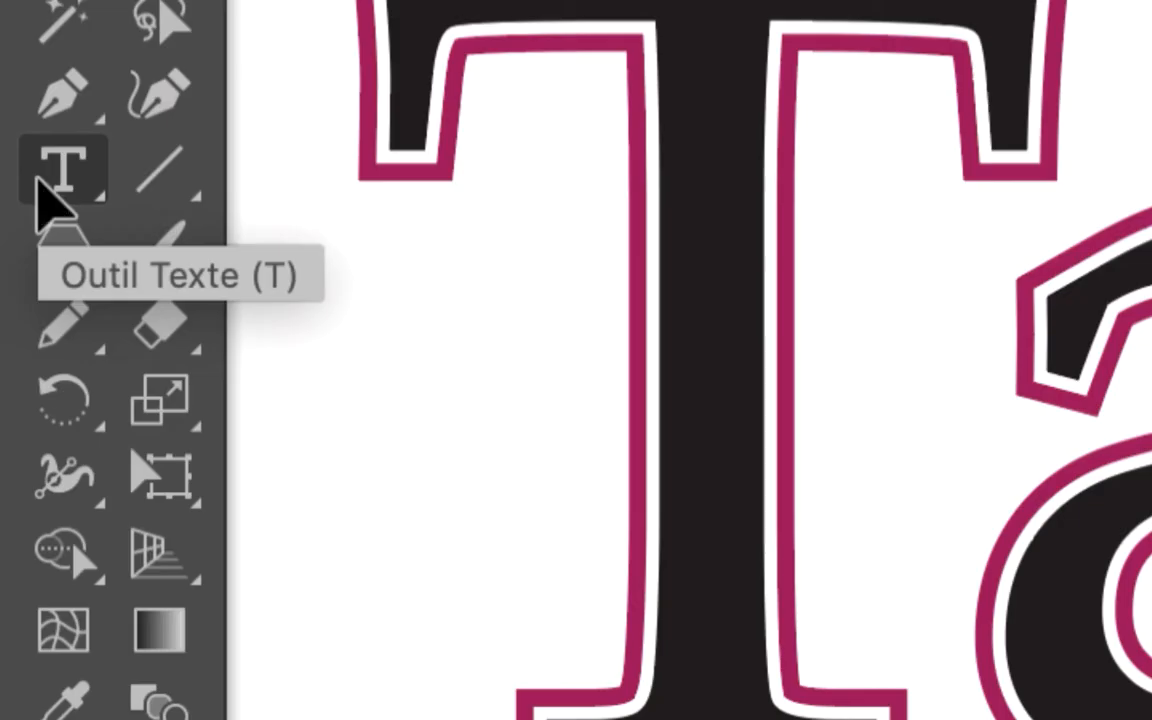
Set the kerning between the second "t" and the "u" of "Tatu" to 30 and move the Caractère panel off the artboard.
click(43, 182)
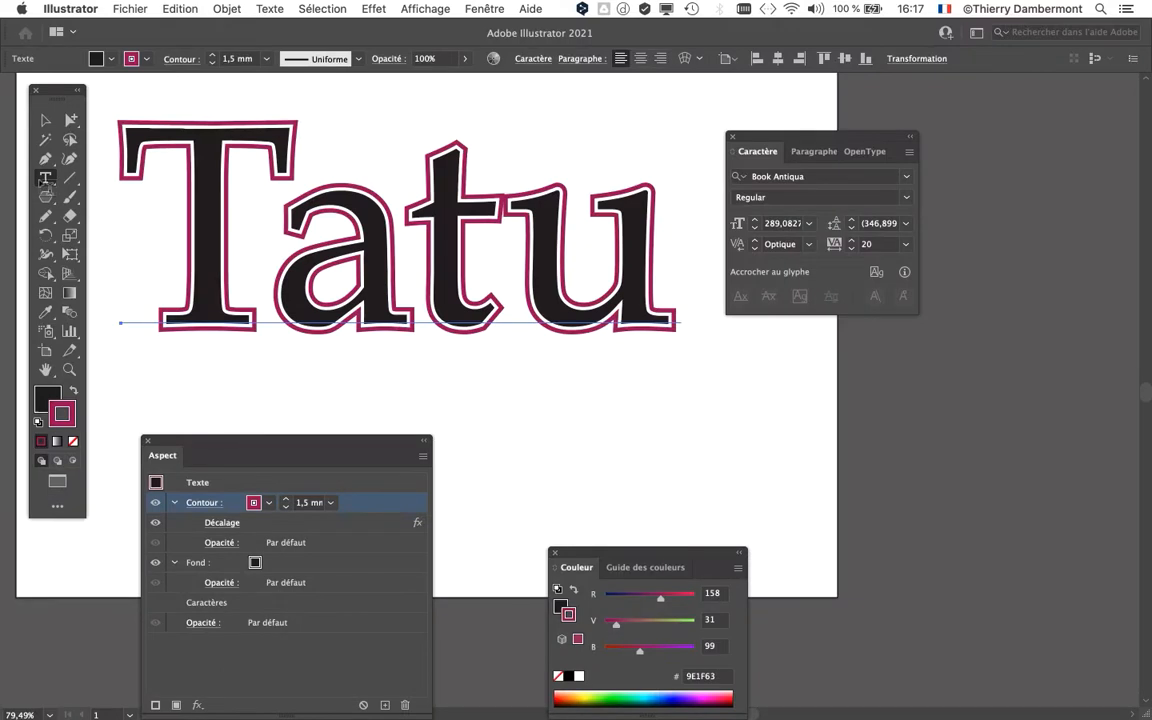
click(525, 262)
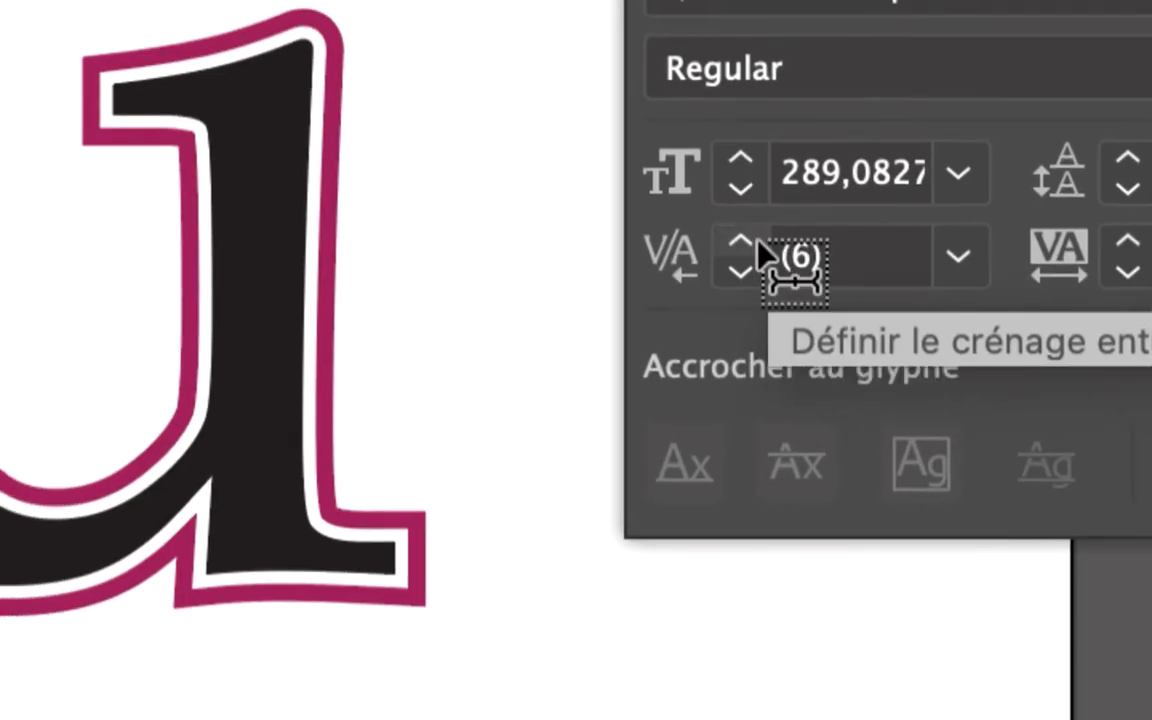
click(739, 229)
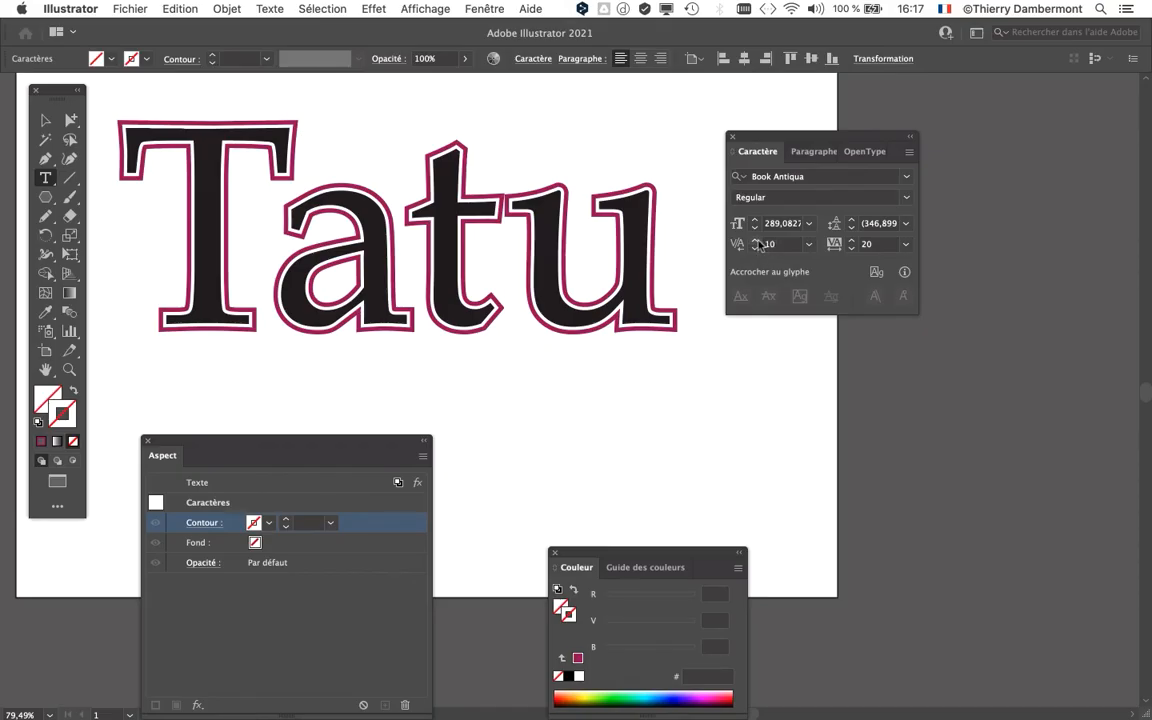
click(756, 241)
click(756, 241)
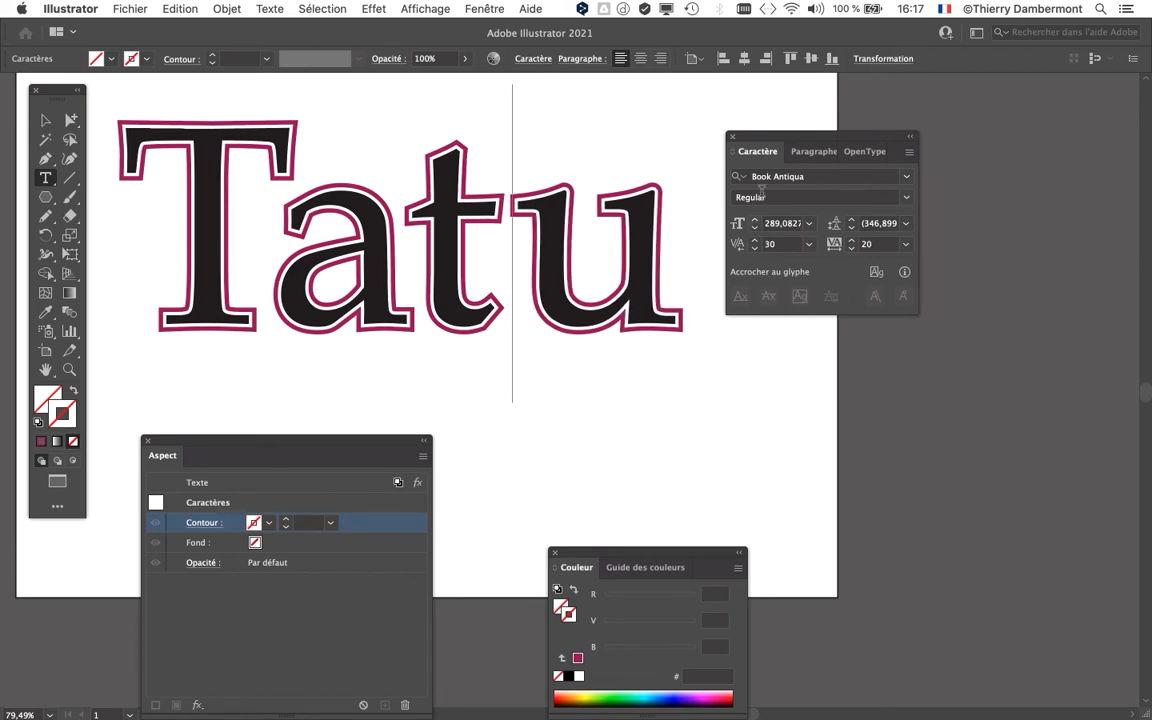
drag(776, 138, 1033, 126)
key(Escape)
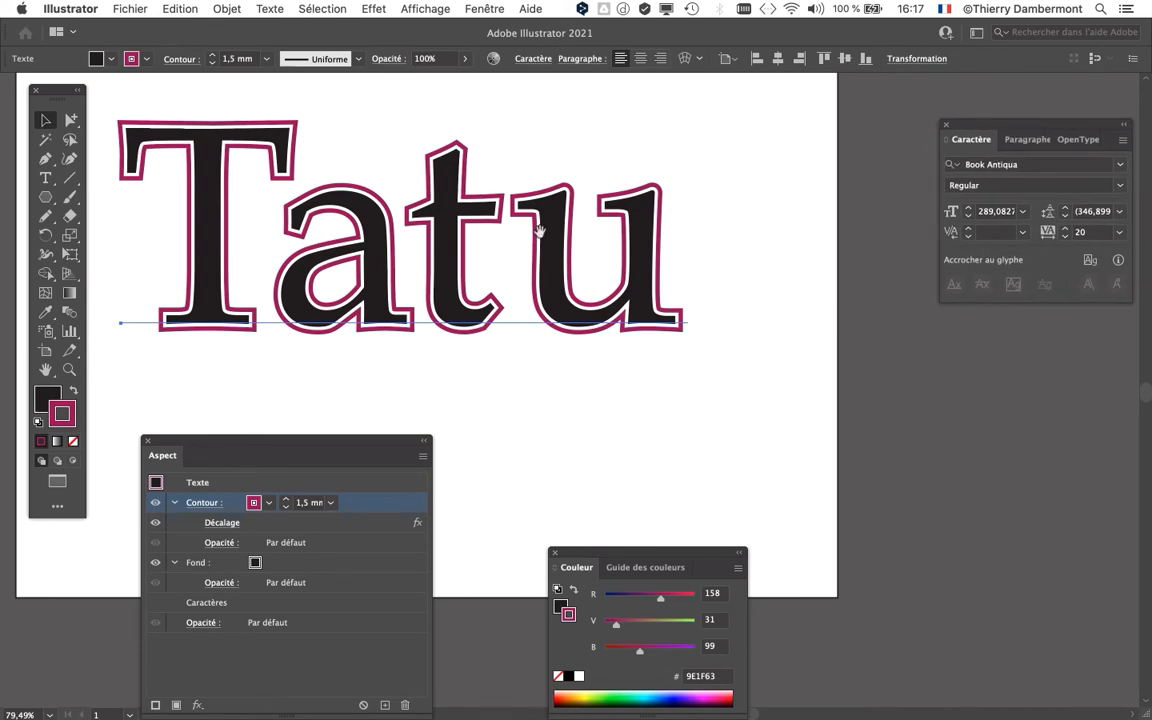
drag(538, 231, 684, 245)
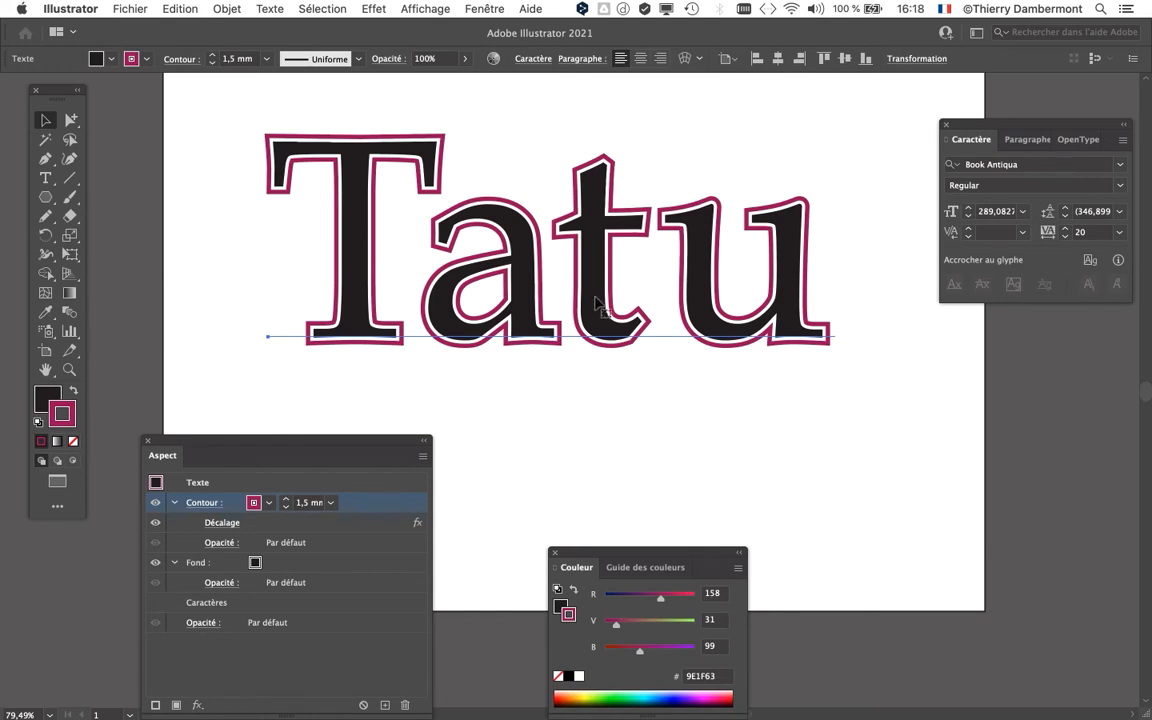
Draw a large, slightly rotated pentagon over the middle letters of "Tatu" with the Polygon tool.
click(48, 201)
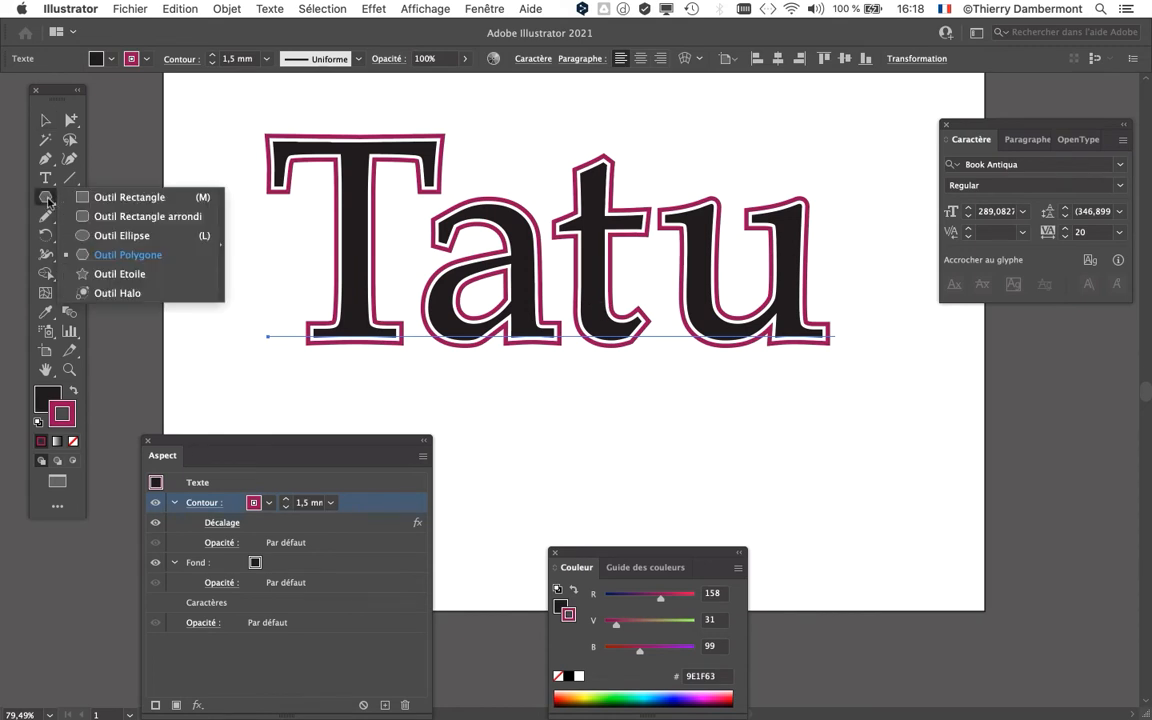
click(122, 254)
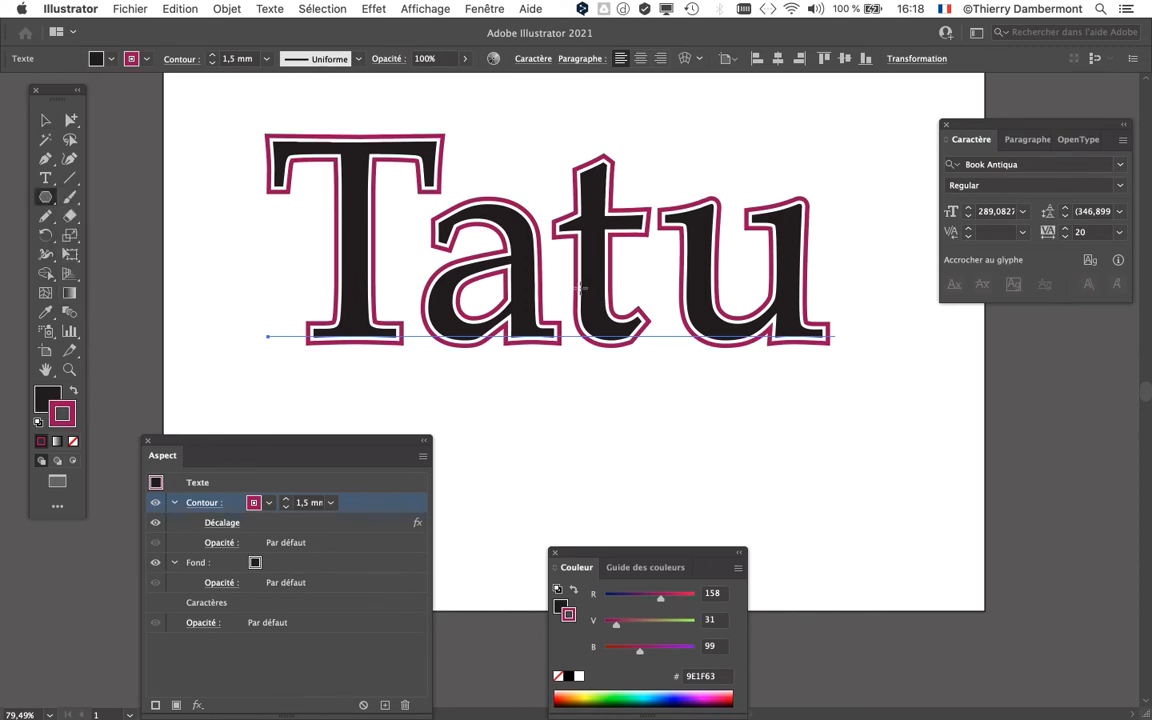
mouse_move(566, 284)
mouse_down()
mouse_move(650, 380)
mouse_move(663, 445)
mouse_move(709, 406)
mouse_up()
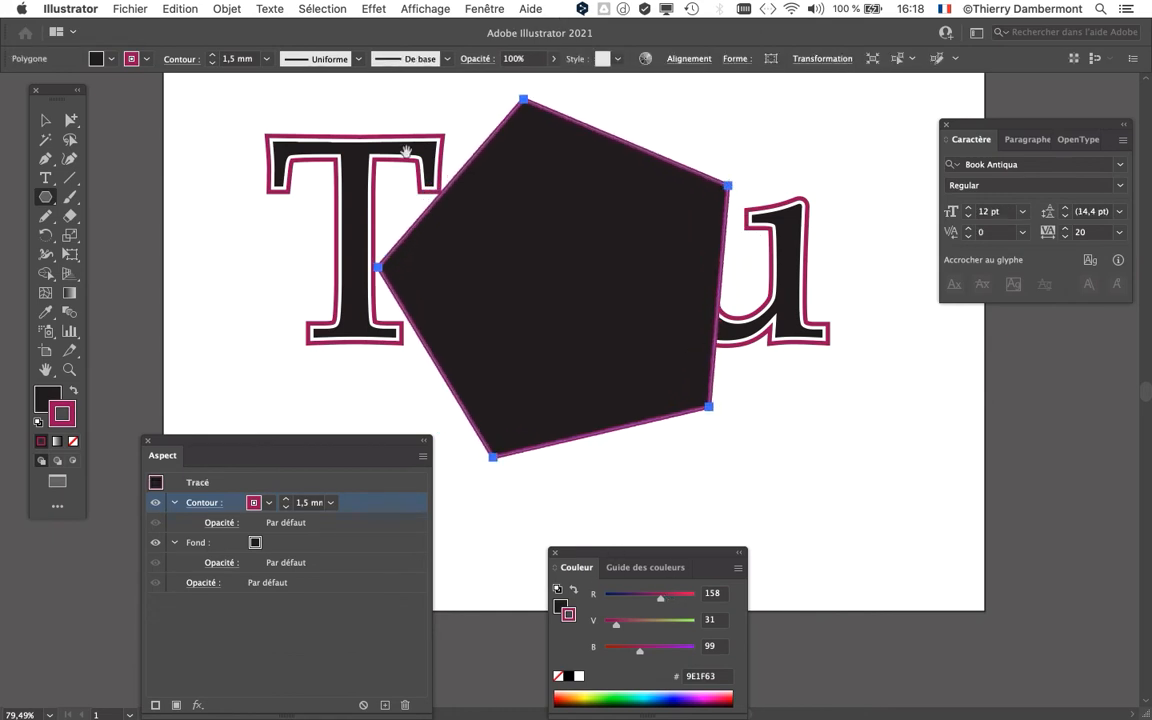
drag(397, 182, 233, 178)
Fill the pentagon with the mid-grey swatch 808285 and remove its stroke.
click(466, 8)
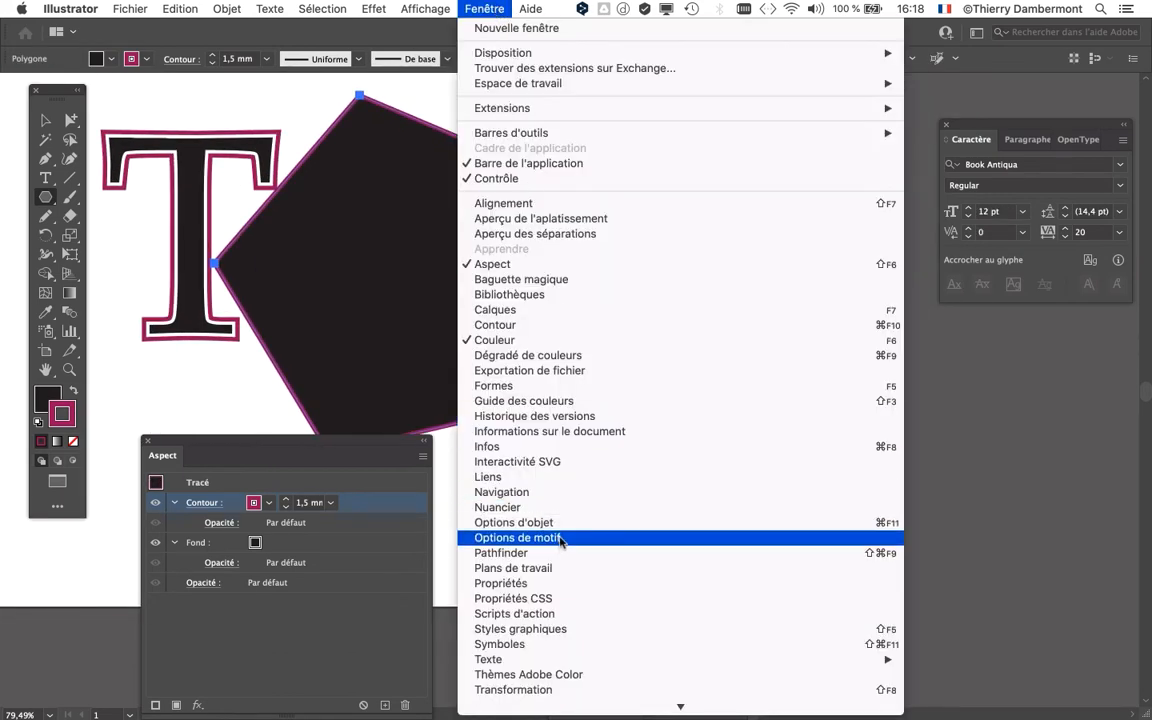
click(558, 507)
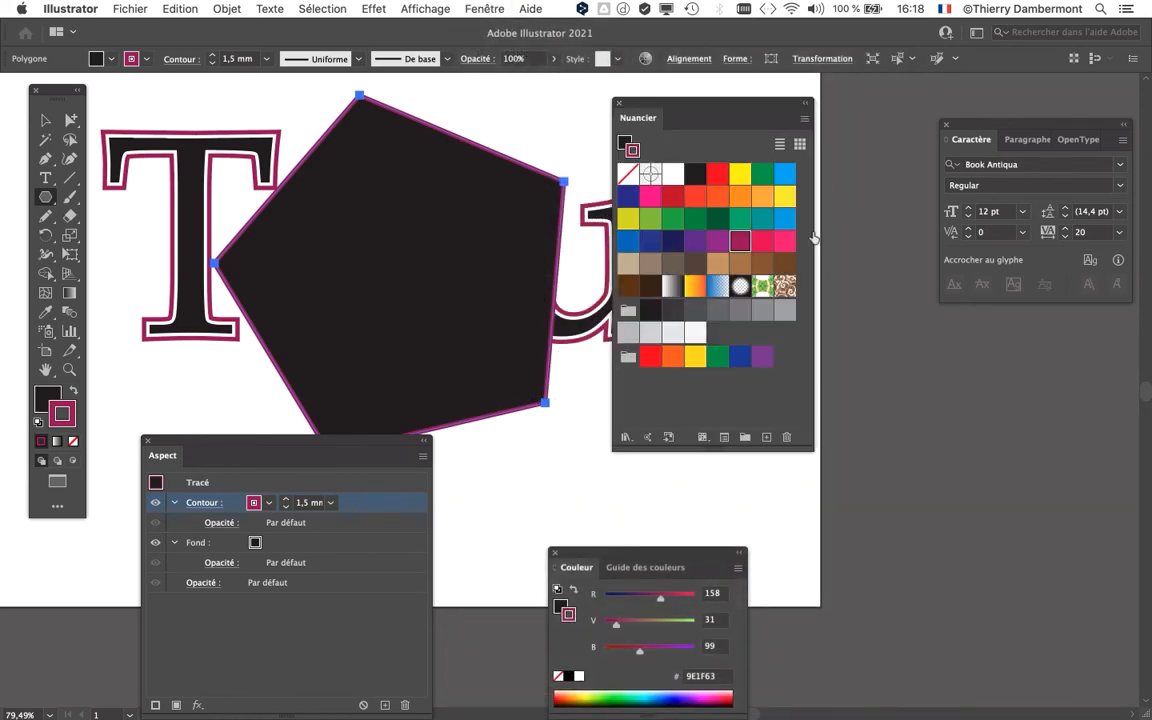
drag(736, 109, 810, 93)
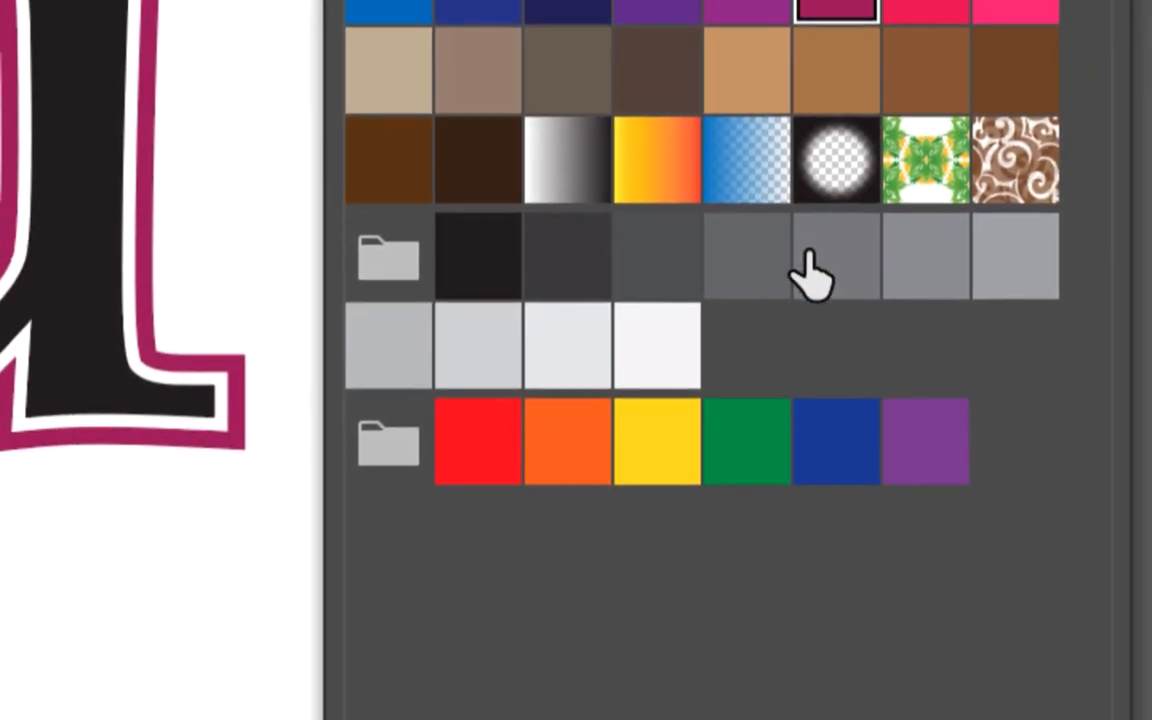
click(810, 270)
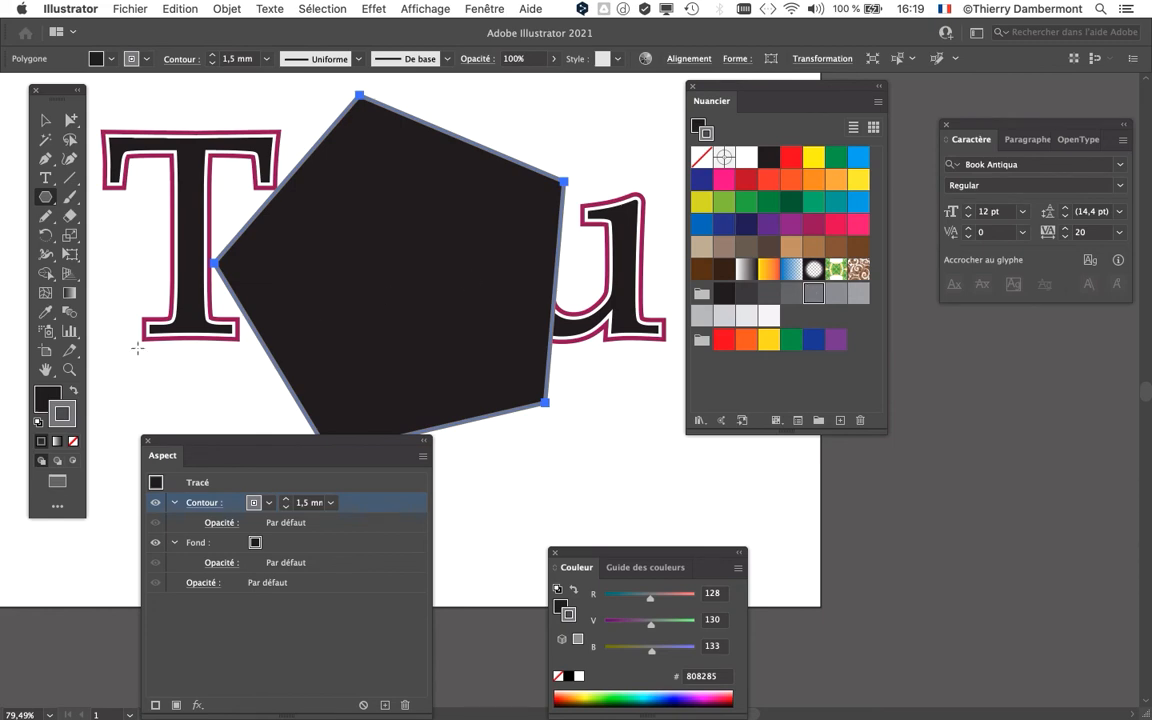
drag(36, 88, 52, 86)
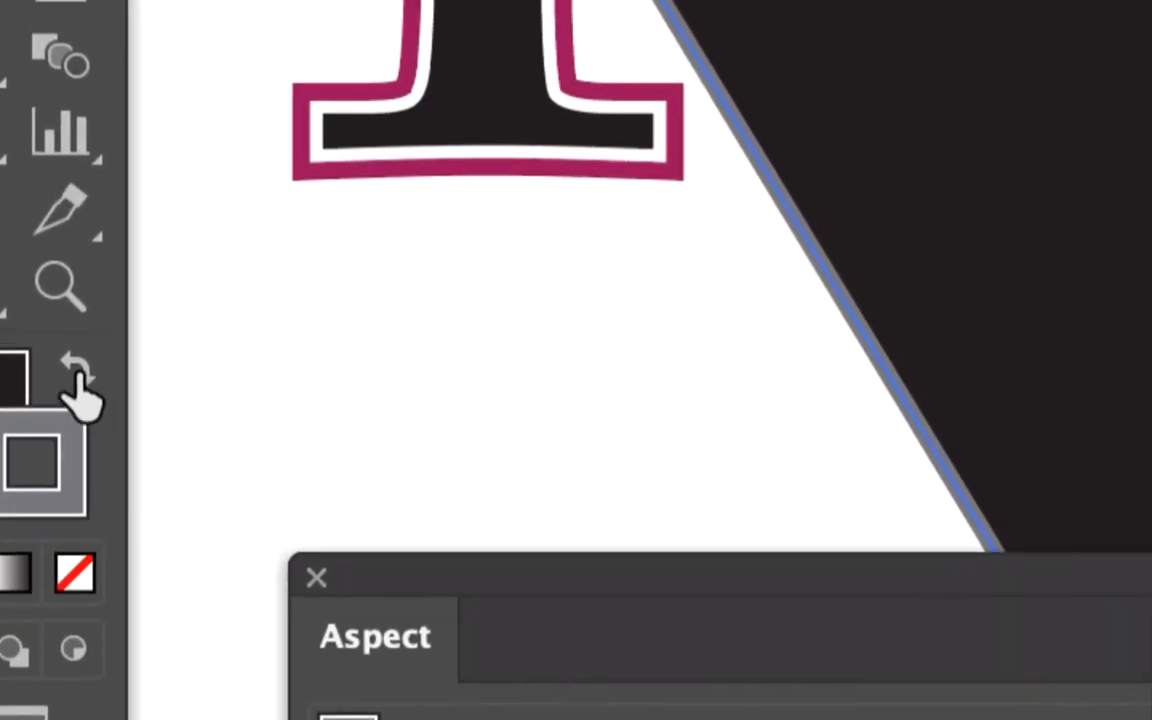
click(80, 390)
click(75, 572)
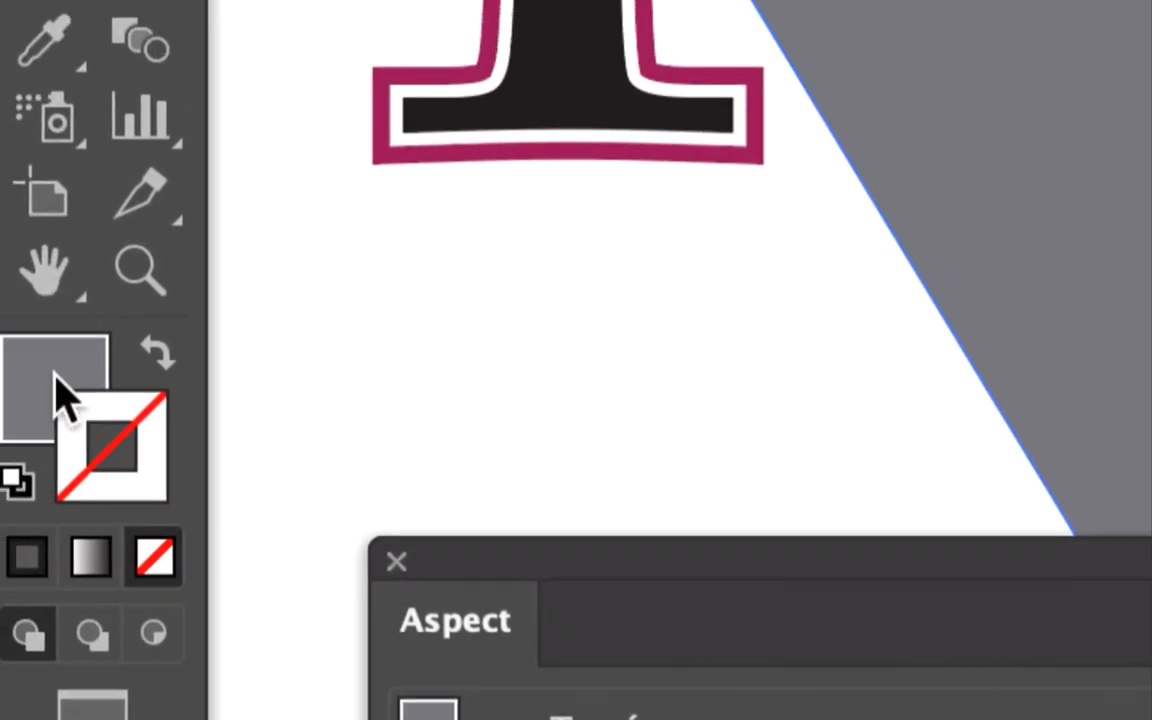
click(56, 380)
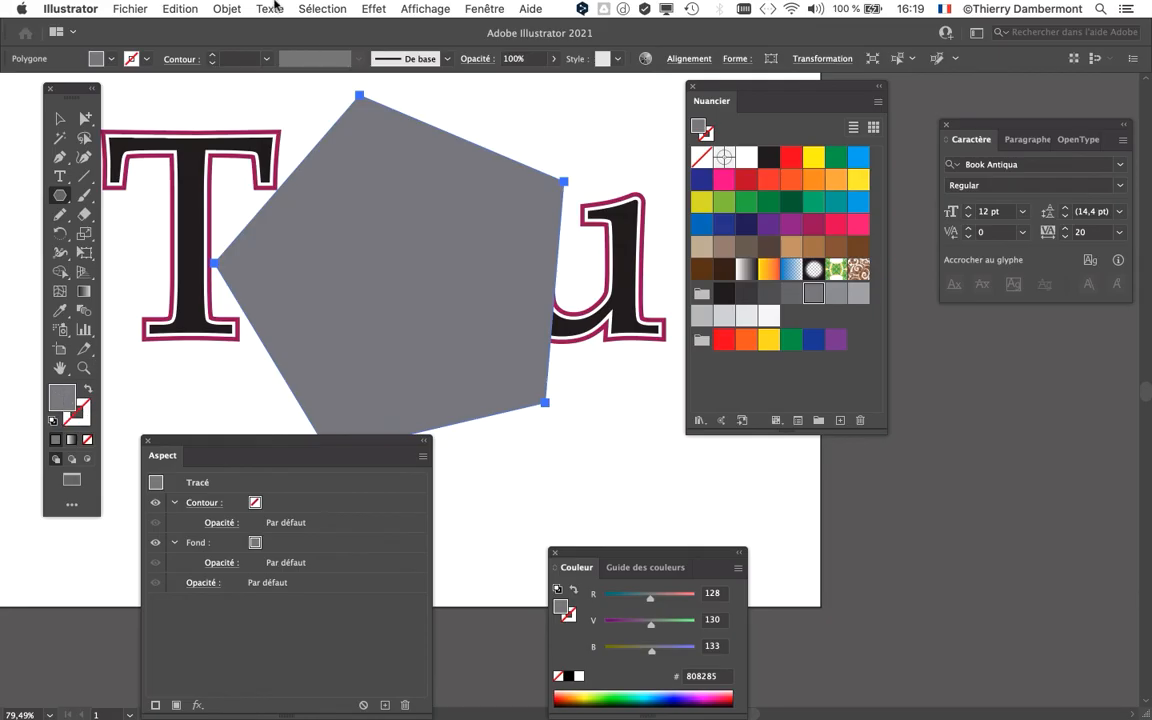
Send the grey pentagon to the back, behind "Tatu", and move the Nuancier panel off the artboard.
click(226, 8)
mouse_move(250, 43)
click(518, 88)
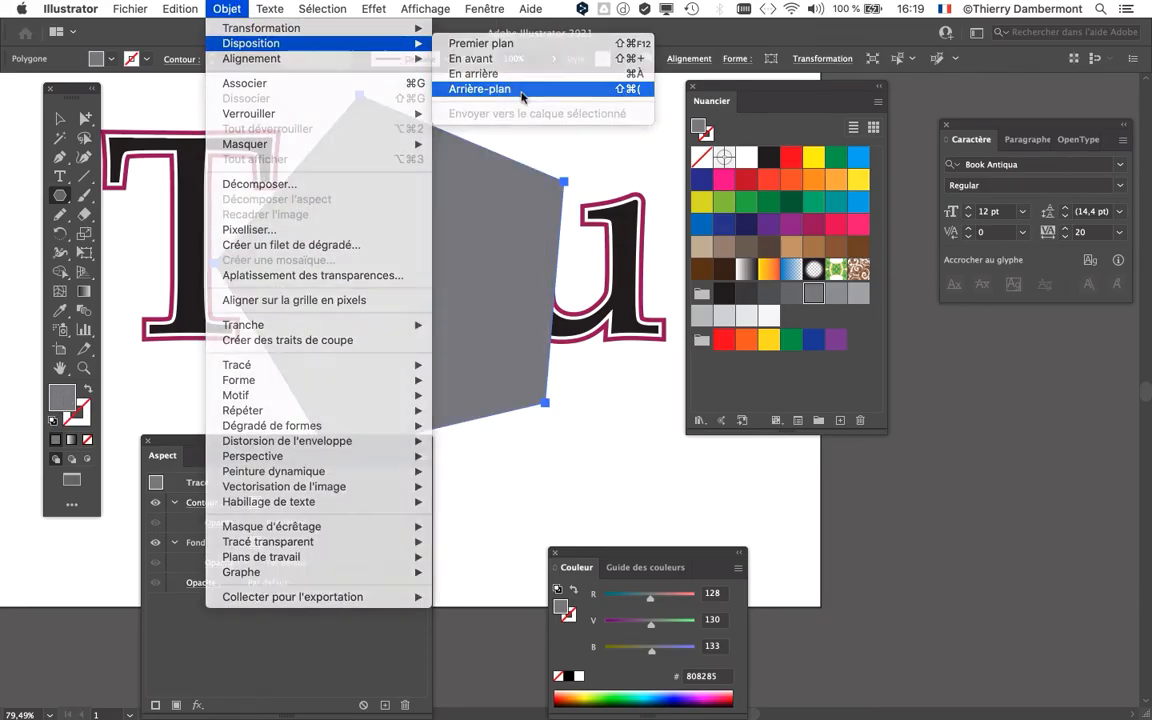
drag(718, 88, 891, 93)
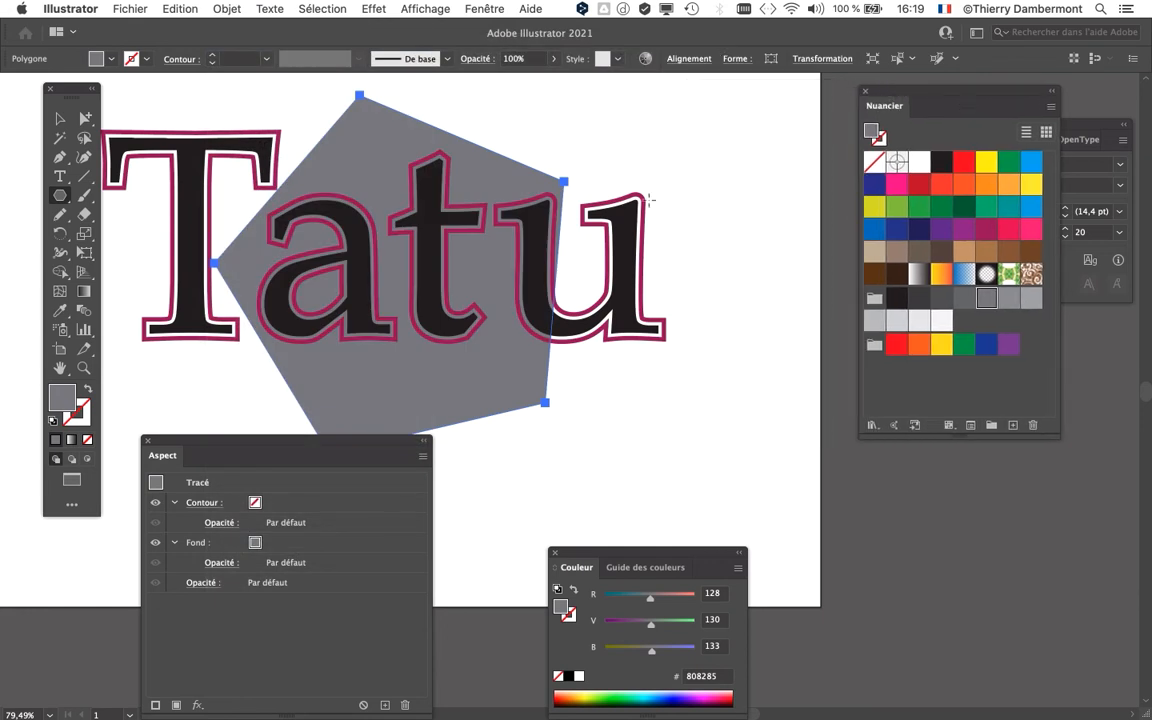
Move the "Tatu" text slightly down and to the right over the grey pentagon, and deselect it.
click(60, 118)
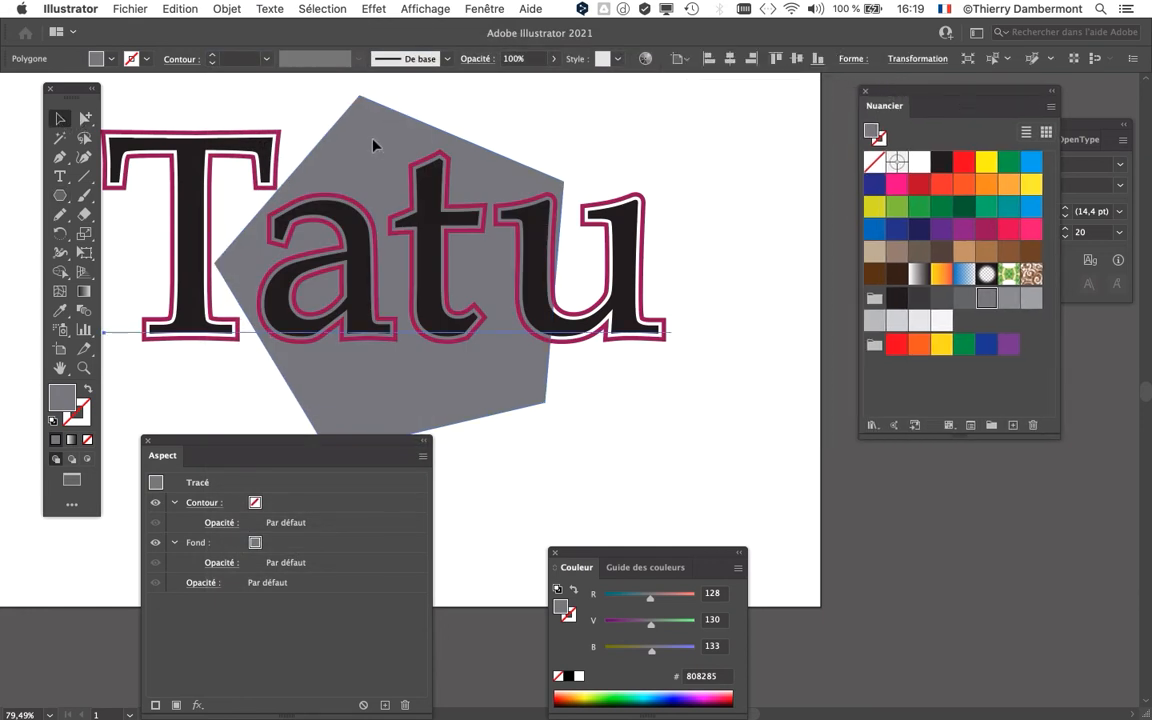
drag(373, 141, 403, 159)
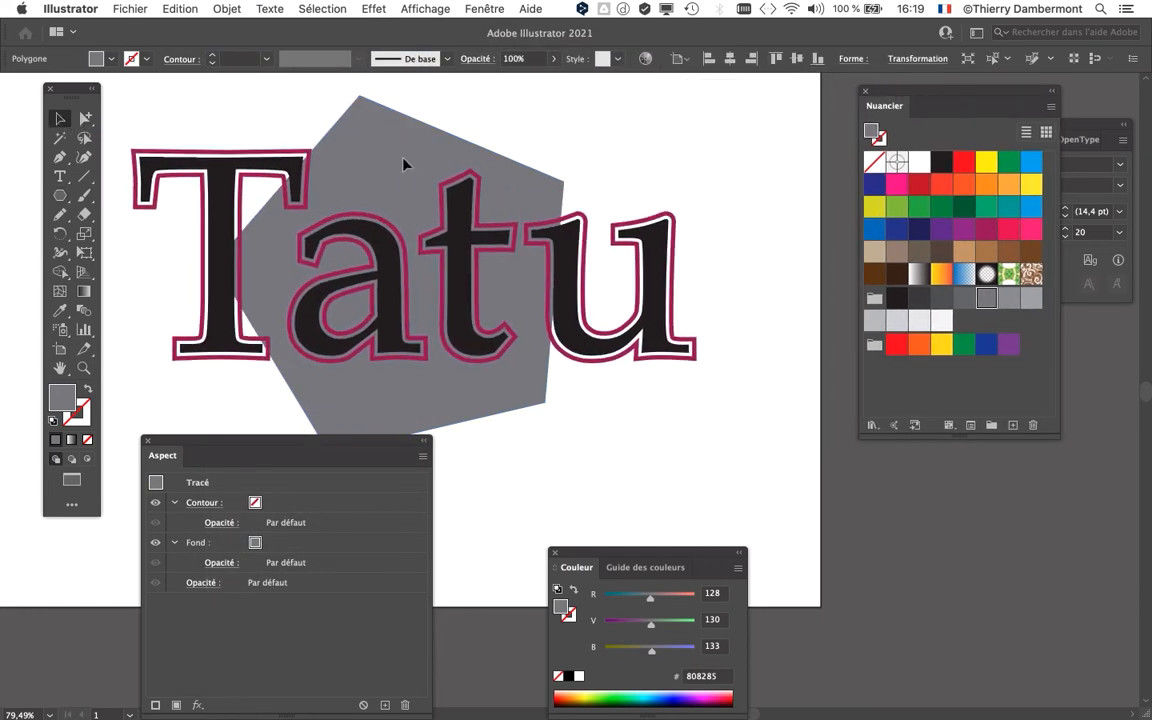
click(585, 104)
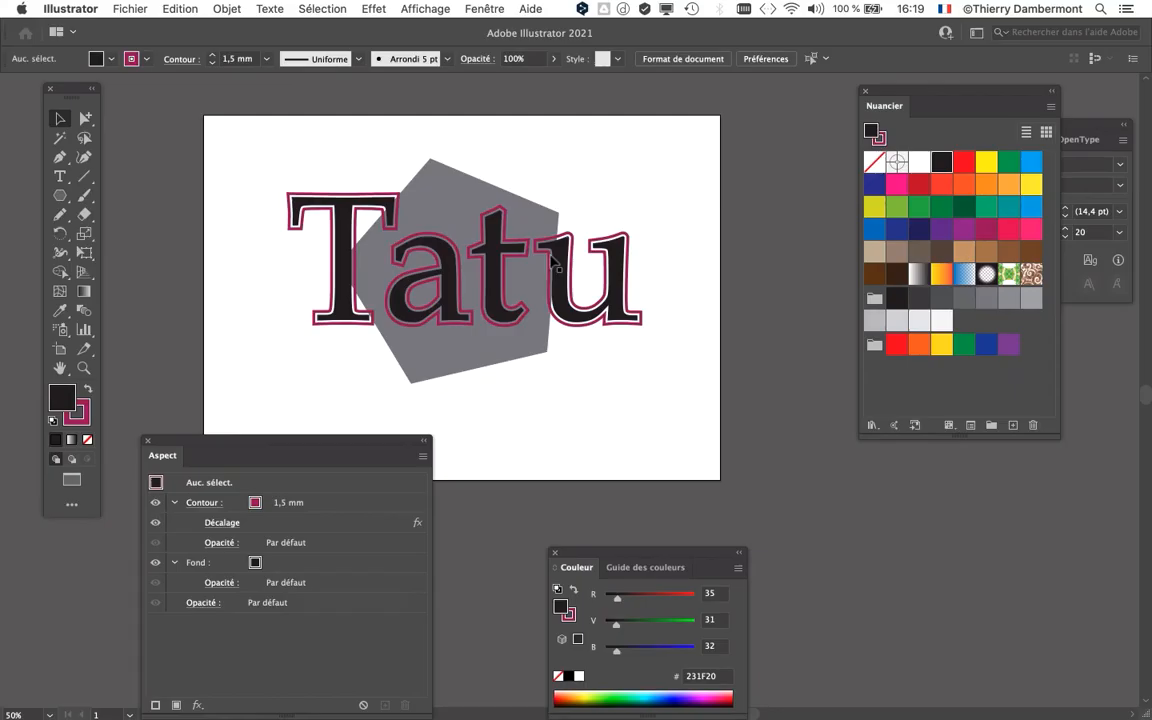
scroll(521, 244, up, 2)
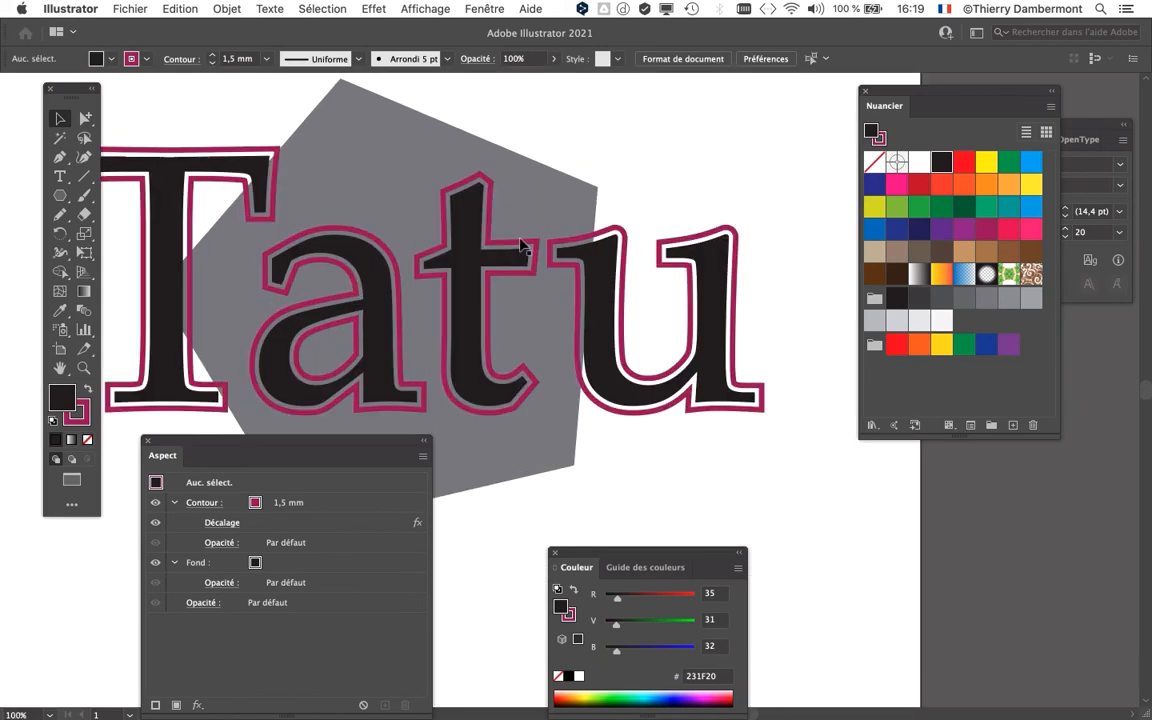
scroll(505, 244, right, 3)
scroll(505, 244, down, 2)
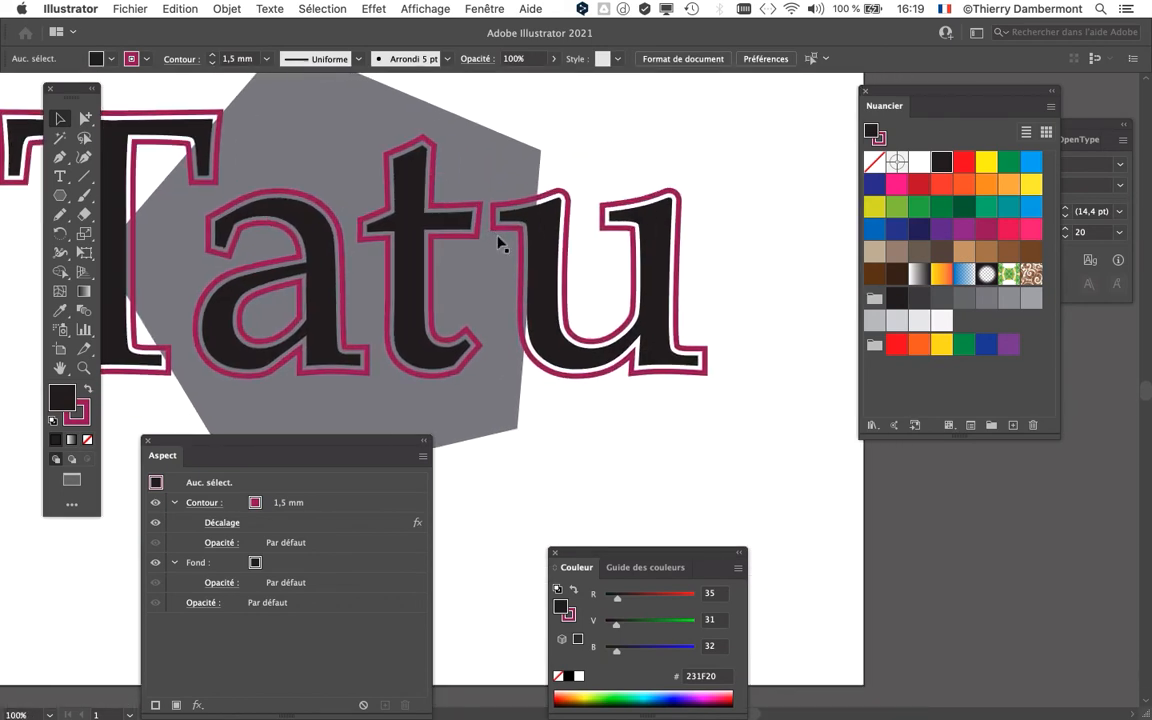
Move the Nuancier and Aspect panels off the artboard and select the "Tatu" text.
drag(873, 97, 980, 364)
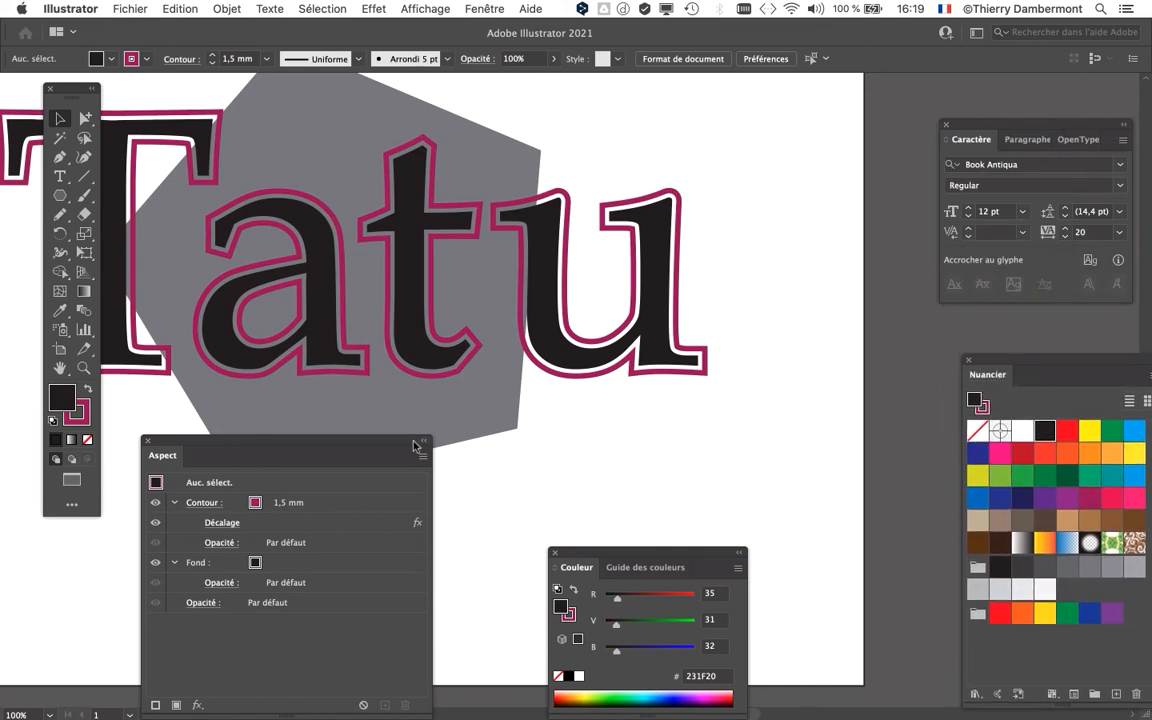
drag(339, 444, 909, 105)
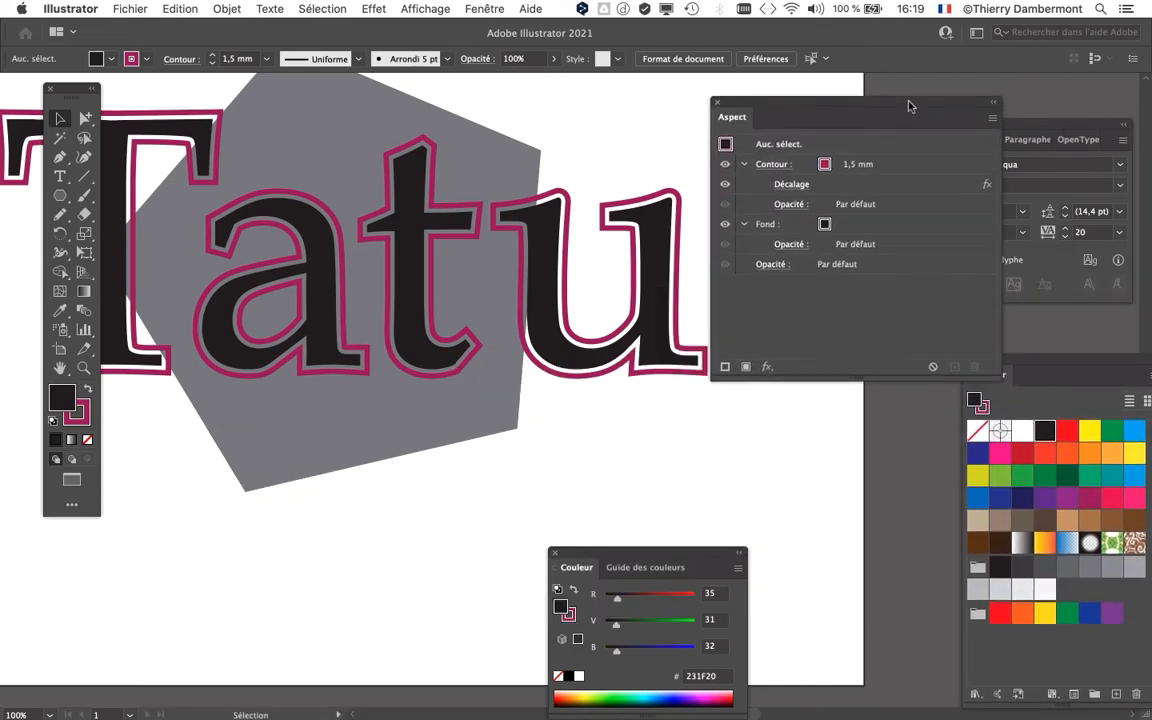
click(305, 369)
scroll(307, 369, down, 1)
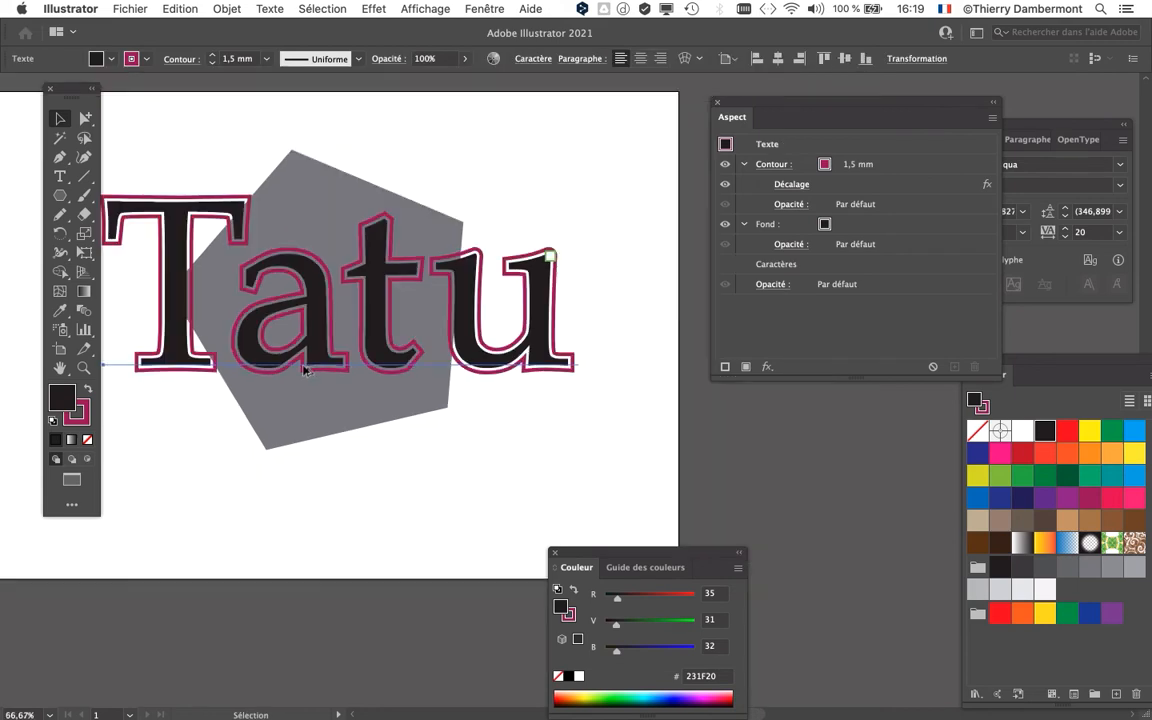
scroll(138, 376, down, 1)
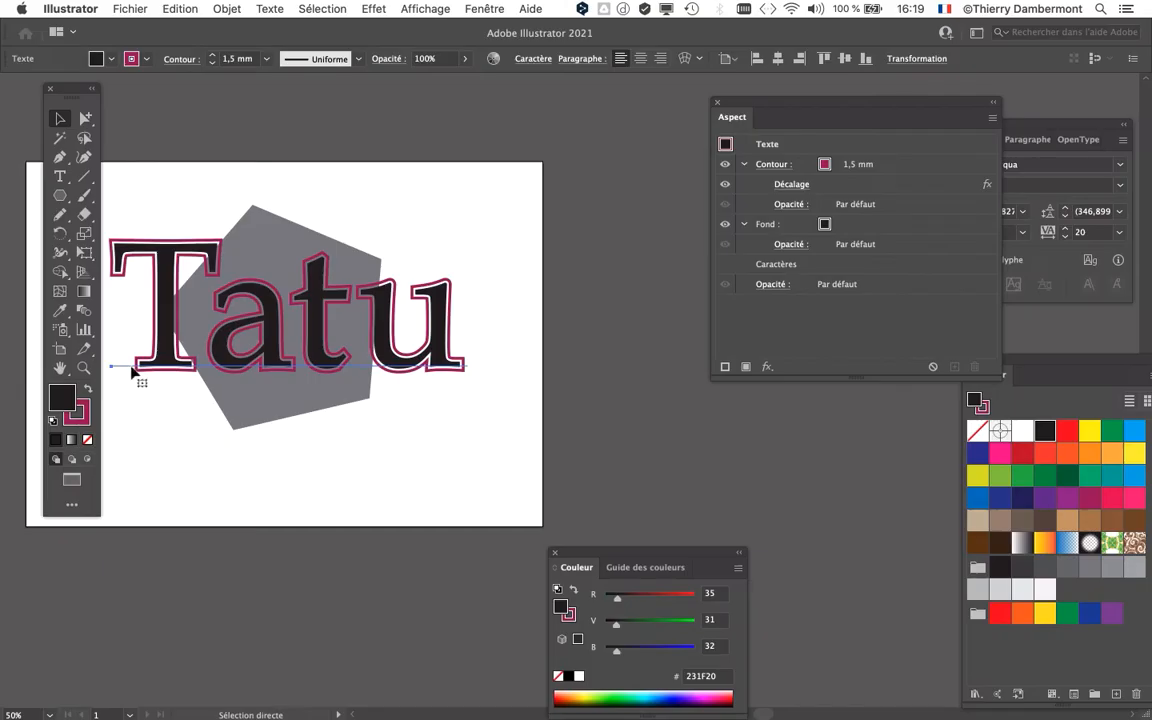
drag(768, 110, 580, 106)
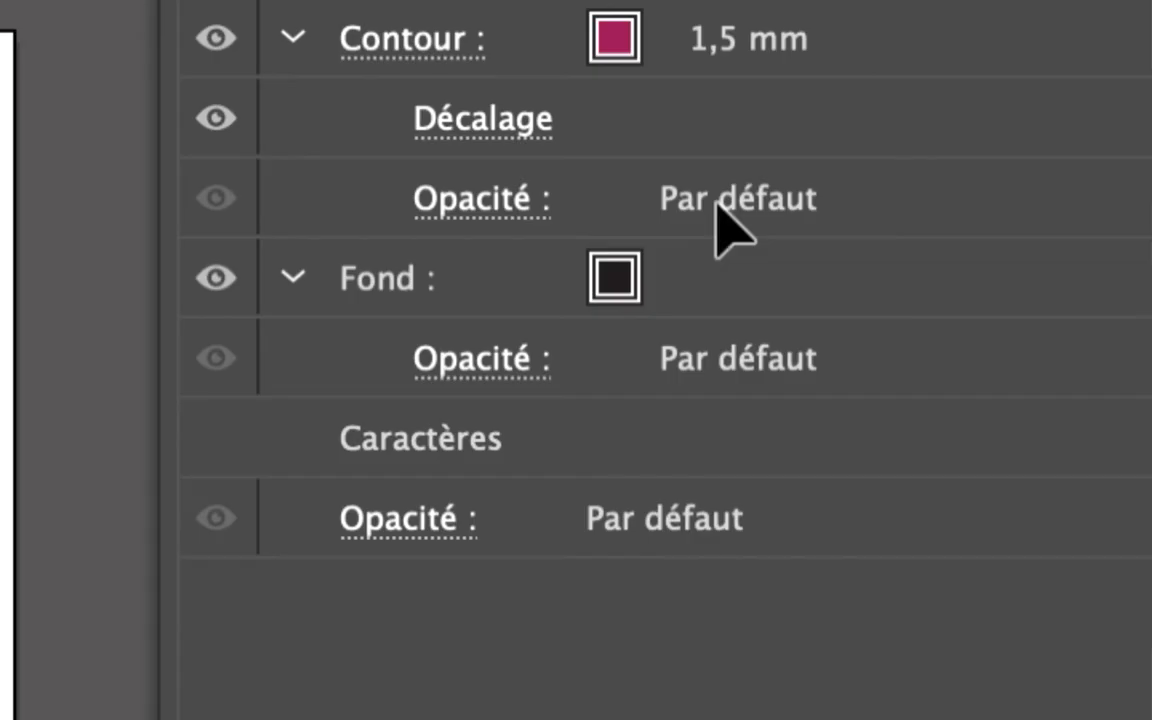
Duplicate the black fill of the "Tatu" text in its appearance stack.
click(740, 275)
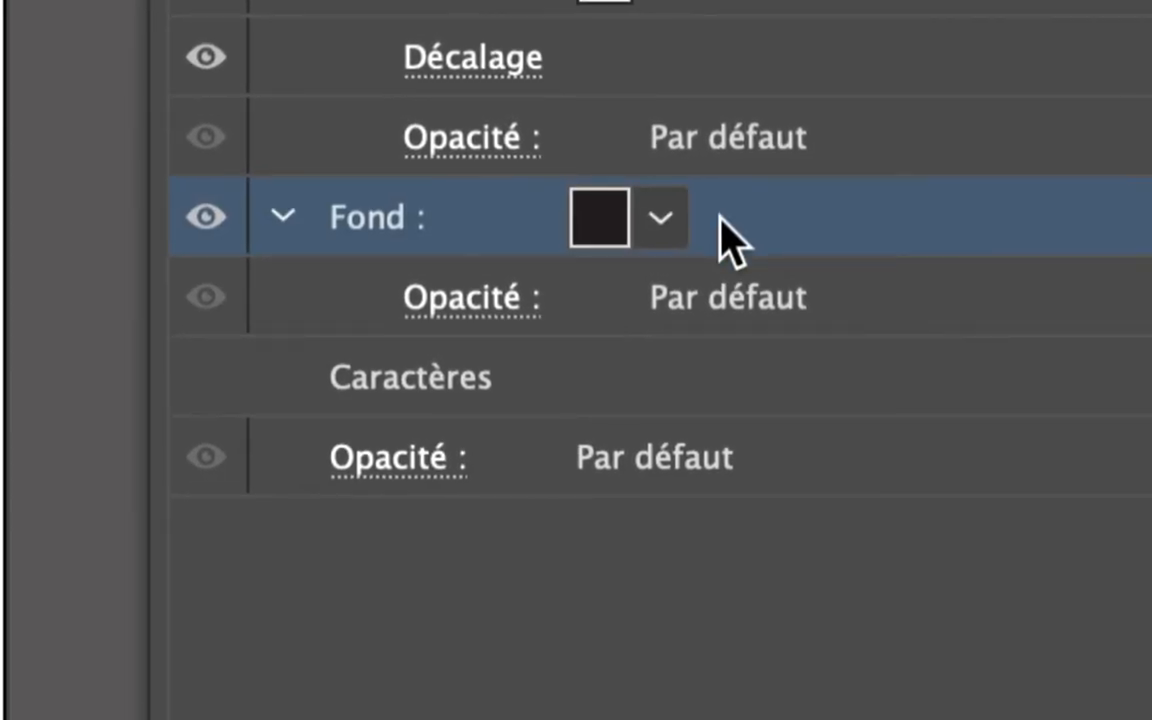
drag(721, 218, 1130, 719)
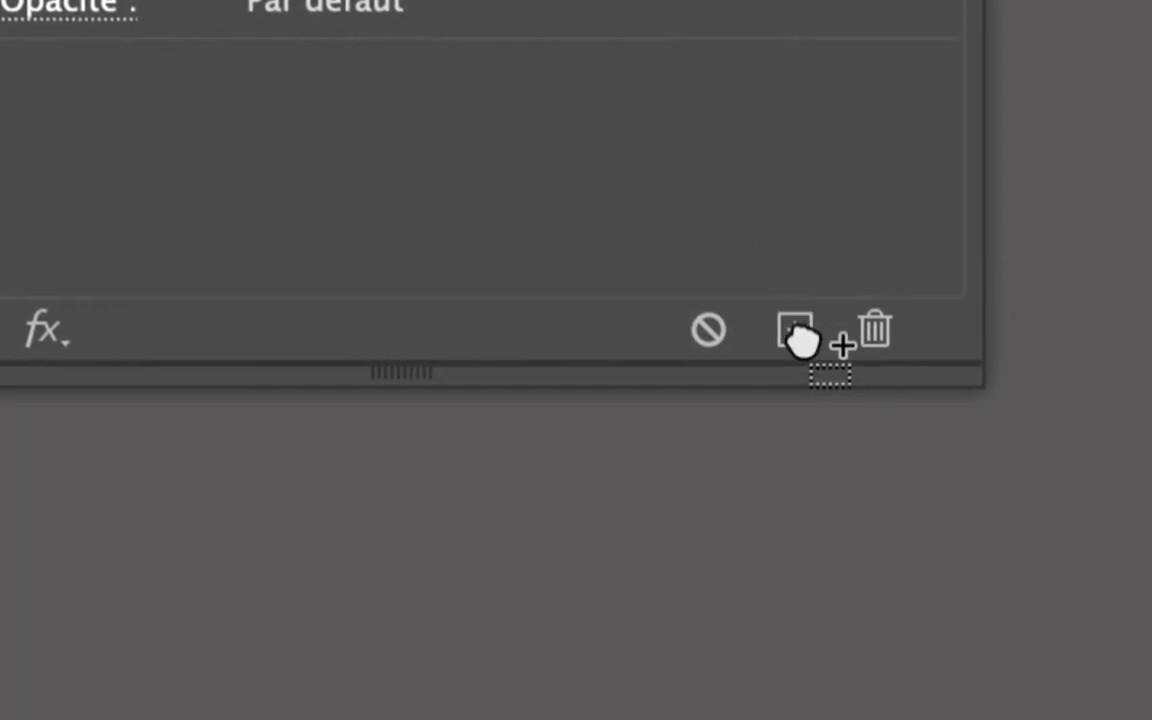
drag(800, 340, 797, 333)
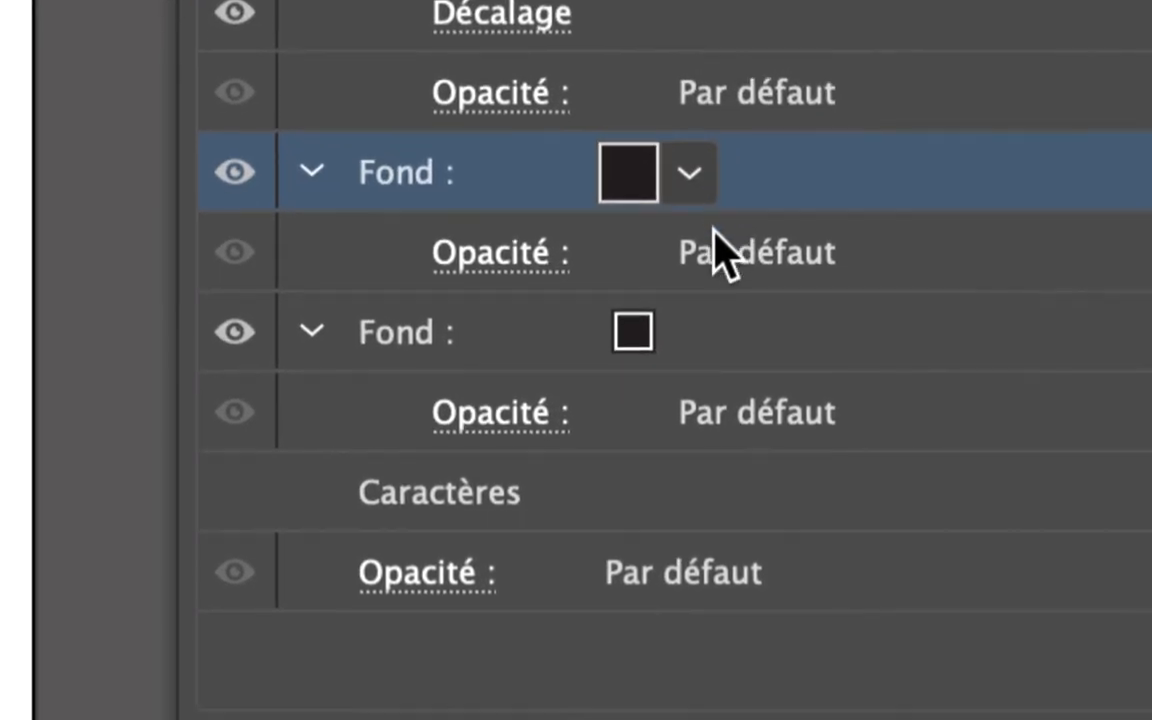
Set the lower of the two fills of "Tatu" to the white swatch (Blanc).
click(737, 328)
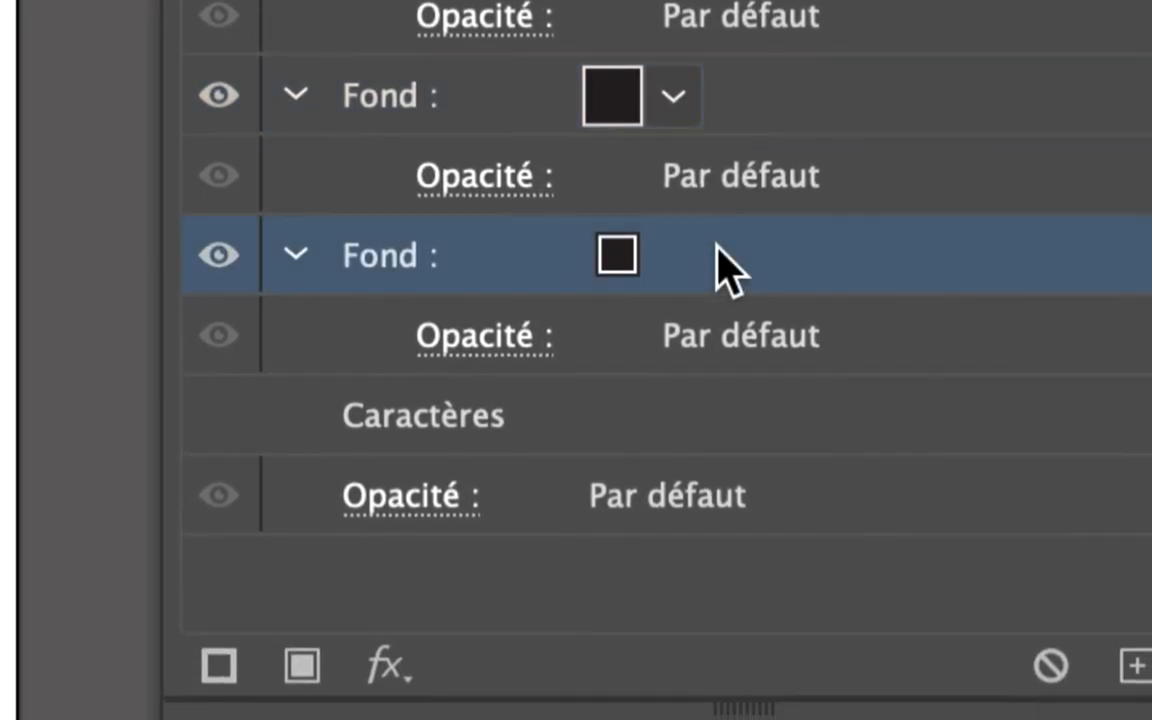
click(745, 184)
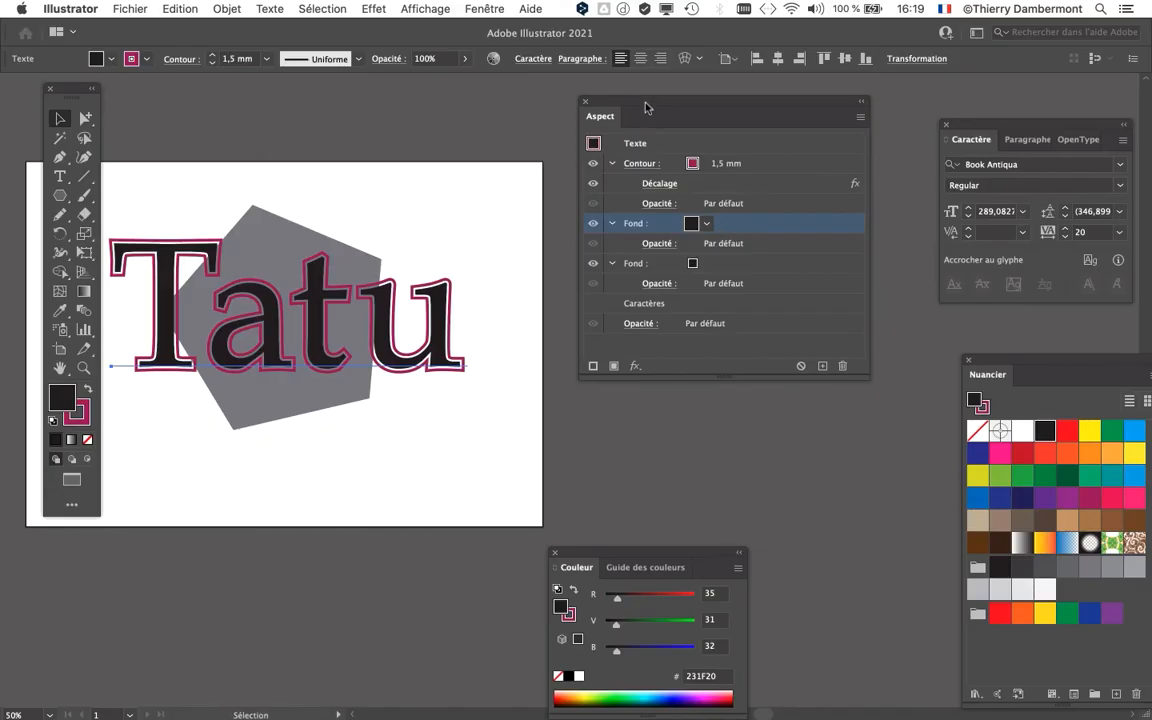
drag(645, 107, 670, 84)
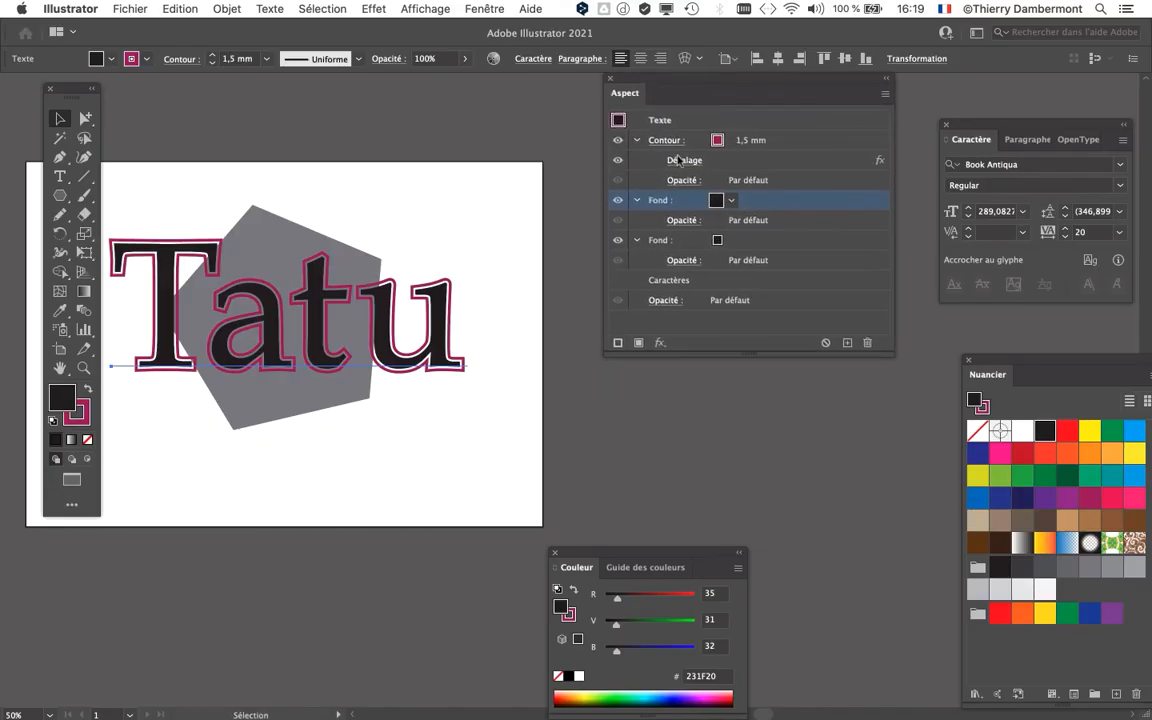
click(743, 245)
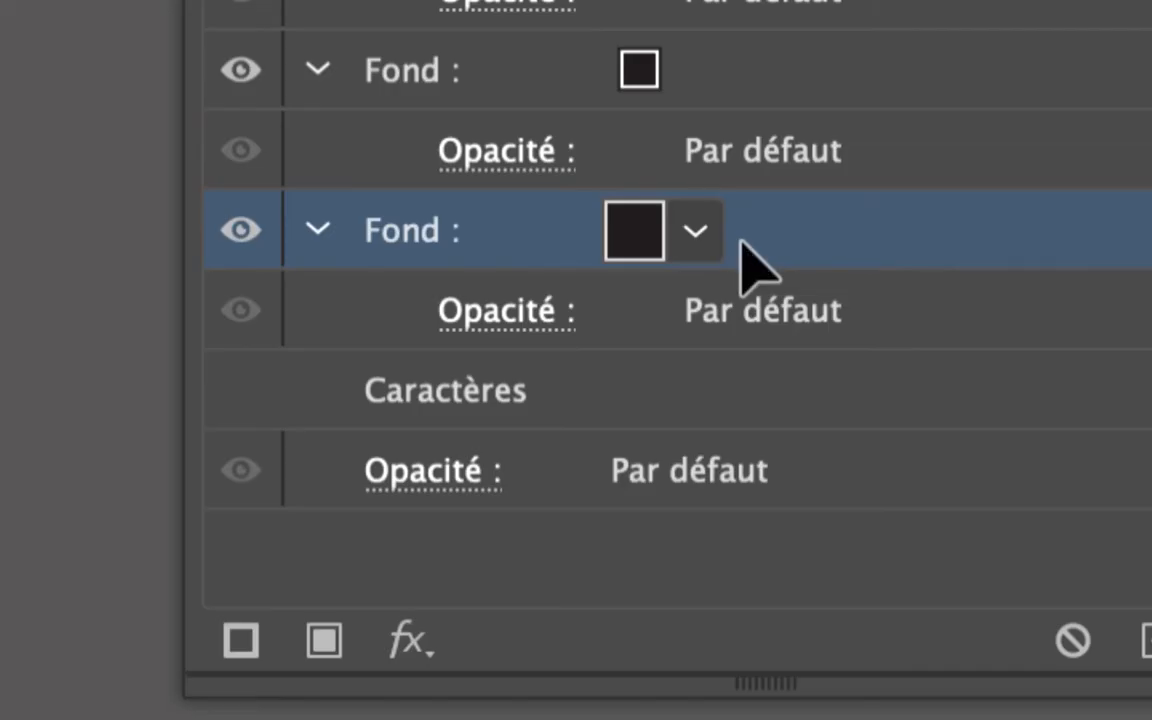
click(695, 231)
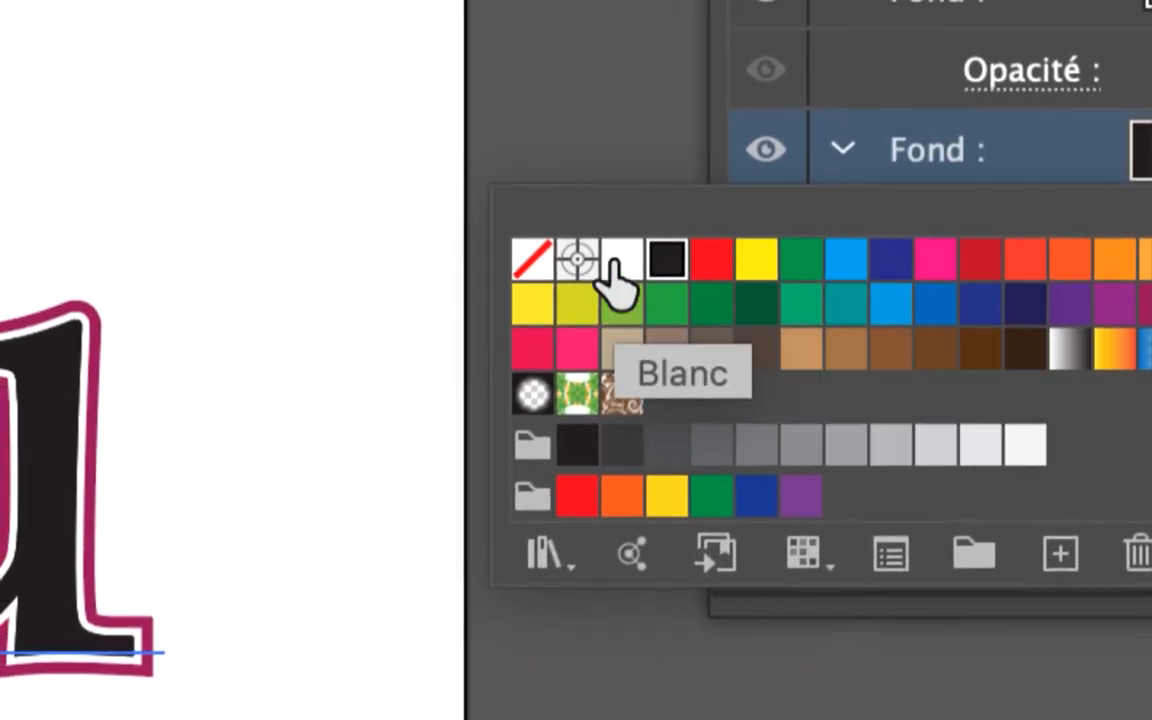
click(200, 333)
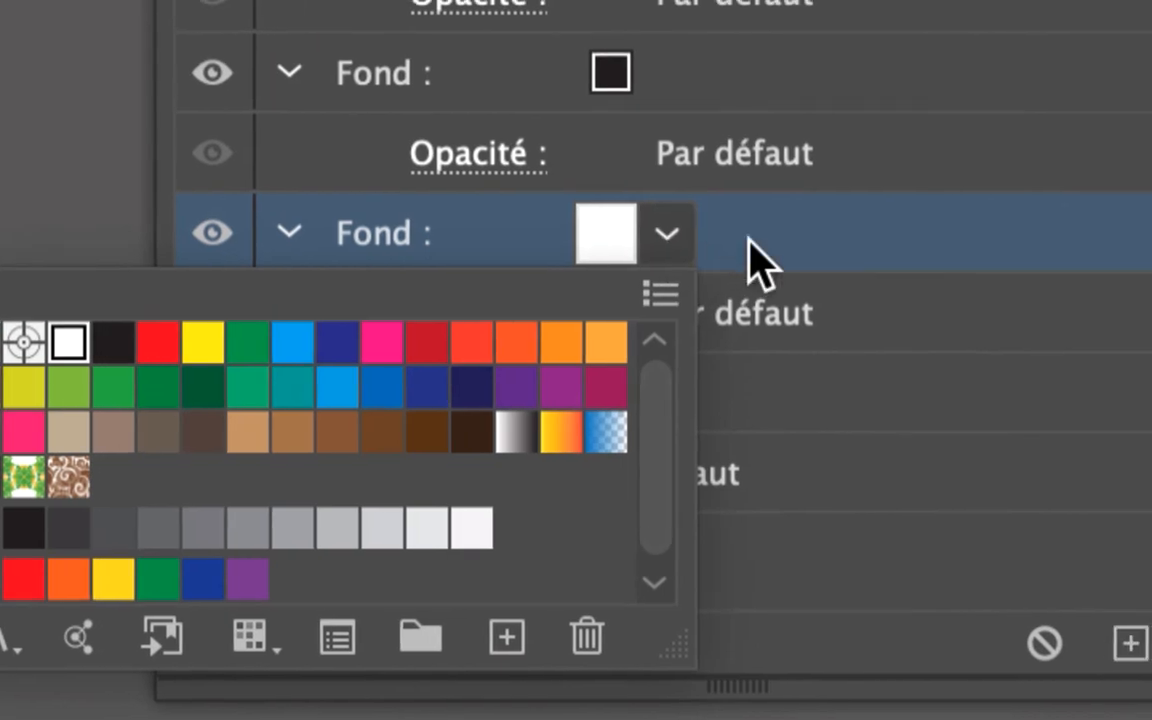
click(755, 260)
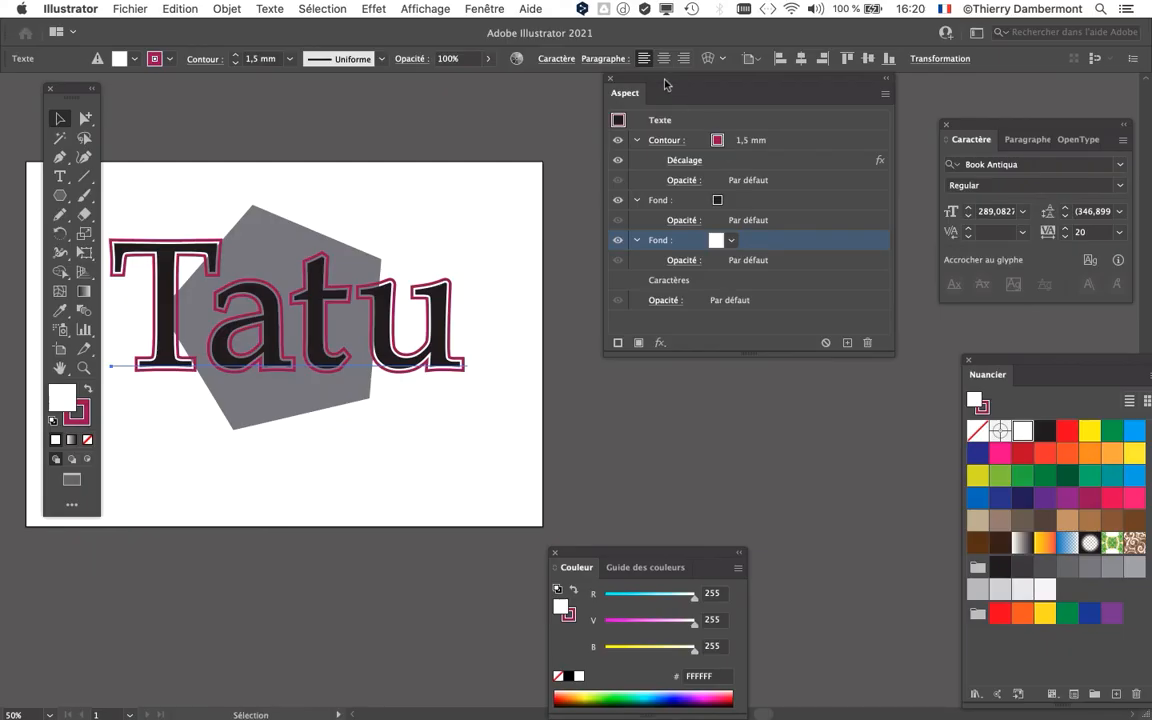
Copy the Décalage effect from the magenta stroke onto the white fill of "Tatu".
drag(625, 92, 716, 104)
scroll(262, 299, up, 2)
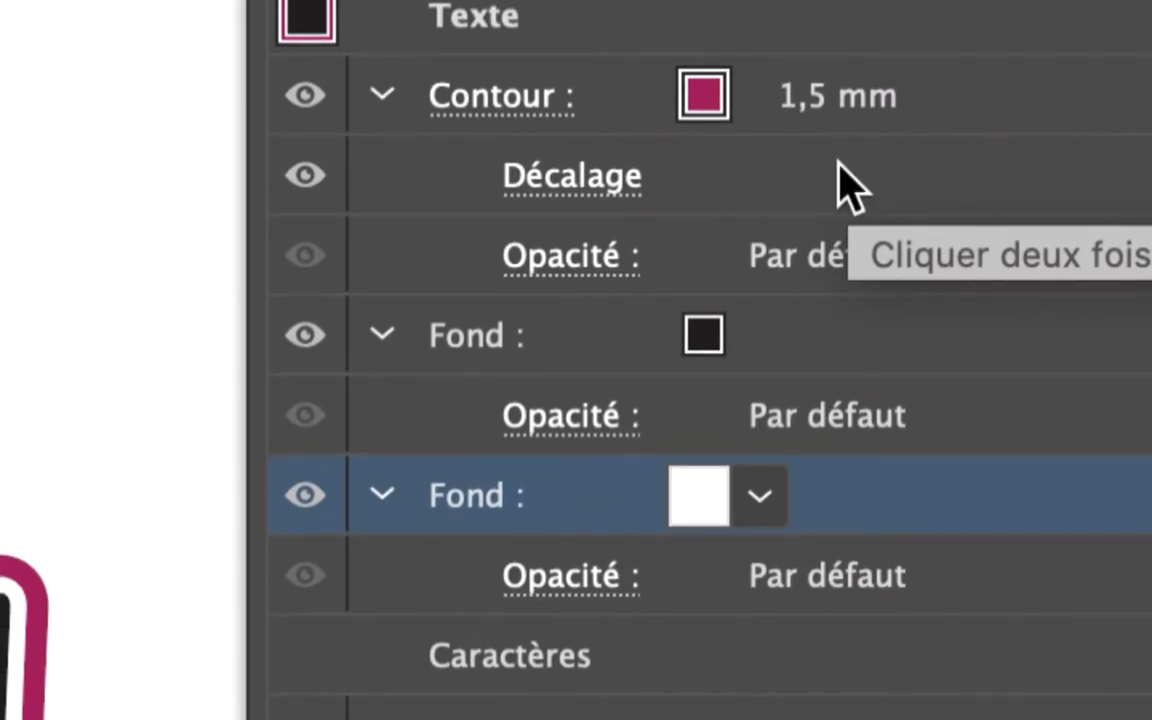
click(848, 190)
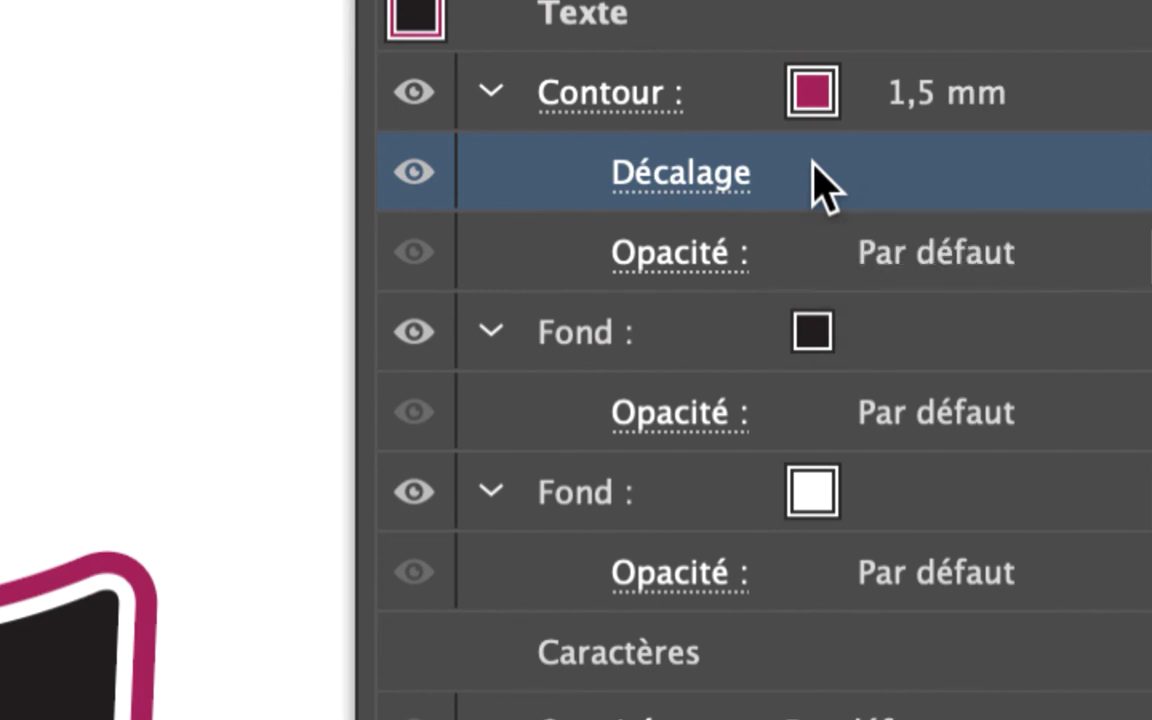
drag(812, 172, 904, 491)
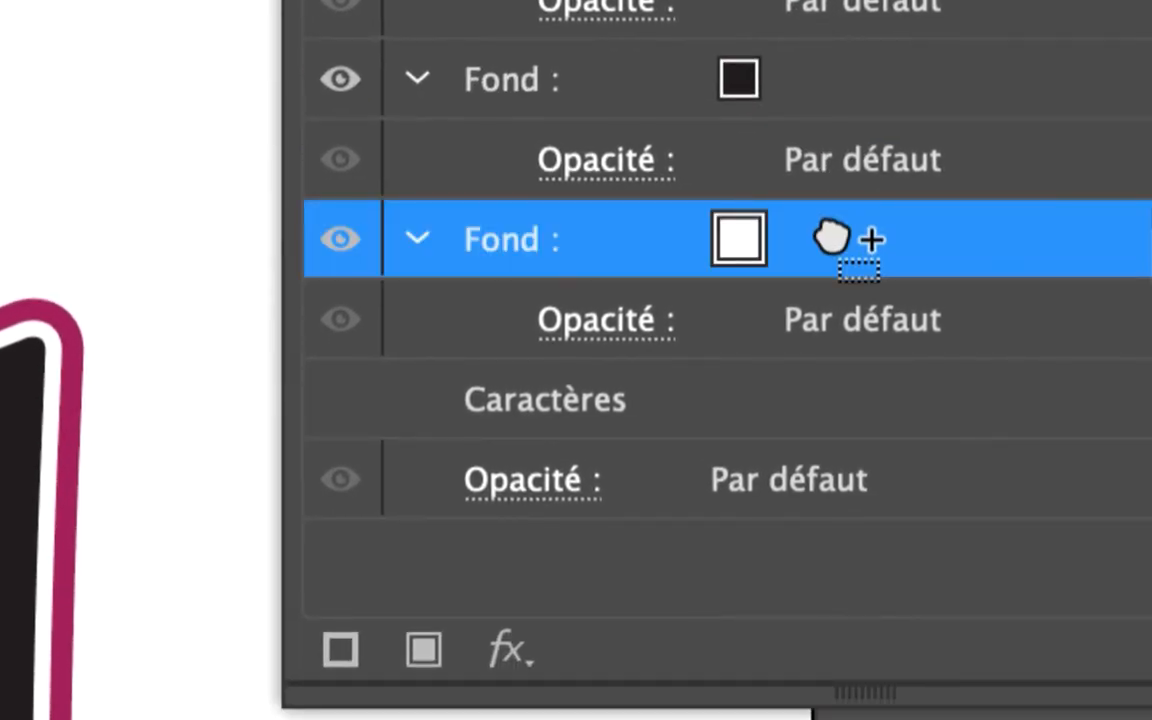
drag(832, 240, 836, 246)
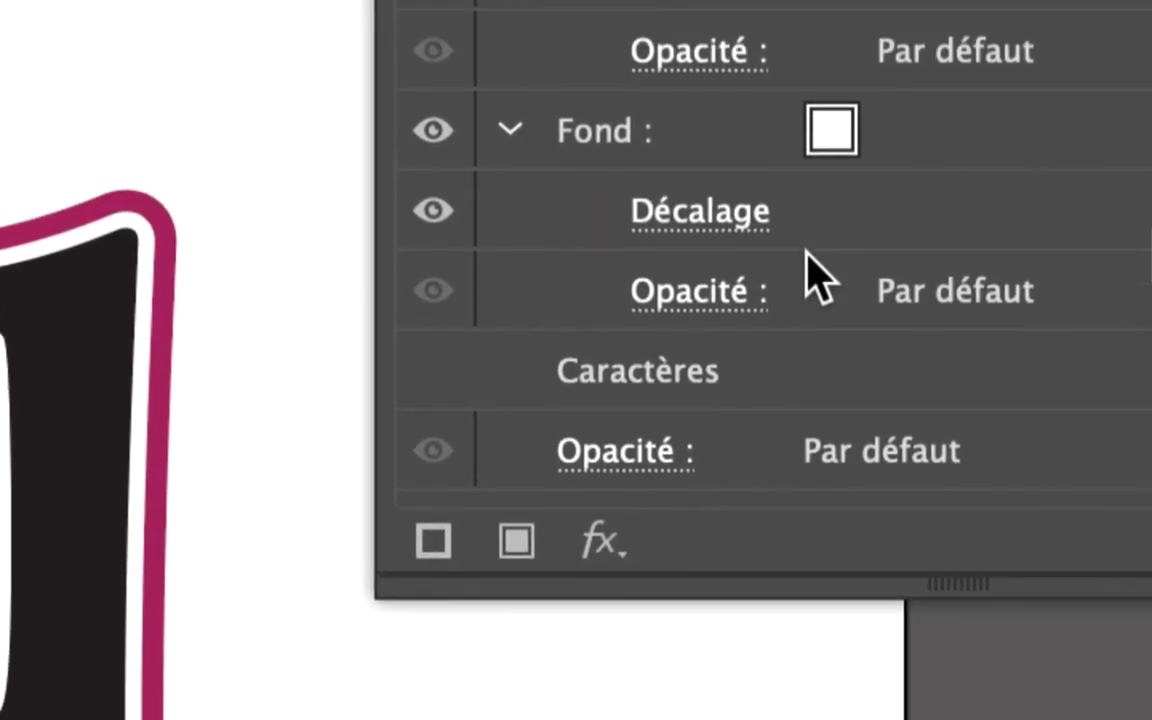
Toggle the white fill's Décalage effect off and on to compare the lettering over the pentagon, and move the Aspect panel aside.
click(806, 240)
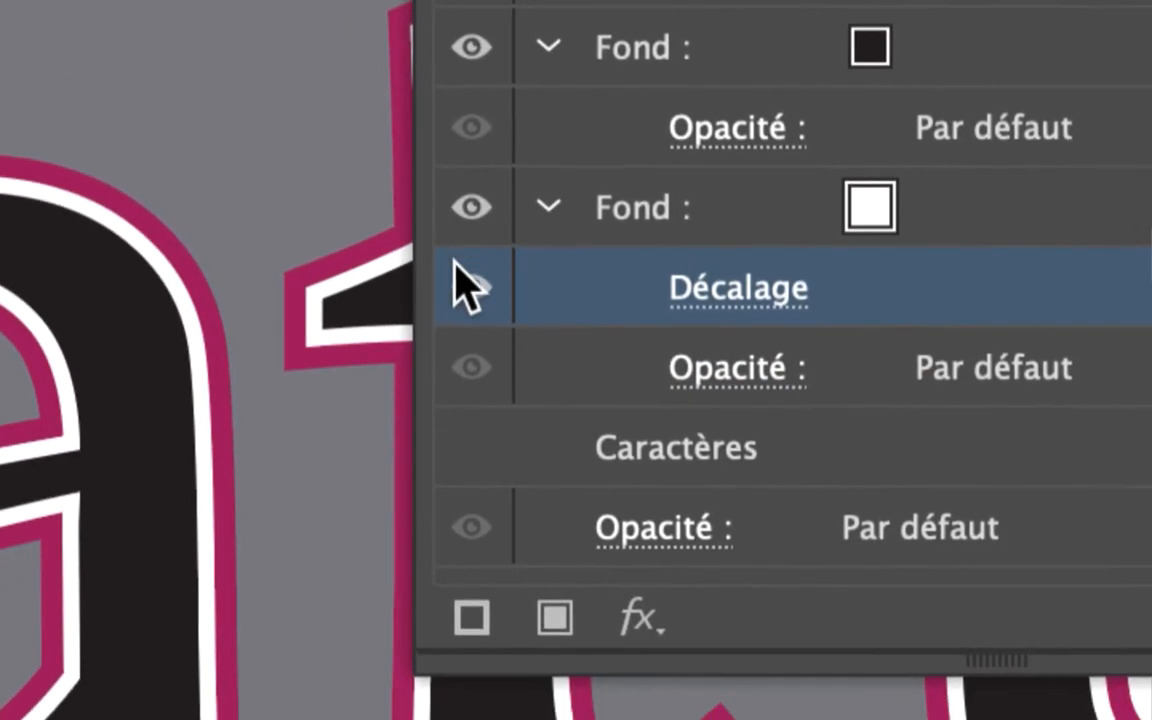
click(463, 296)
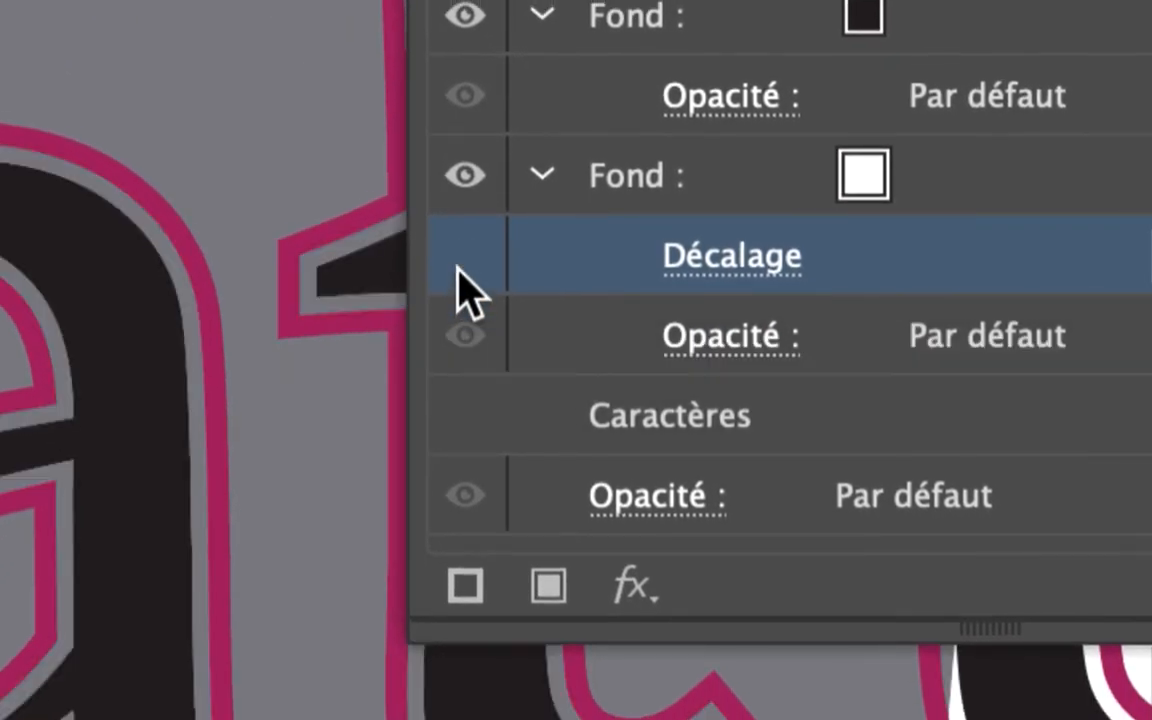
click(461, 255)
click(460, 260)
click(463, 283)
click(468, 280)
click(465, 282)
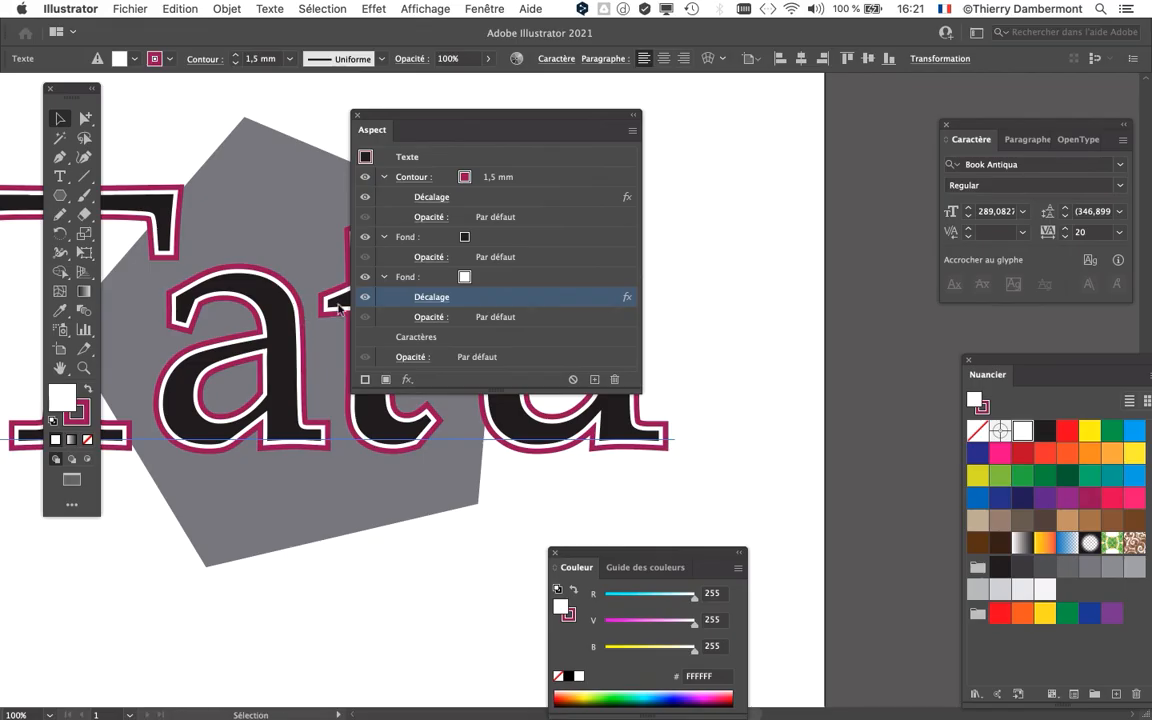
drag(417, 121, 806, 131)
scroll(666, 175, left, 5)
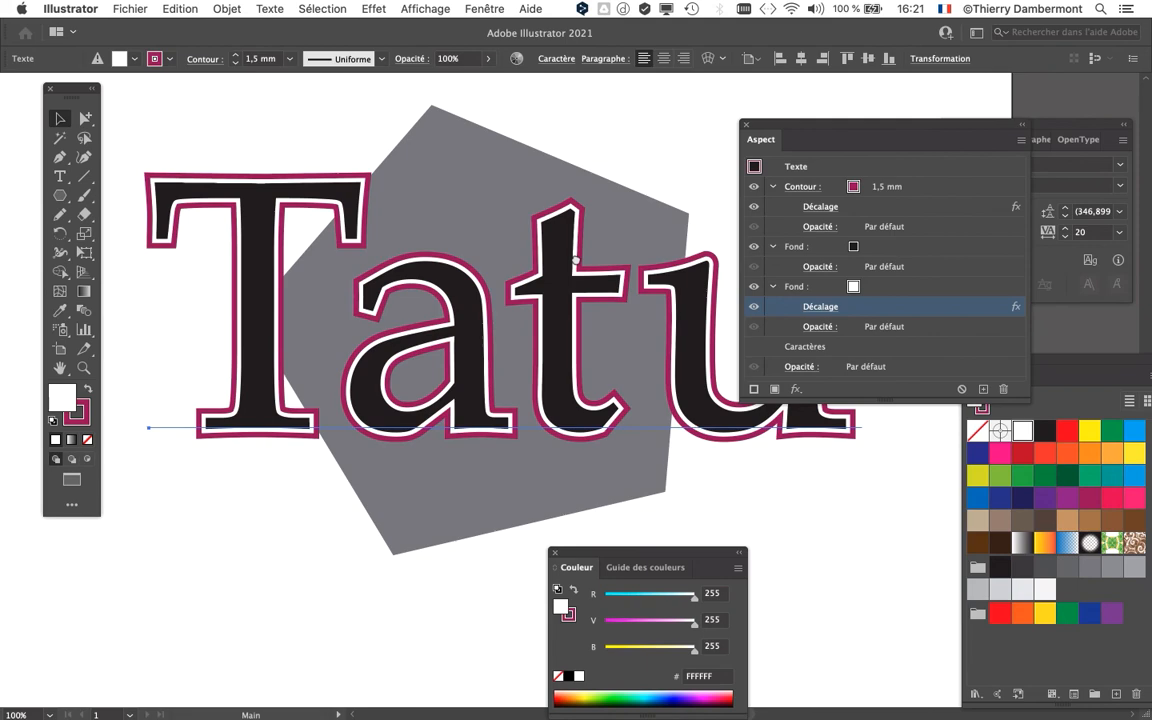
Save a copy of the document as "texte - décalage sur fond pour remplir espace vide - 01" in Adobe Illustrator format with the default options.
click(129, 8)
click(168, 159)
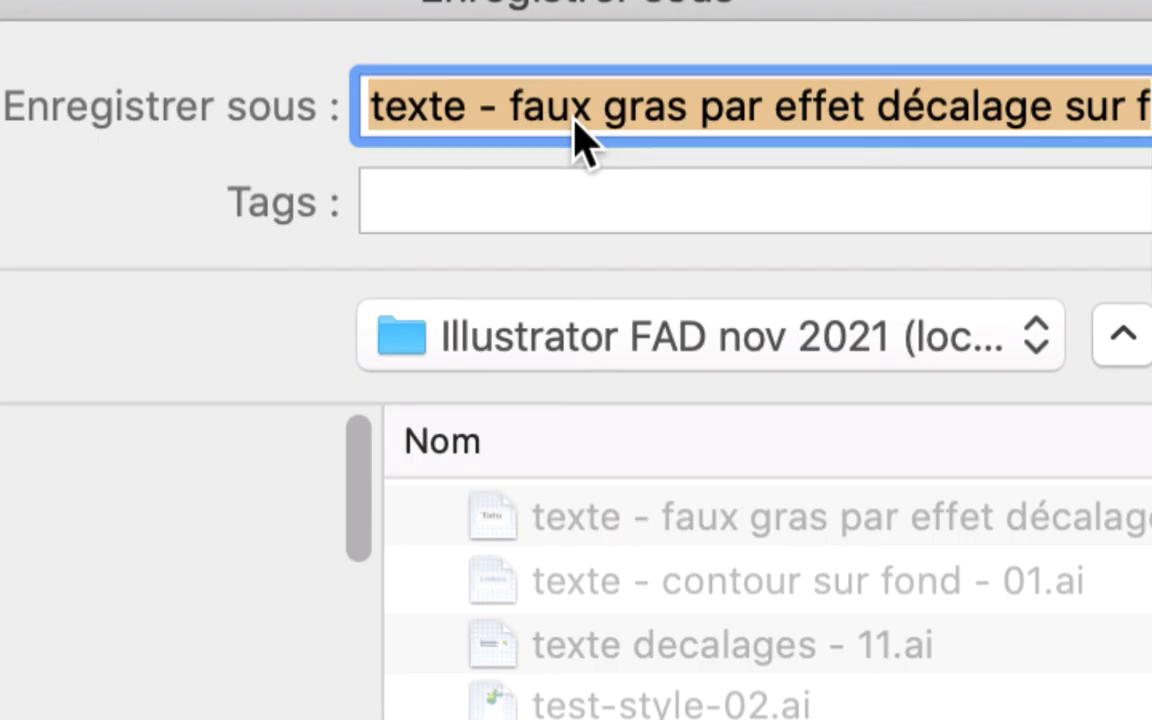
click(573, 117)
drag(511, 106, 602, 125)
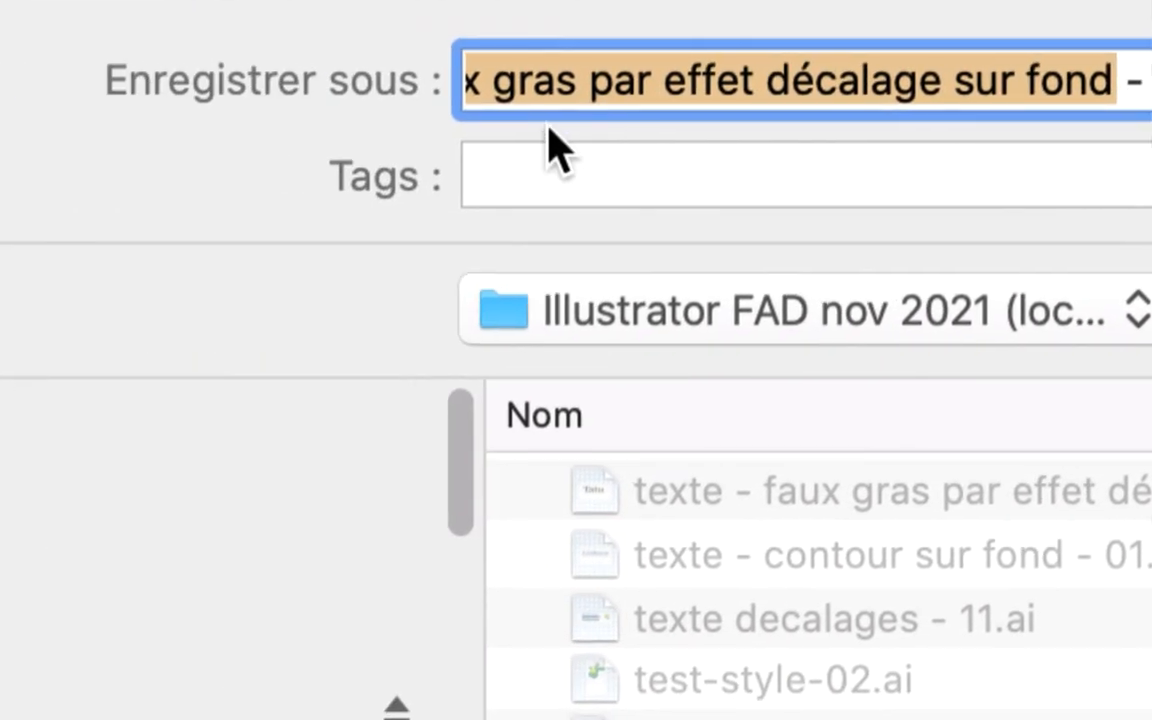
key(BackSpace)
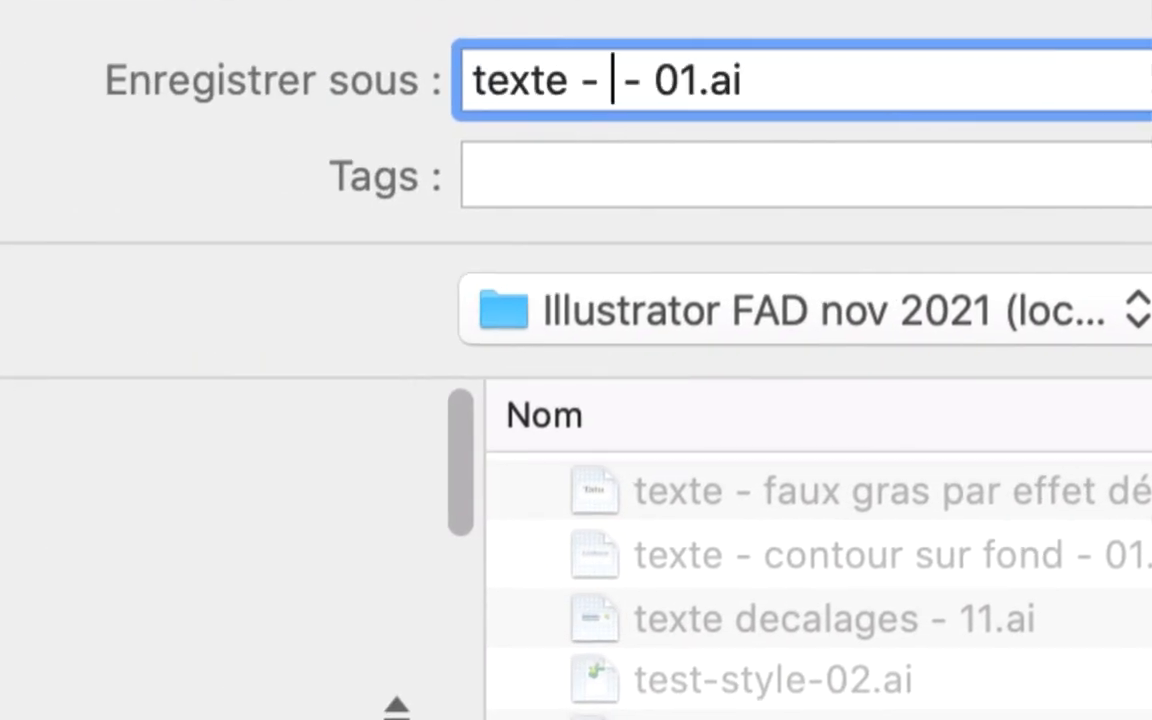
text(décalage sur f)
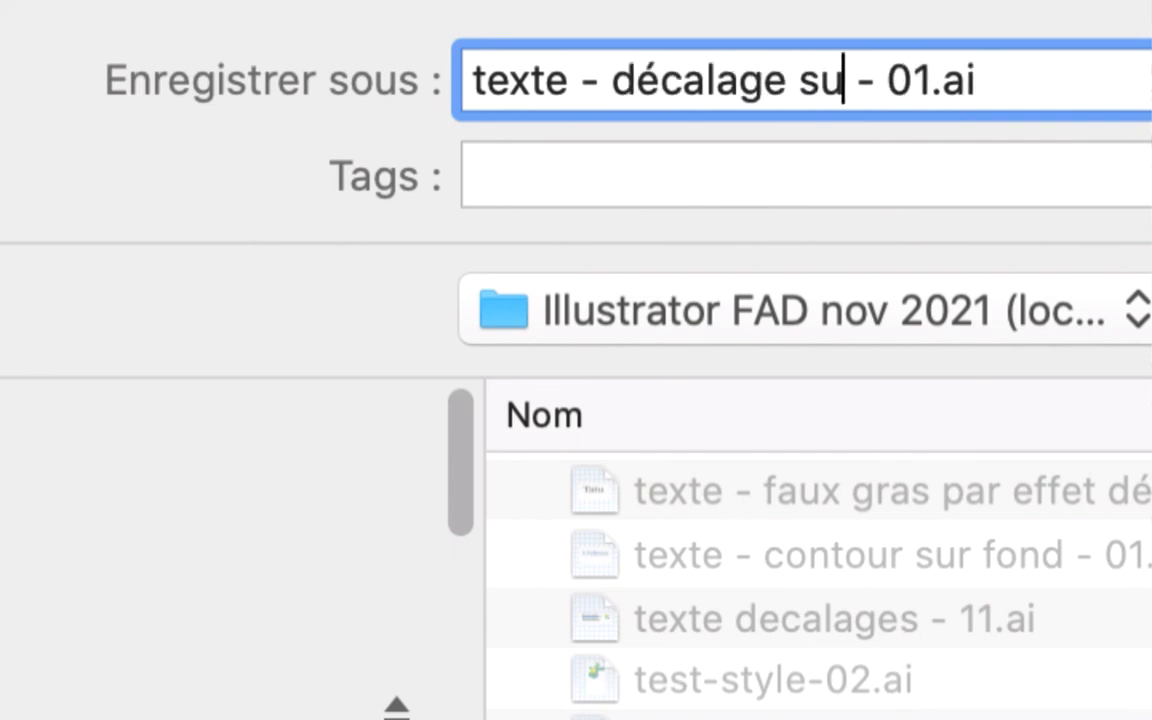
text(ond)
text( pour rem)
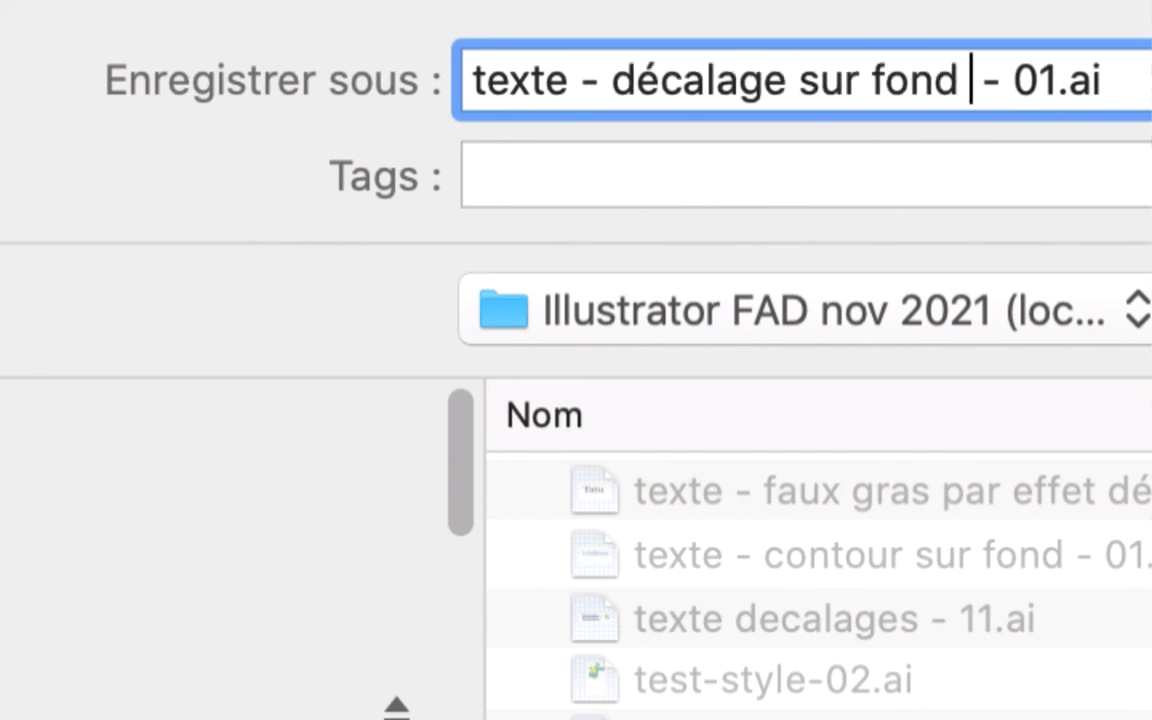
text(plir esp)
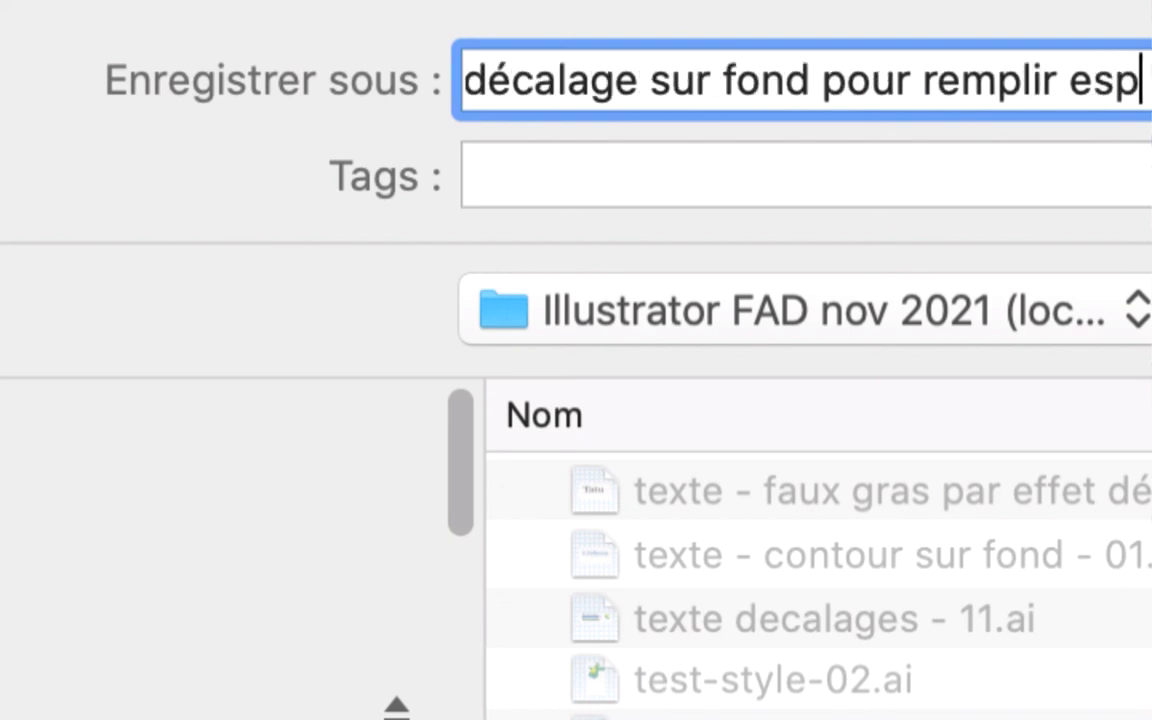
text(ace vide - 01)
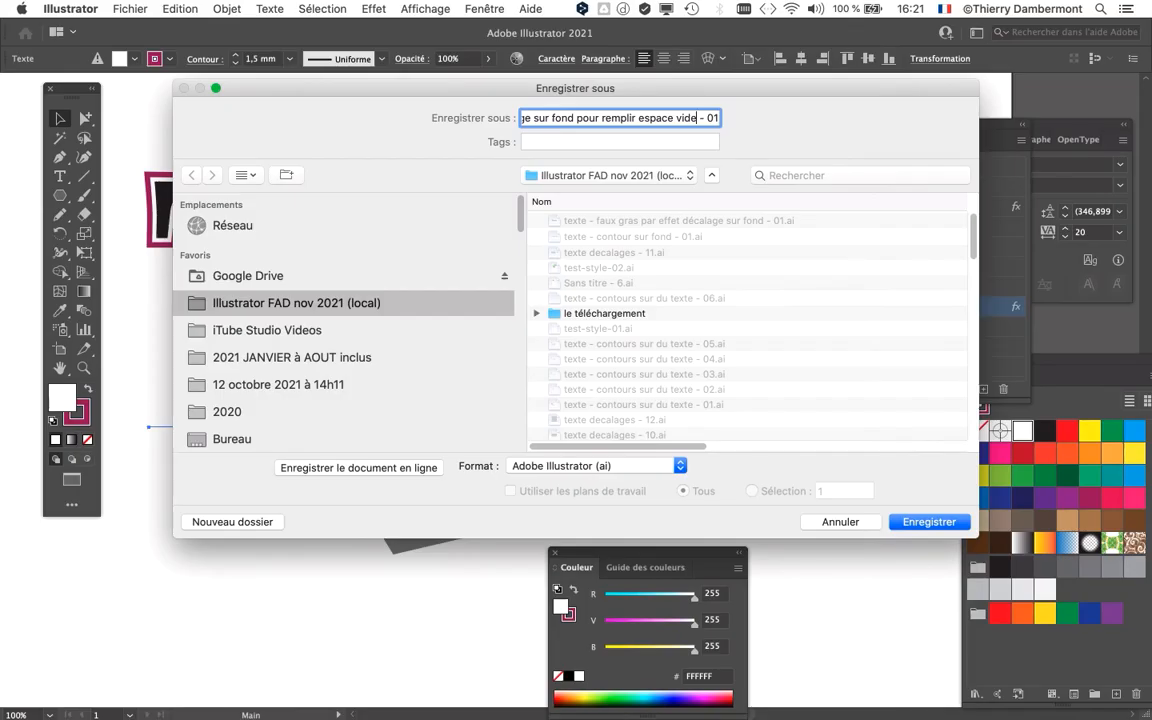
key(Return)
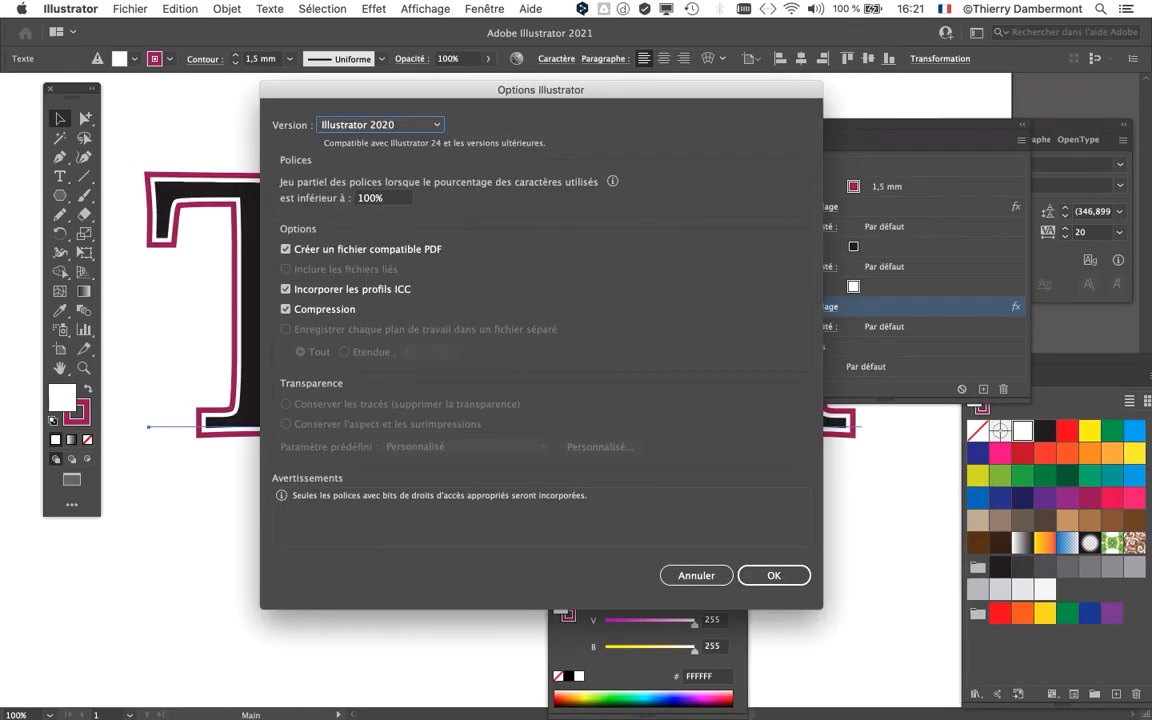
key(Return)
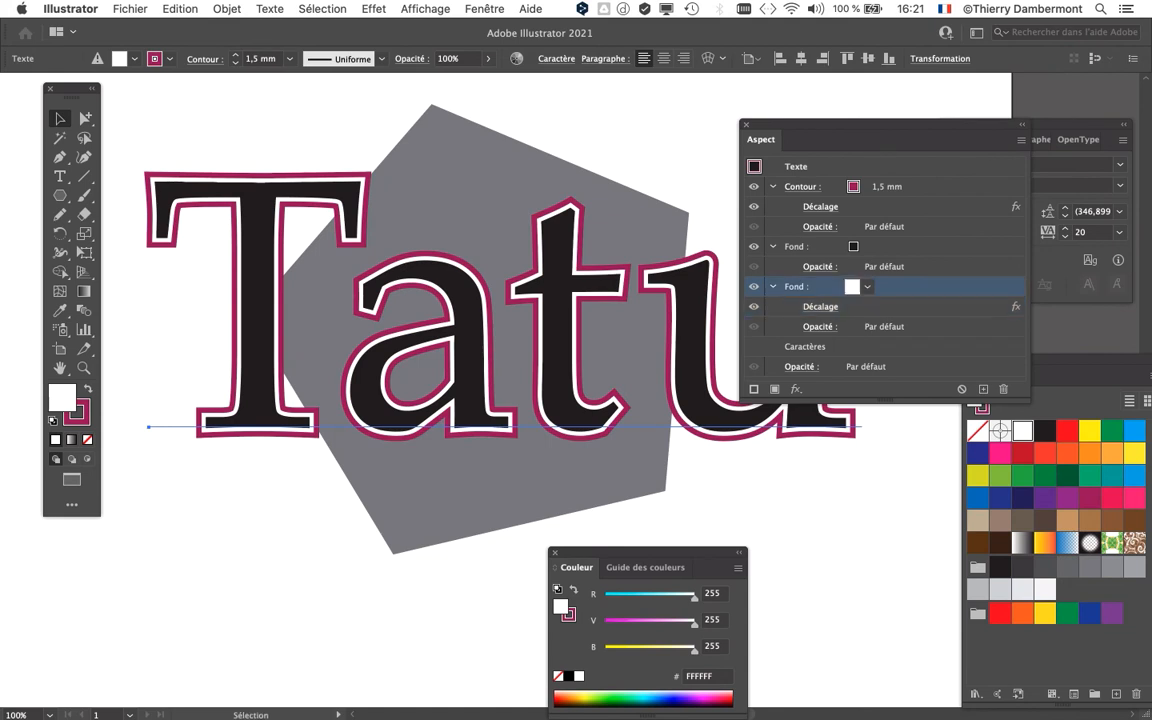
Set the lower, offset fill of "Tatu" to the white-to-black gradient swatch and shift the Aspect panel aside.
click(866, 287)
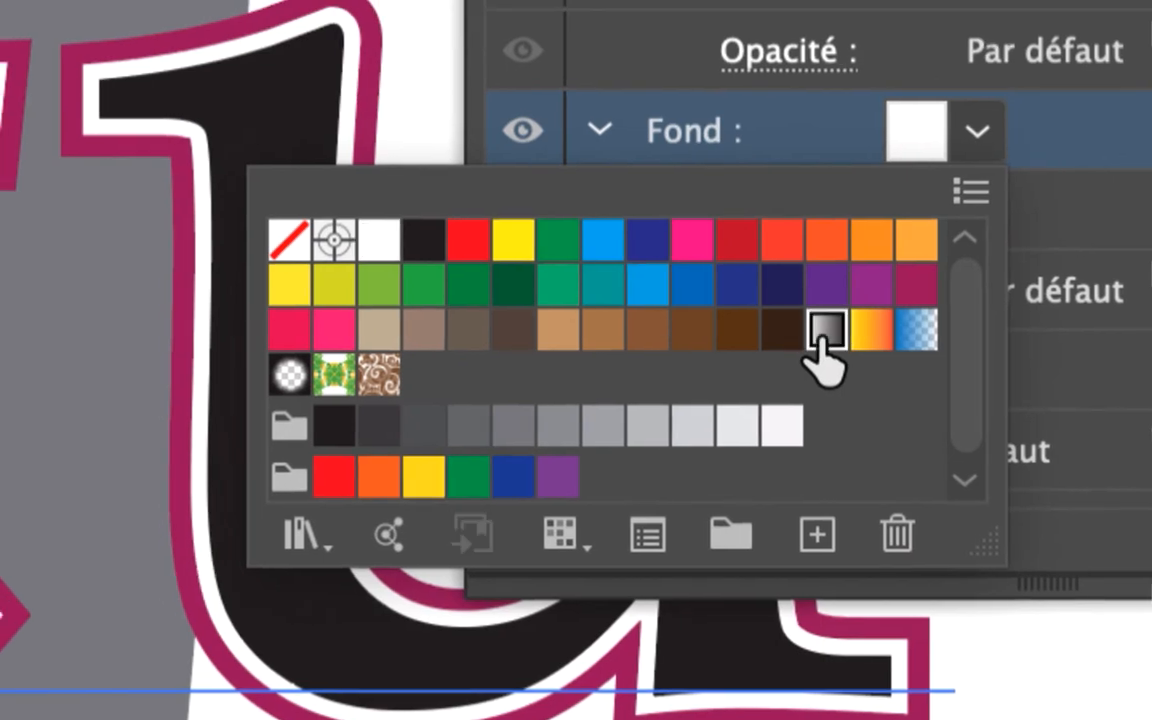
click(830, 336)
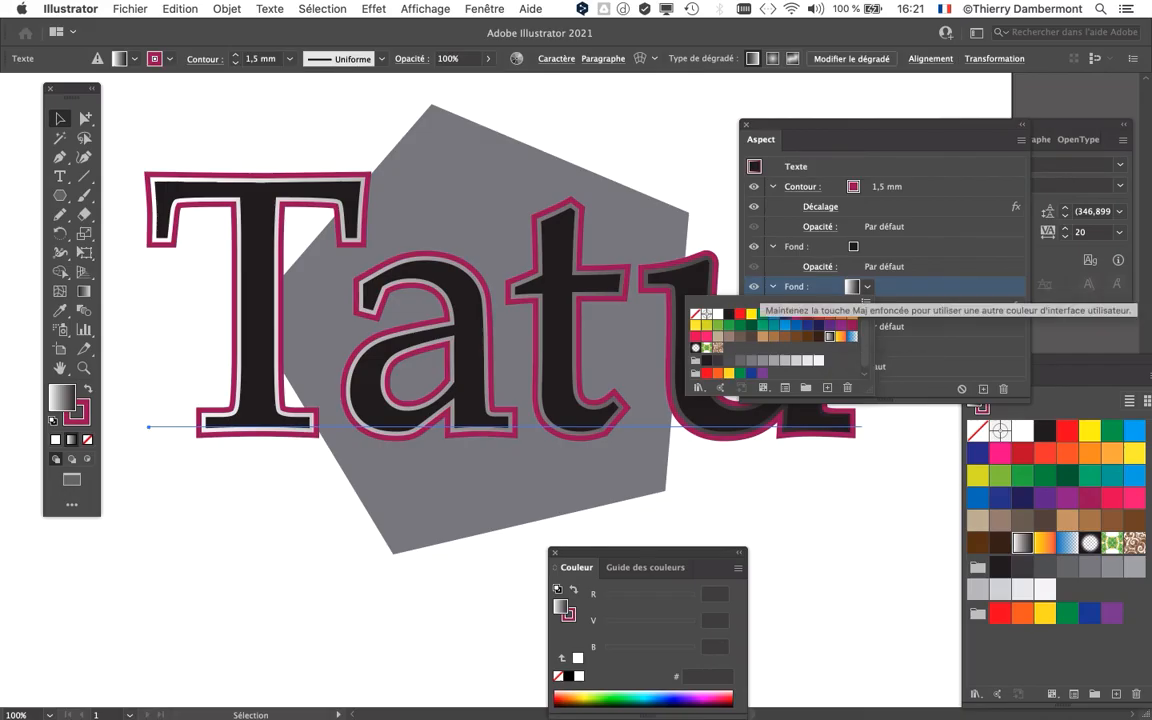
click(977, 131)
drag(977, 129, 884, 129)
Redirect the lower fill's gradient with the Gradient tool, ending nearly vertical from white above to black below, and deselect the text.
key(g)
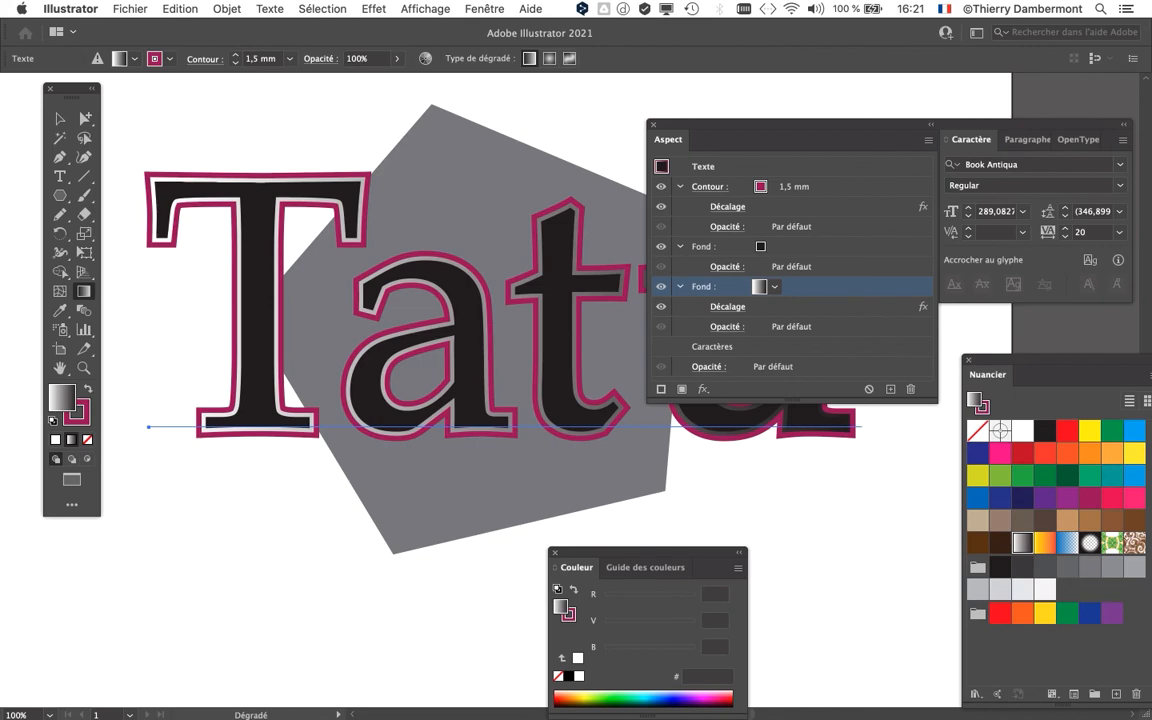
drag(800, 125, 362, 571)
drag(430, 395, 508, 265)
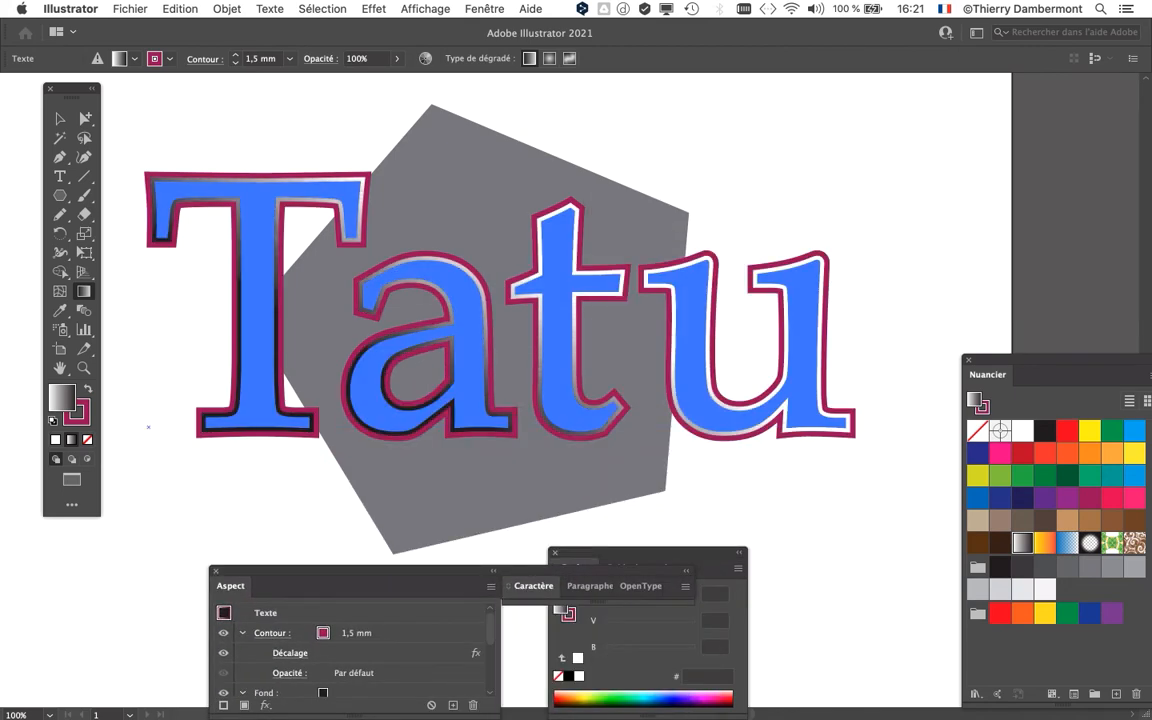
drag(148, 427, 860, 427)
drag(268, 262, 388, 418)
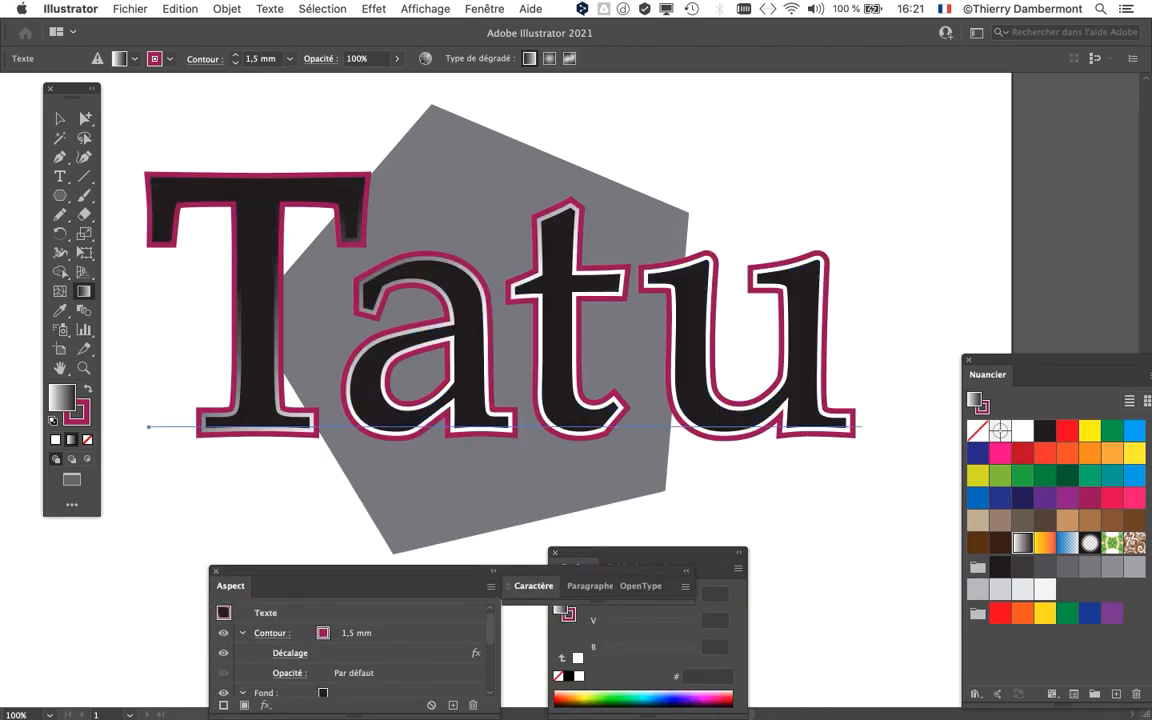
drag(416, 238, 420, 402)
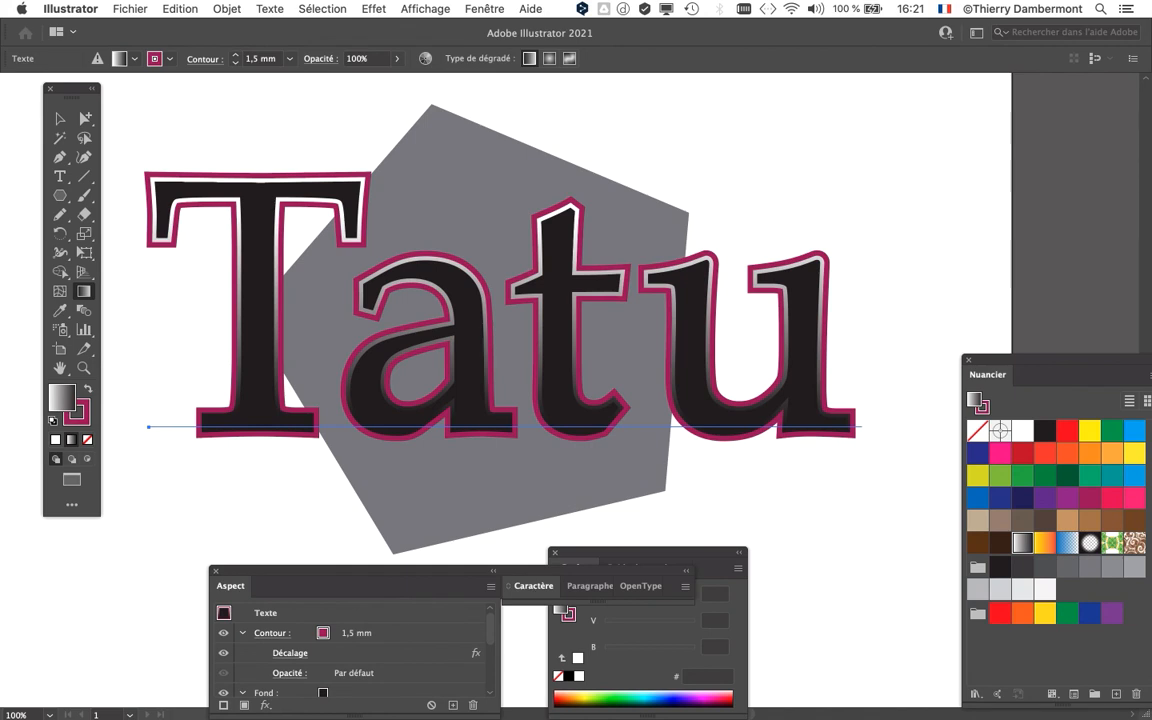
key(super+shift+a)
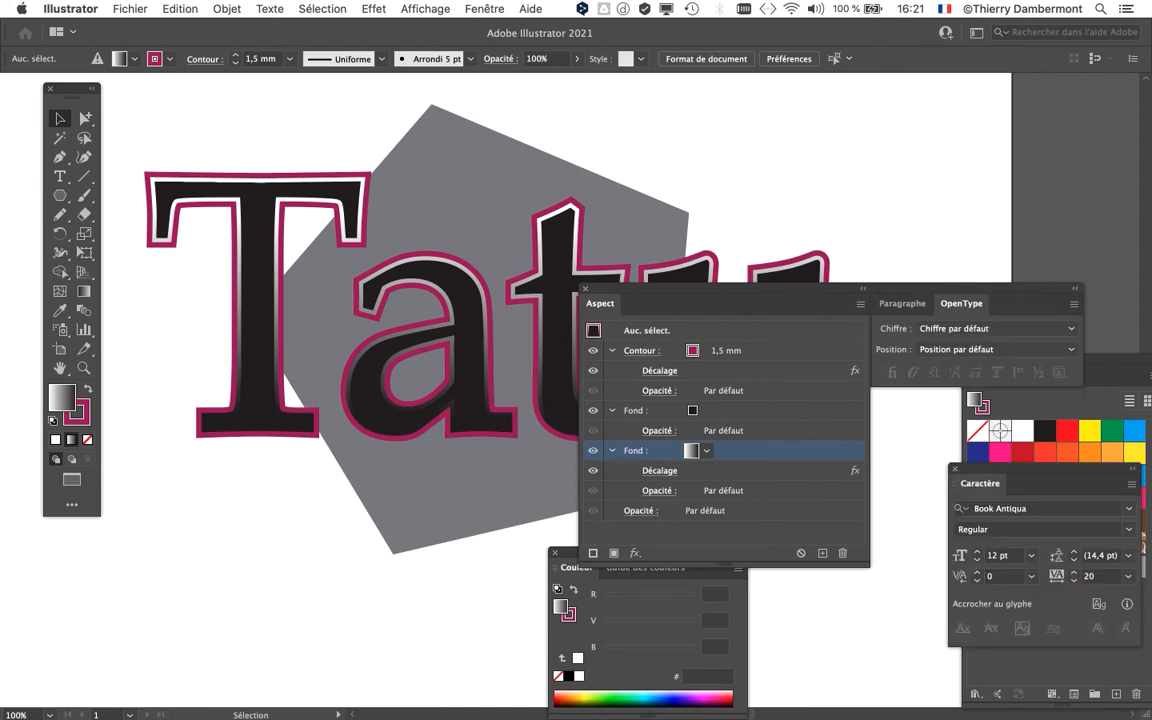
Clear the Paragraphe, OpenType and Caractère panels away and move the Aspect panel off most of the lettering.
click(1075, 289)
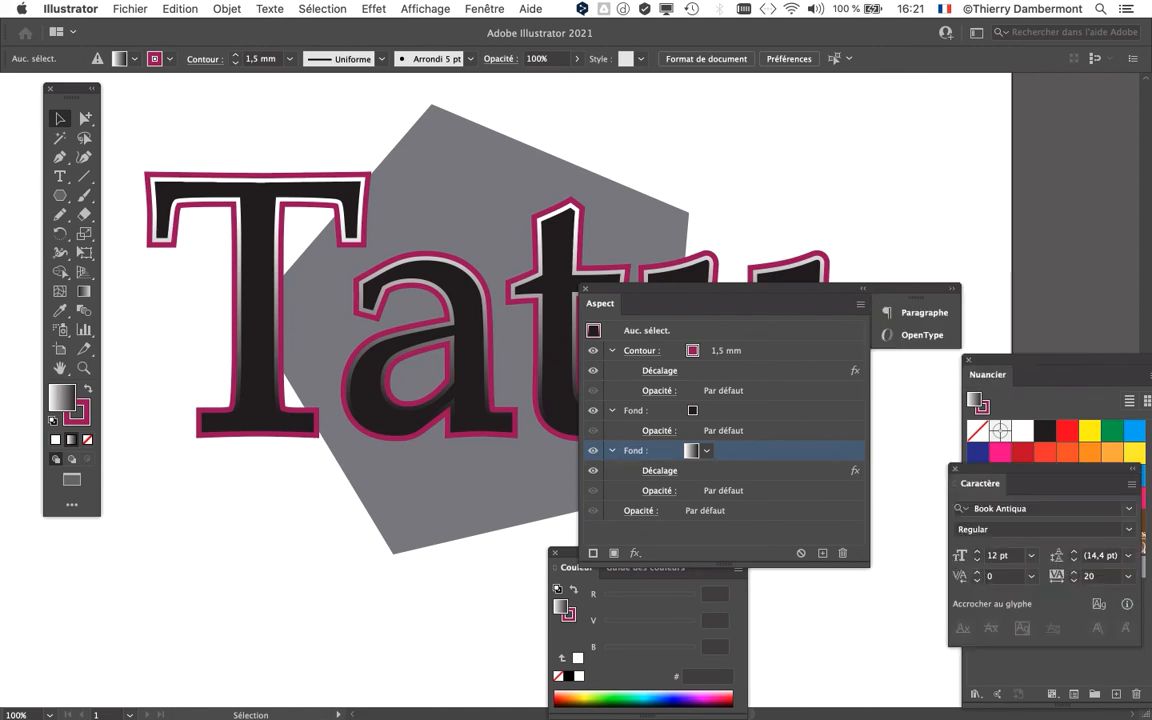
drag(940, 312, 1113, 298)
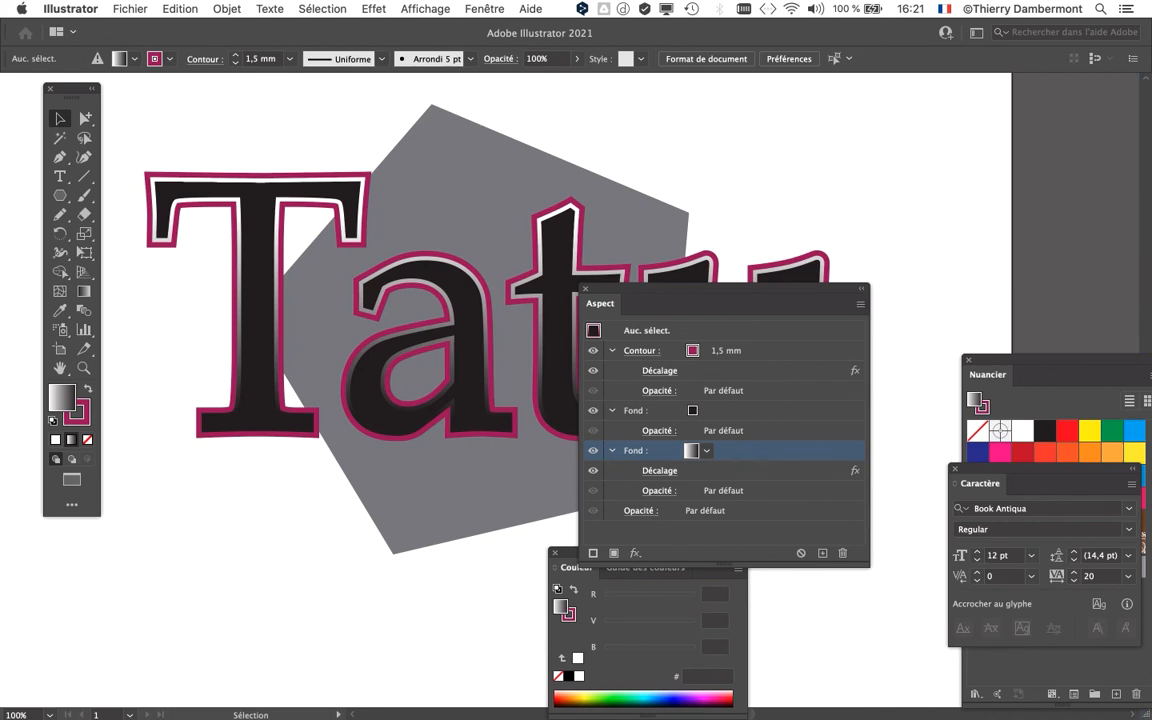
click(955, 469)
drag(700, 303, 951, 112)
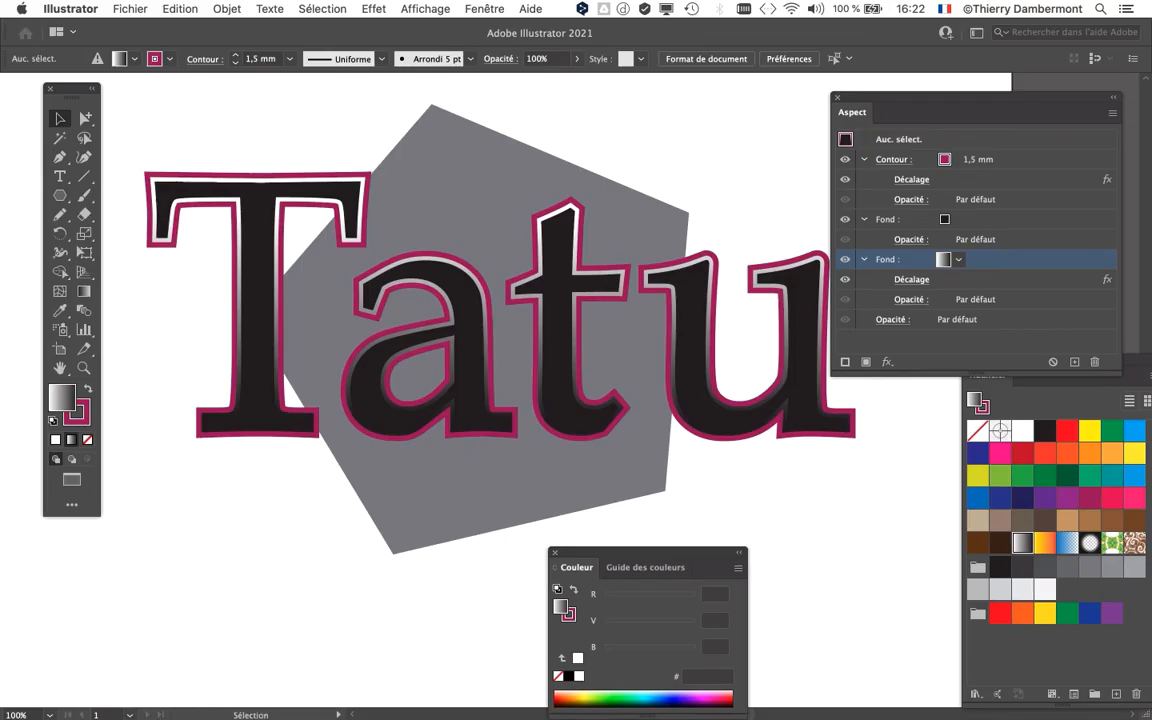
Show the Dégradé panel, place it over the start of the word and select the "Tatu" text.
click(463, 8)
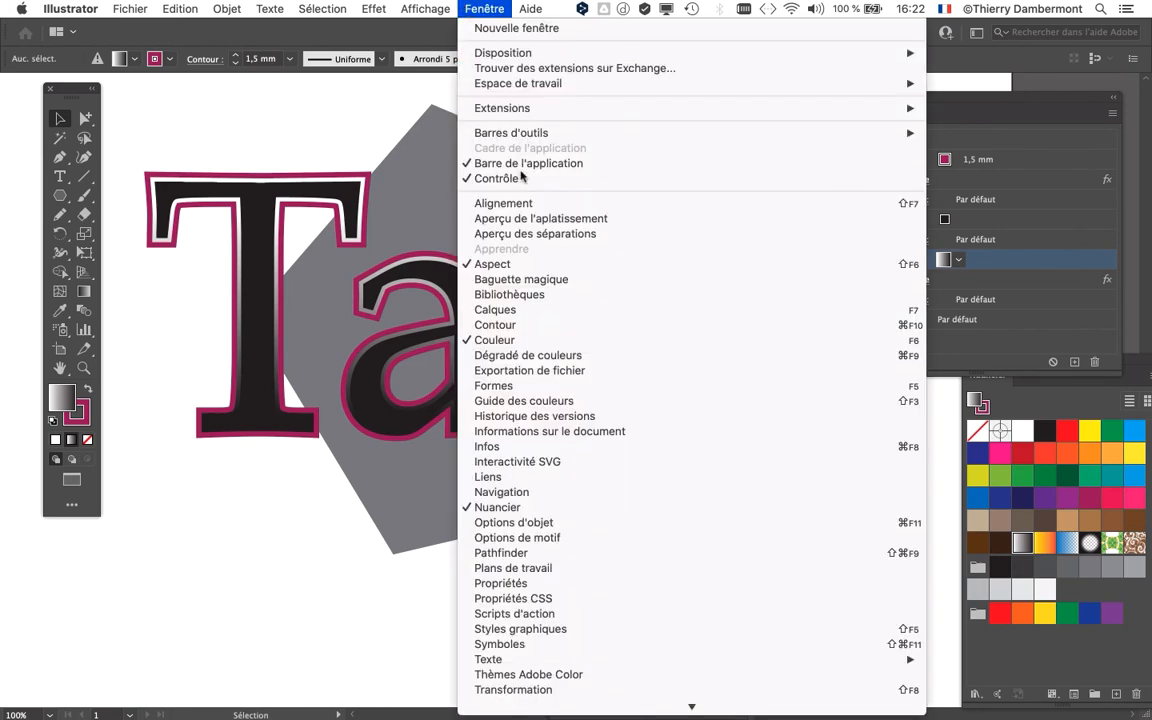
click(530, 355)
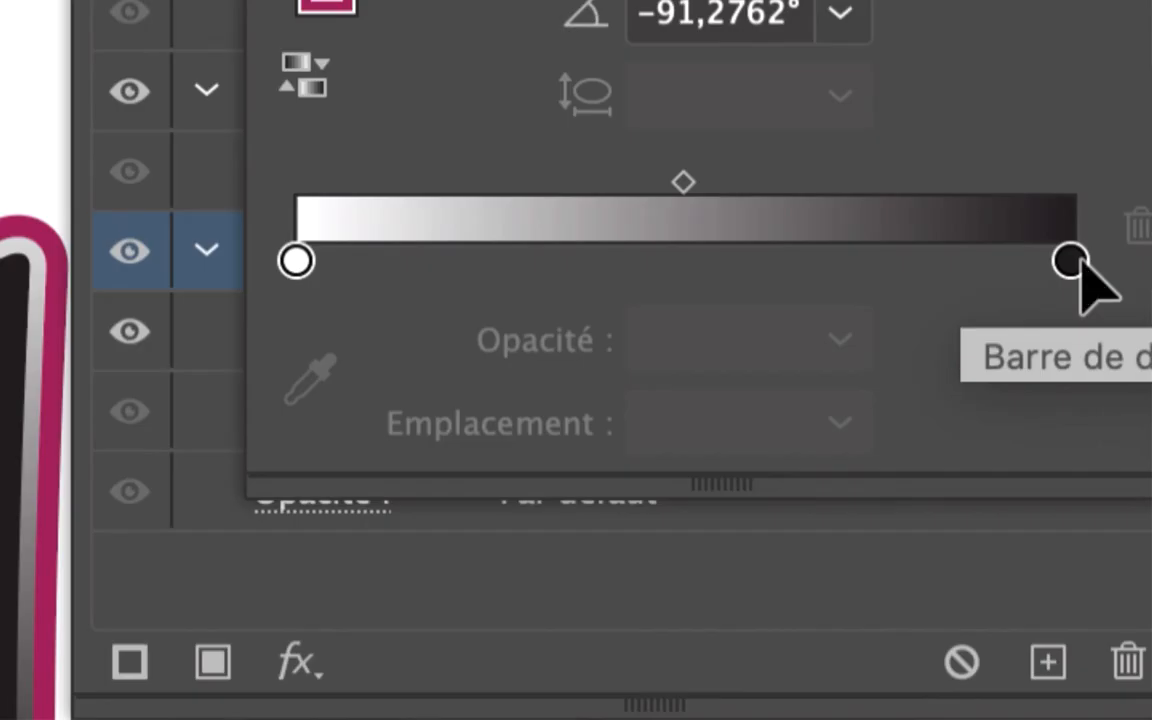
double_click(1072, 262)
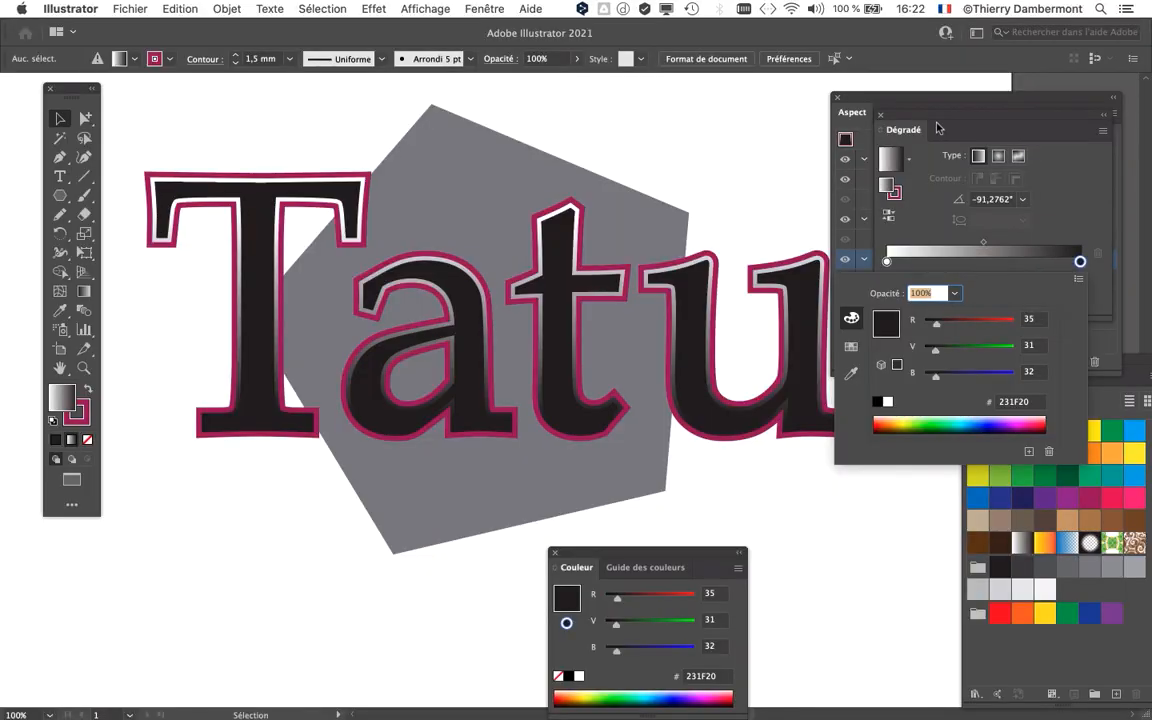
click(912, 115)
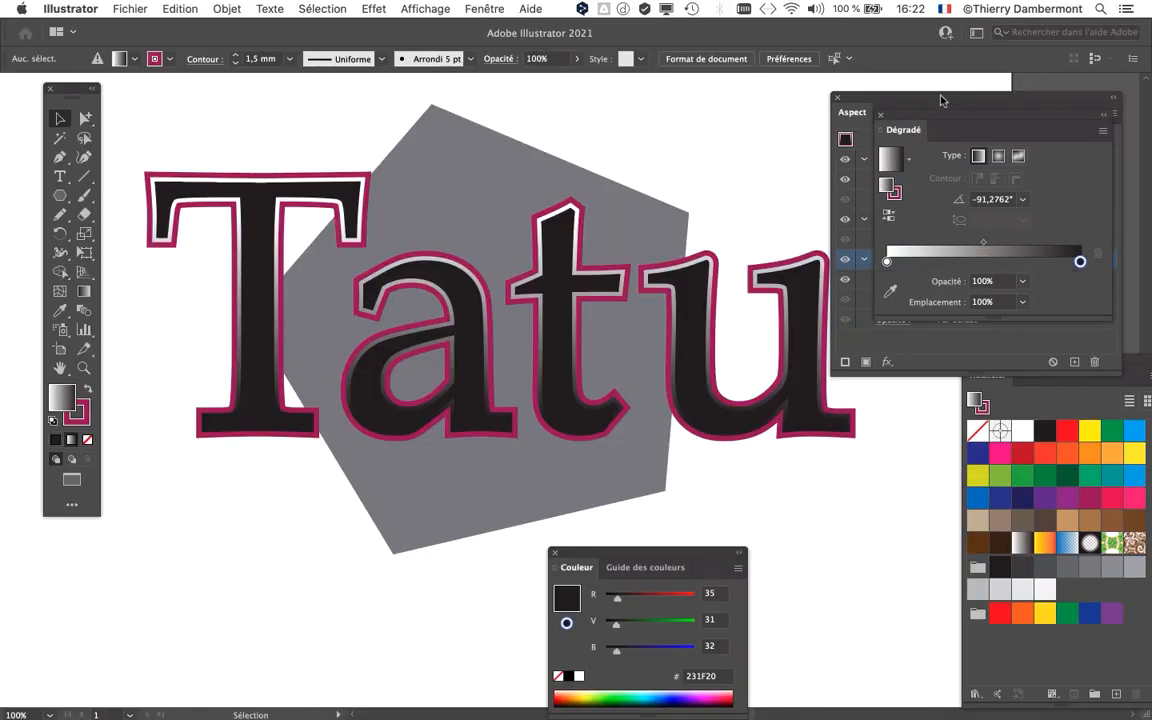
drag(930, 116, 263, 149)
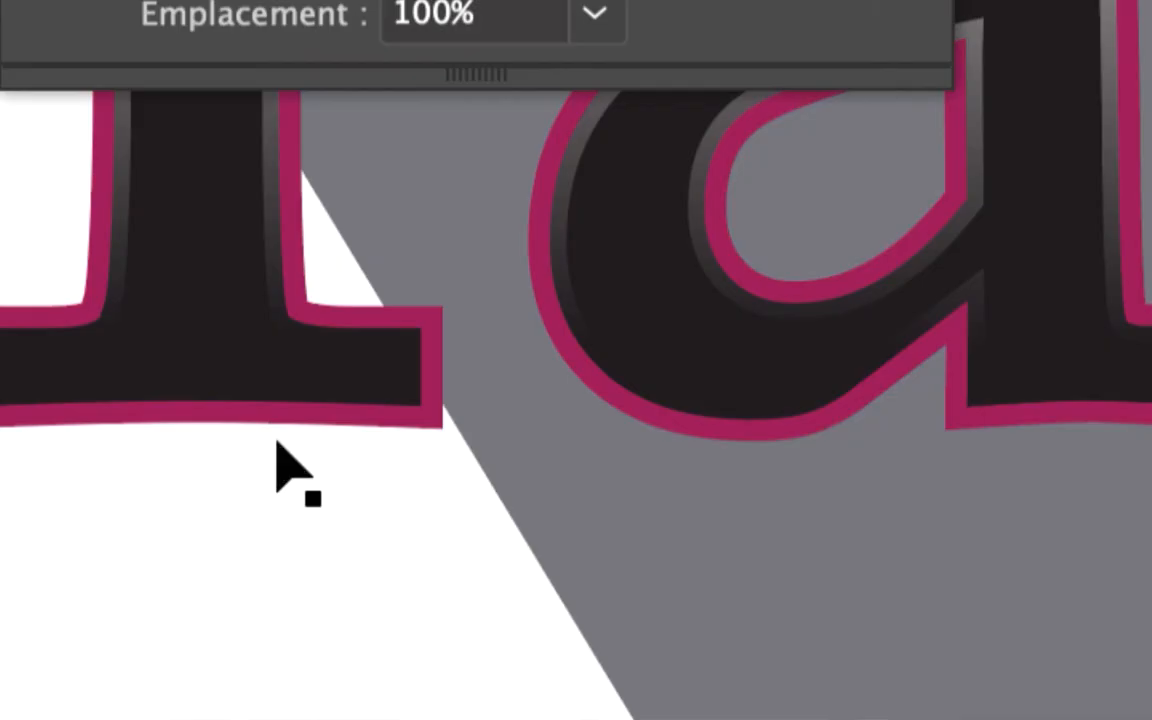
click(260, 420)
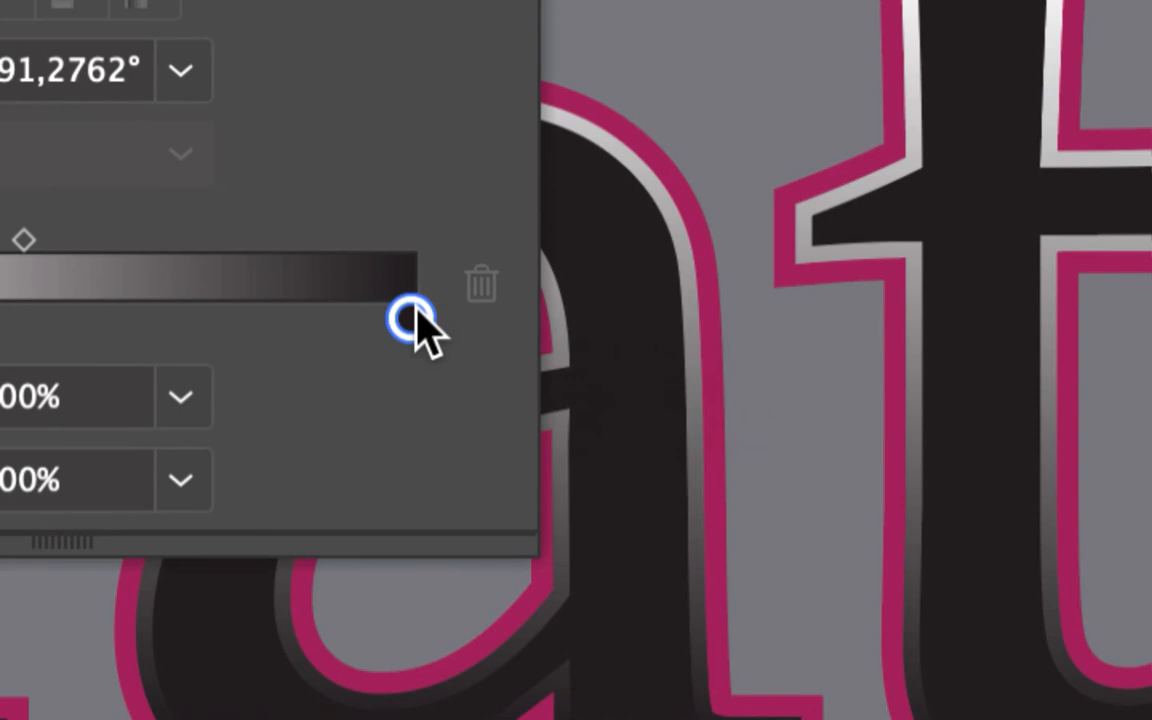
Lighten the dark end stop of the "Tatu" gradient fill to the dark grey 373434 (R 55, V 52, B 52).
double_click(415, 313)
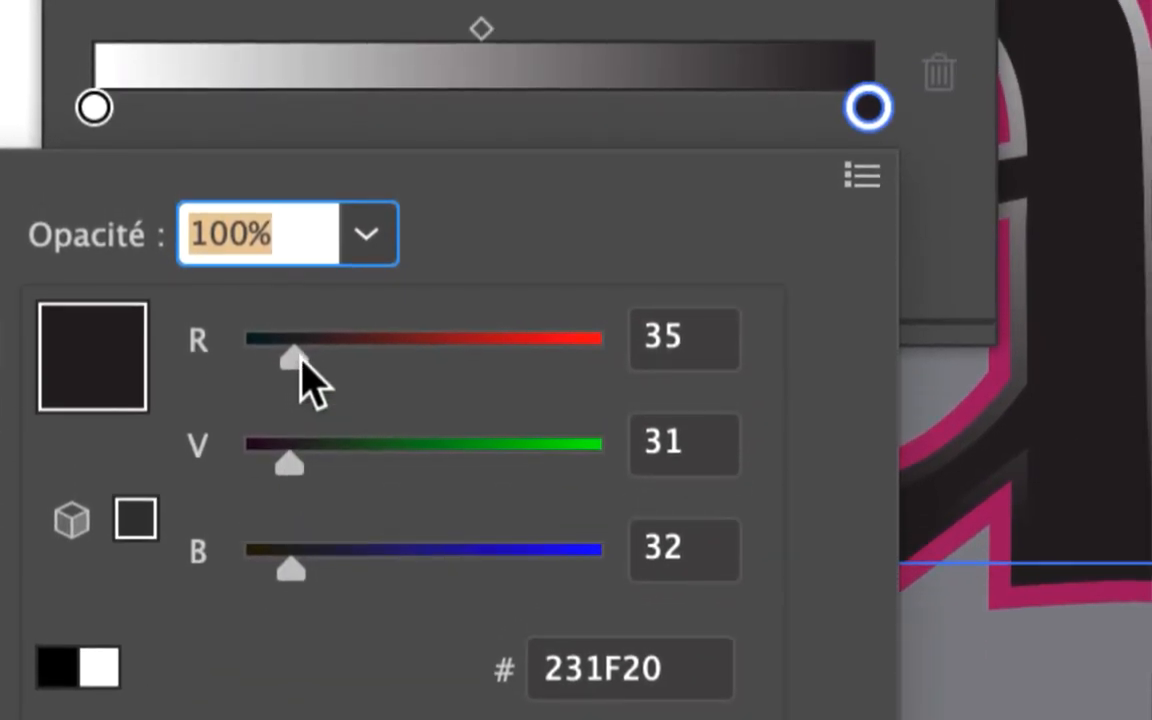
drag(300, 362, 330, 362)
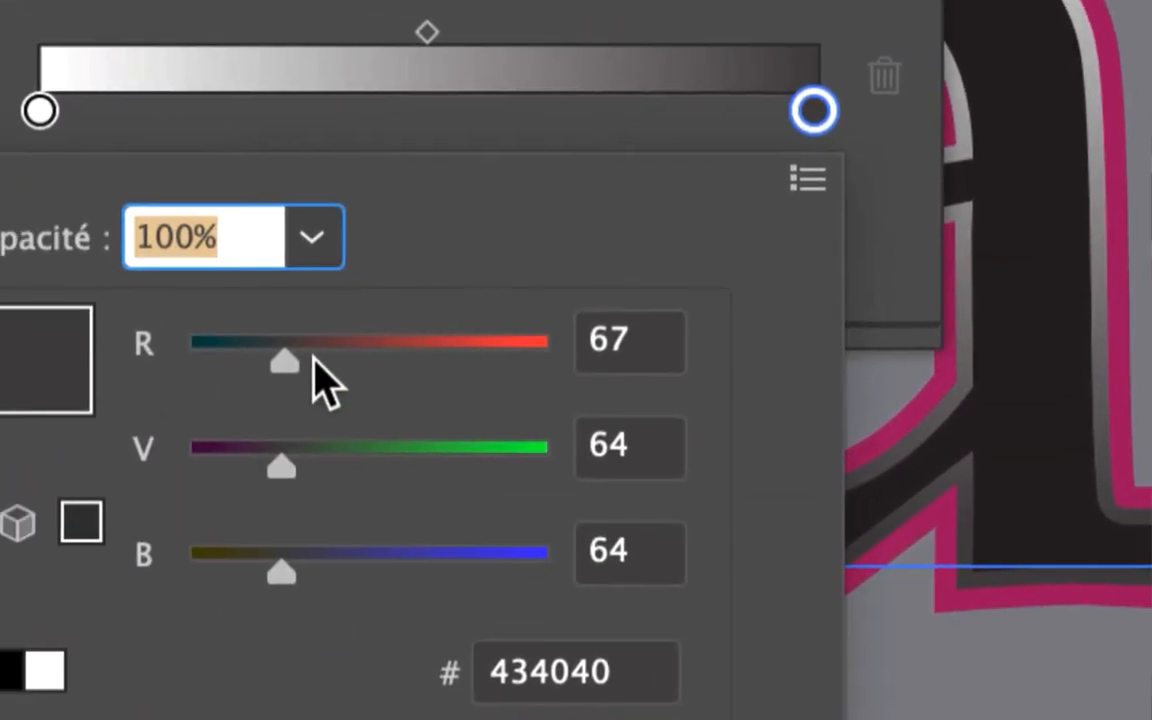
drag(313, 358, 281, 362)
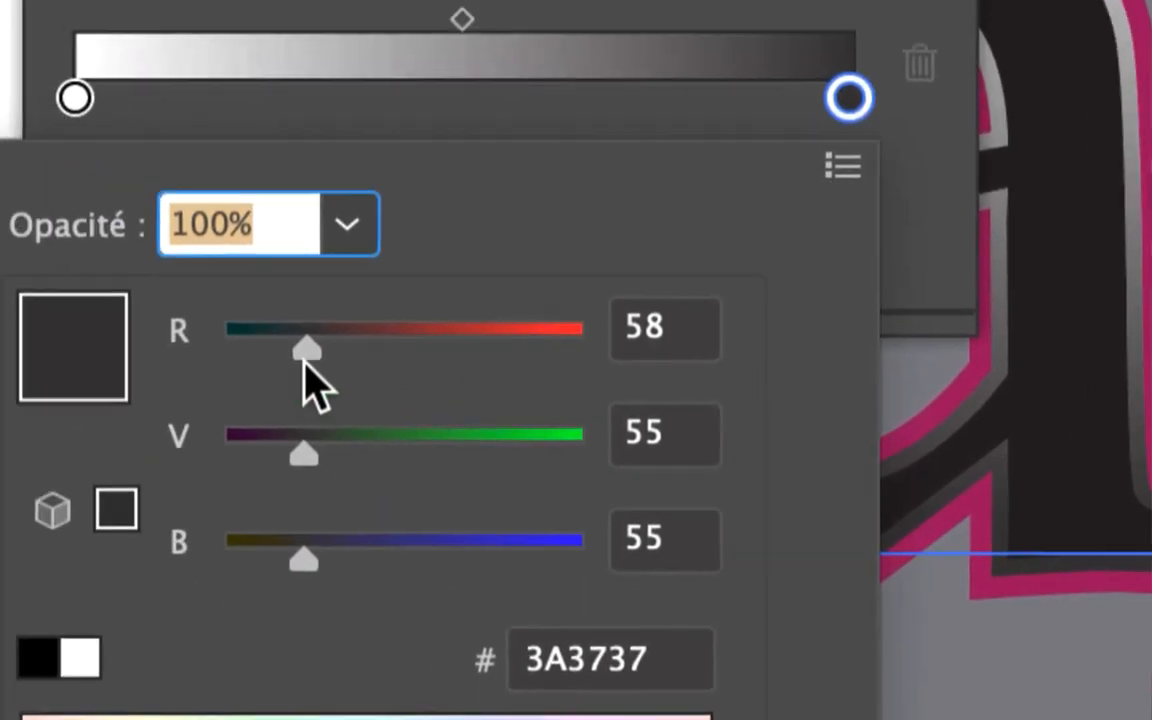
drag(302, 362, 299, 362)
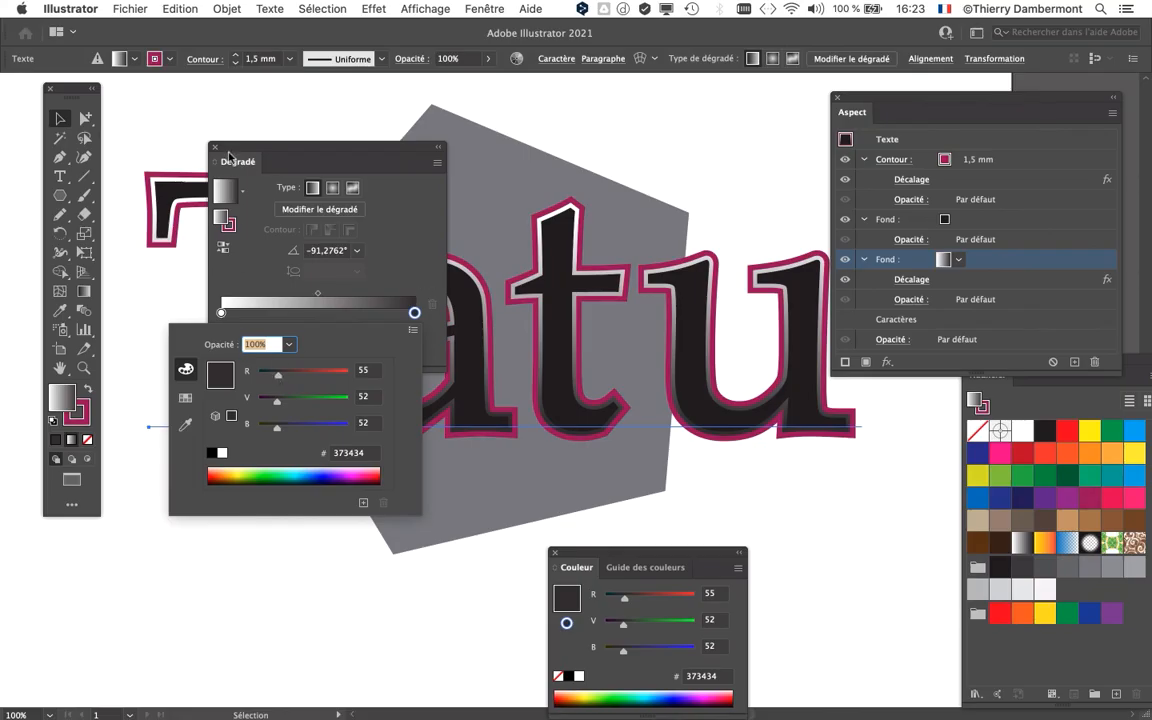
Close the Dégradé panel and move the Aspect panel clear of the last letter.
click(214, 148)
click(214, 148)
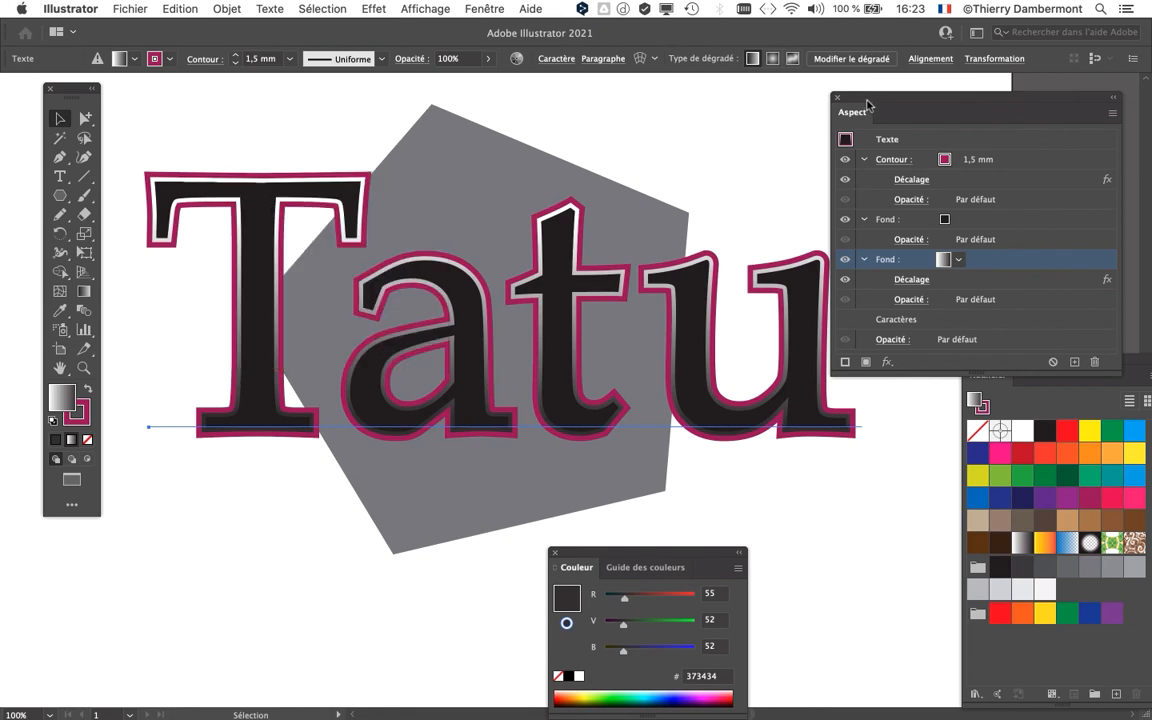
drag(867, 103, 948, 100)
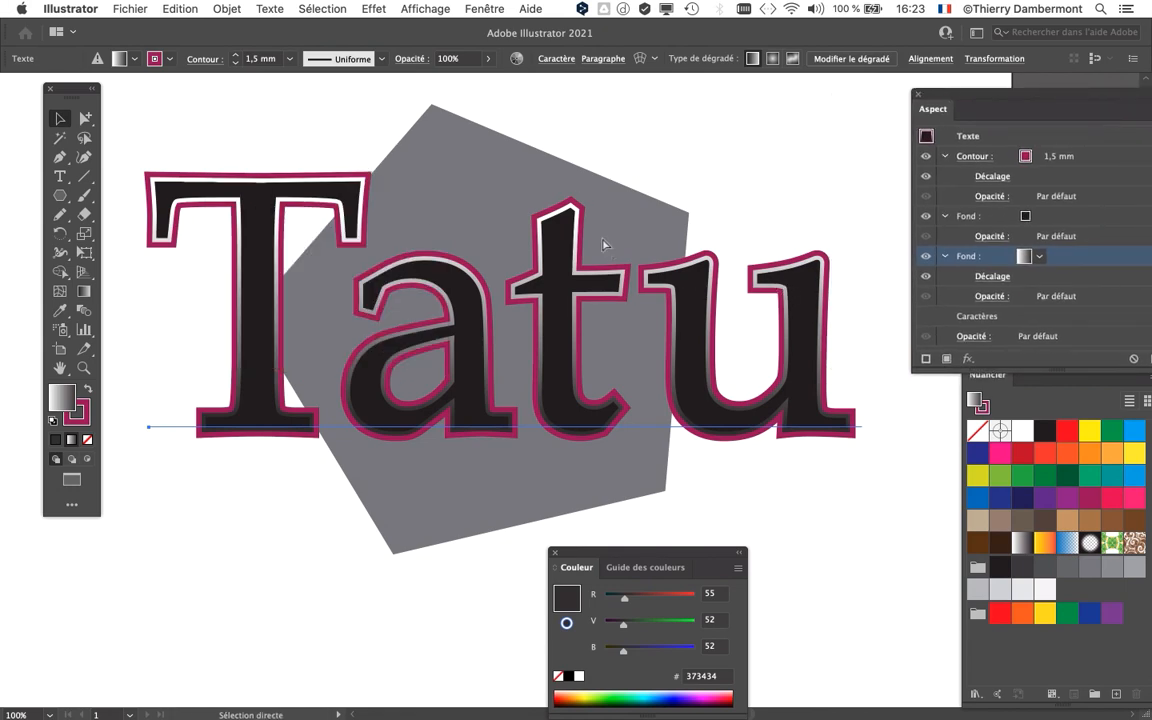